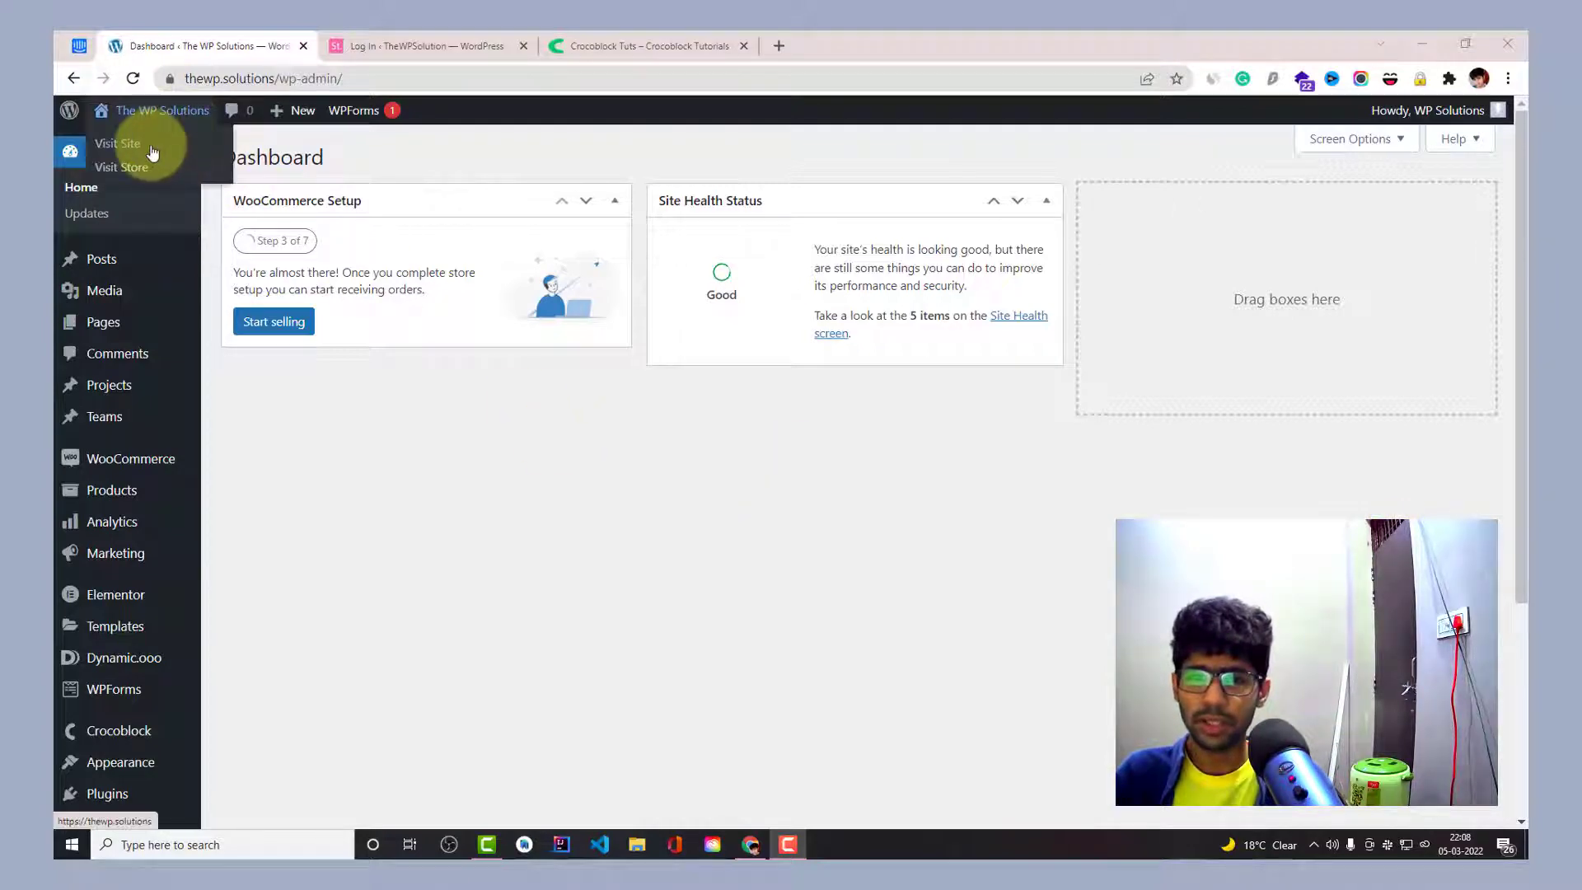
Open the live site in a new tab and look through the Dynamic submenu in its header.
right_click(152, 153)
left_click(176, 159)
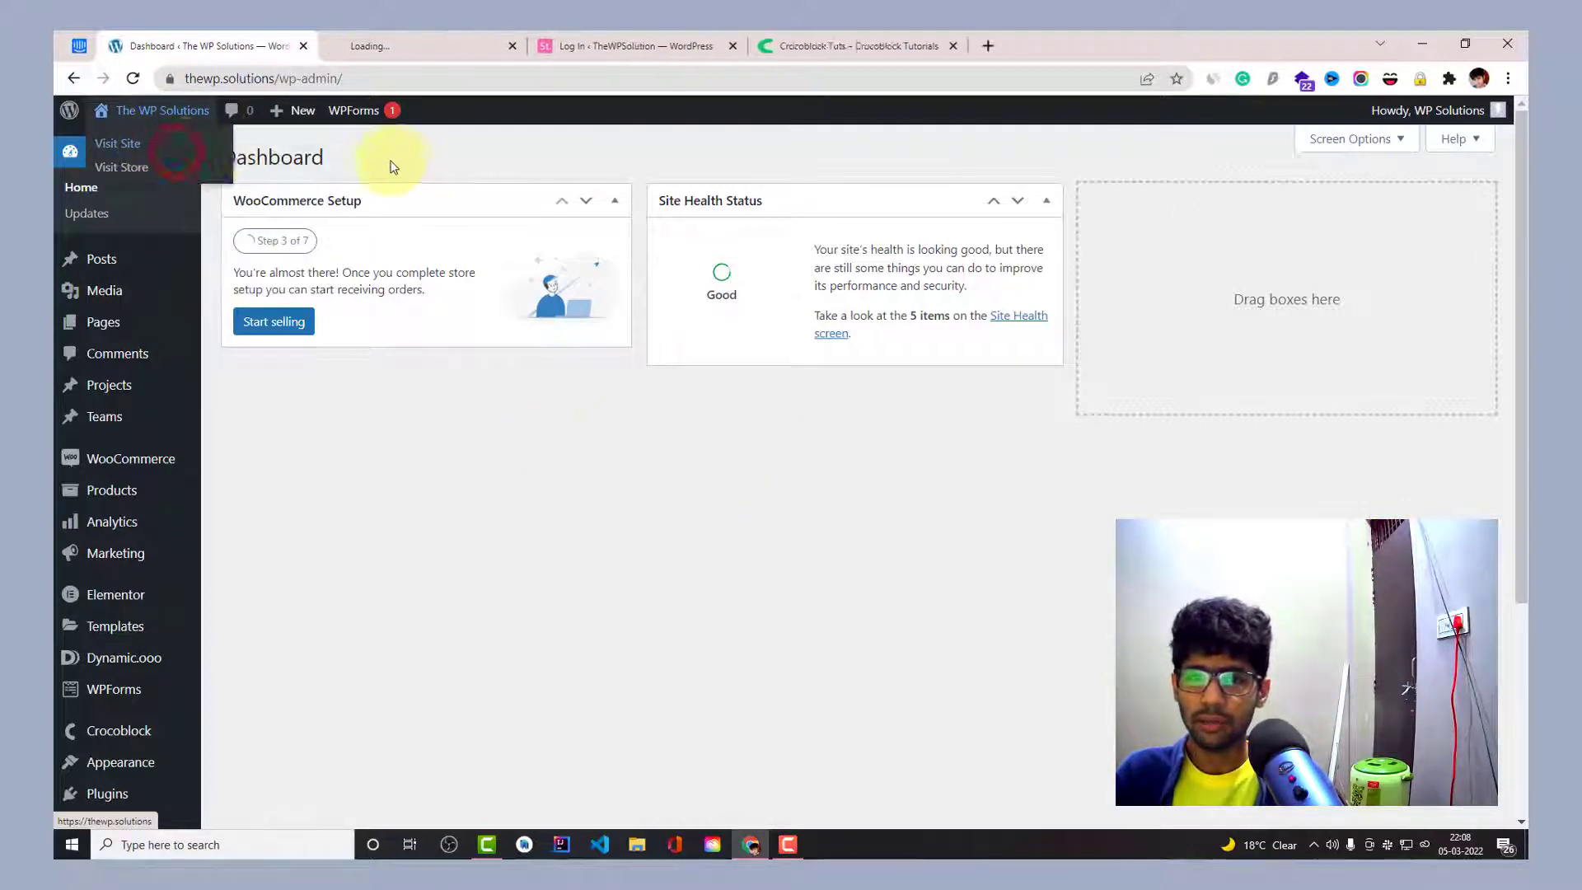
left_click(407, 48)
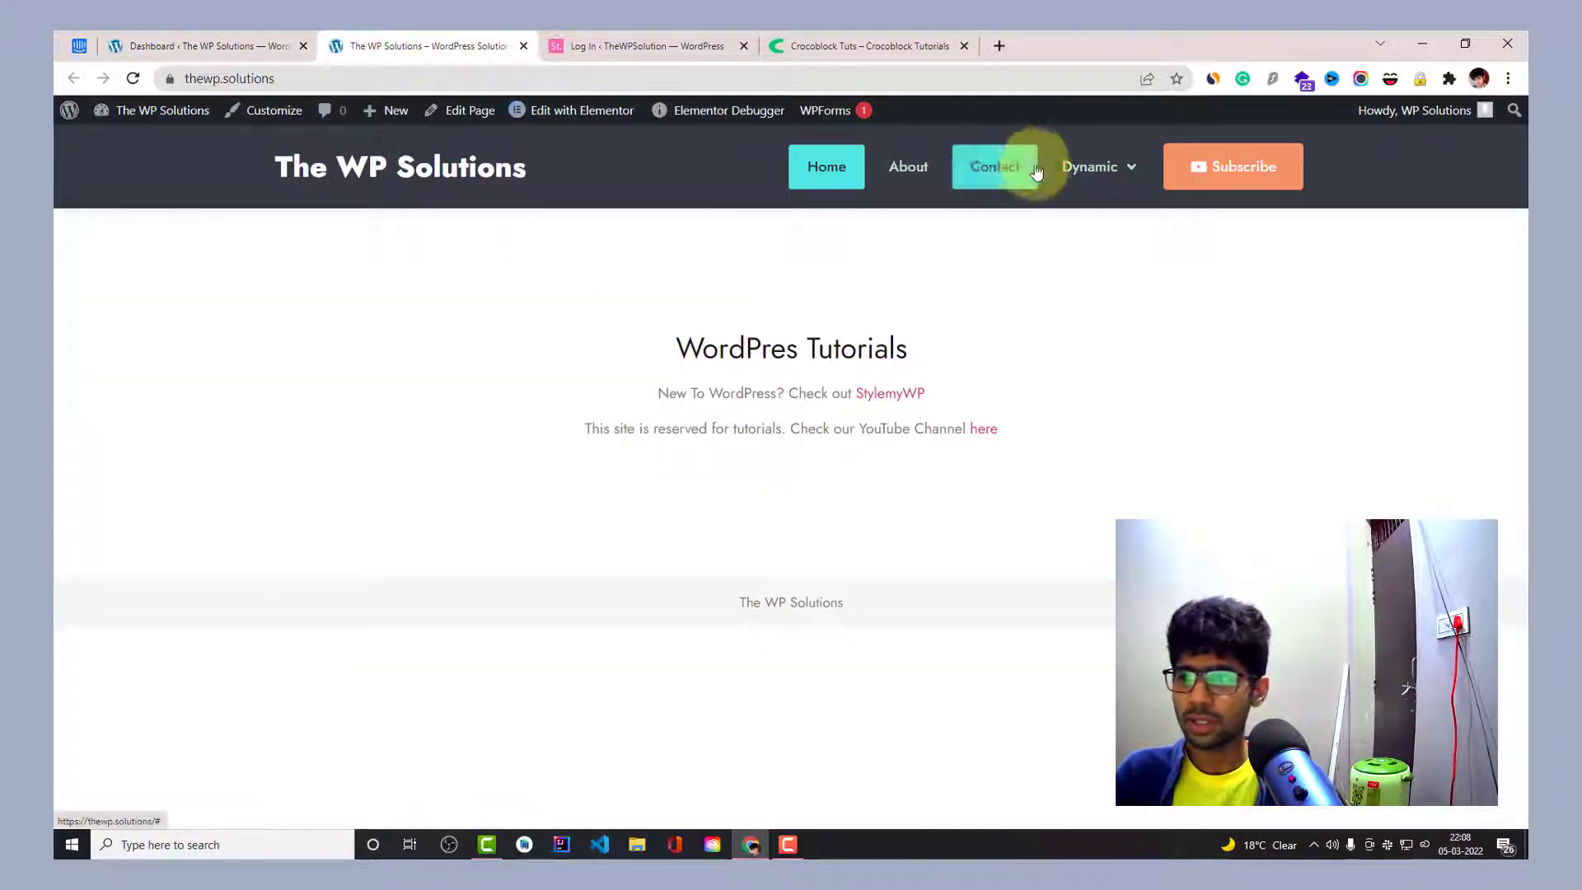
mouse_move(1105, 184)
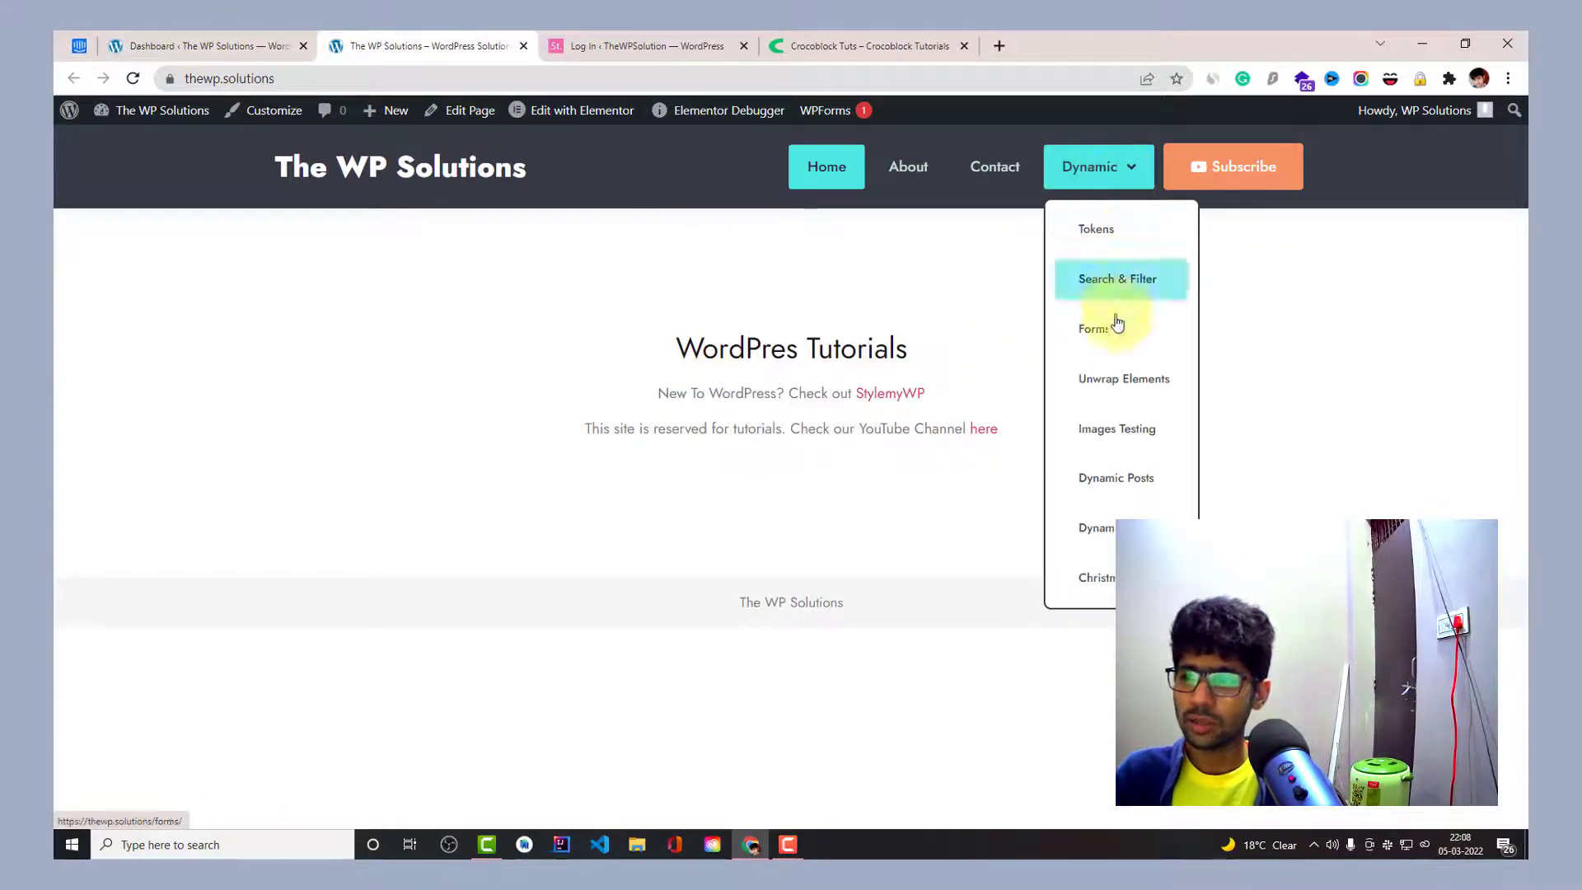
mouse_move(1107, 328)
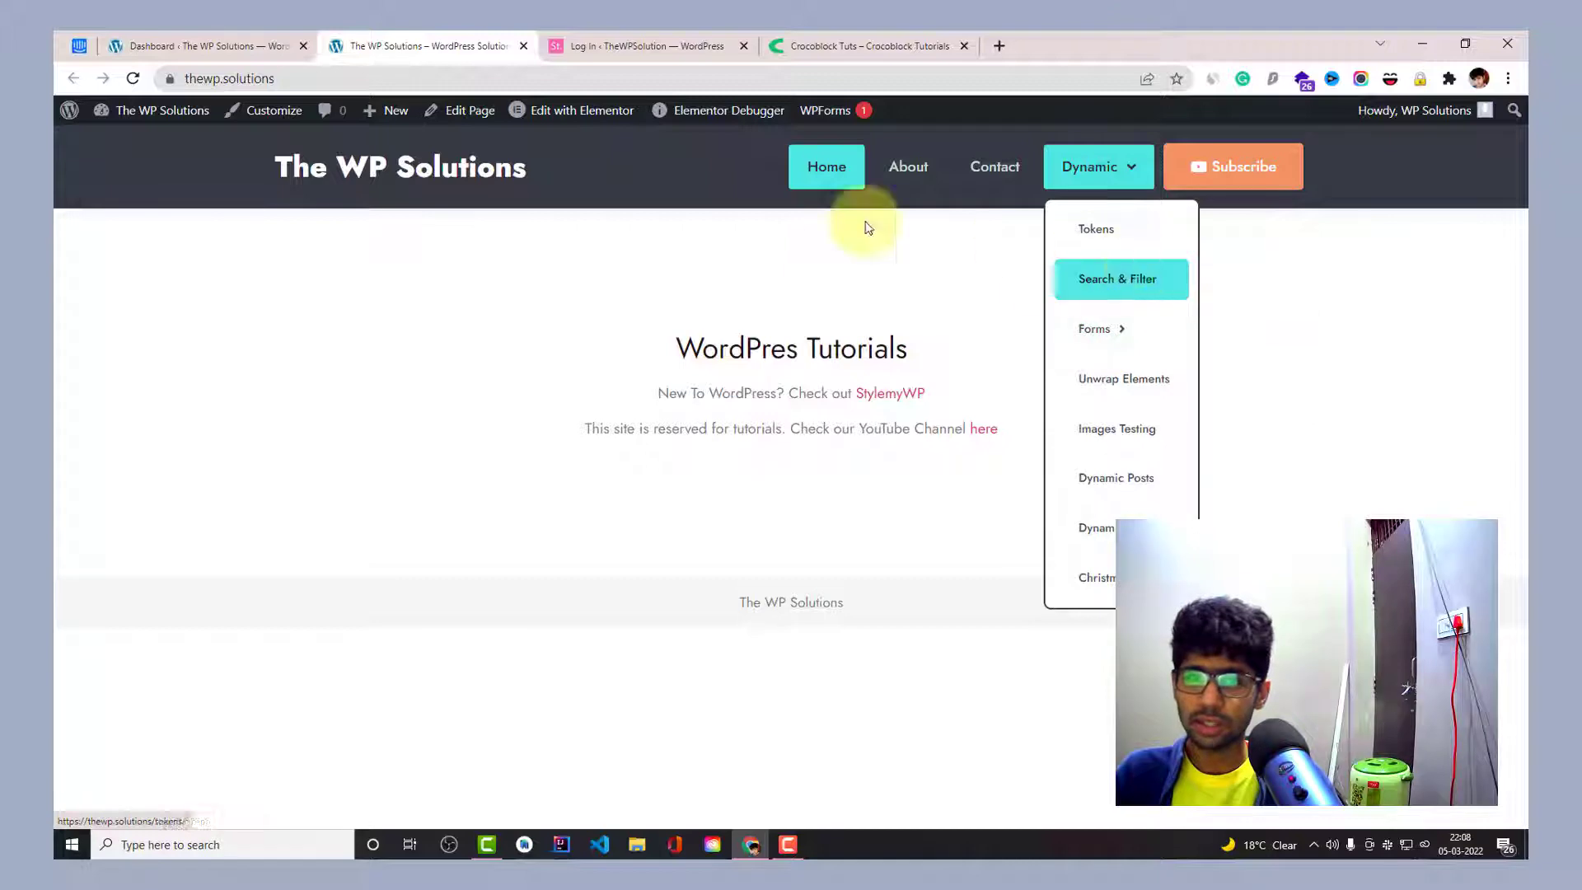
left_click(240, 36)
left_click(424, 45)
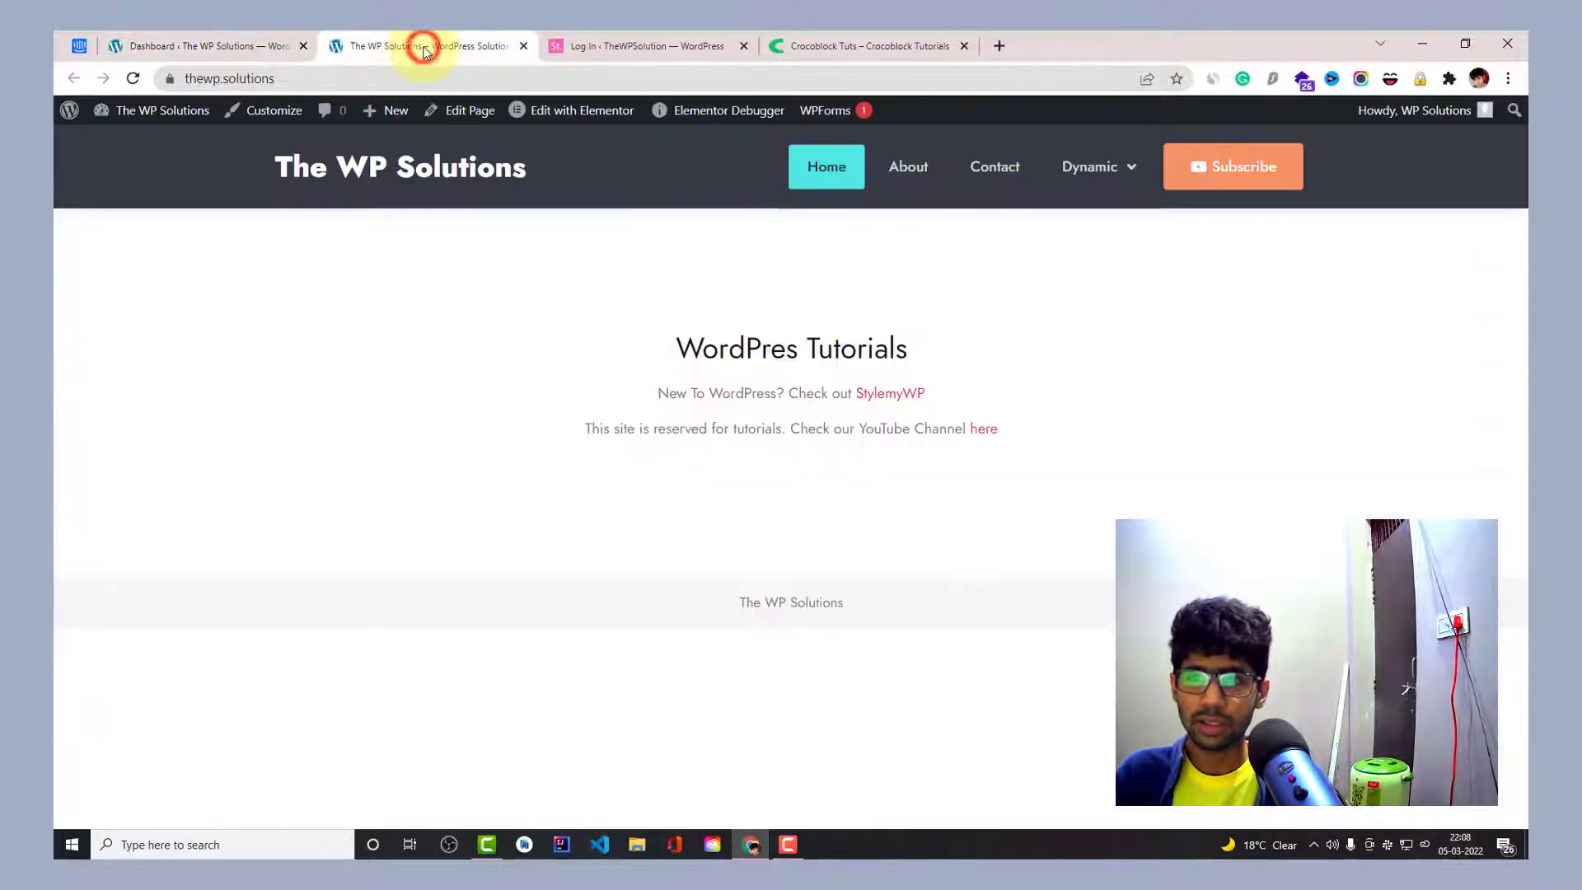
Open the Header template in Elementor in a new tab and select its Nav Menu widget for editing.
mouse_move(586, 113)
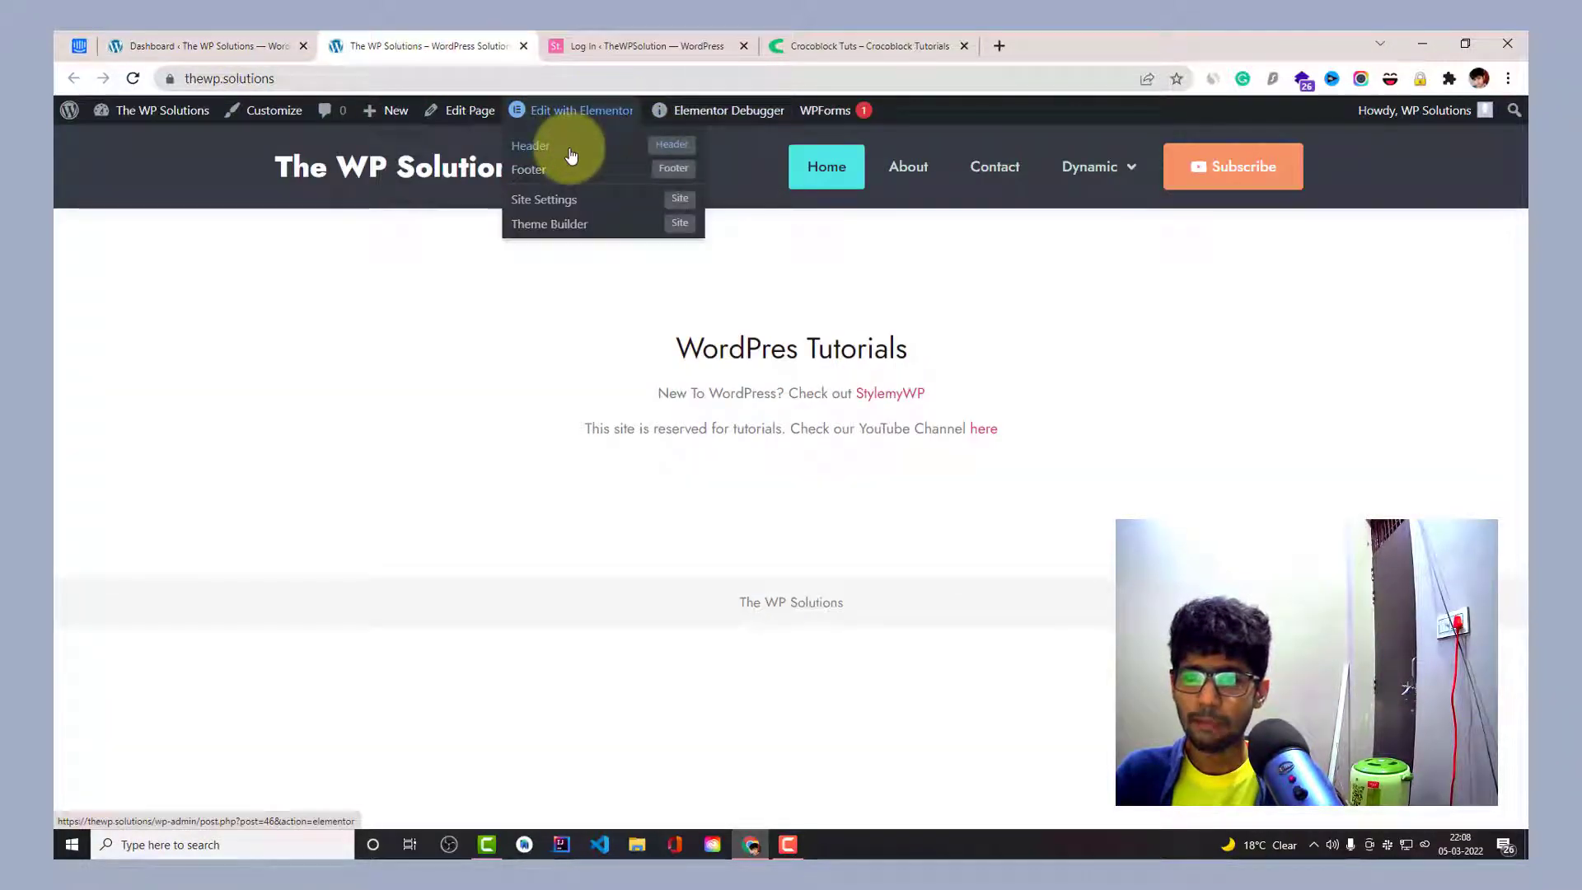
right_click(571, 155)
left_click(634, 165)
left_click(578, 35)
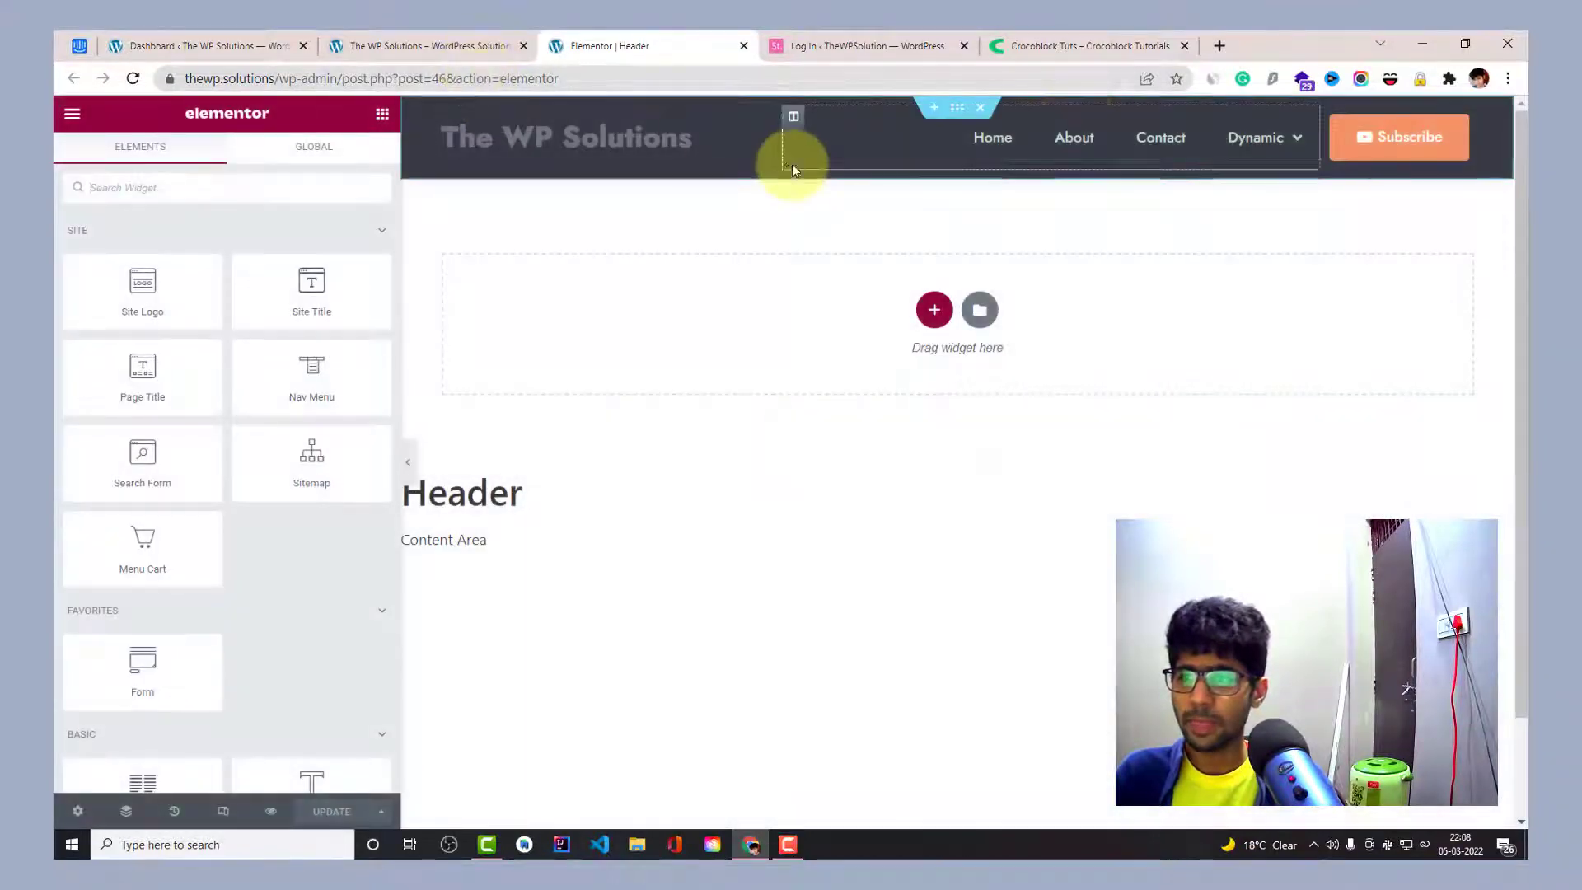
left_click(1308, 128)
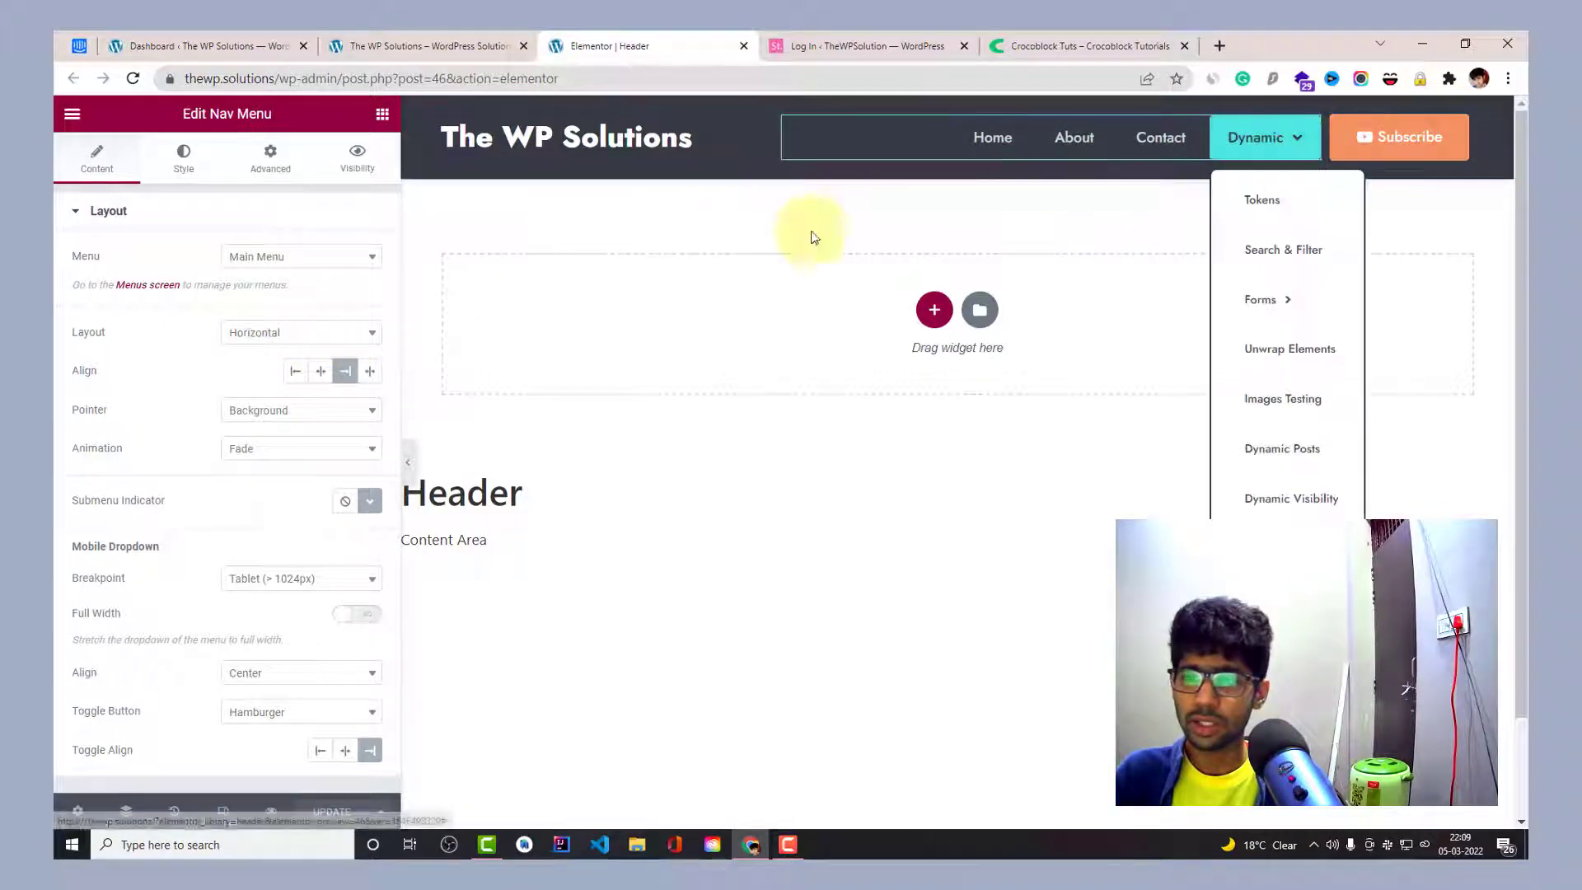
Review the Nav Menu's layout options and the main menu's hover colour settings.
left_click(240, 360)
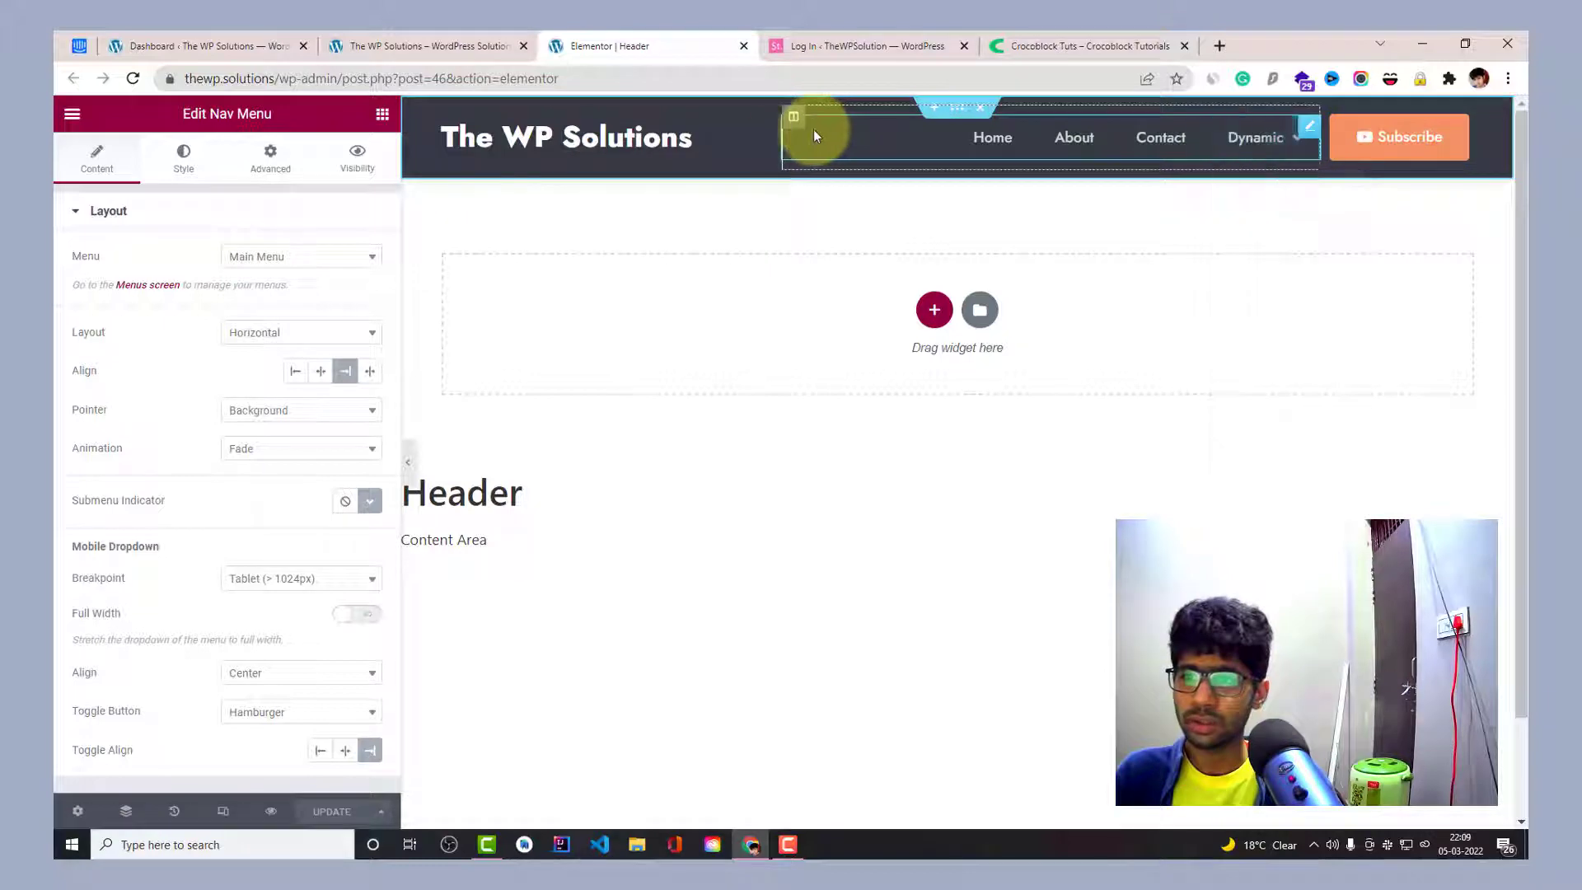
scroll(247, 362, "down", 1)
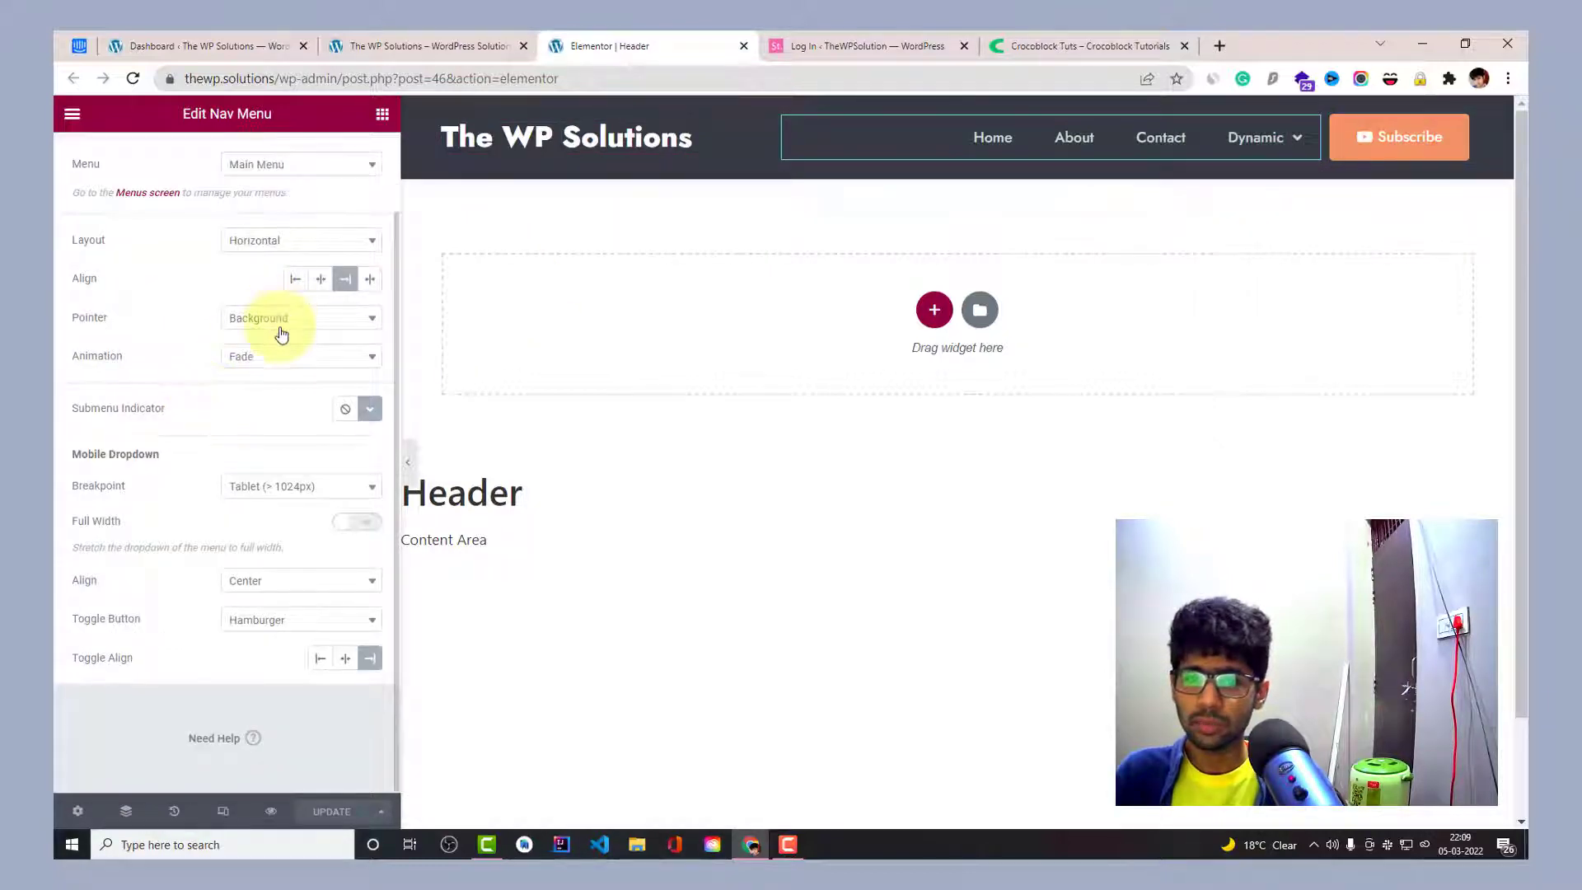
left_click(977, 148)
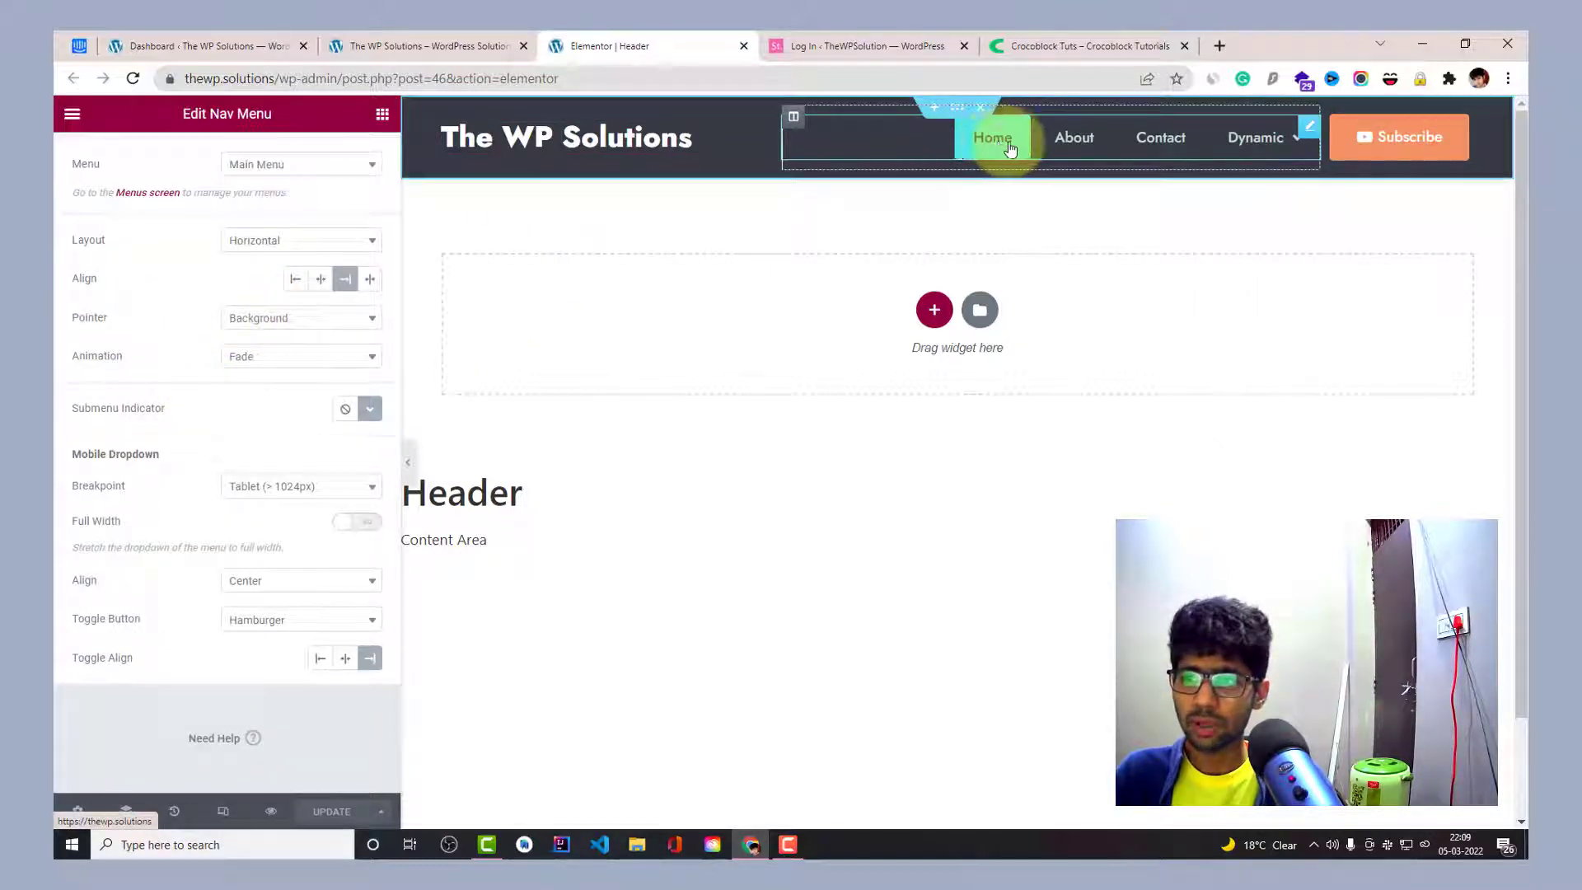
left_click(197, 189)
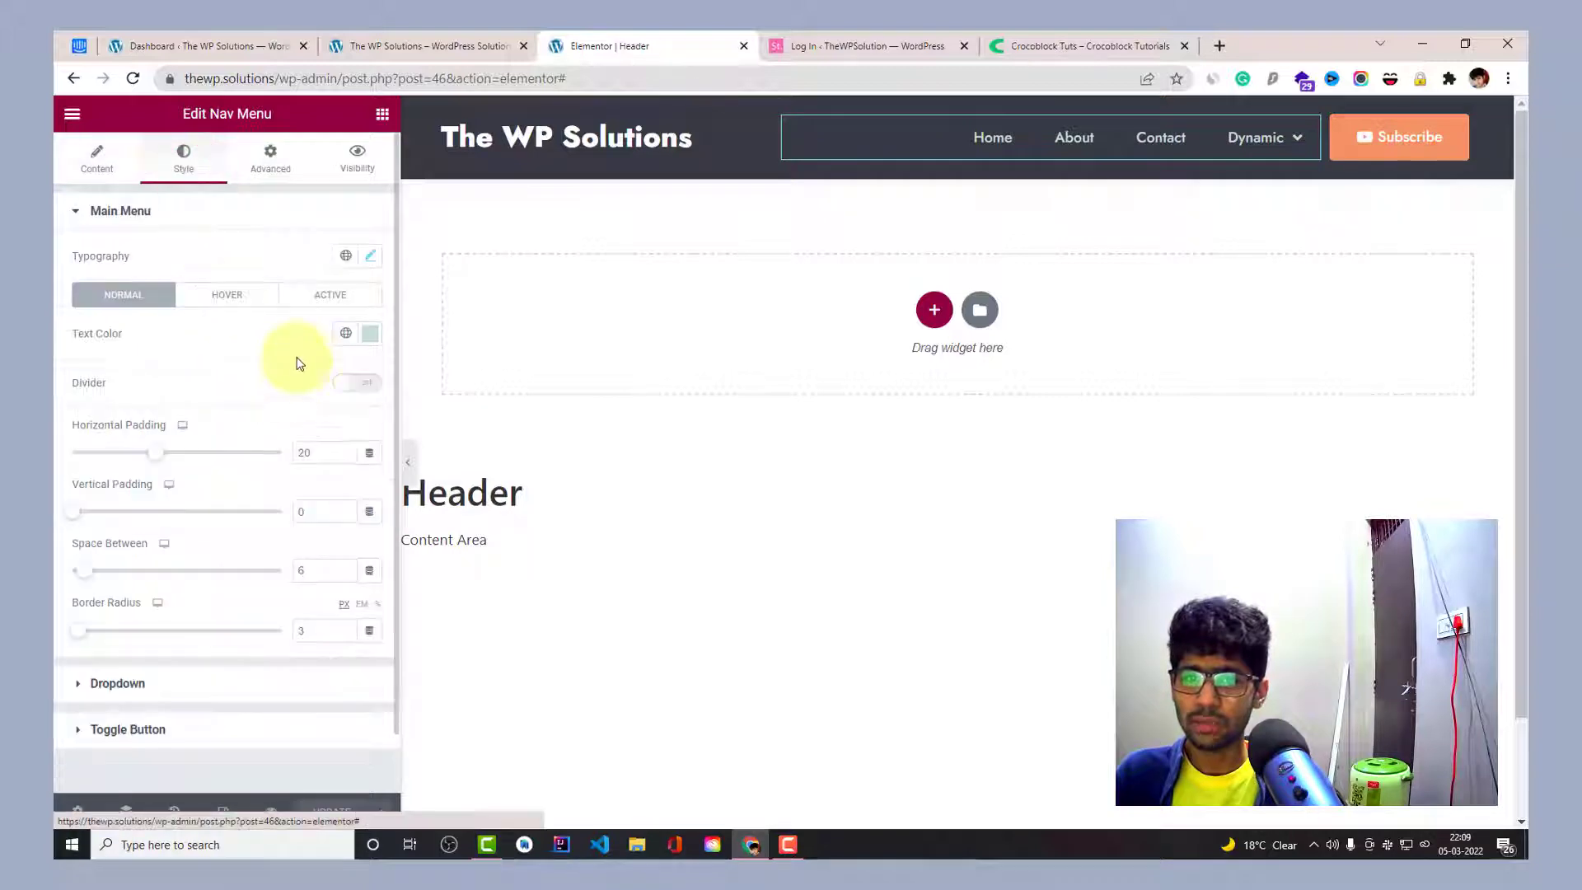
left_click(239, 298)
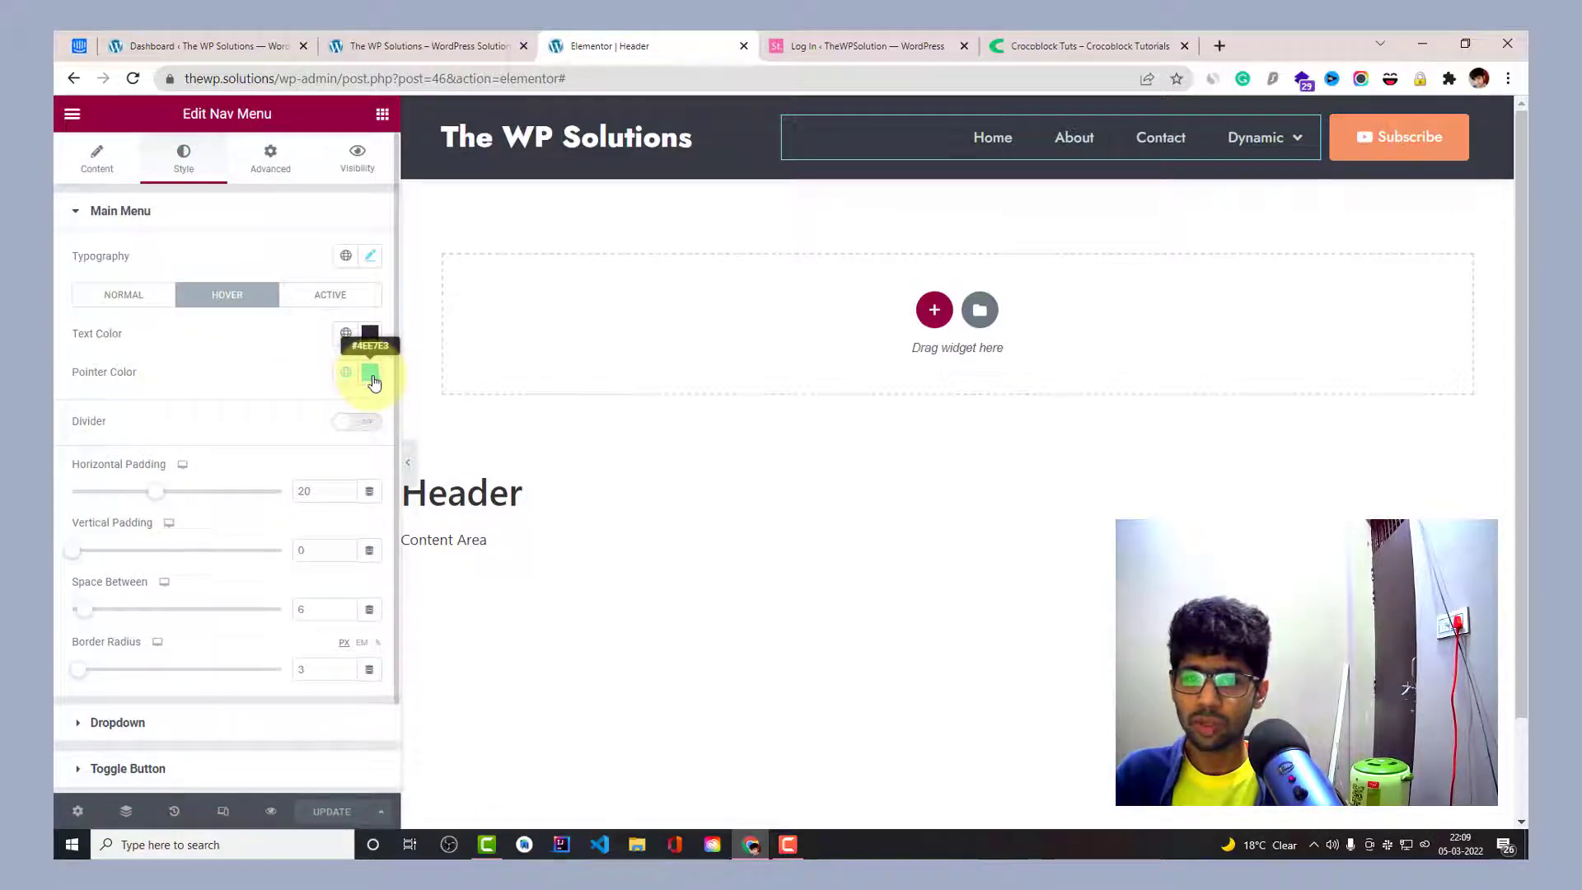
Set the Nav Menu's pointer animation to Grow and preview it on the header menu items.
left_click(87, 165)
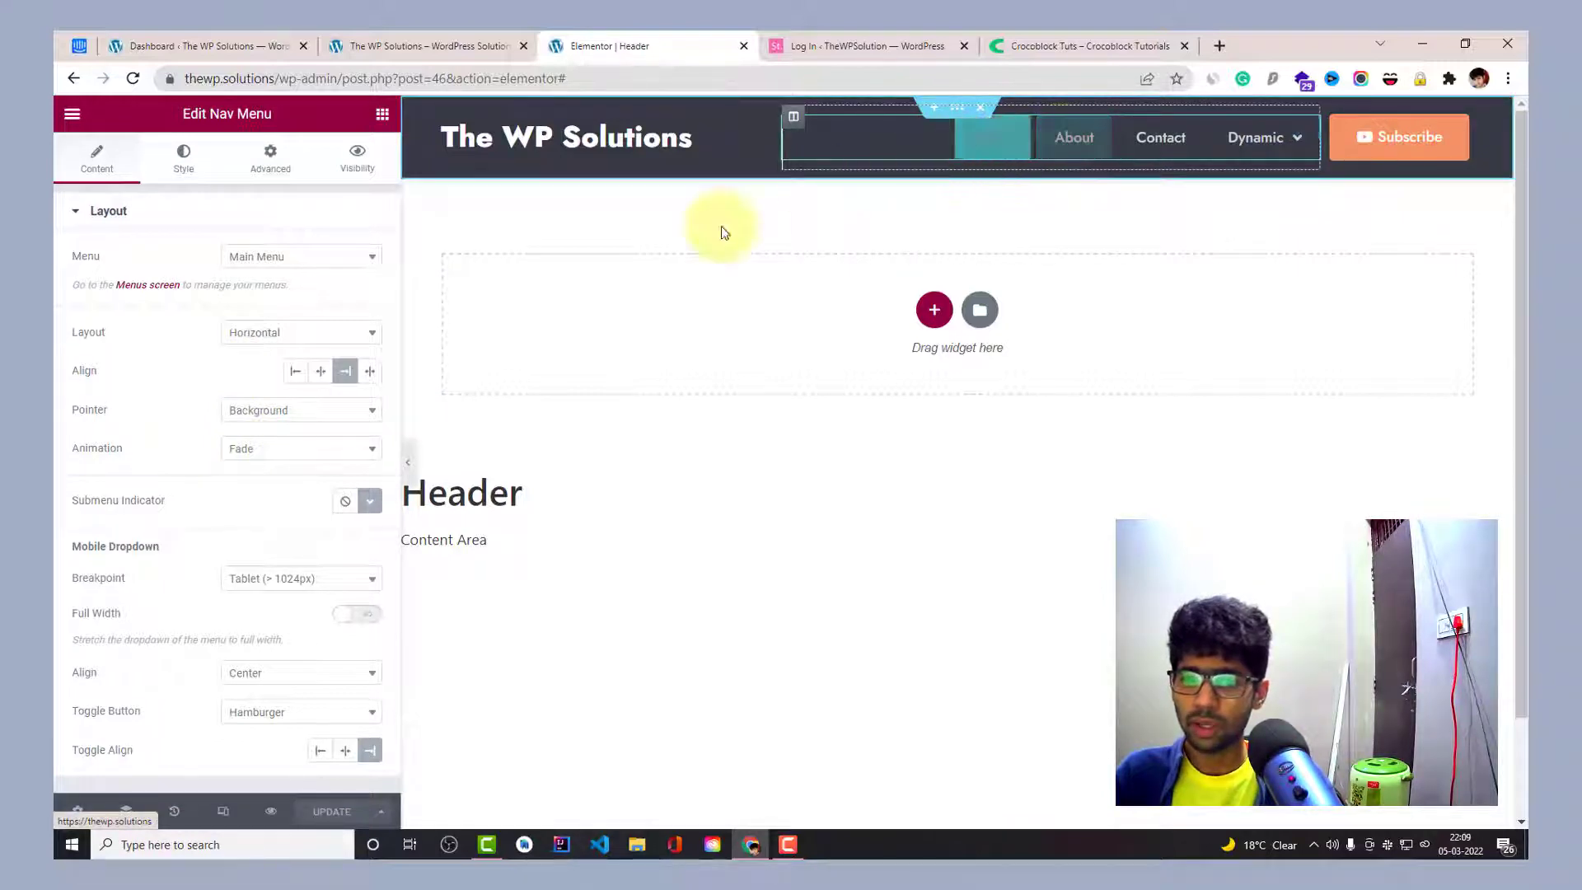
left_click(272, 466)
left_click(241, 526)
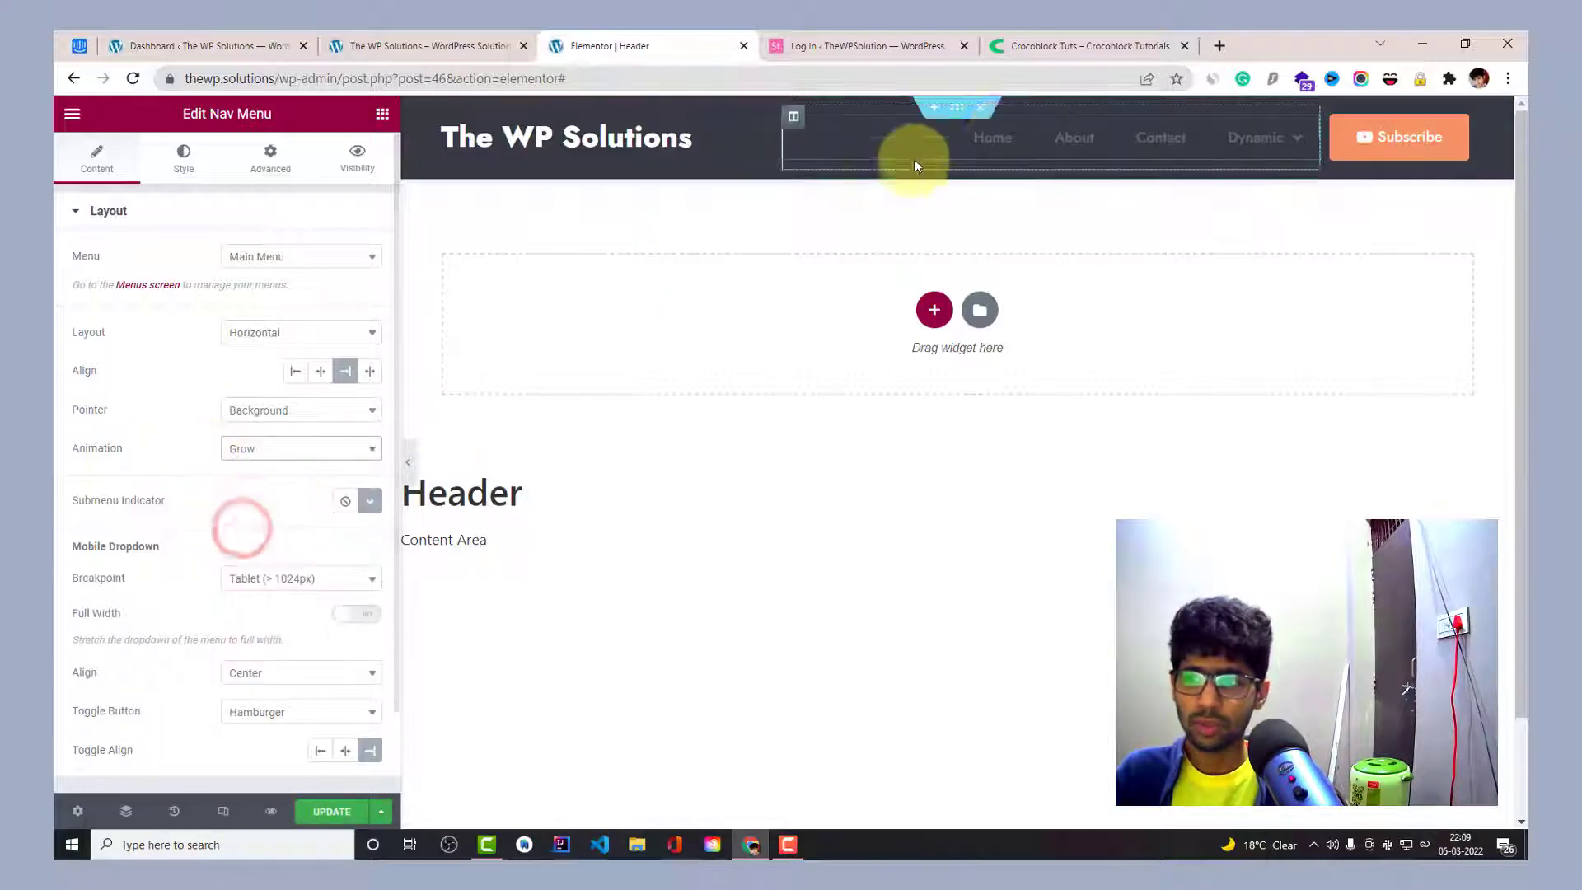
scroll(177, 472, "down", 1)
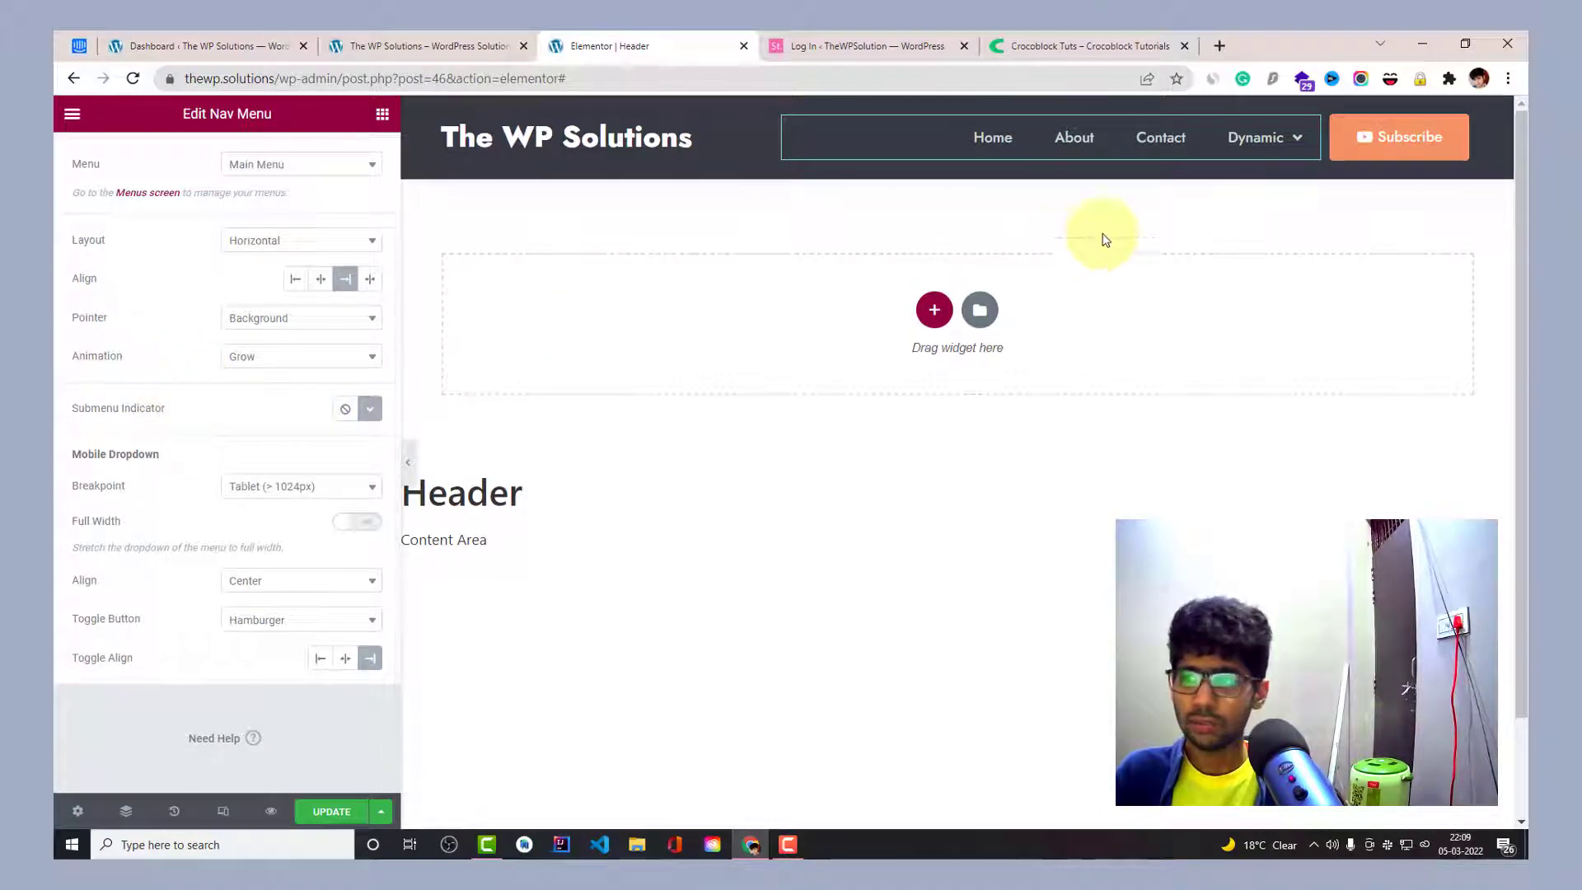
mouse_move(1274, 150)
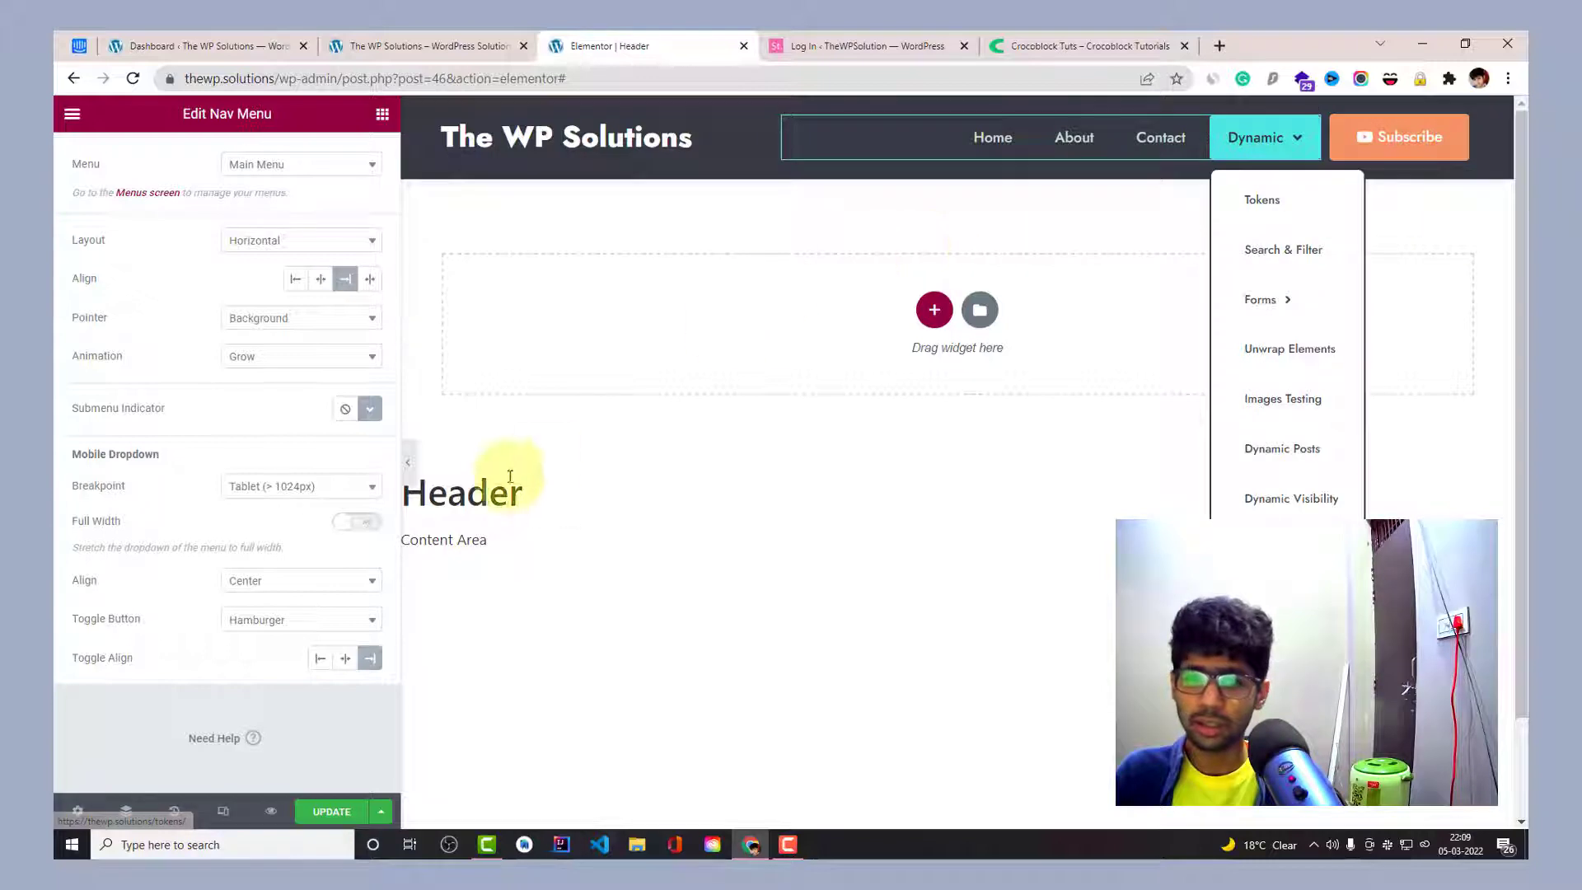
Check the breakpoint options available for the Nav Menu's mobile dropdown.
left_click(255, 411)
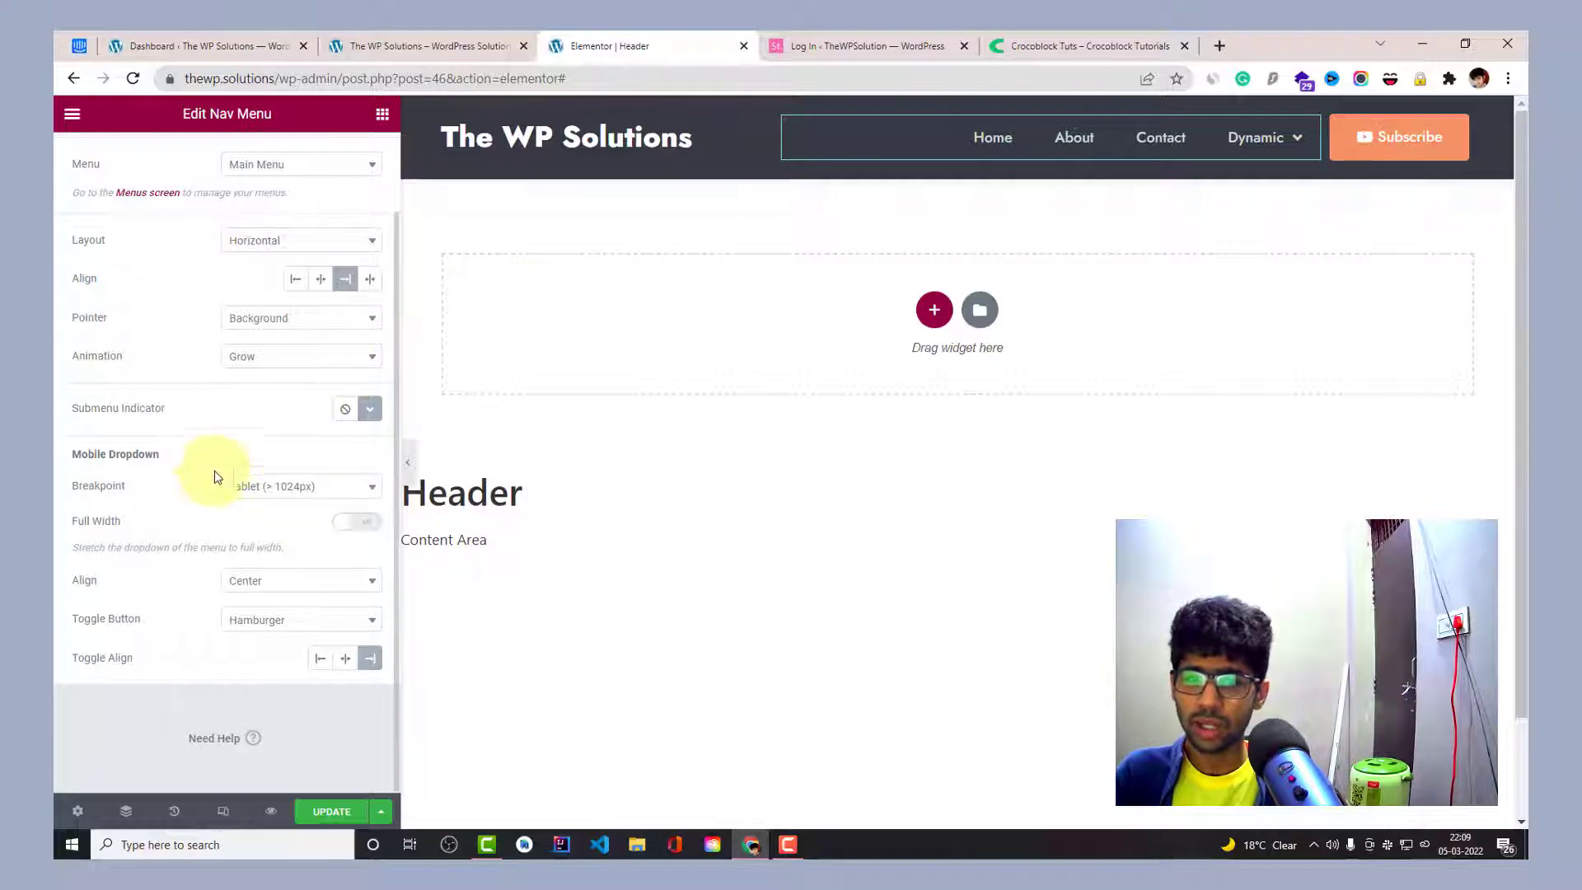
left_click(258, 495)
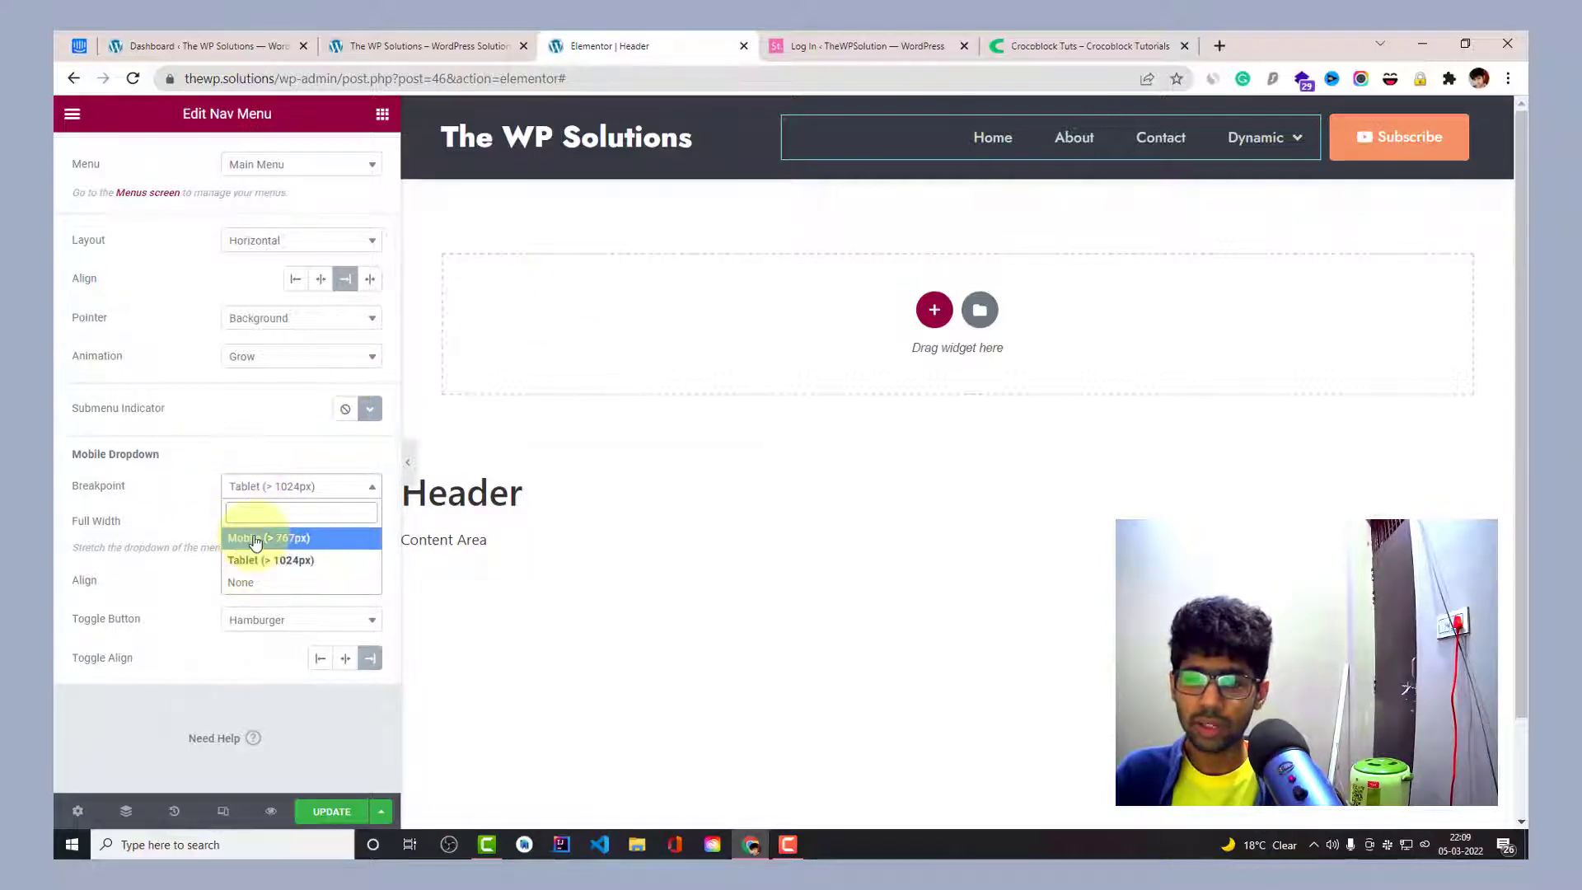
left_click(199, 511)
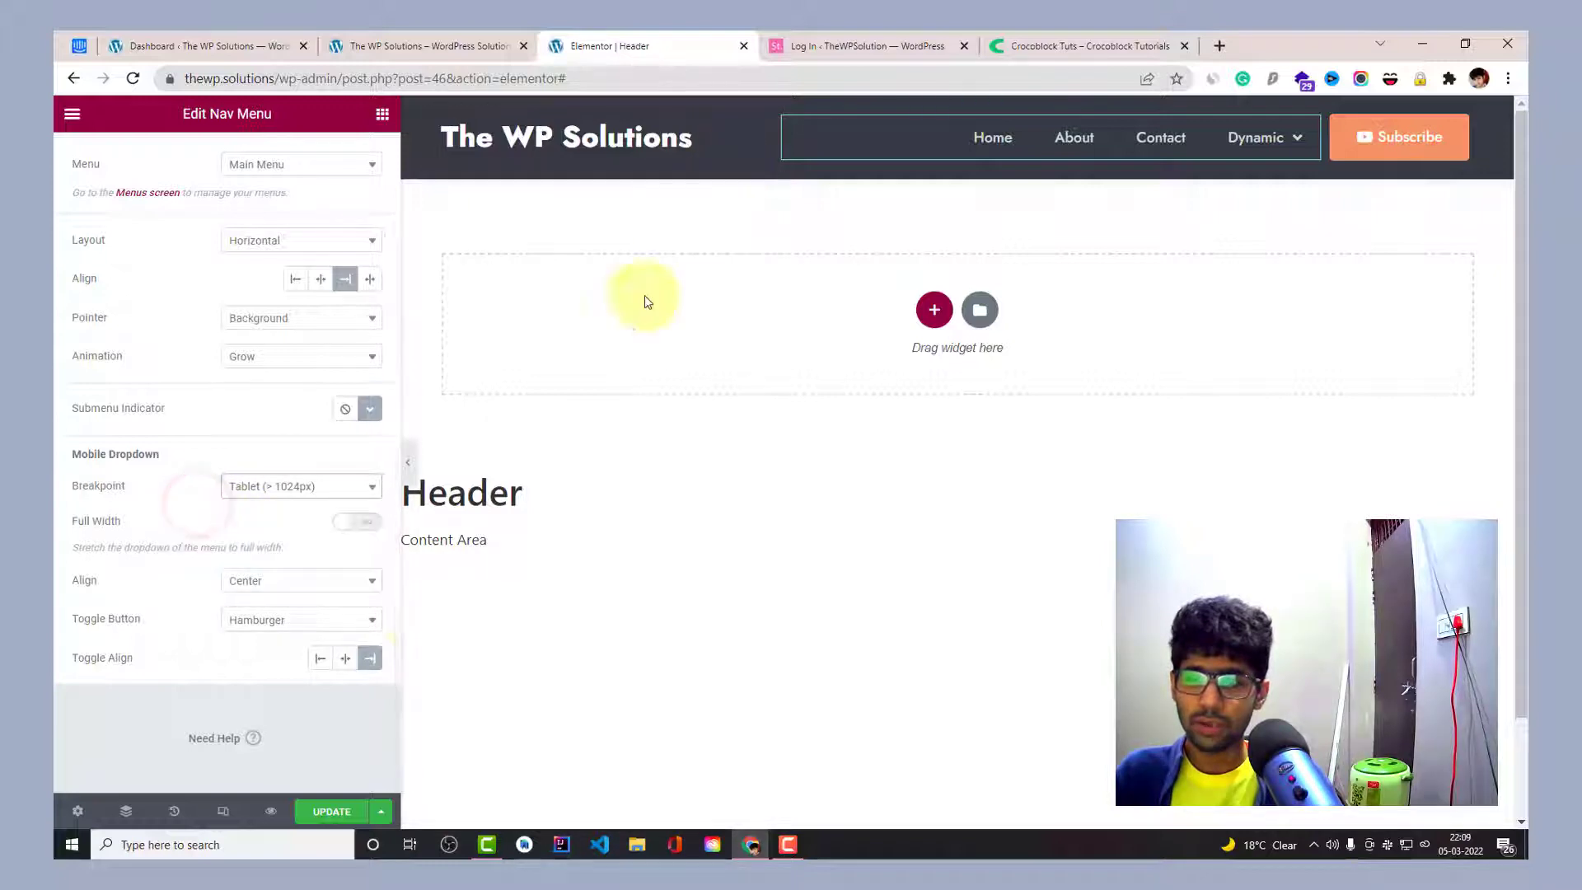
In tablet preview with the menu expanded, enable Full Width for the mobile dropdown and set its alignment to Aside.
left_click(223, 813)
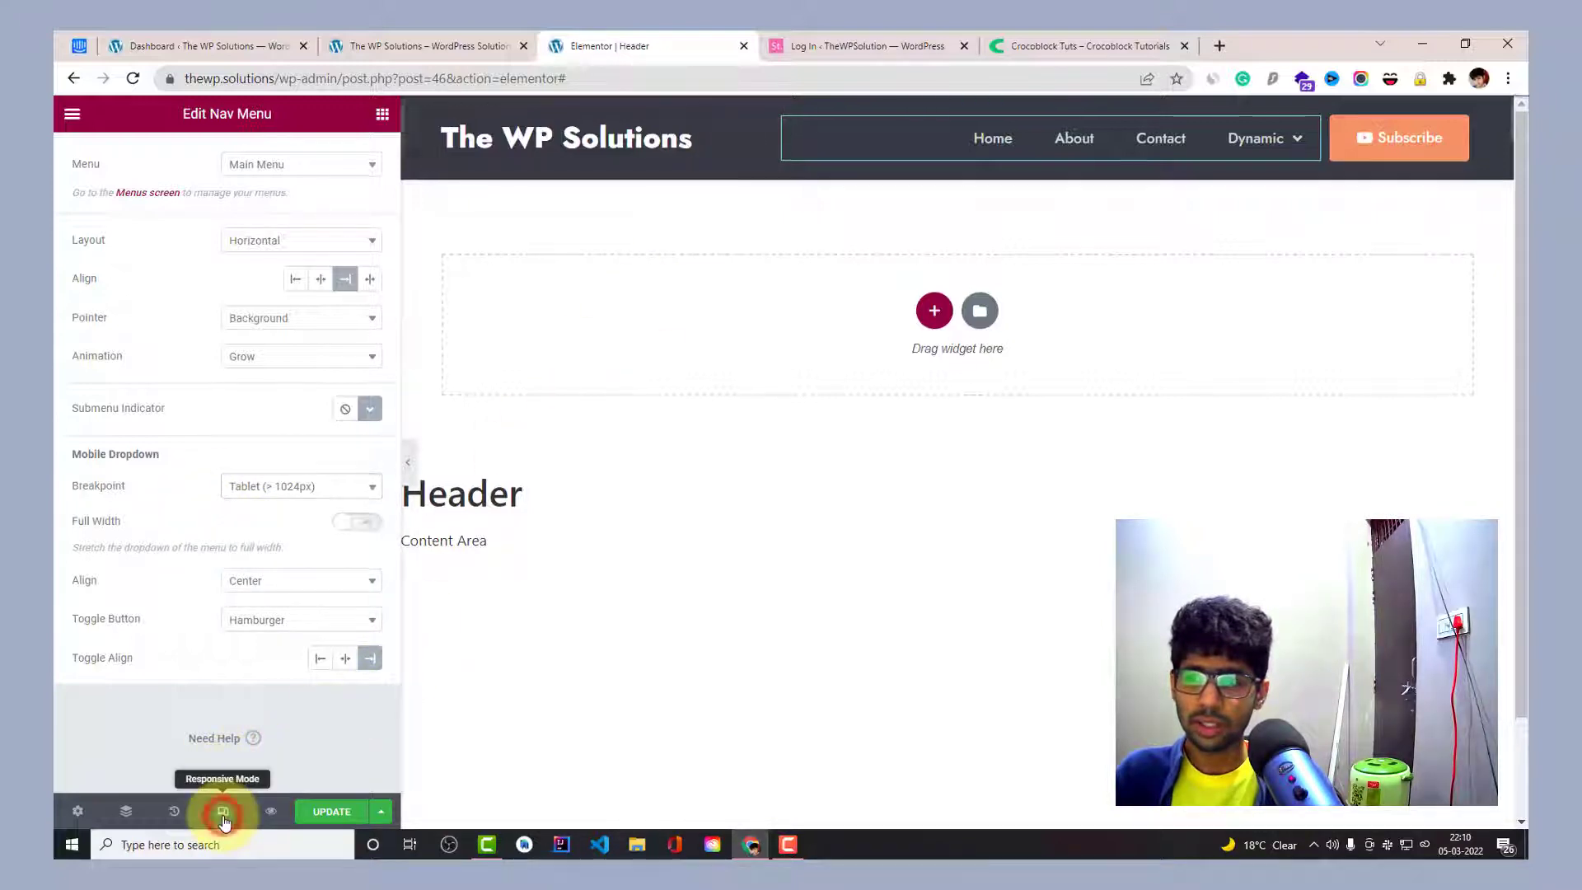
left_click(879, 113)
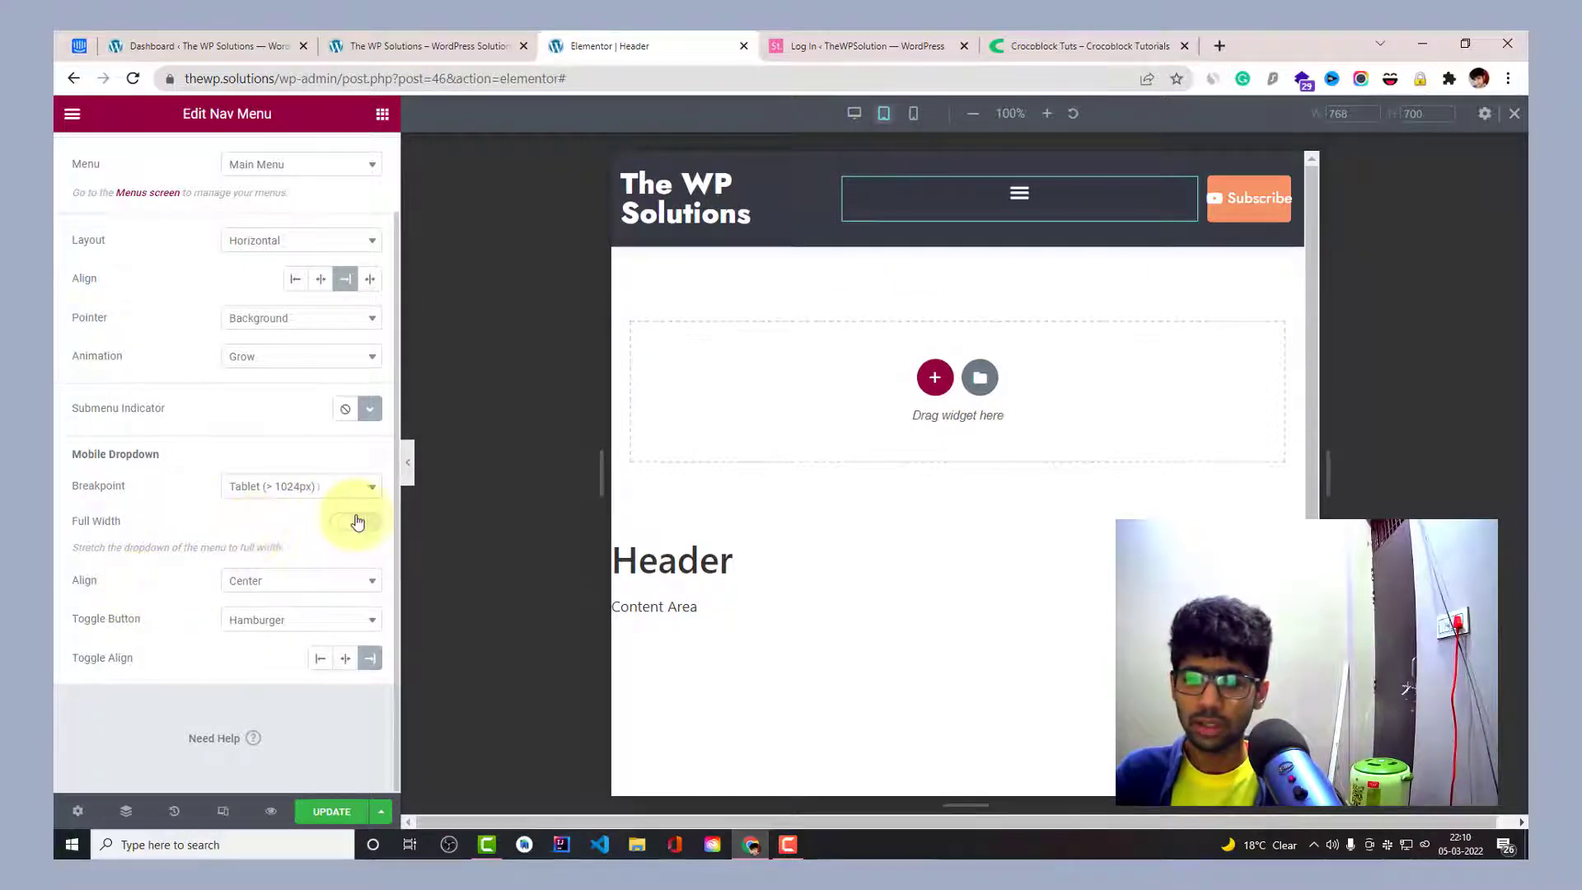
left_click(1021, 194)
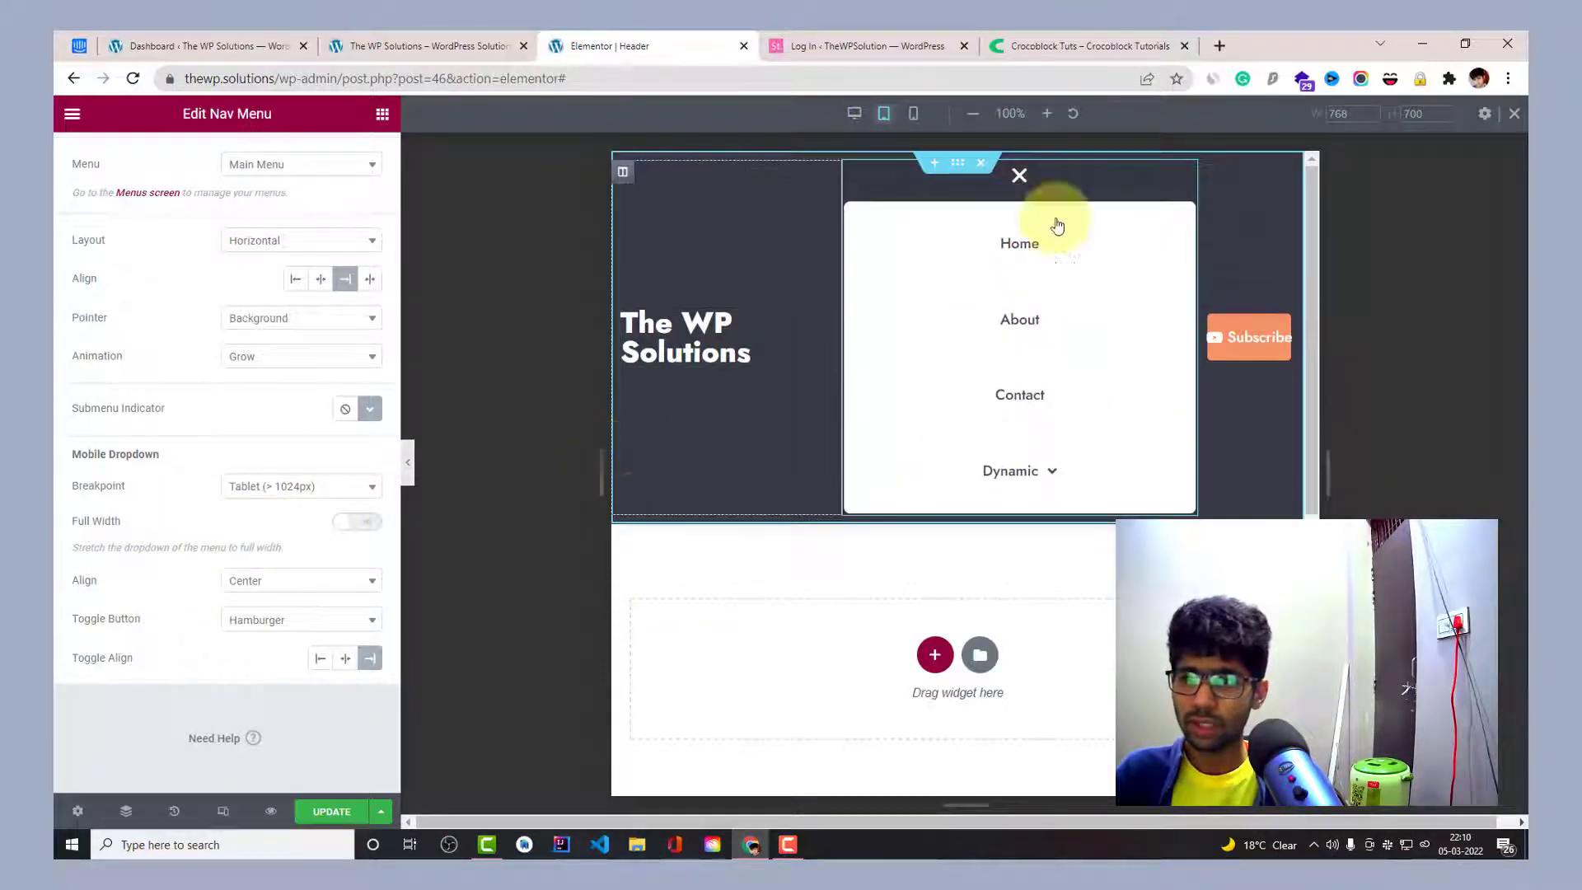
left_click(367, 529)
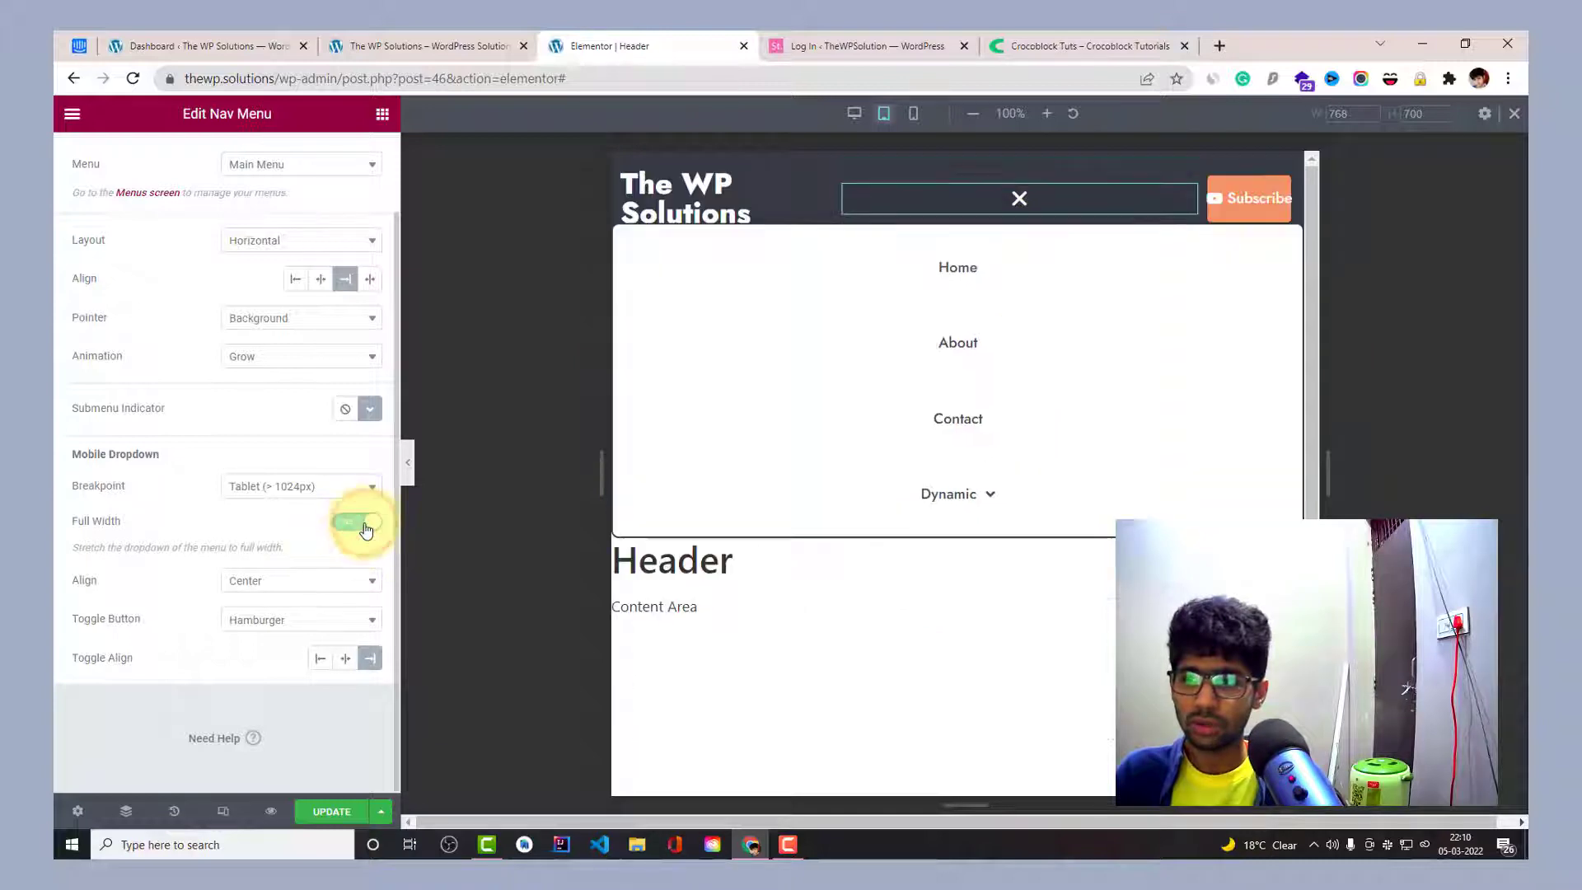
left_click(367, 530)
left_click(367, 530)
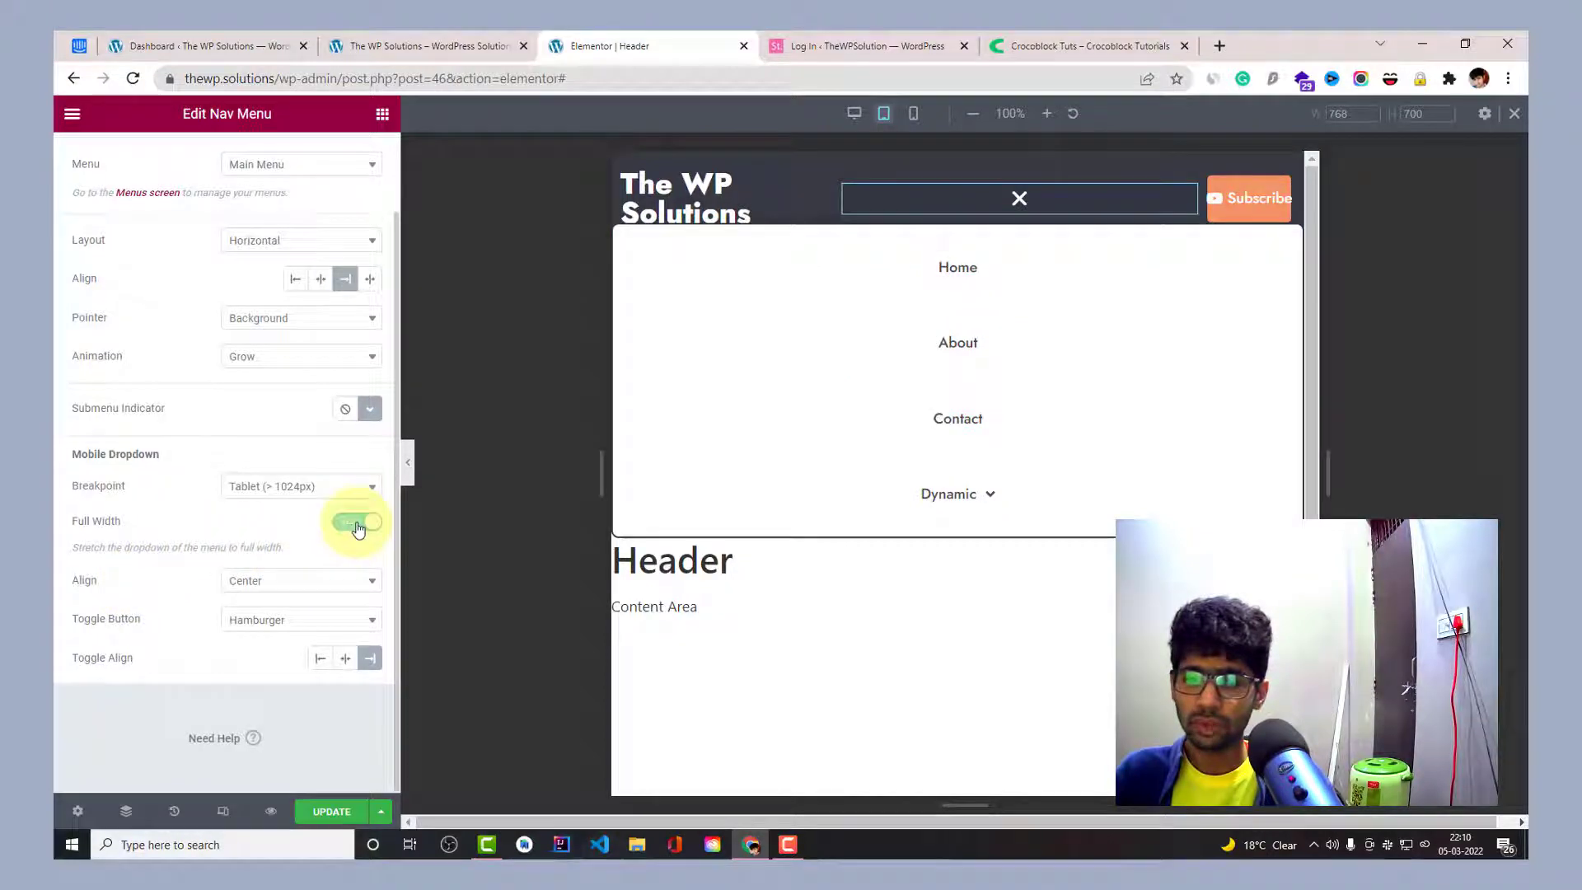
left_click(289, 582)
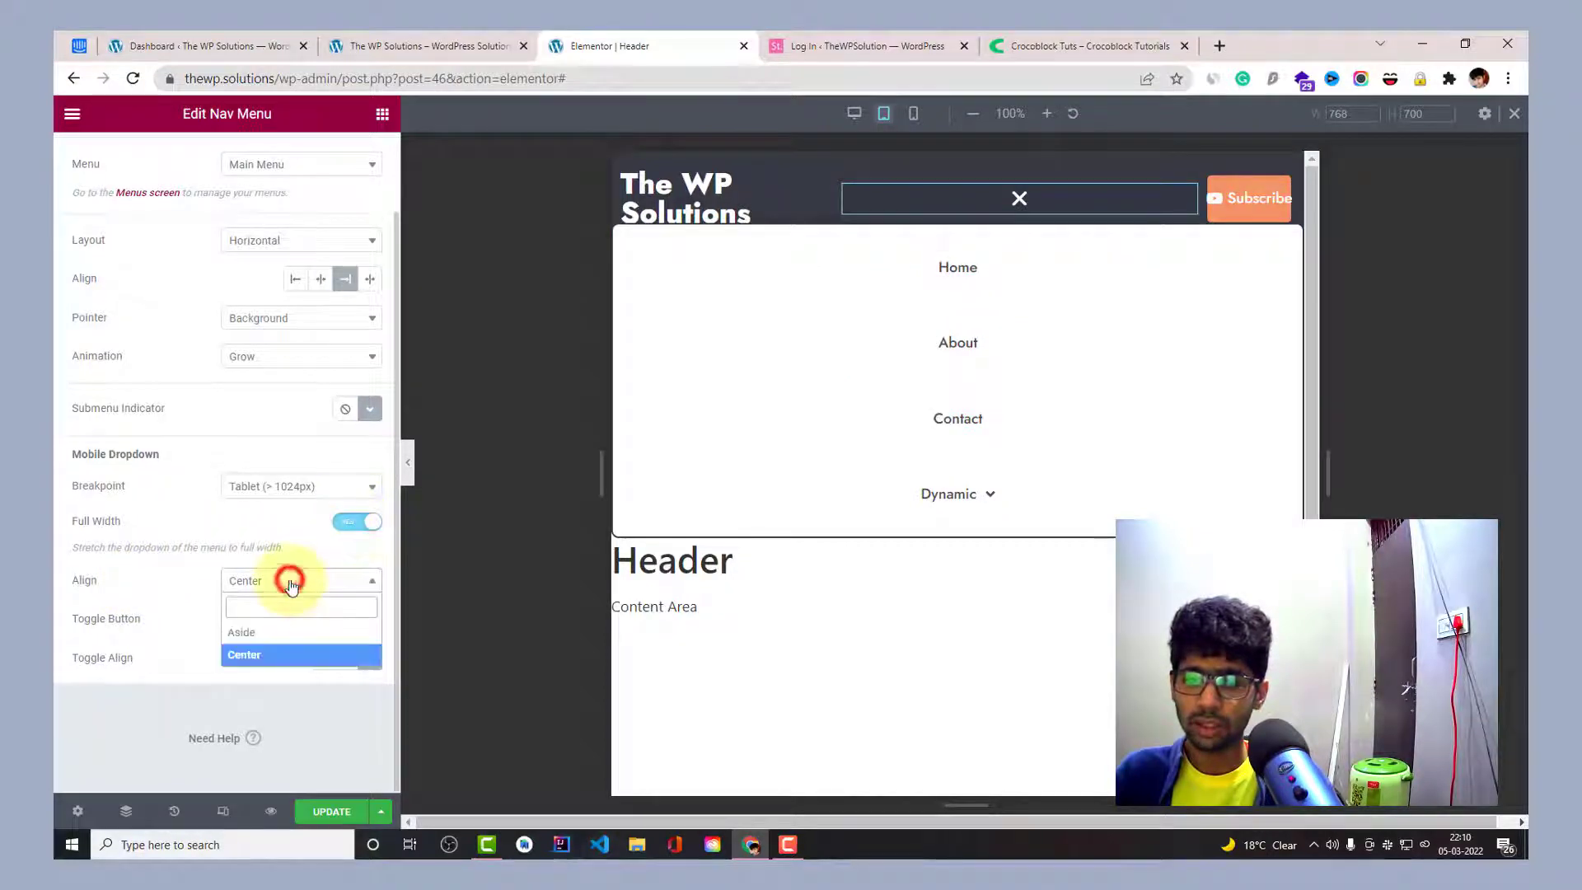
left_click(273, 633)
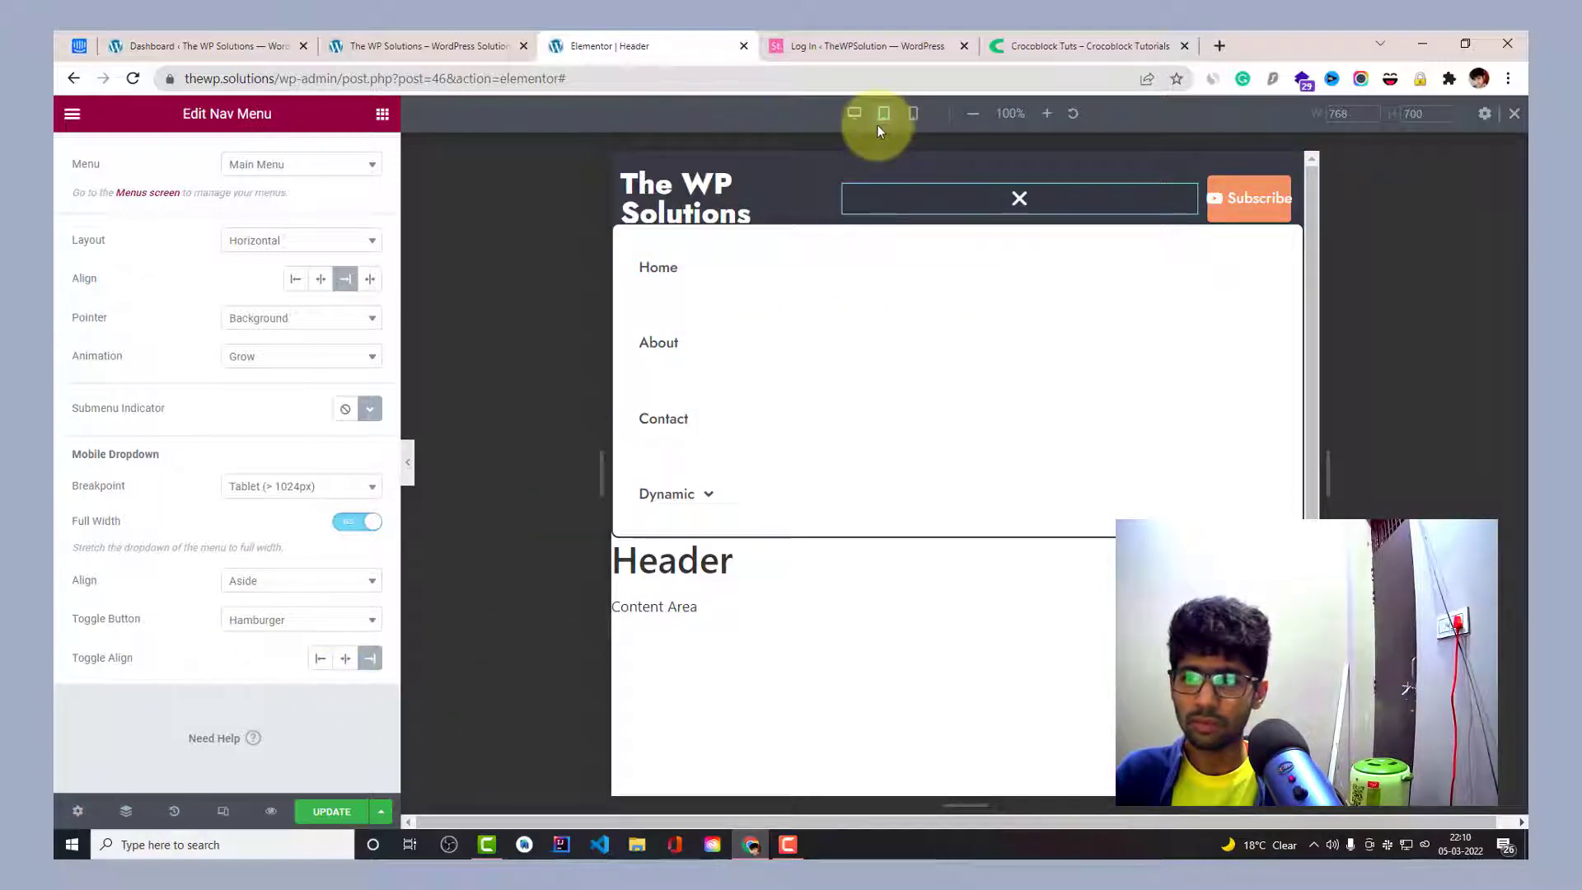
Return to desktop preview and examine the main menu's normal and hover style settings alongside the header's Dynamic submenu.
left_click(854, 115)
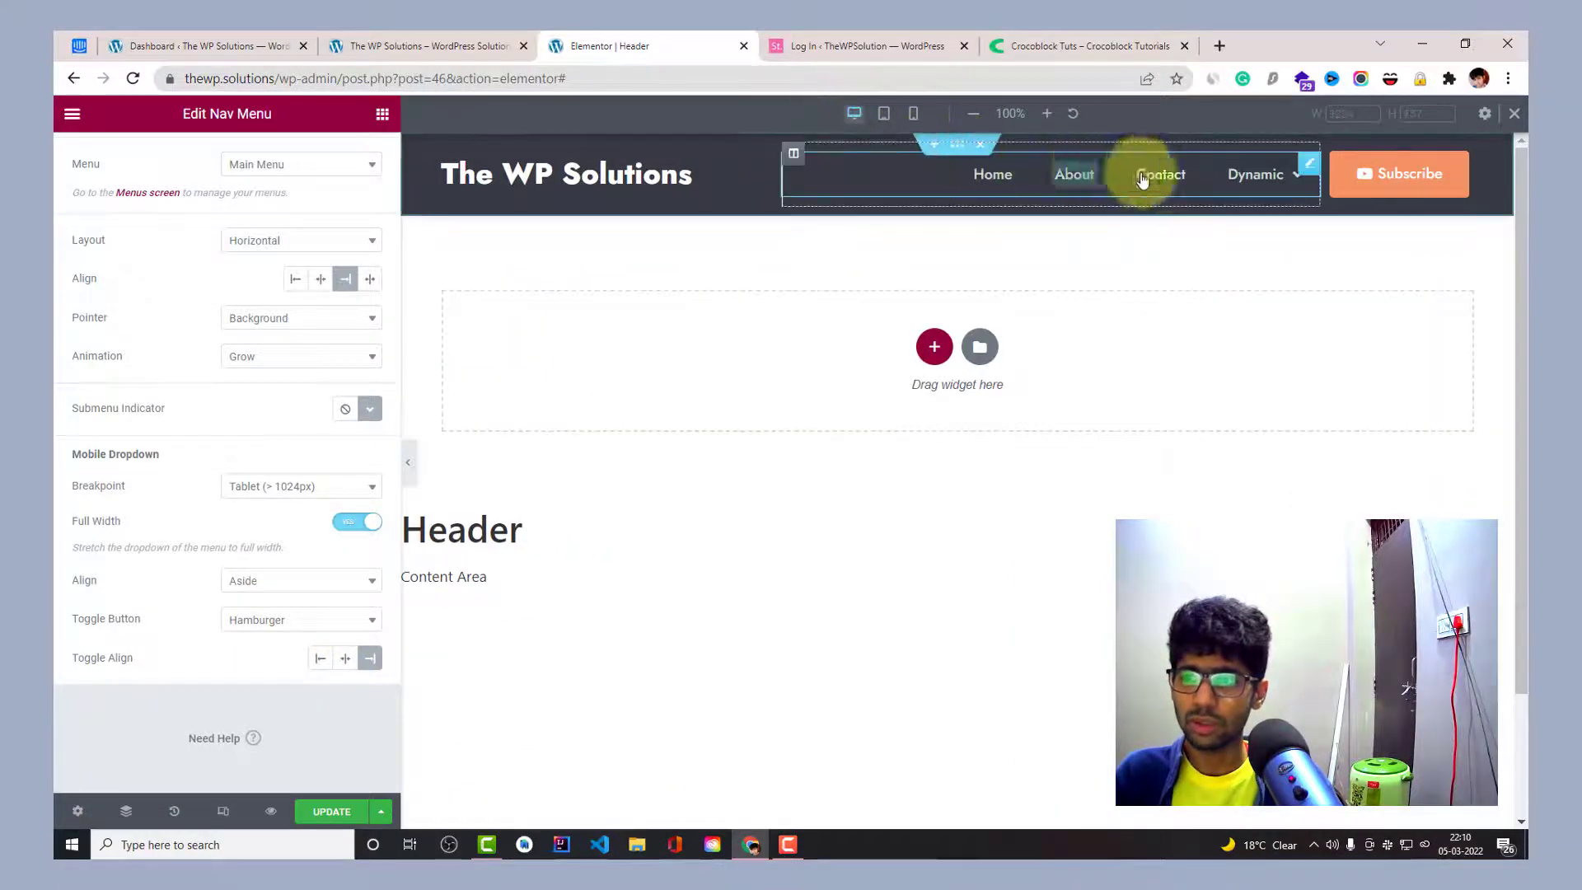
scroll(159, 324, "up", 2)
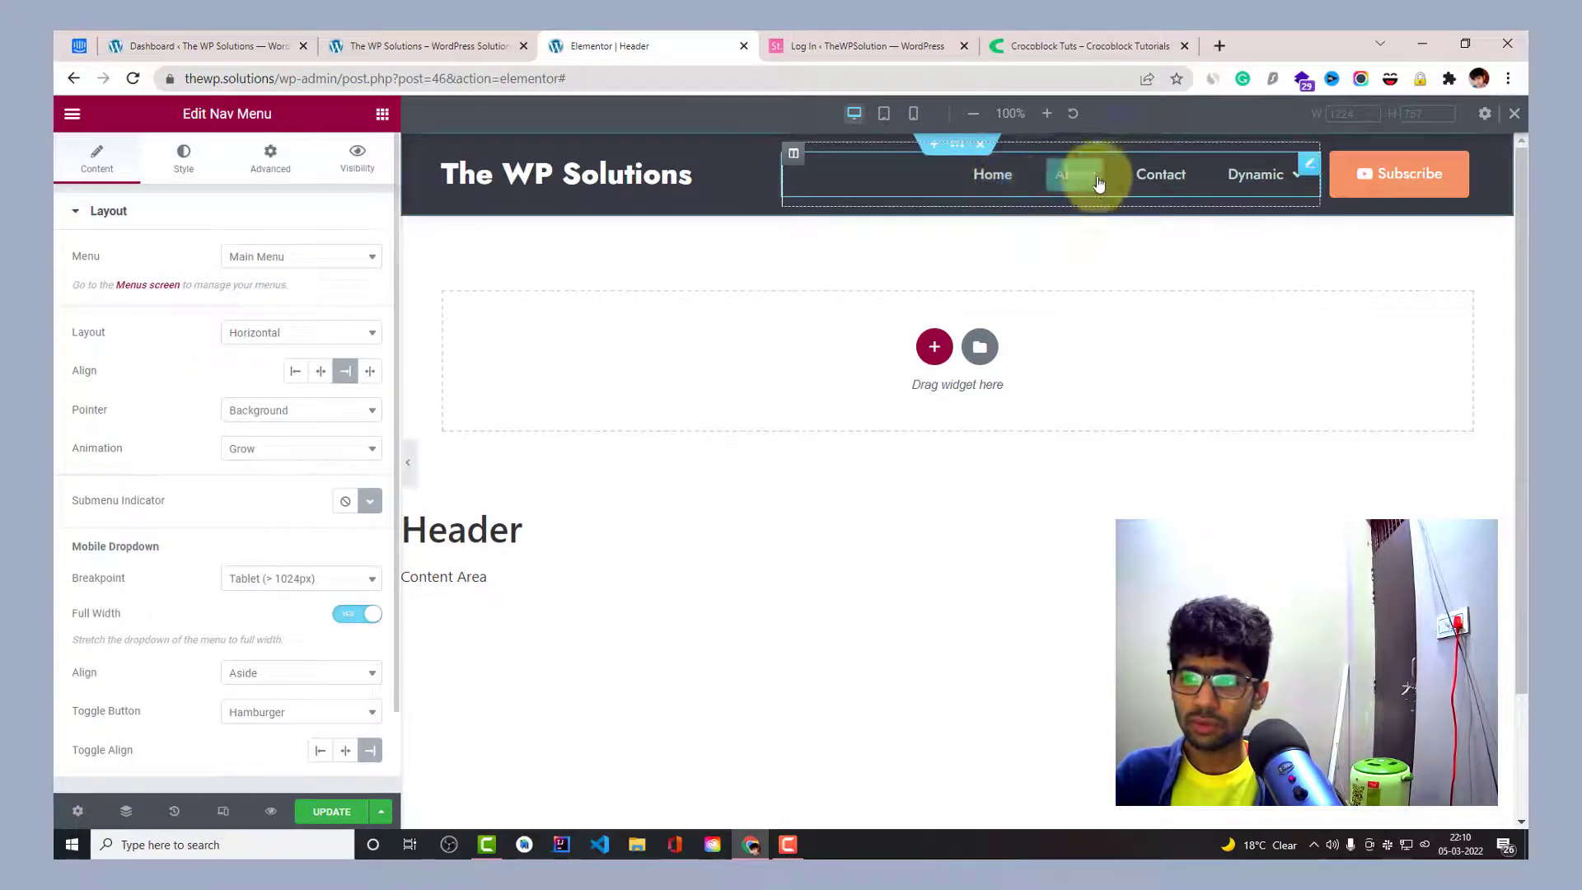
left_click(206, 174)
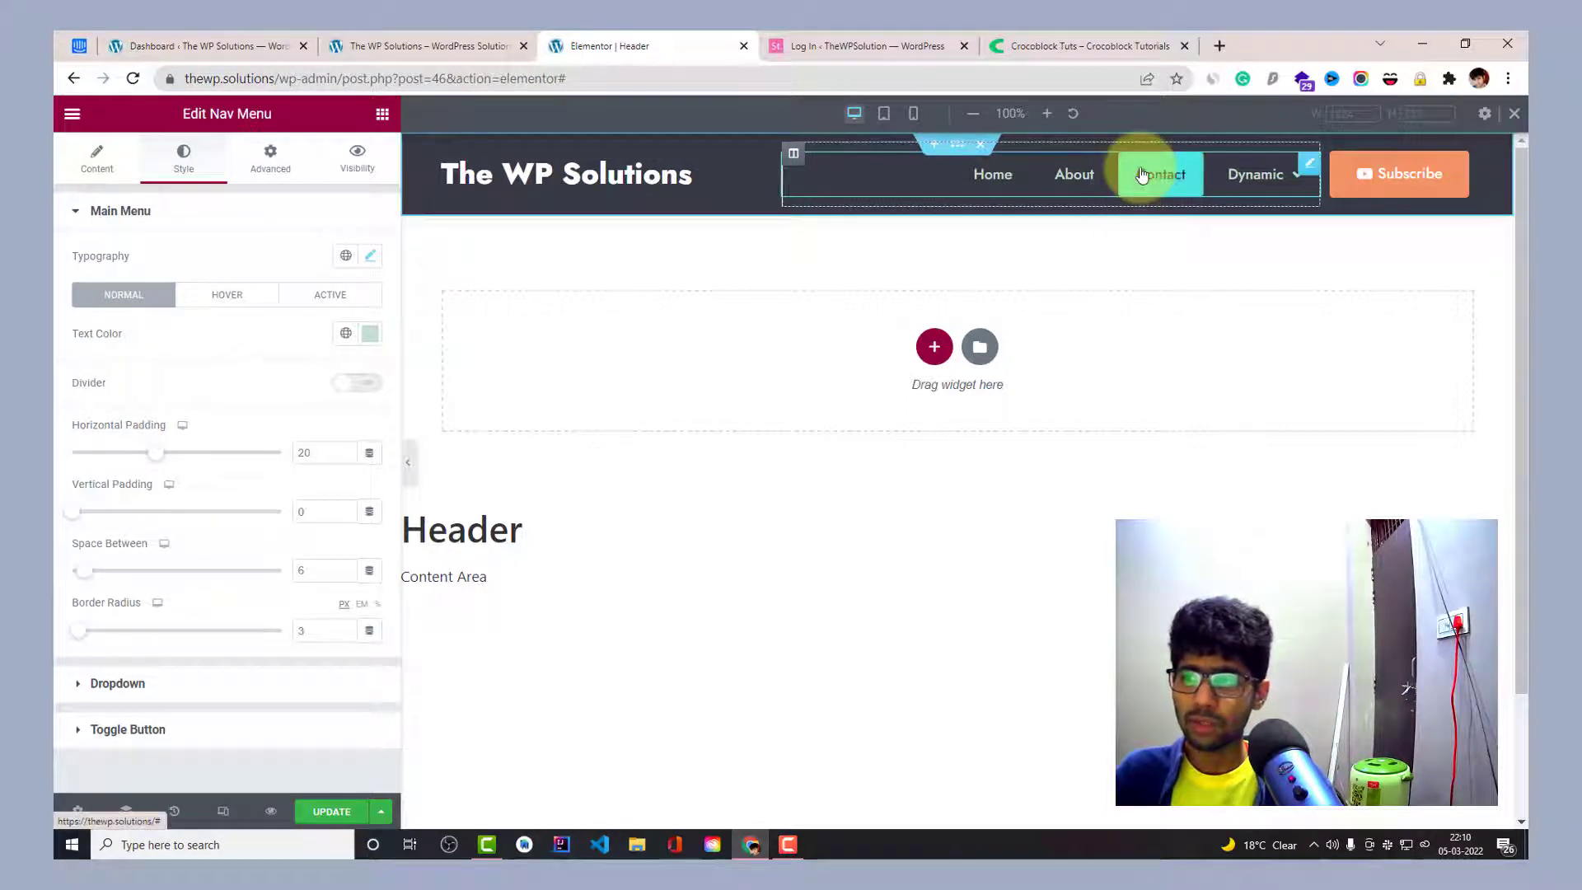
mouse_move(1258, 193)
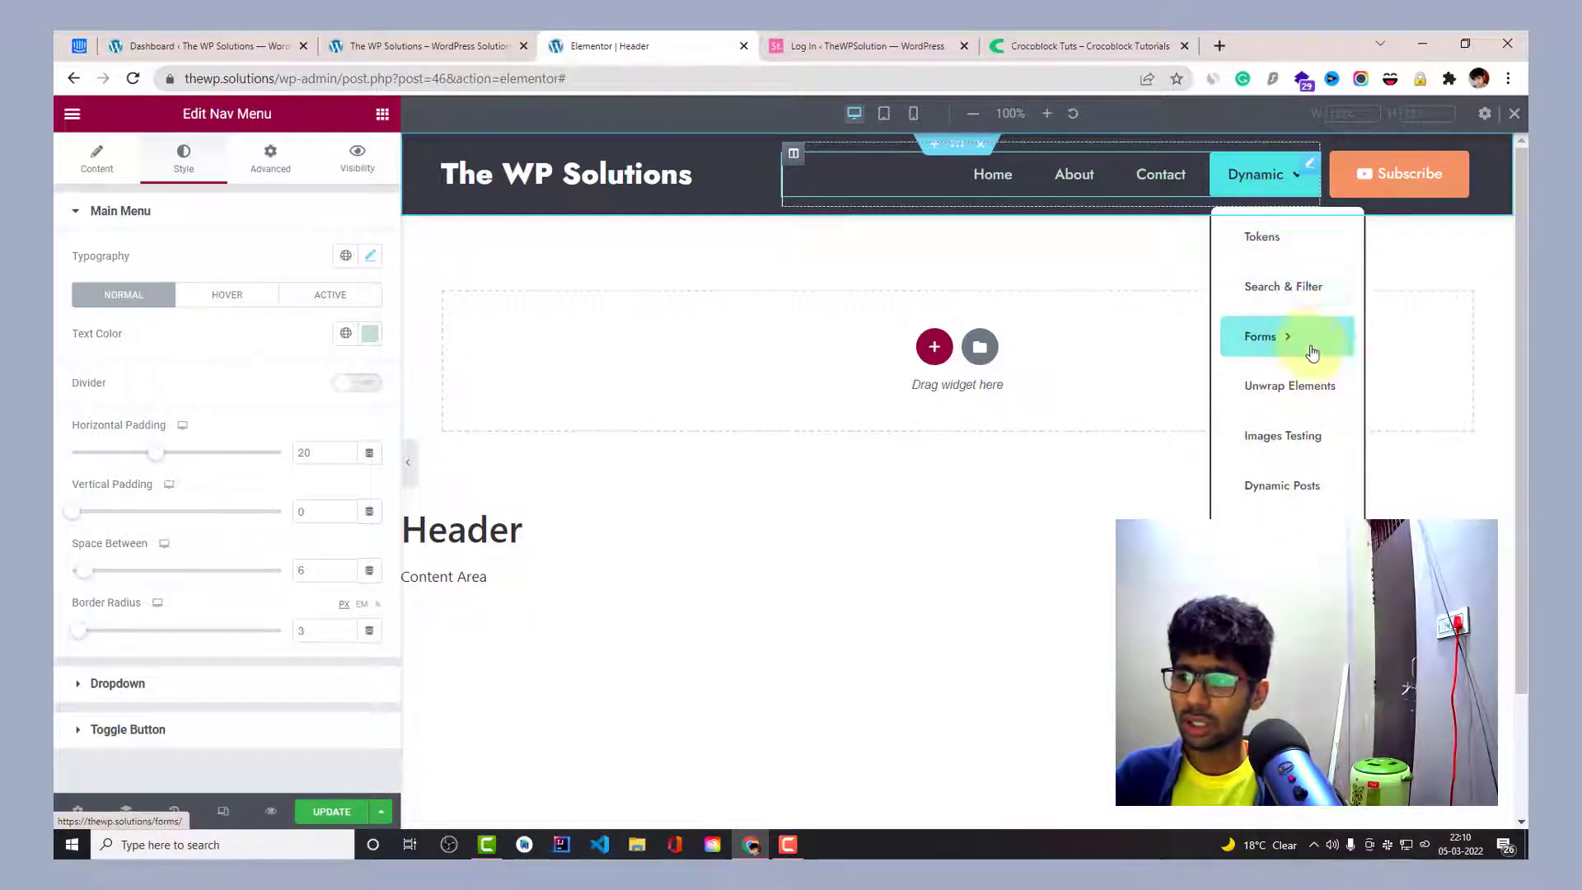
mouse_move(1312, 352)
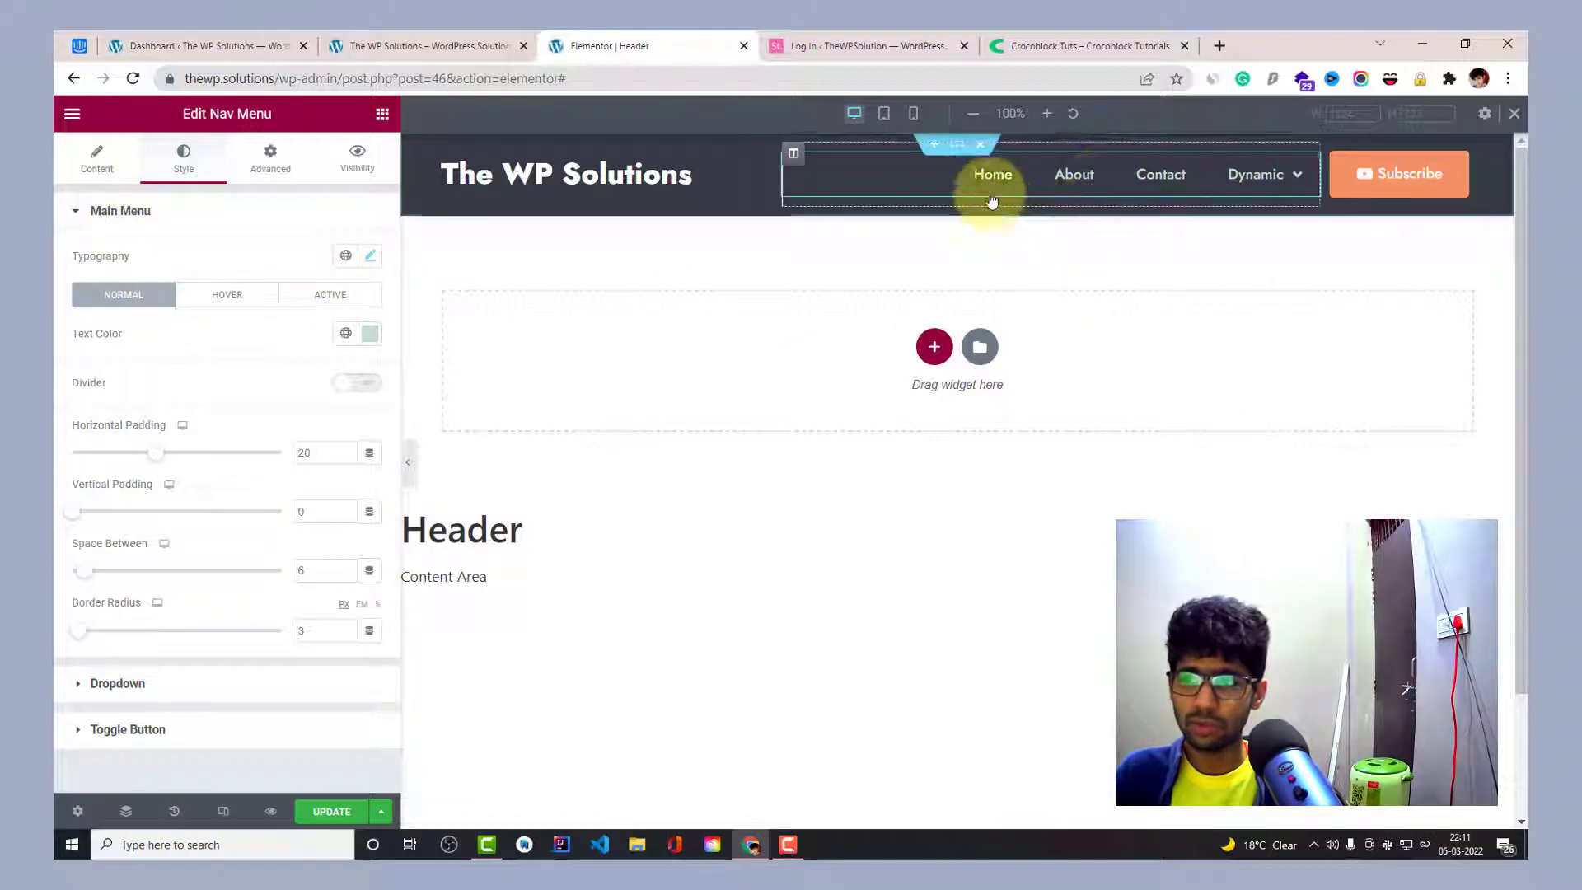
left_click(222, 294)
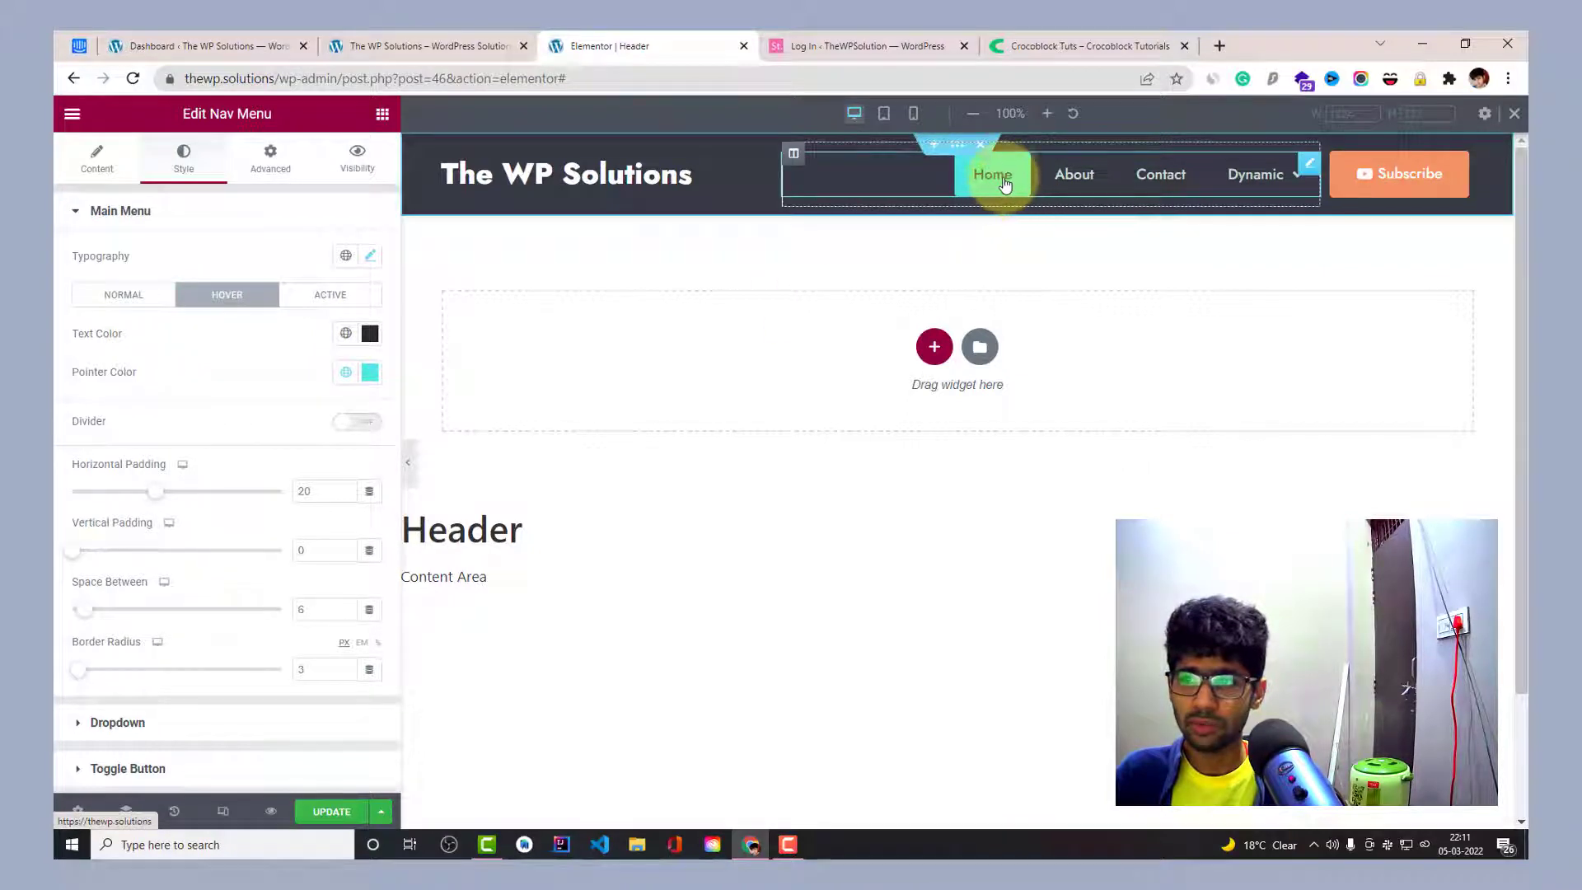
left_click(128, 294)
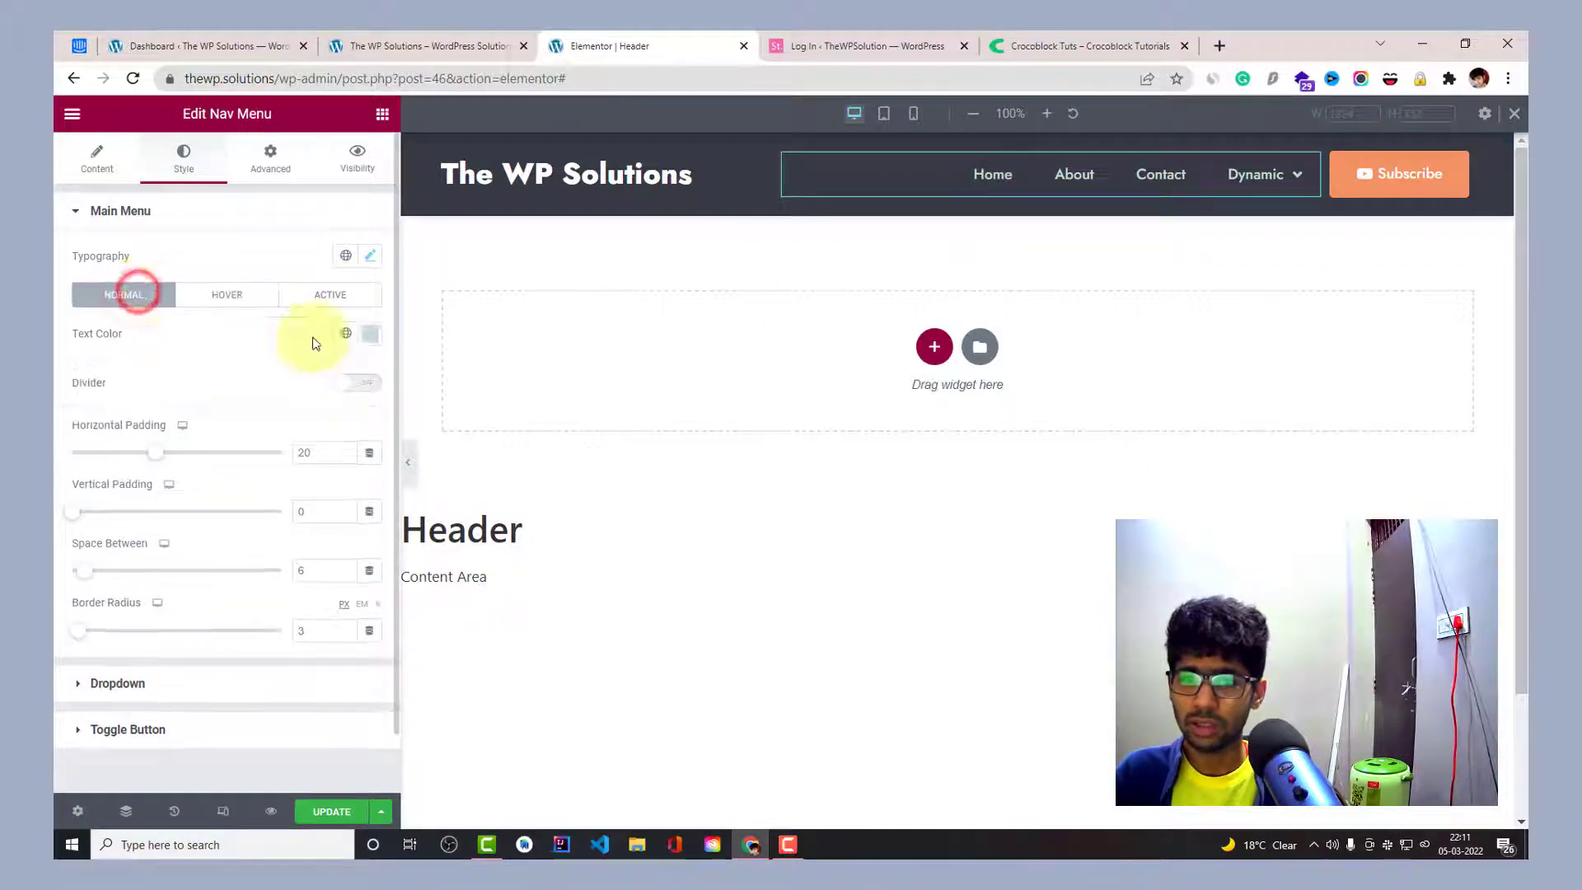
scroll(243, 383, "down", 1)
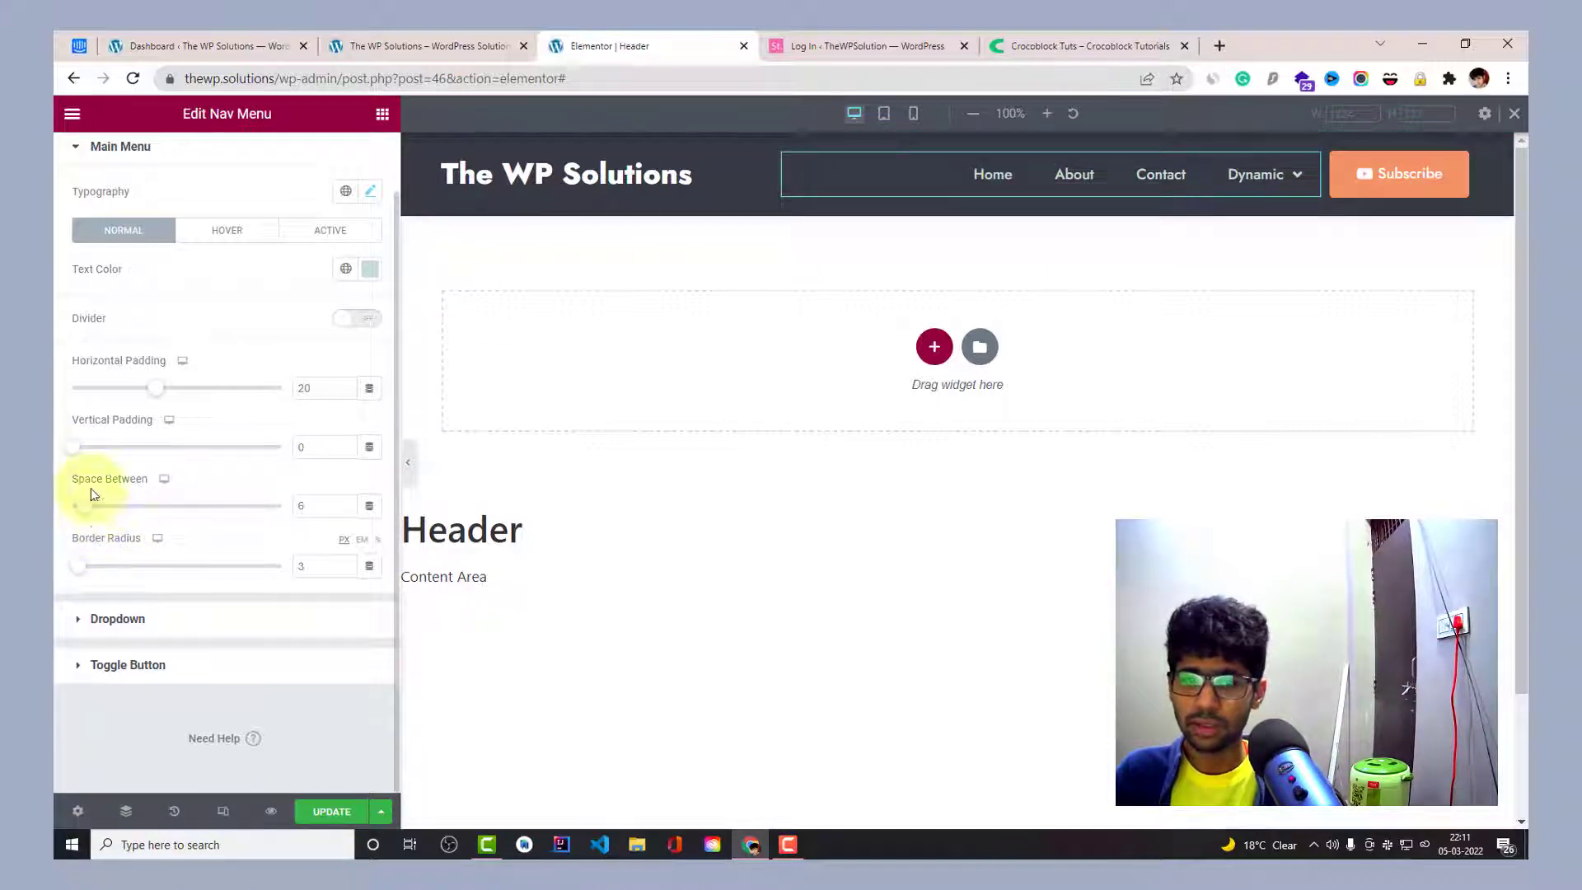
Widen the main menu items by setting their horizontal padding to 41.
left_click_drag(149, 393, 218, 393)
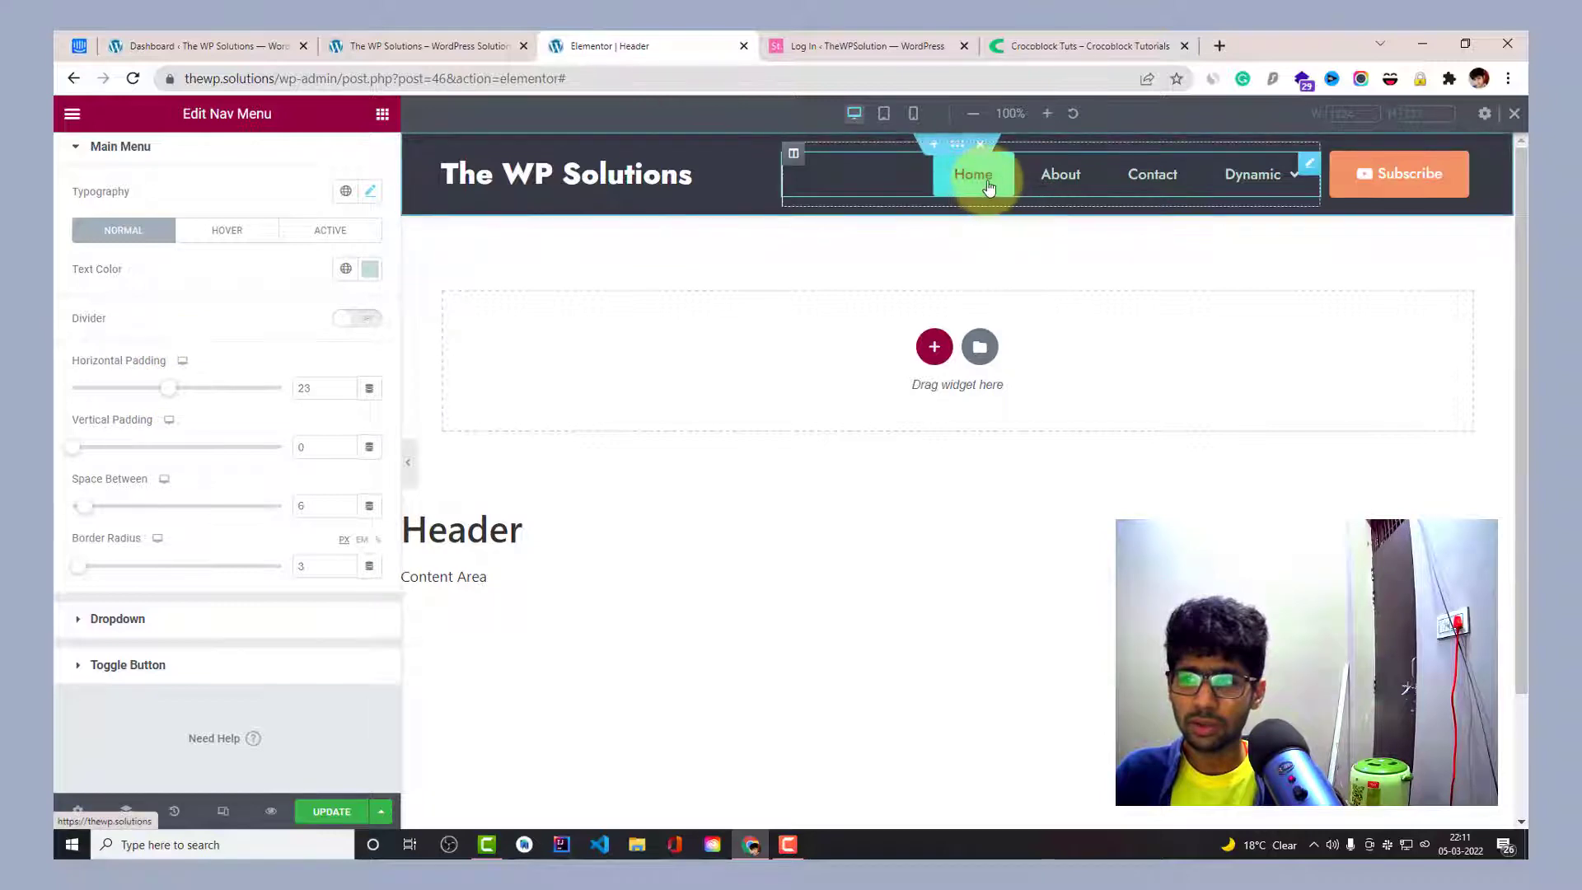
left_click_drag(233, 394, 243, 388)
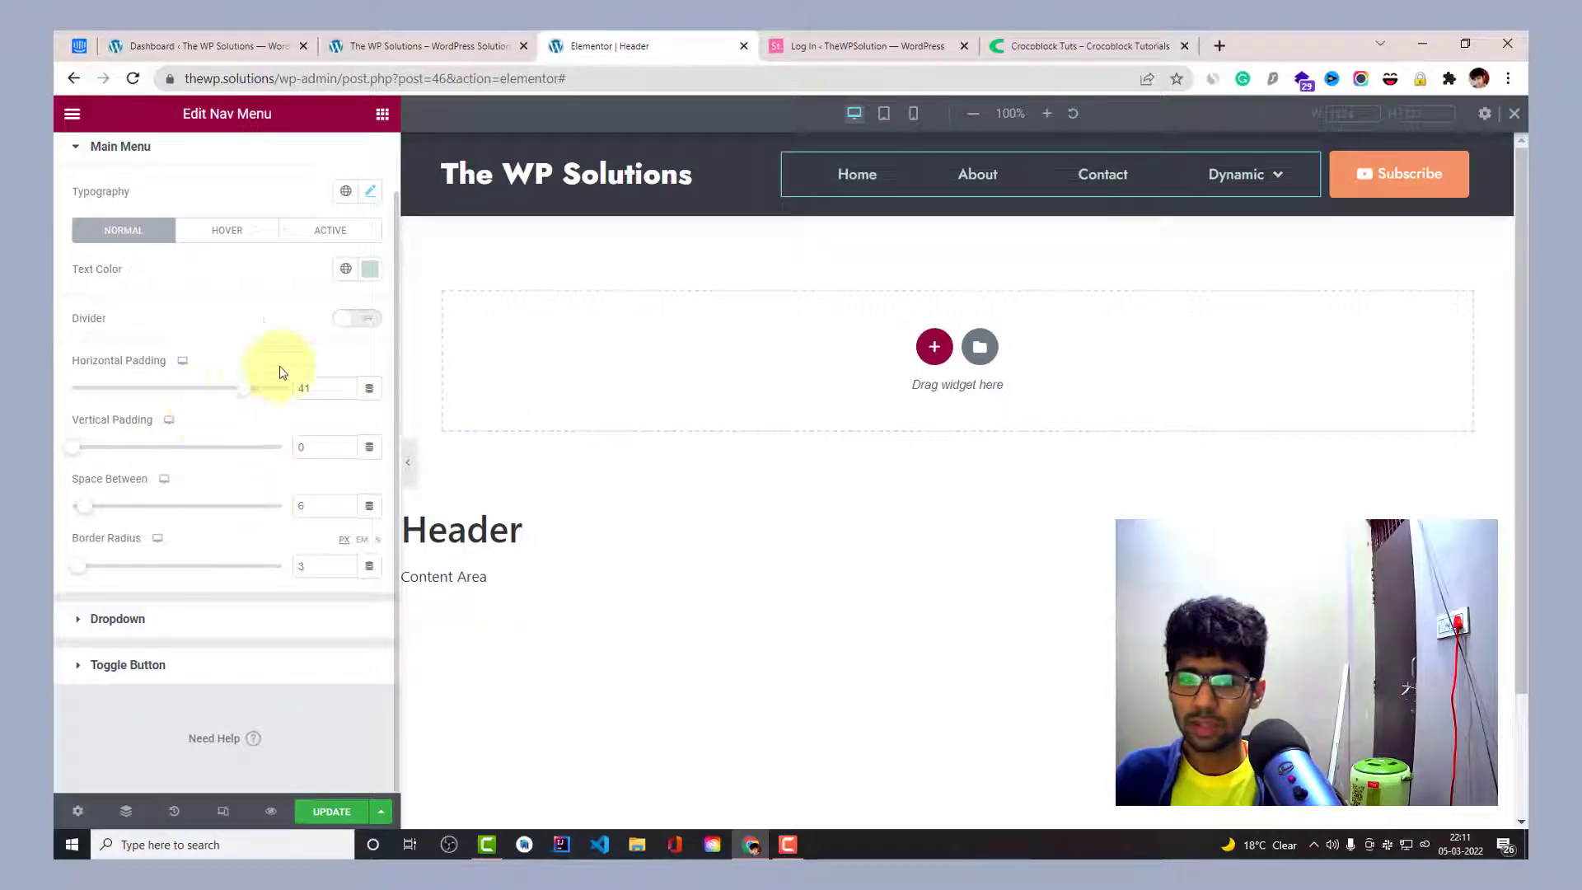
Change the Nav Menu's pointer animation to Fade in the layout settings.
scroll(247, 330, "up", 2)
left_click(99, 158)
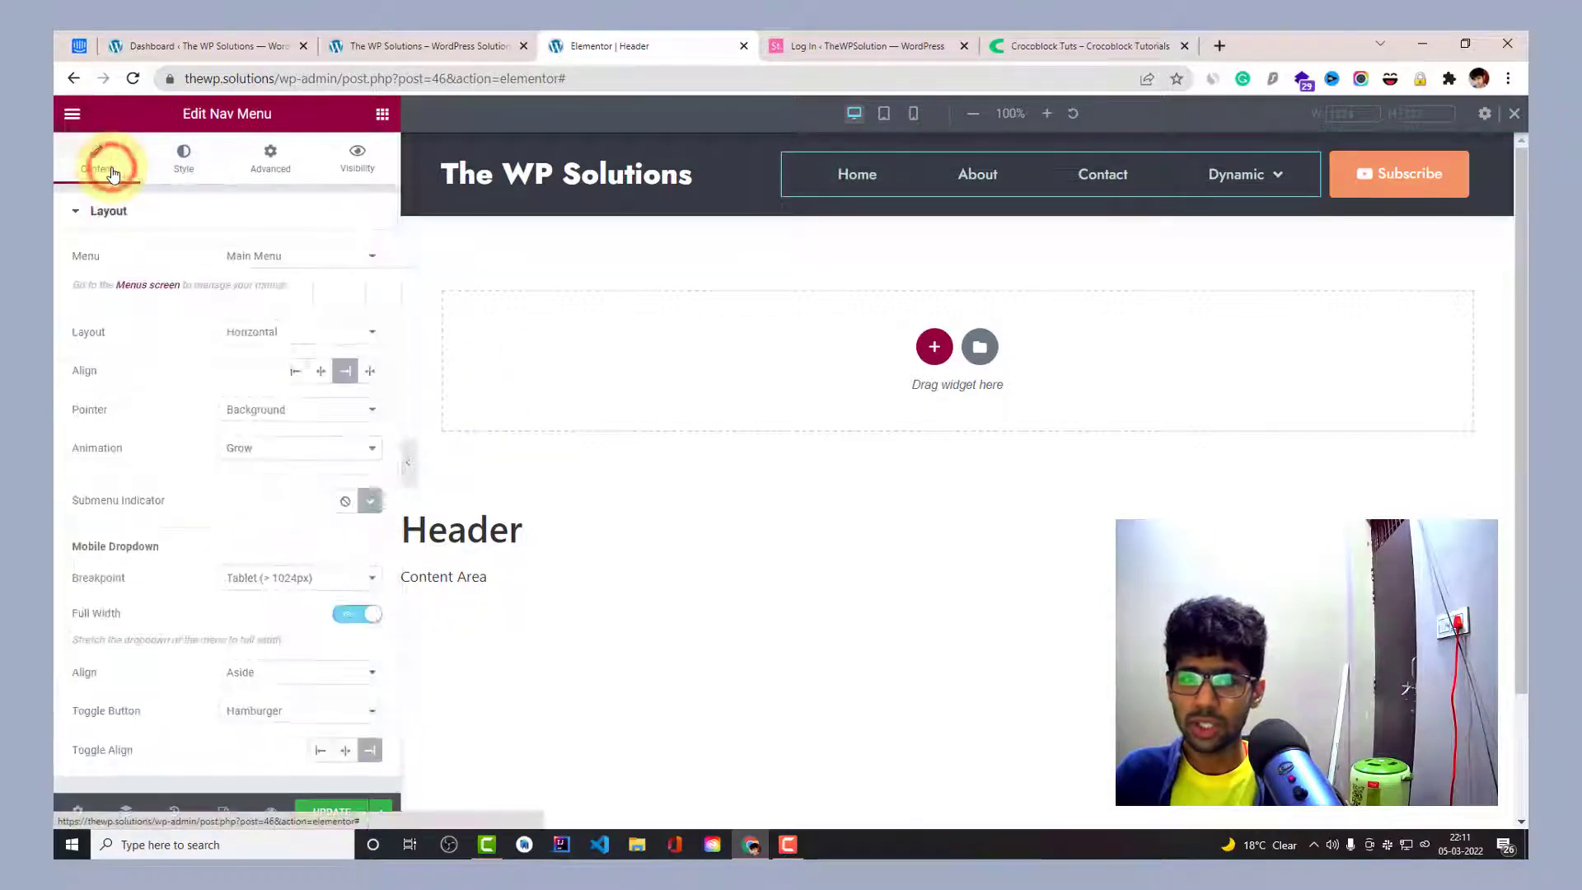
left_click(255, 409)
left_click(255, 444)
left_click(257, 452)
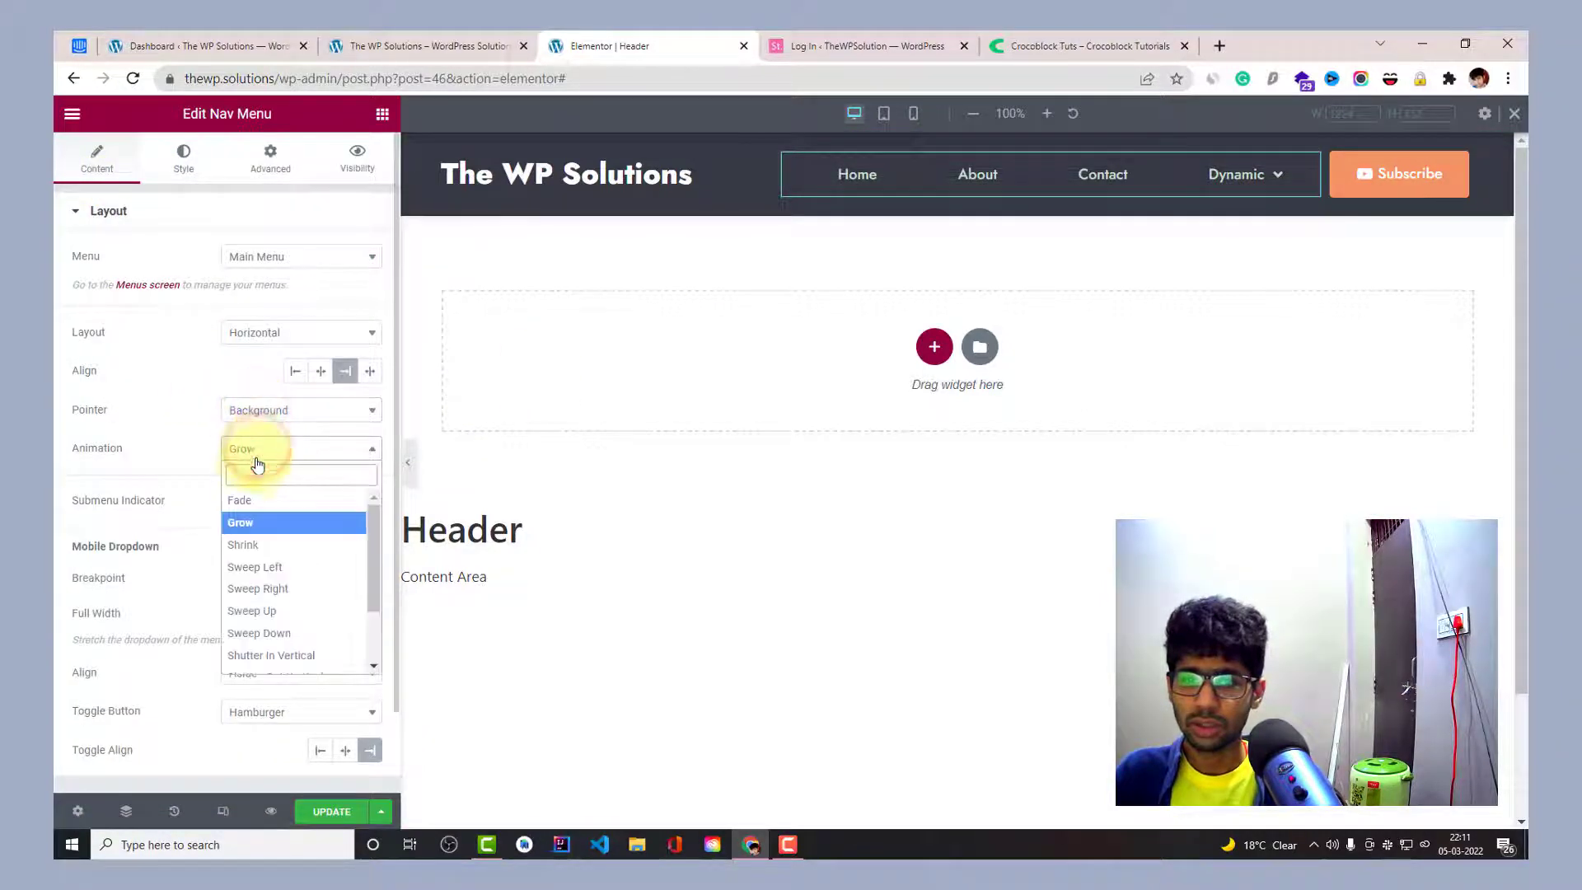
left_click(271, 510)
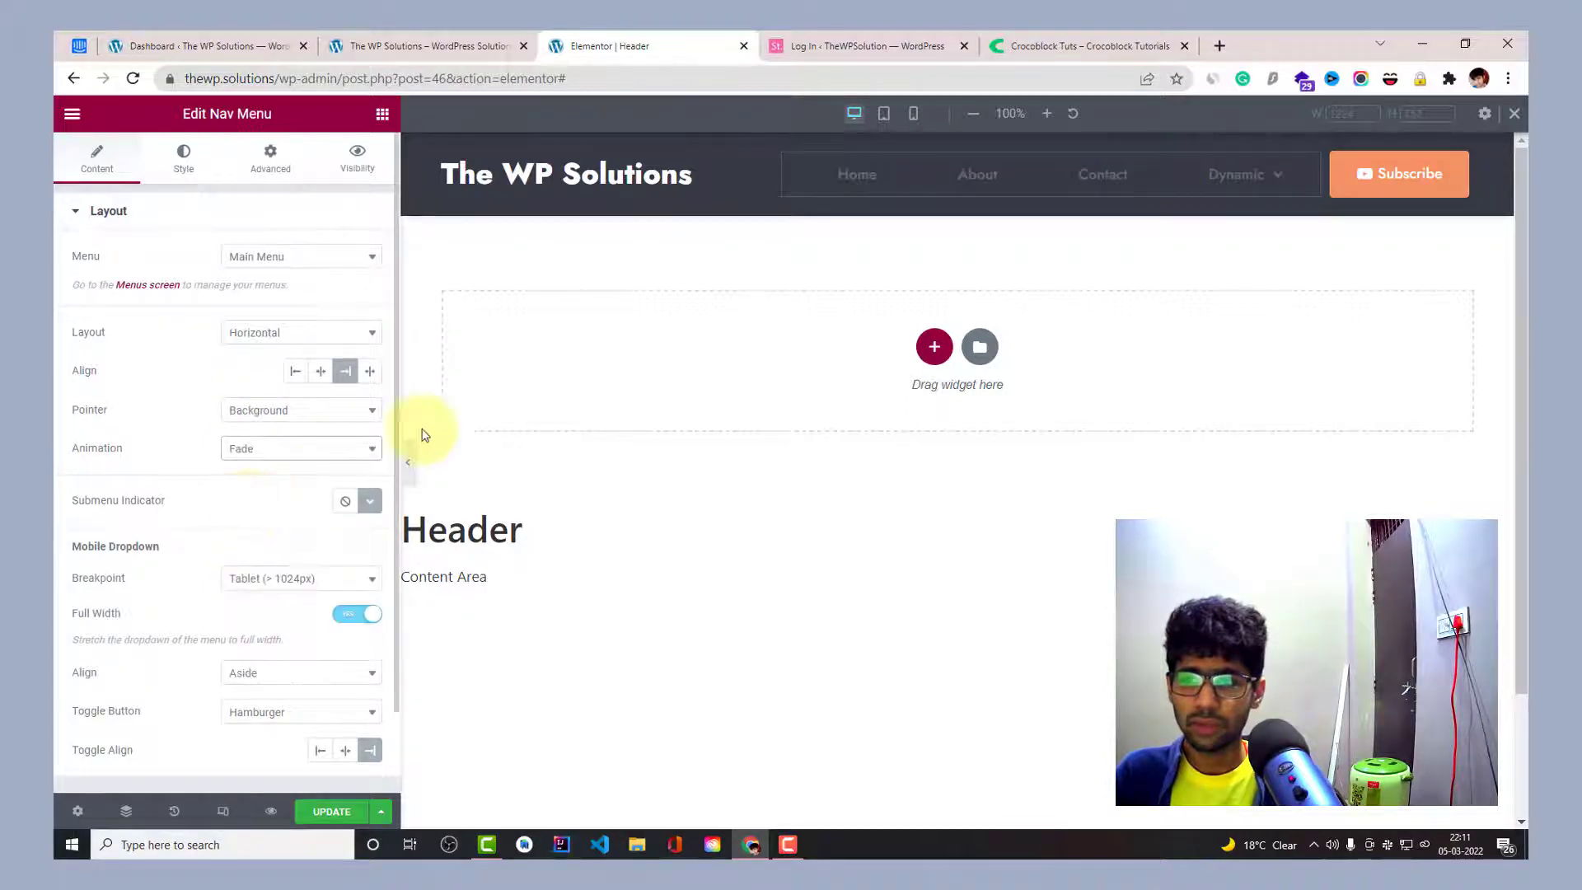
In the main menu's style settings, set the space between items to 14 and the horizontal padding to 20.
left_click(184, 155)
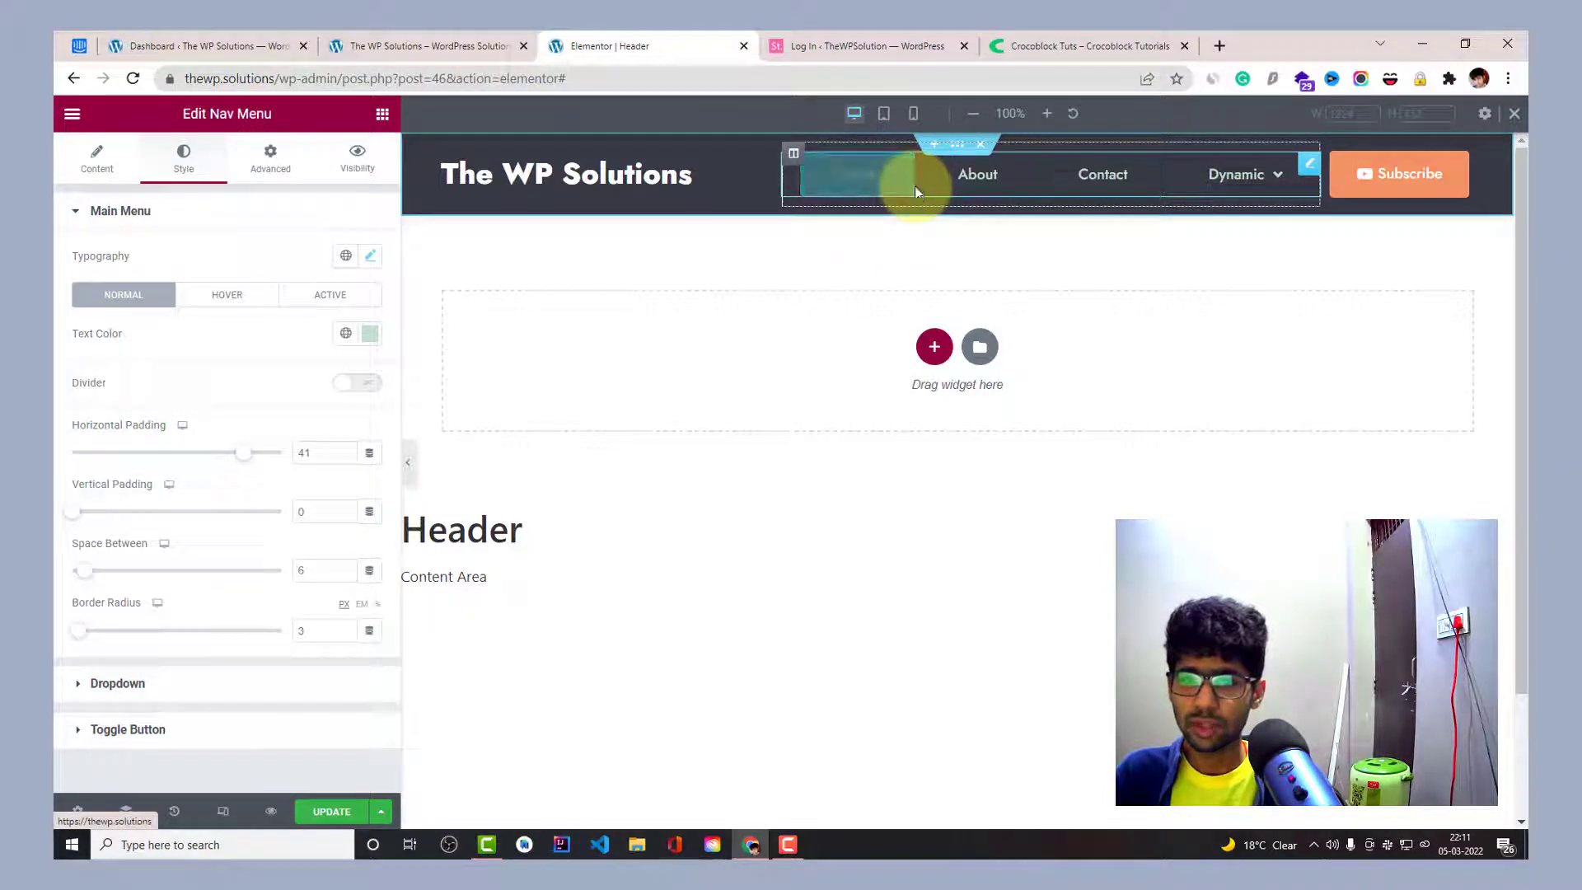
left_click_drag(82, 570, 150, 570)
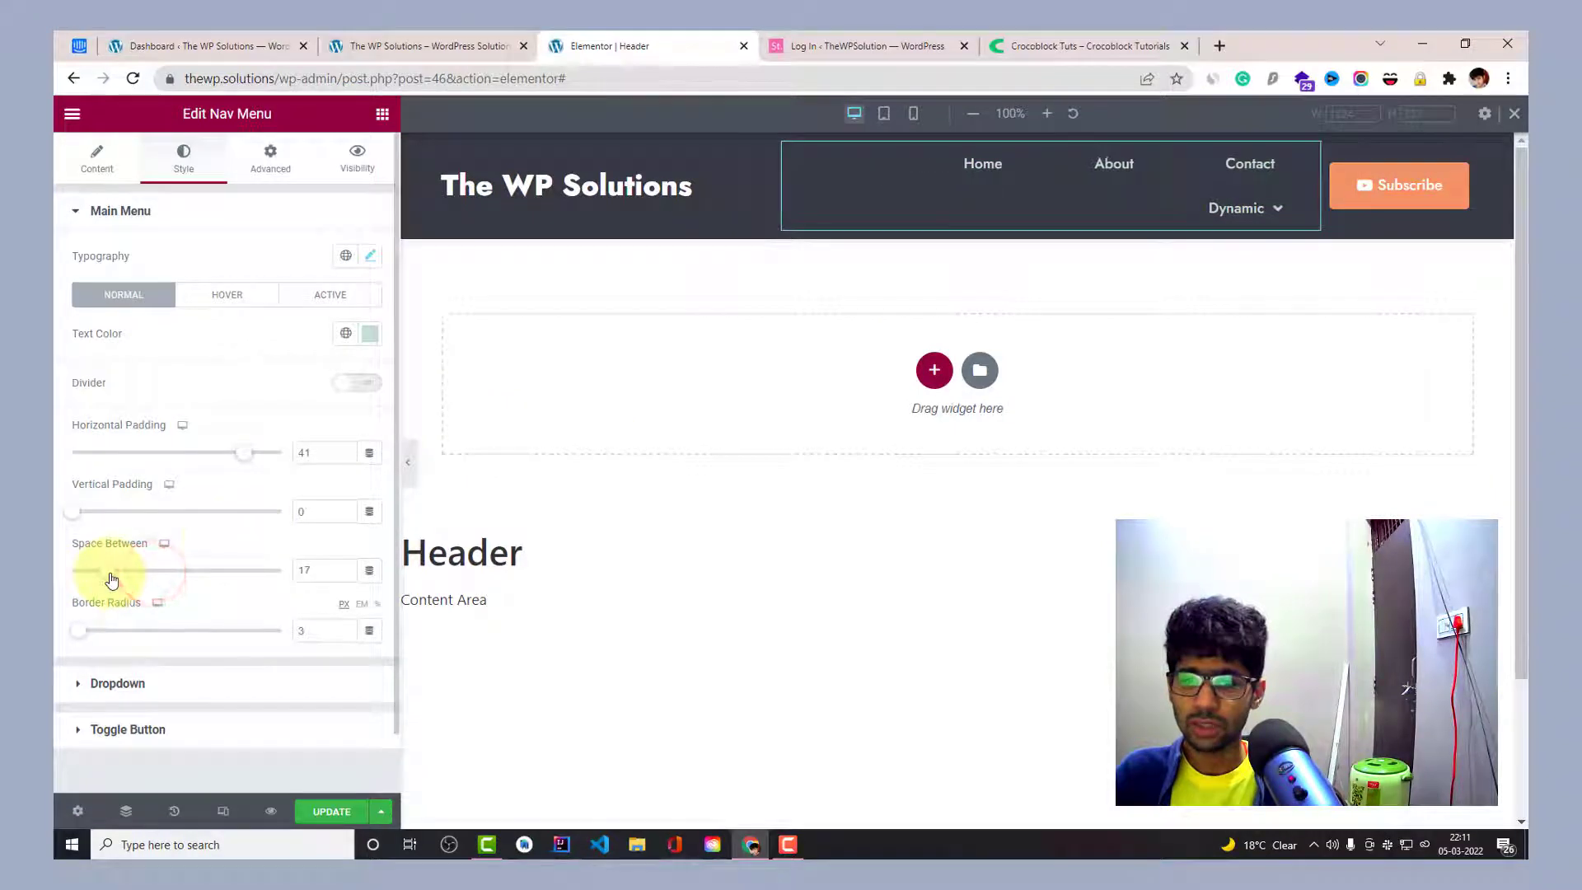
left_click_drag(252, 468, 140, 459)
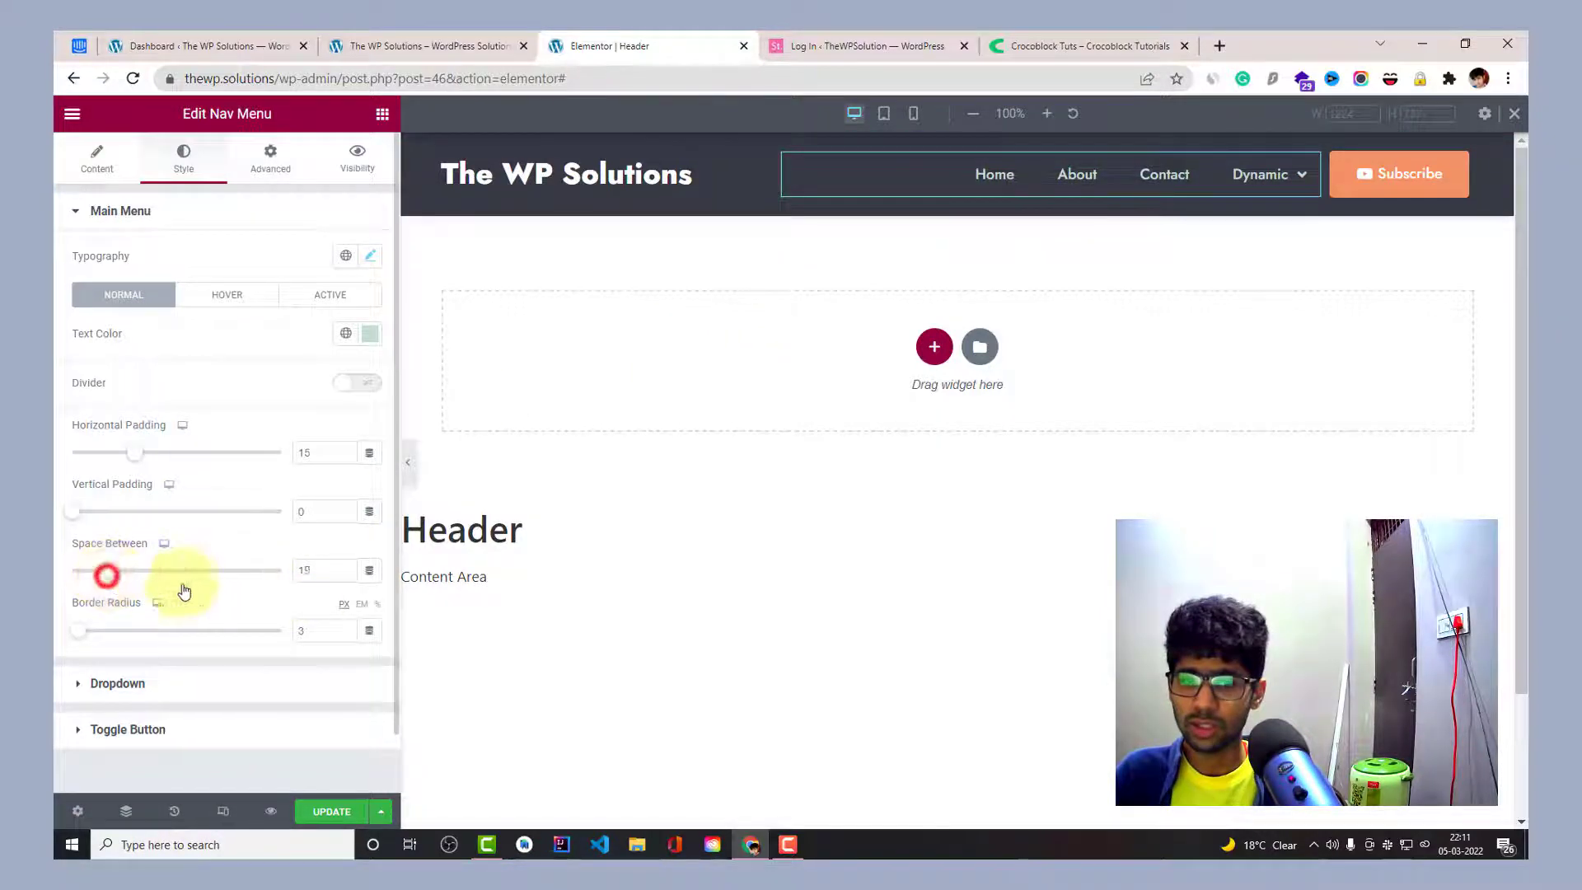
left_click_drag(184, 591, 188, 581)
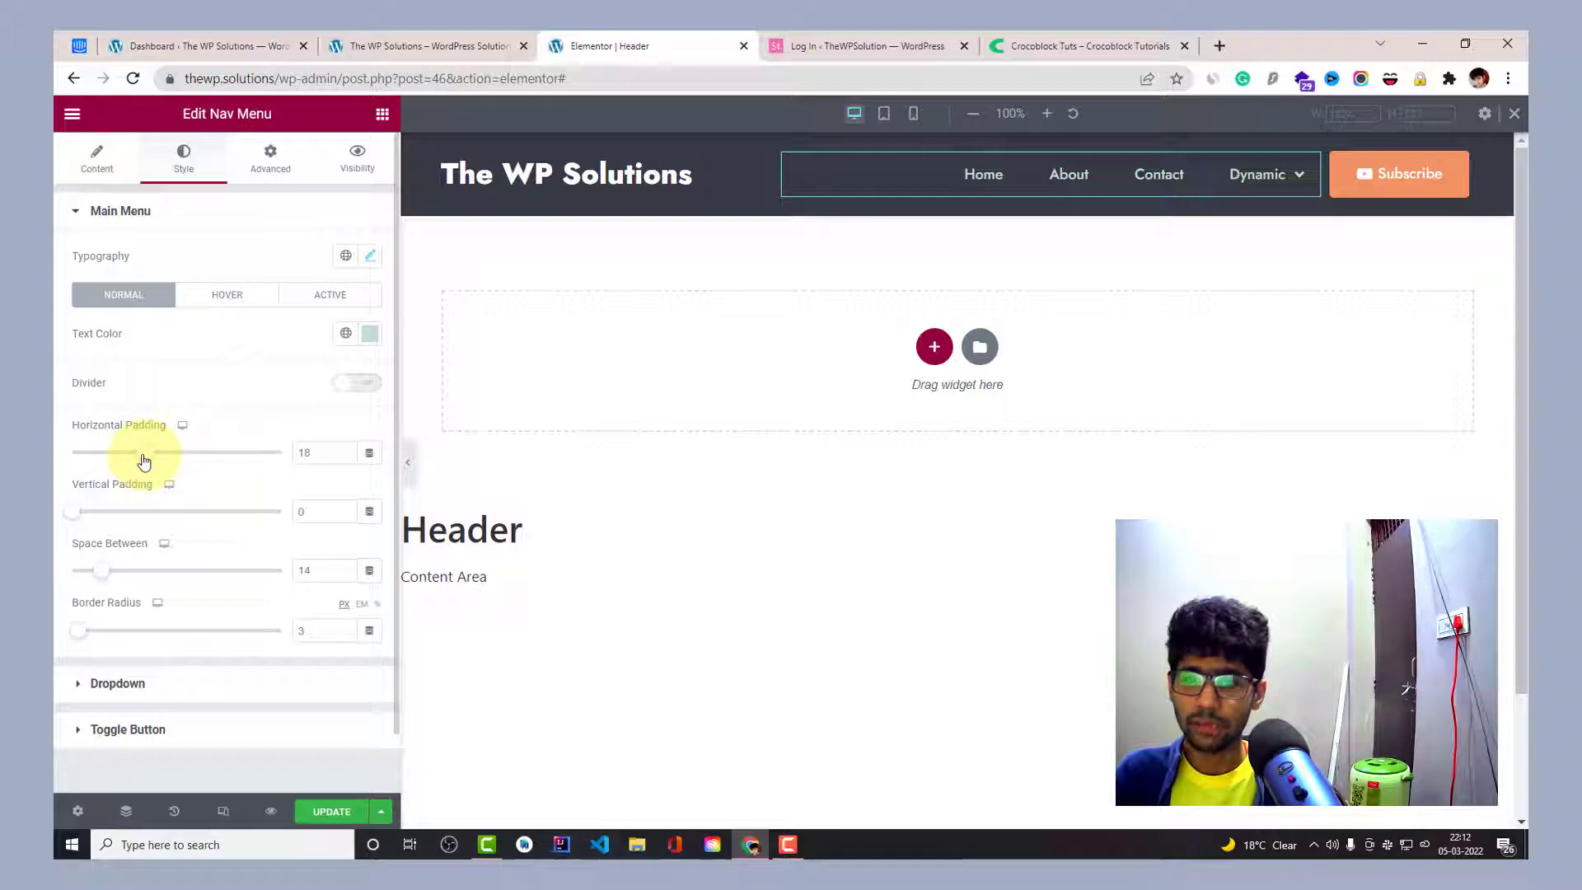
left_click_drag(142, 461, 154, 459)
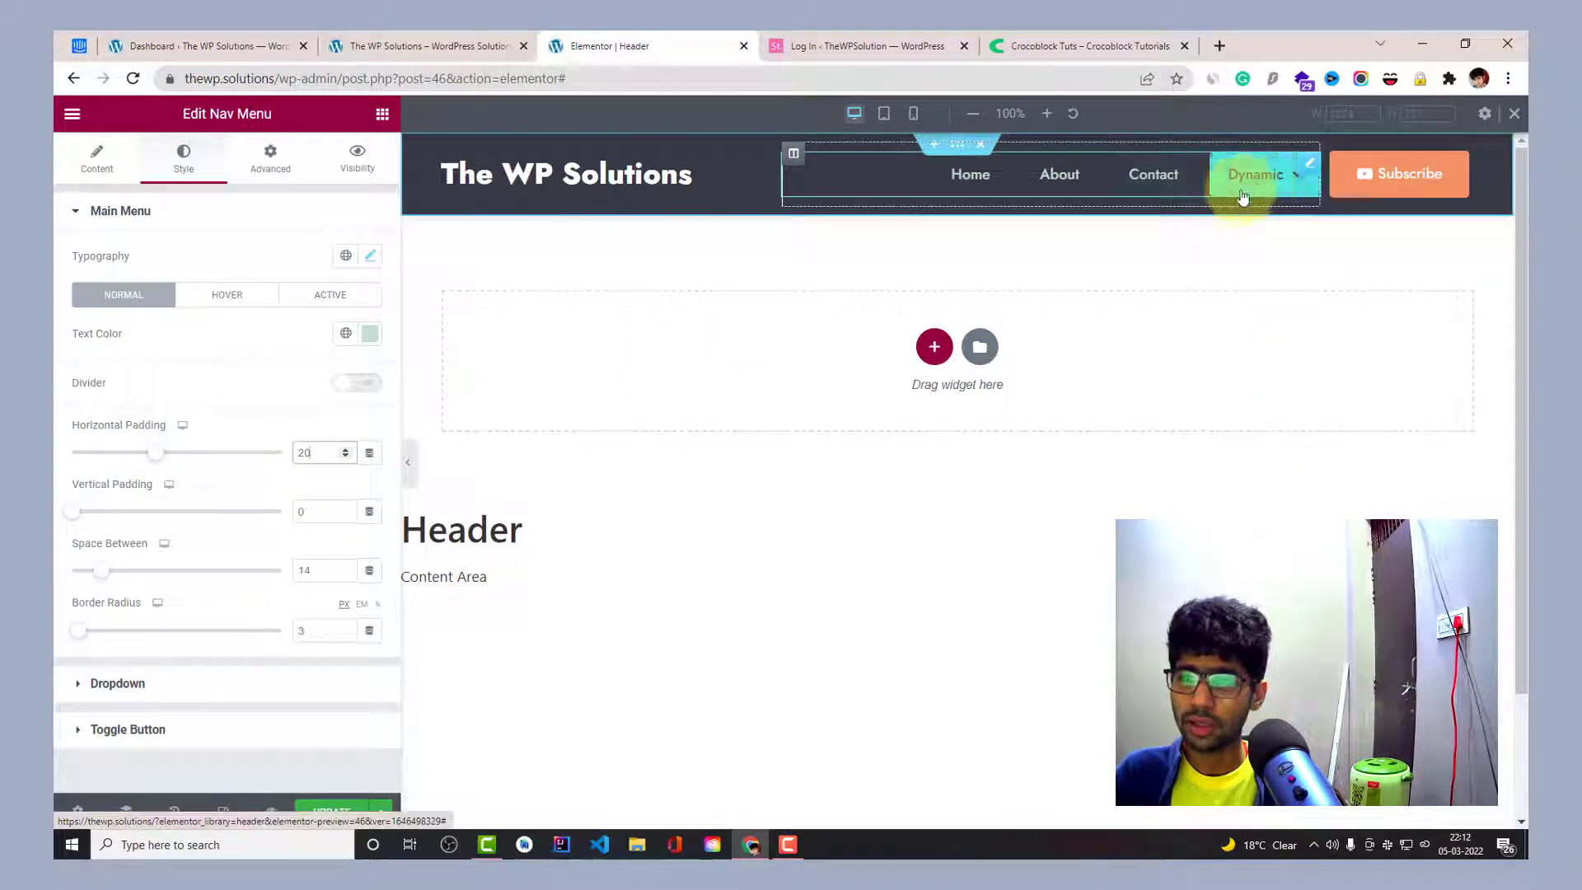
Try a border radius of 25 on the main menu's item background and set it back to 3.
scroll(153, 484, "down", 1)
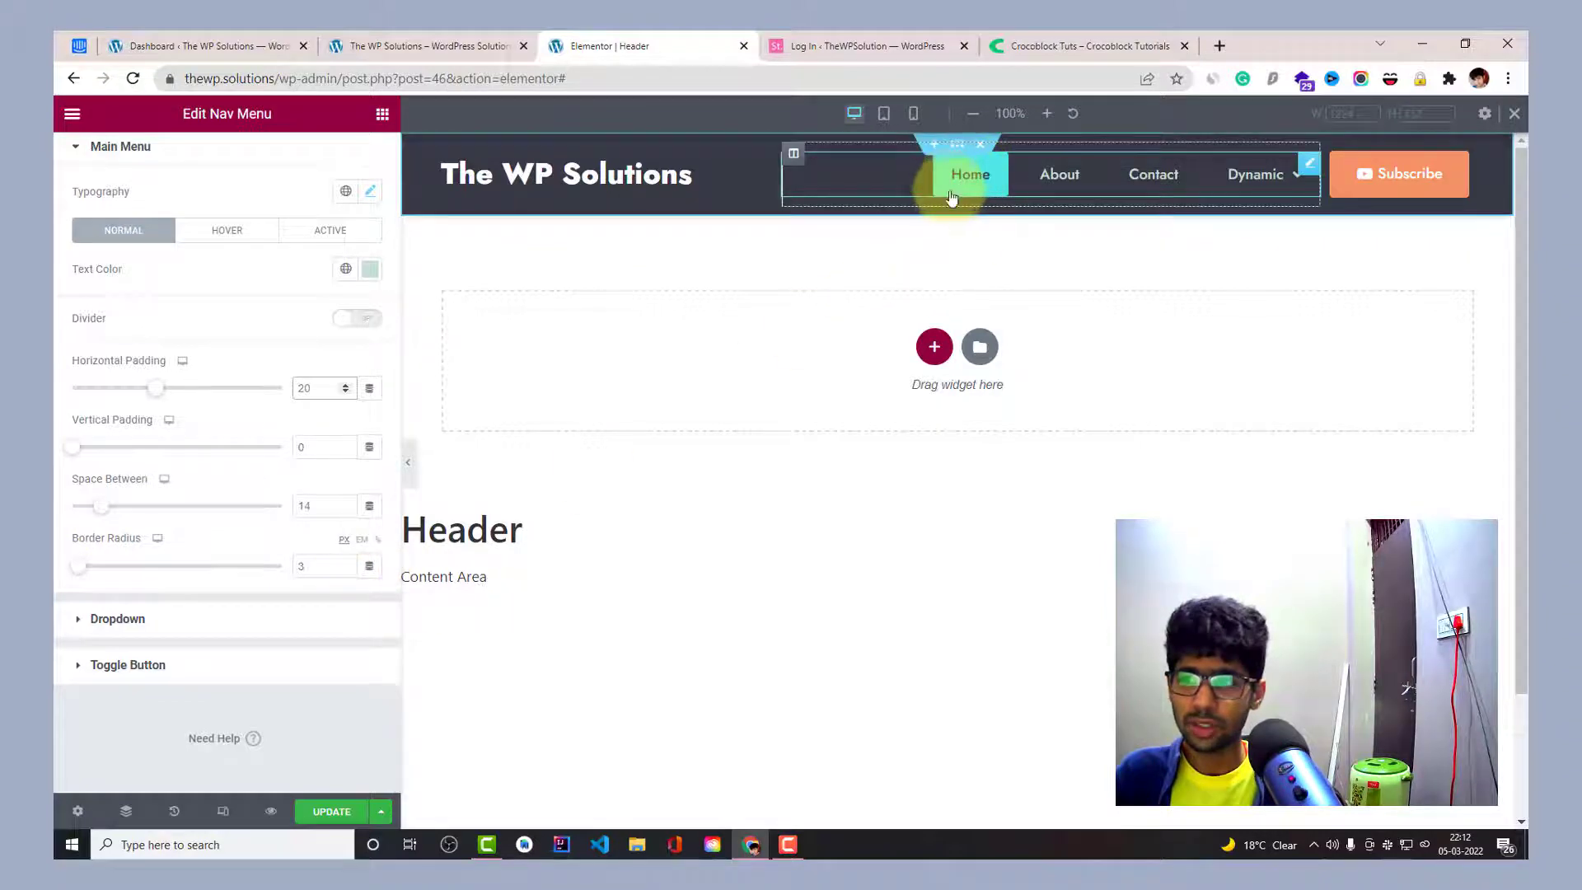
left_click(346, 562)
left_click(346, 562)
left_click(346, 562)
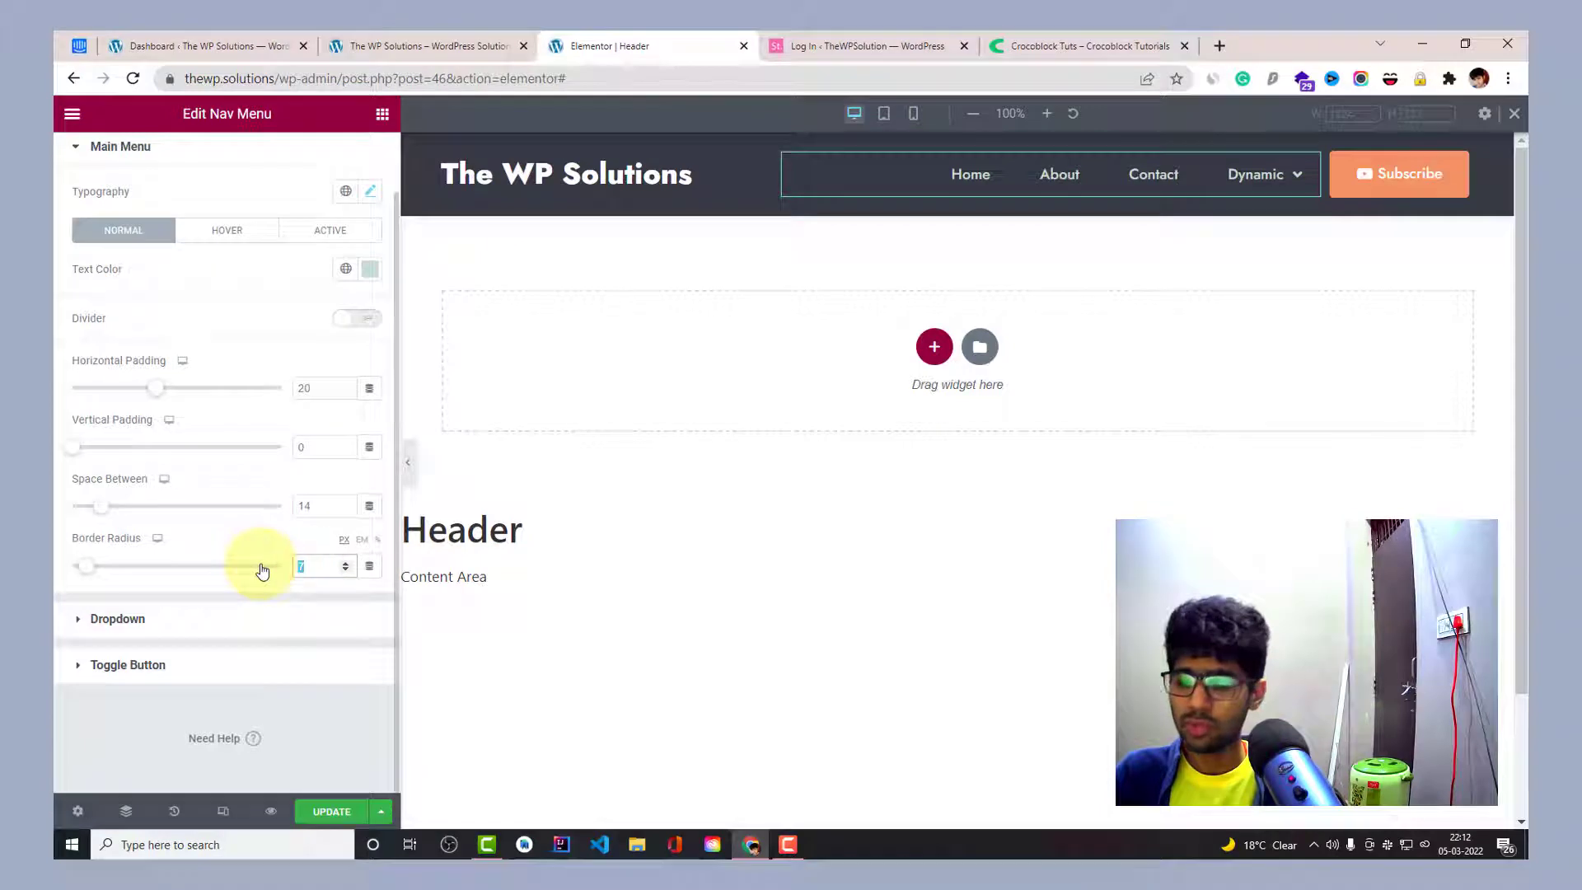
type("25")
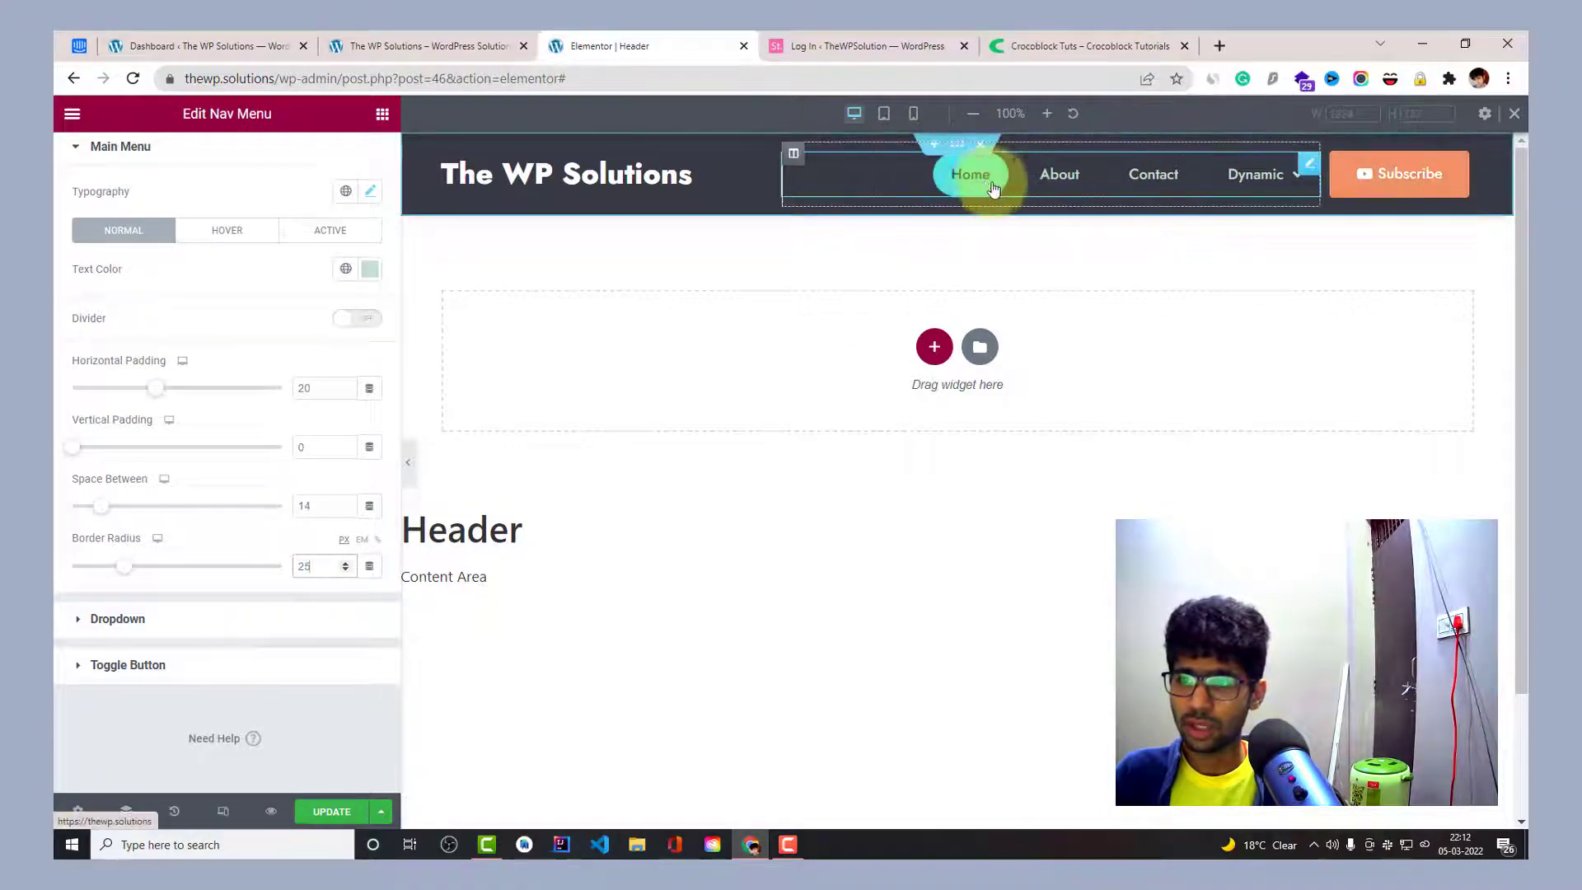
mouse_move(1257, 173)
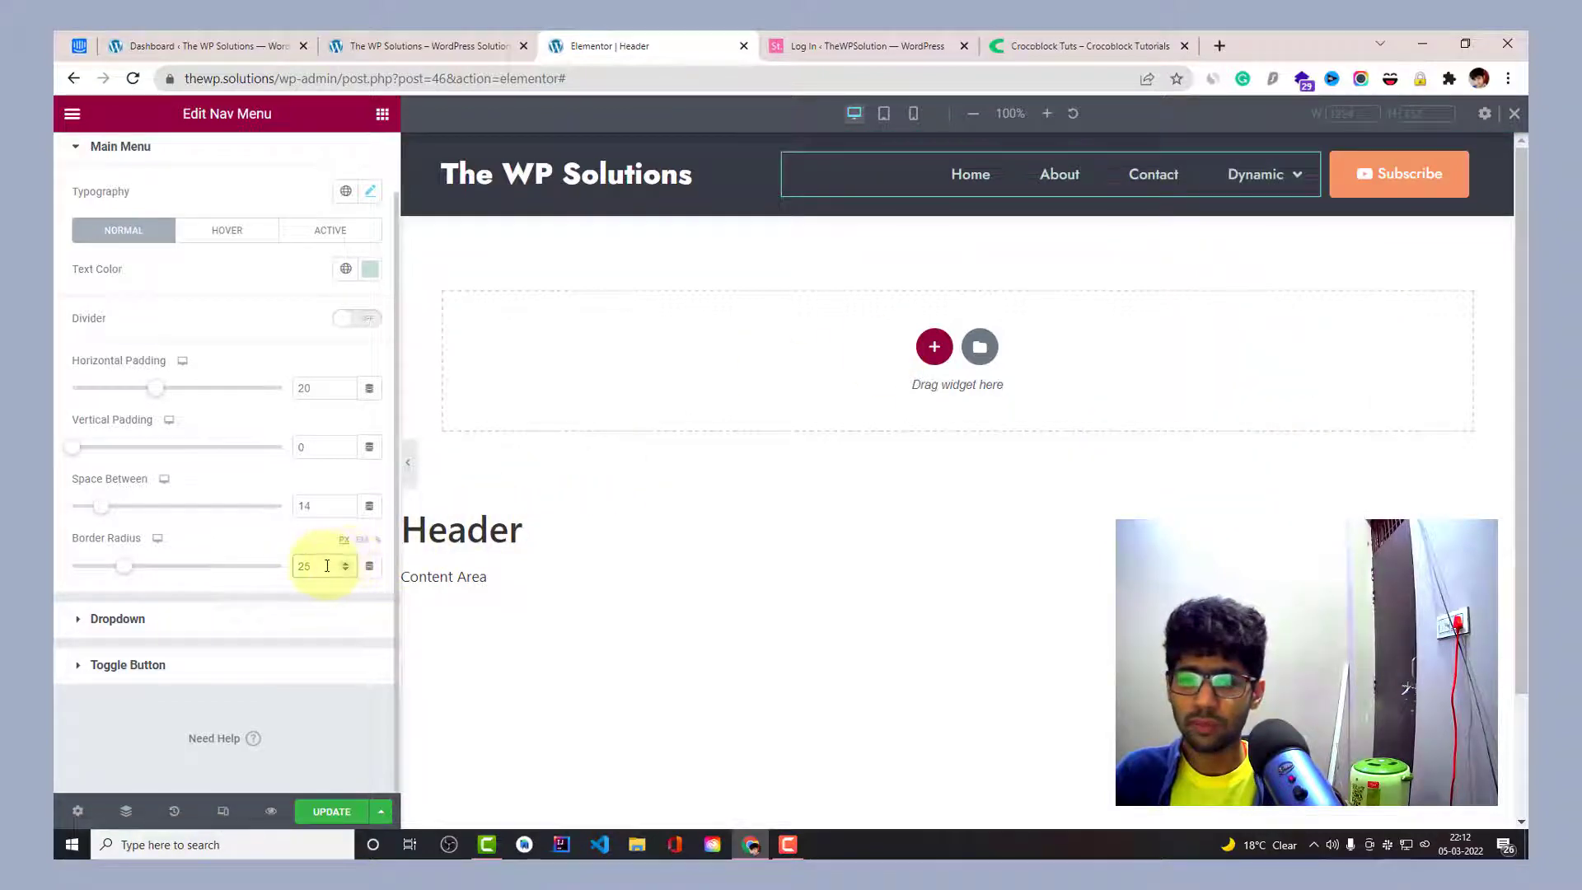
type("3")
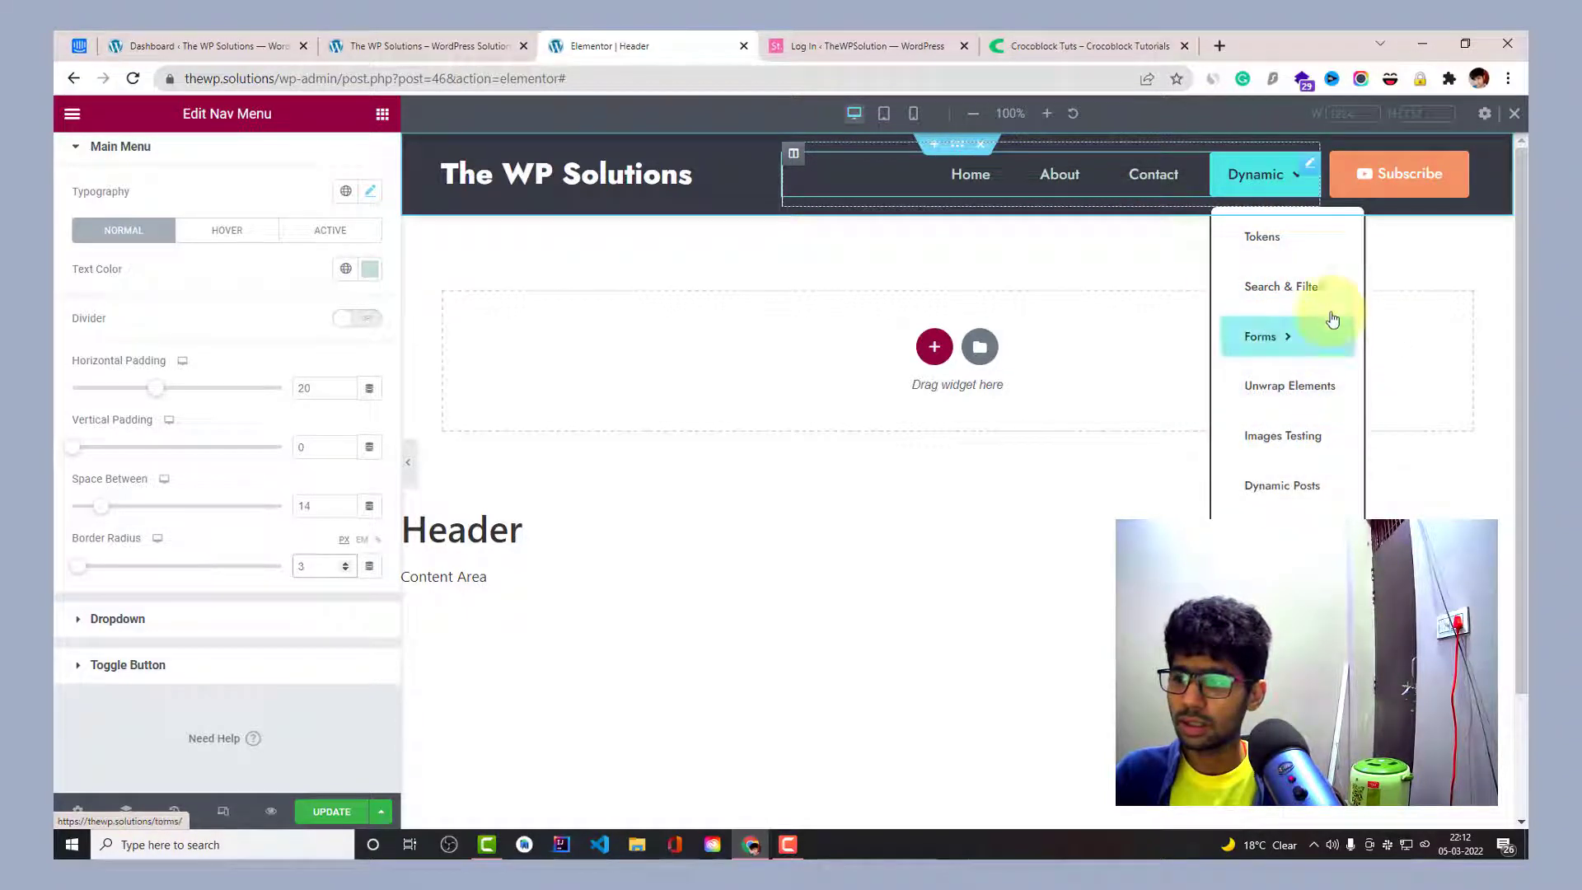
Examine the Nav Menu's dropdown style settings, including its colors, typography, border, padding and divider.
left_click(220, 618)
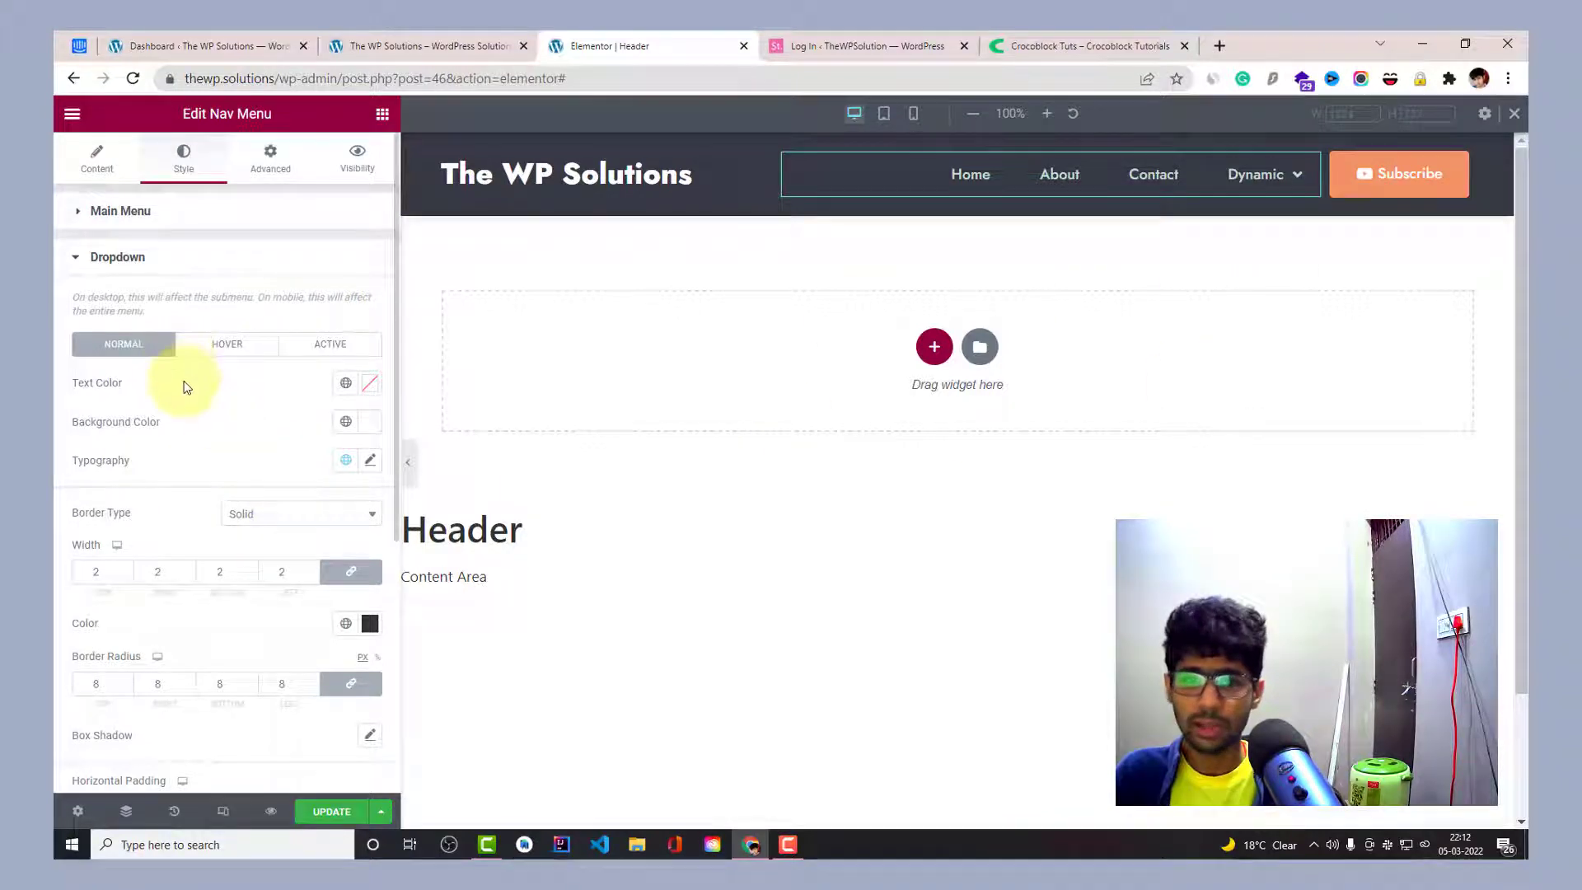
scroll(208, 319, "down", 1)
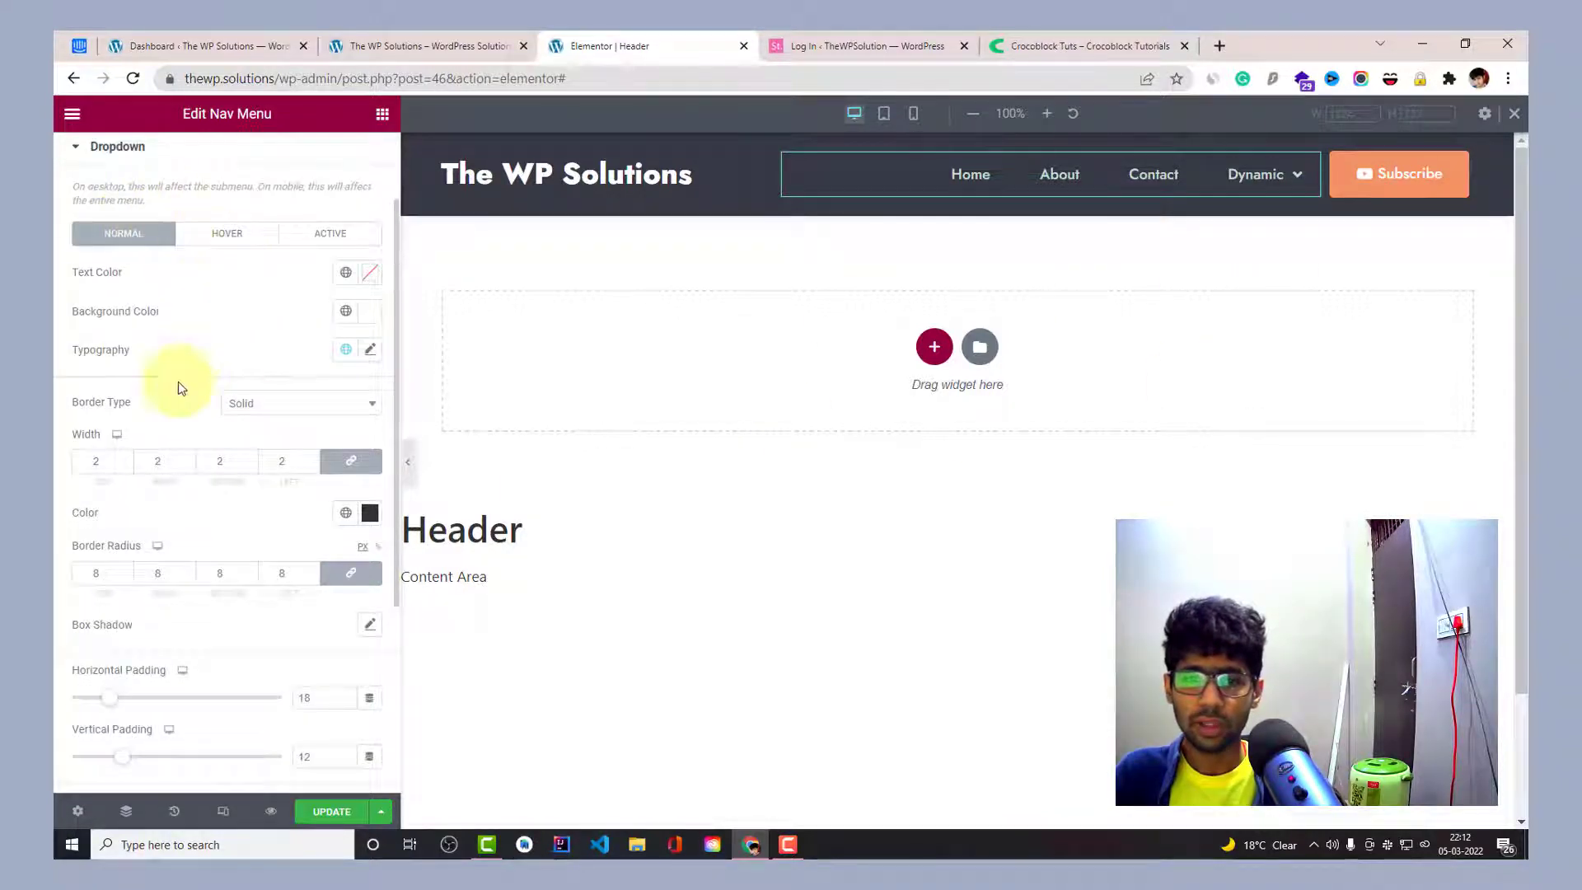
scroll(277, 450, "down", 3)
scroll(275, 453, "up", 3)
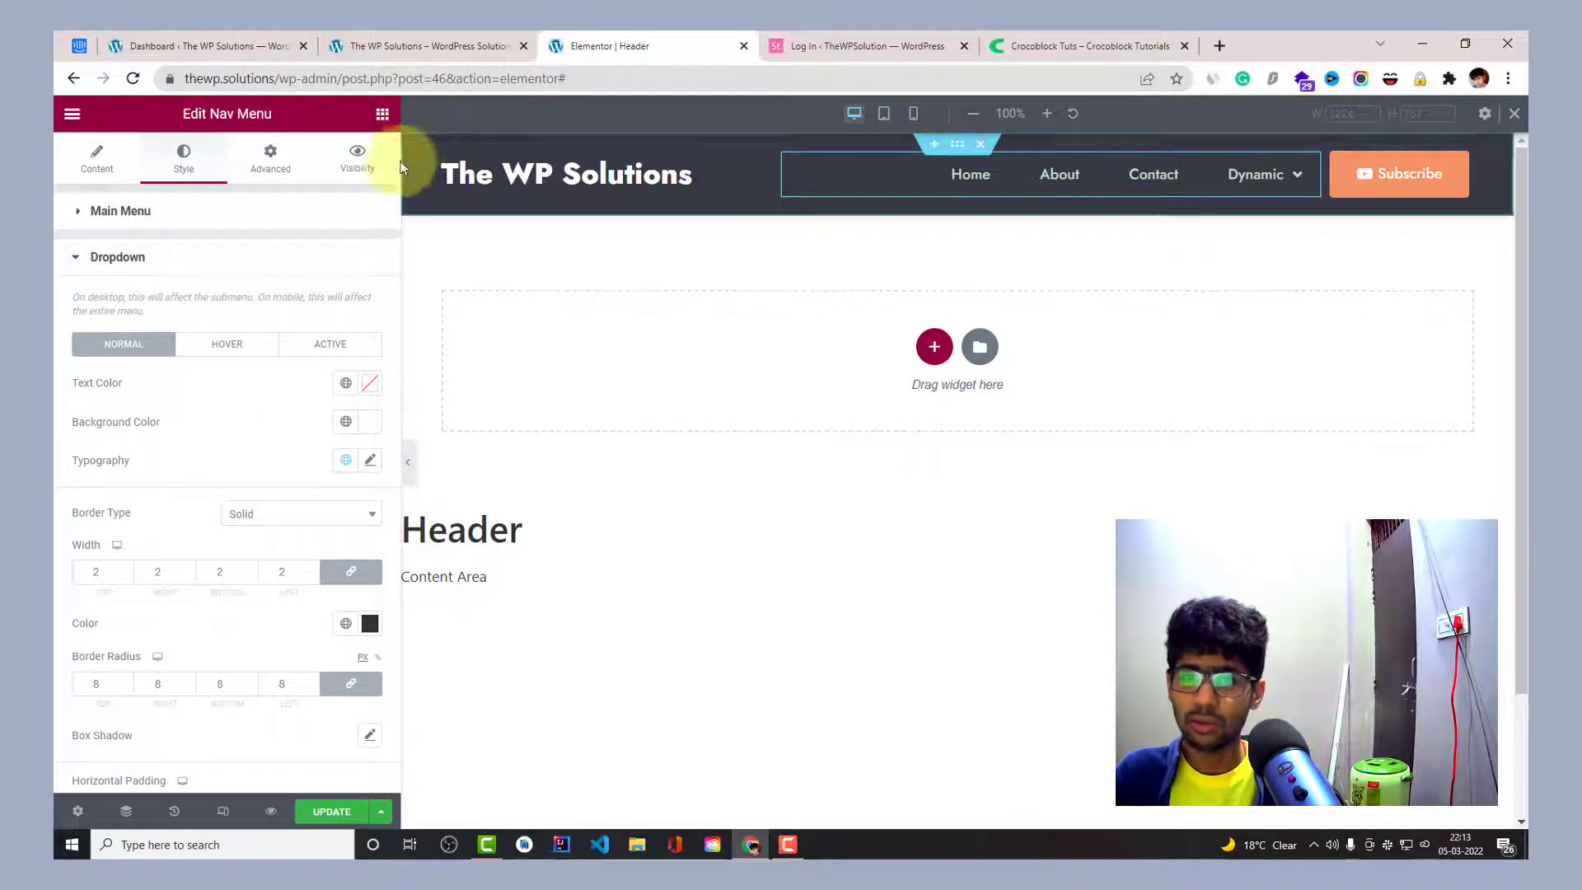
scroll(328, 370, "down", 3)
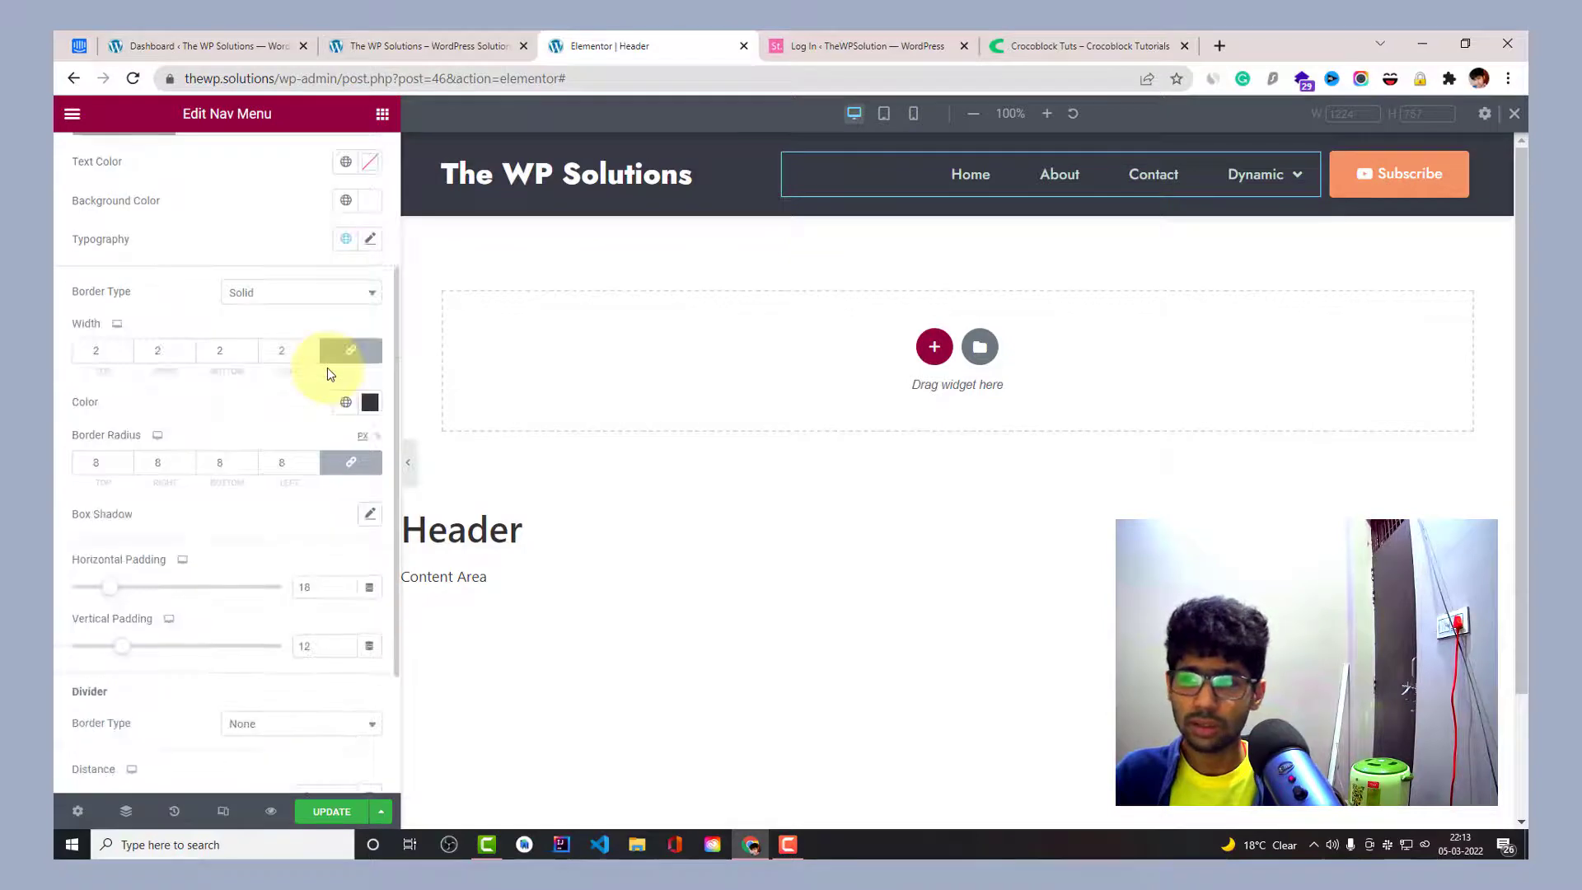
scroll(327, 368, "up", 2)
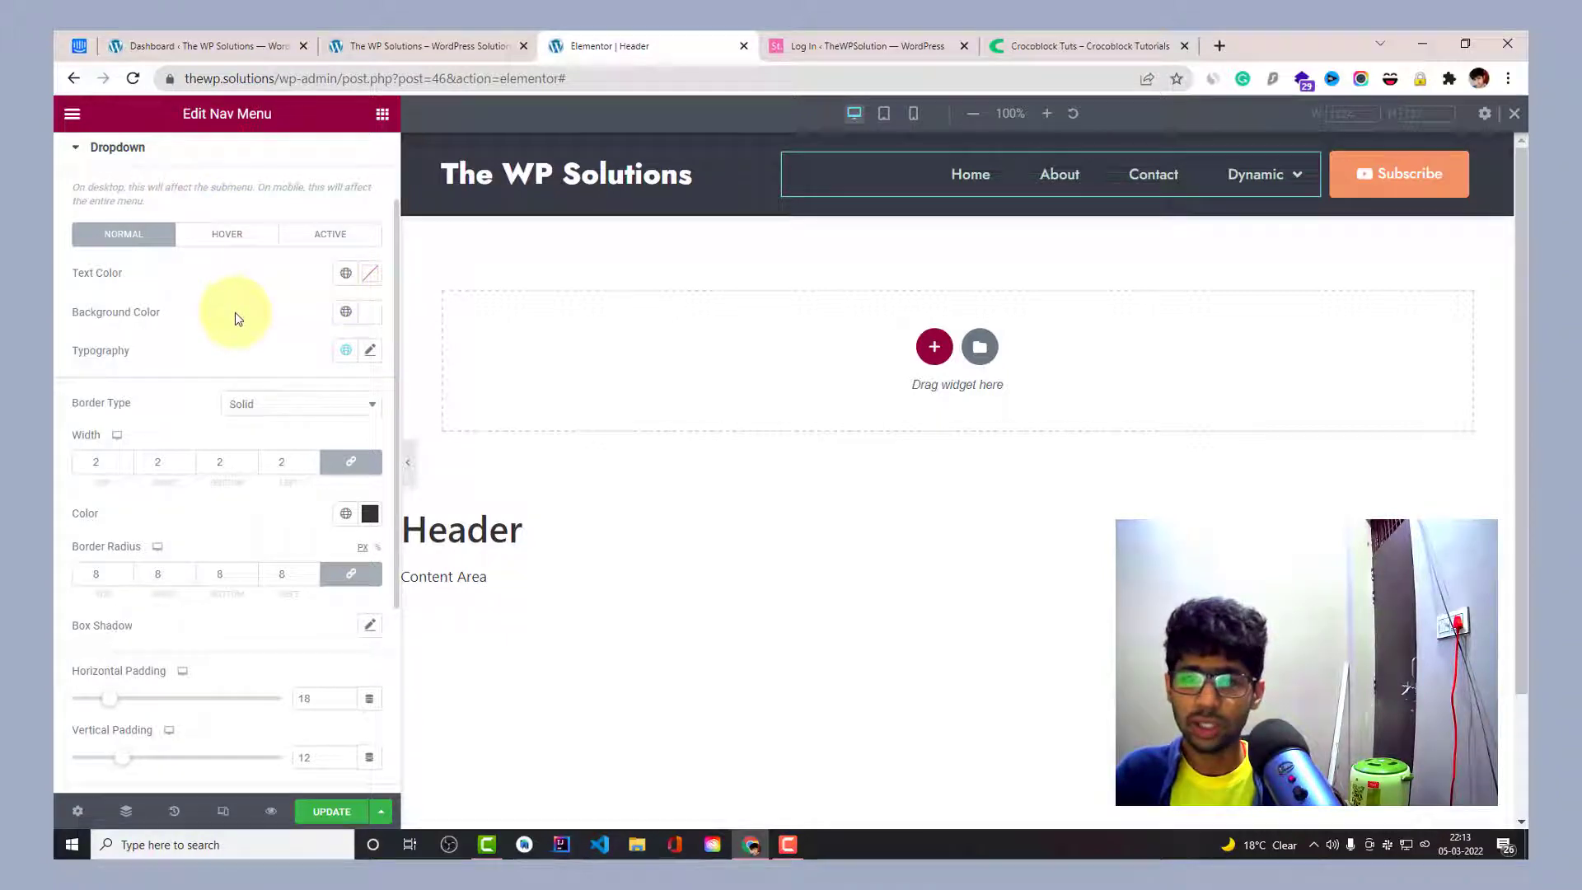
scroll(237, 319, "down", 2)
scroll(236, 313, "up", 2)
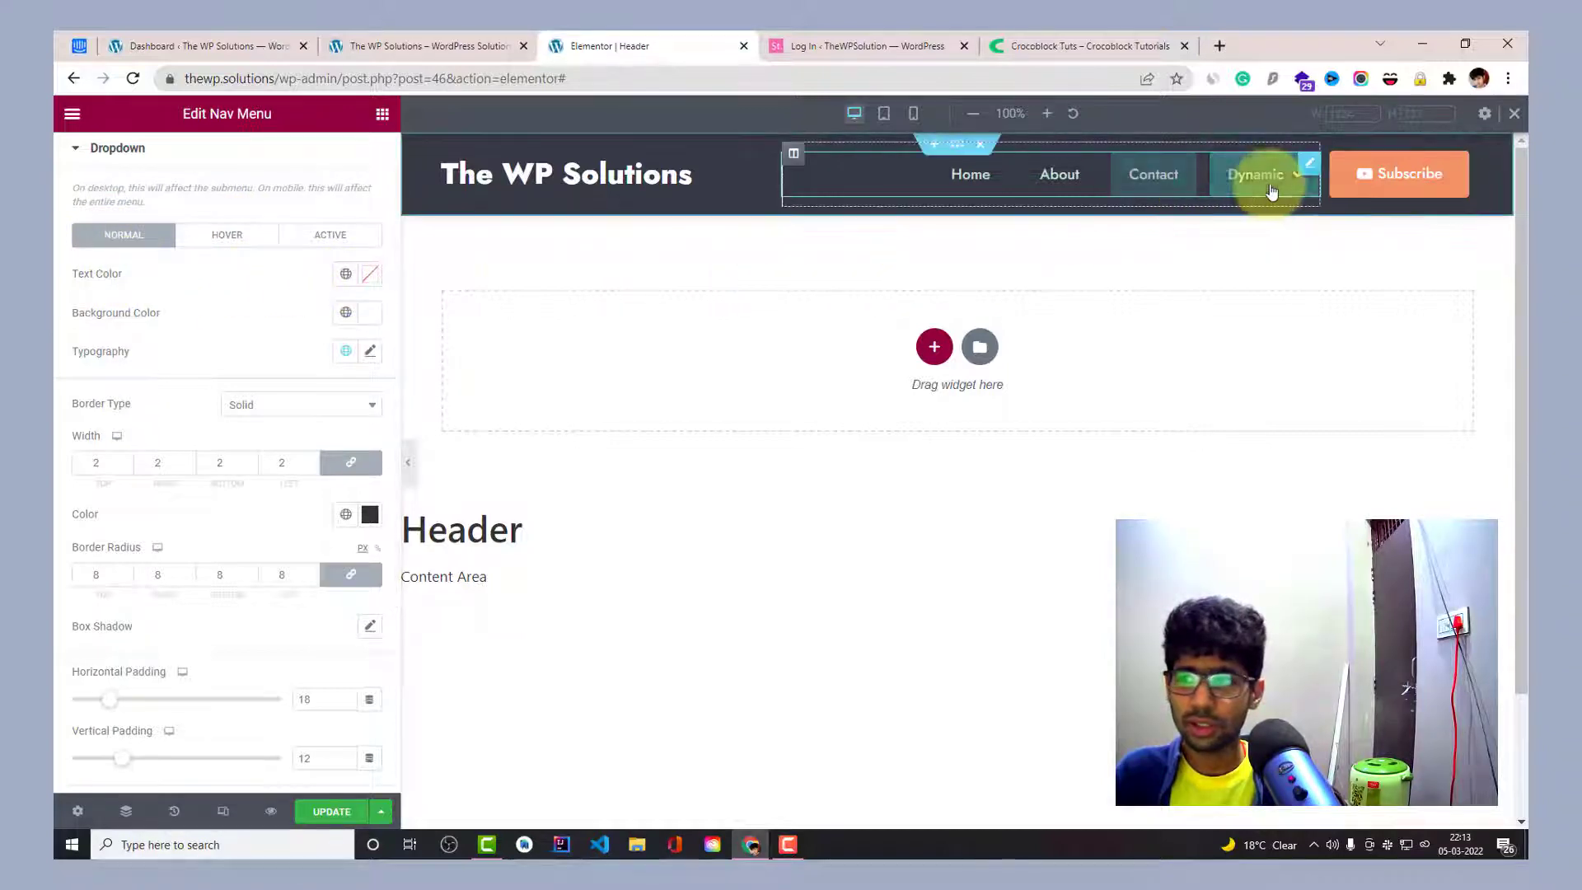
Try the red background color #DA4E4E on the dropdown, preview it on the Dynamic submenu, and restore white.
left_click(369, 313)
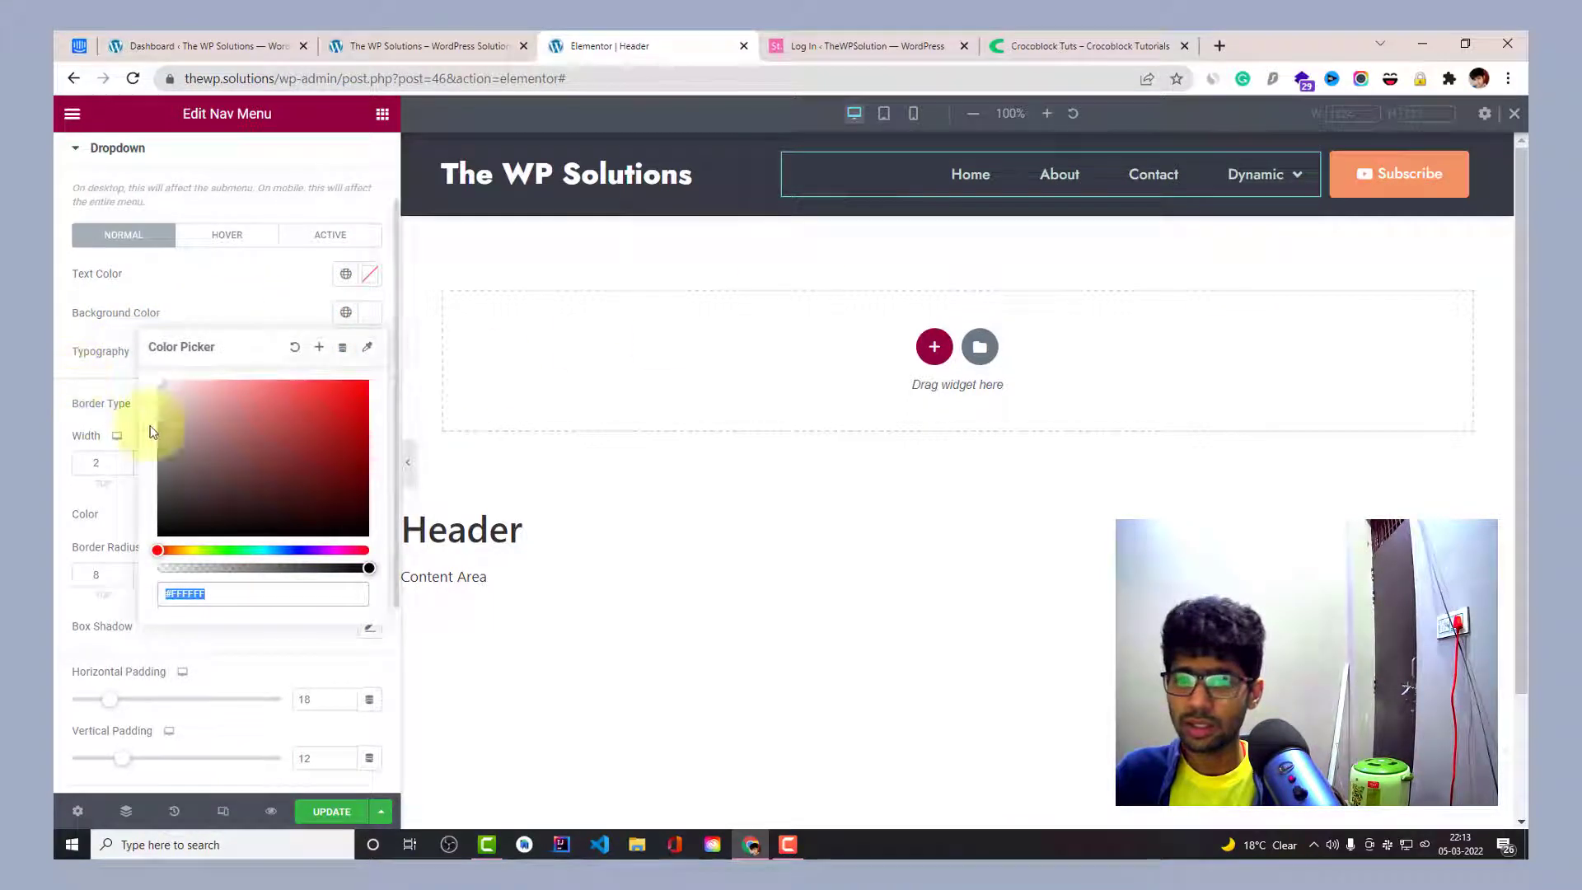
left_click(293, 402)
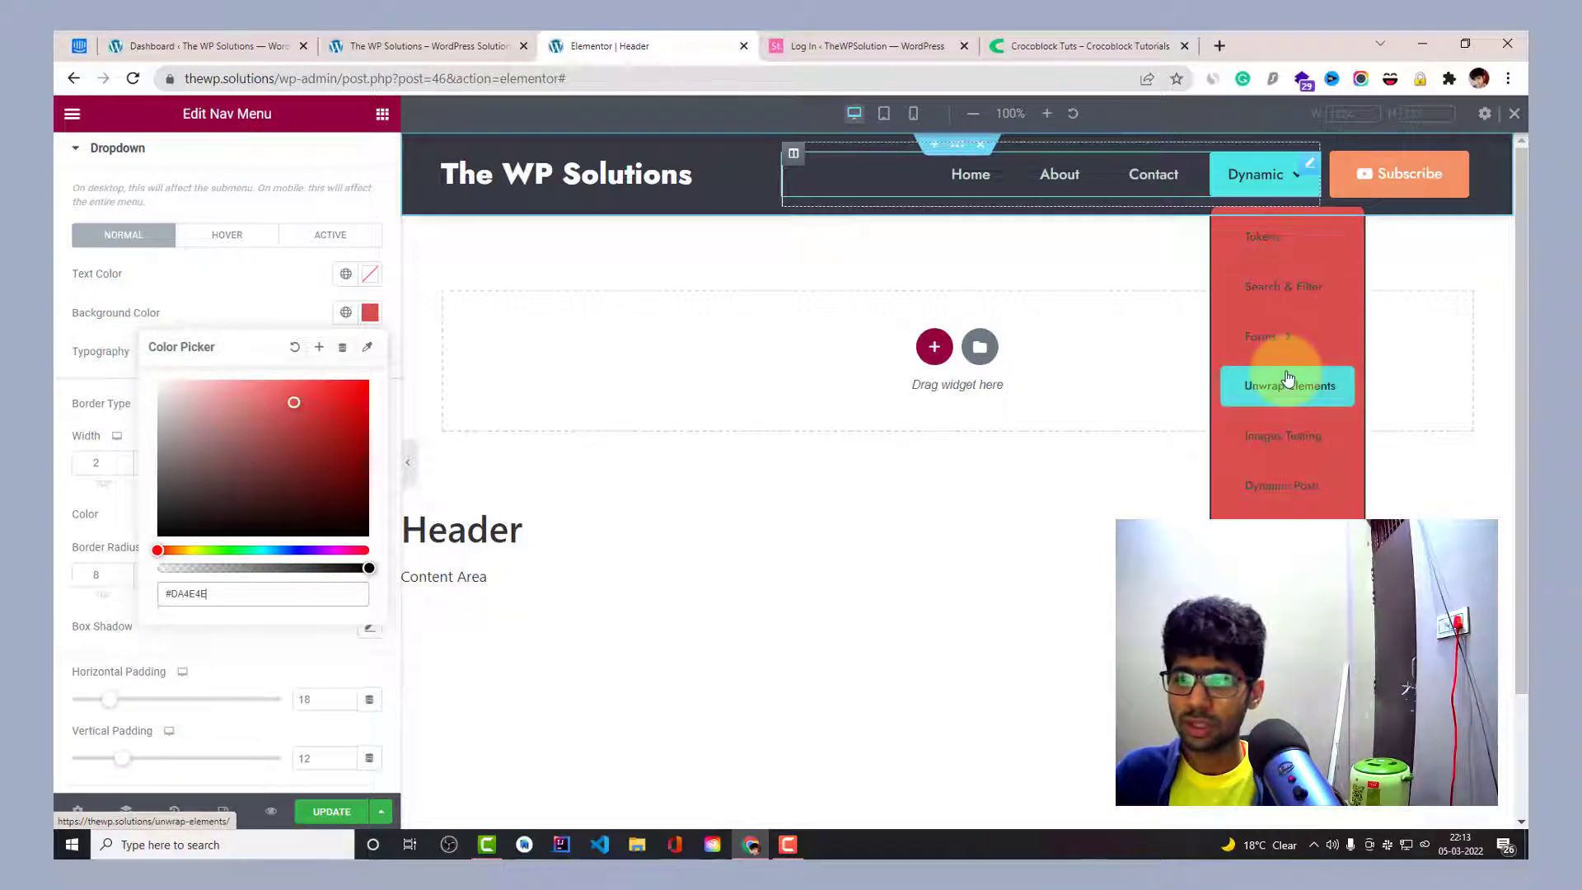
left_click_drag(251, 403, 132, 377)
left_click(189, 300)
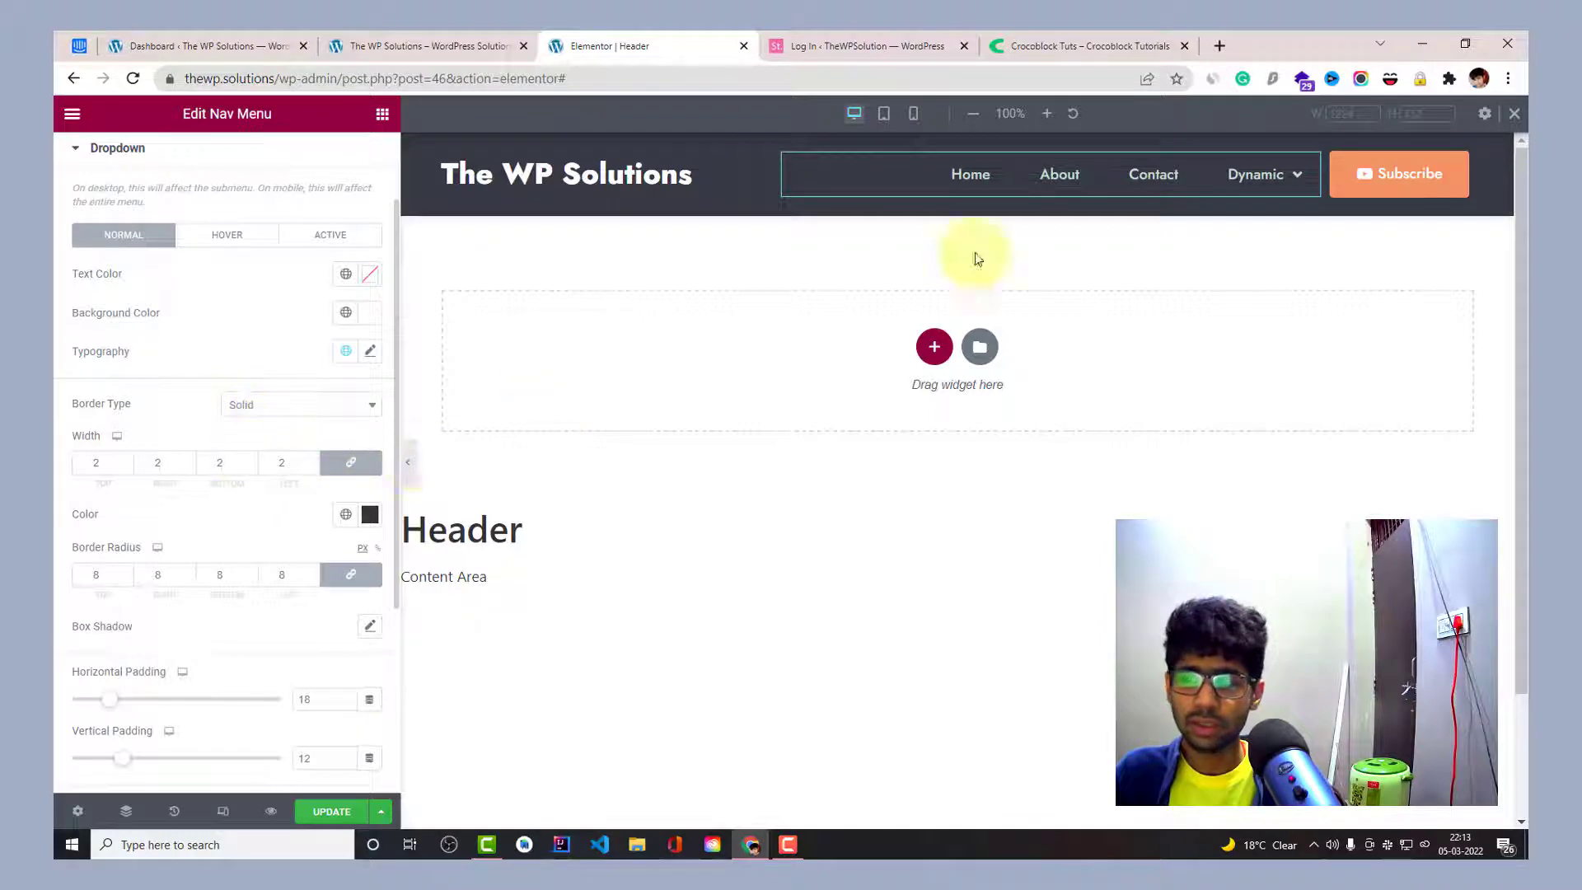
Set the dropdown's border width to 0 and give it a box shadow of rgba(155, 155, 155, 0.5) with vertical 2 and blur 3.
mouse_move(1300, 173)
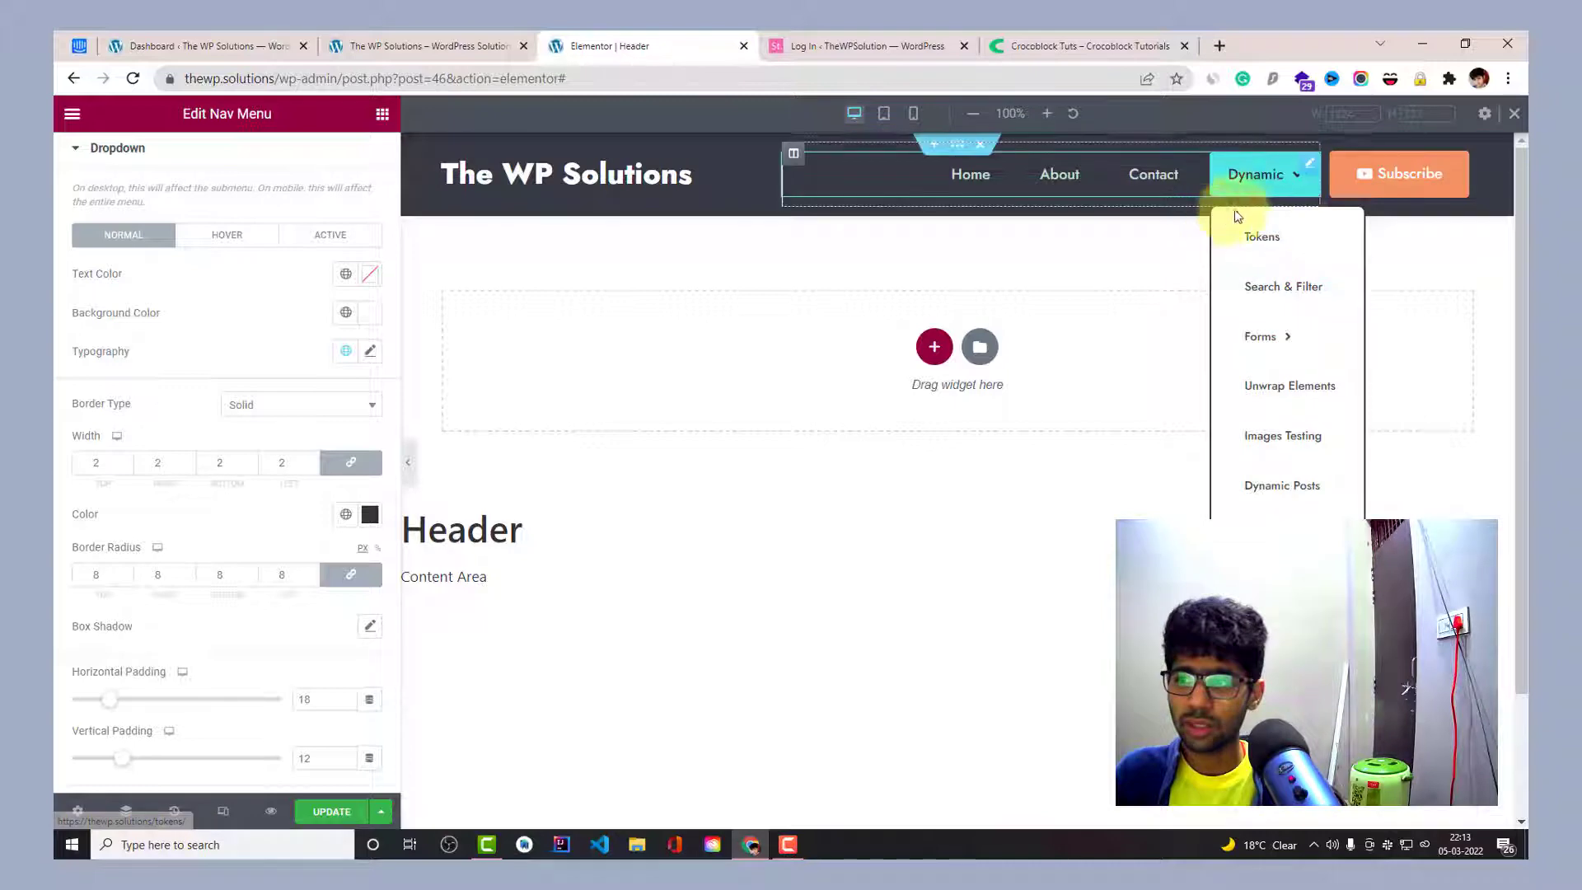
mouse_move(1228, 349)
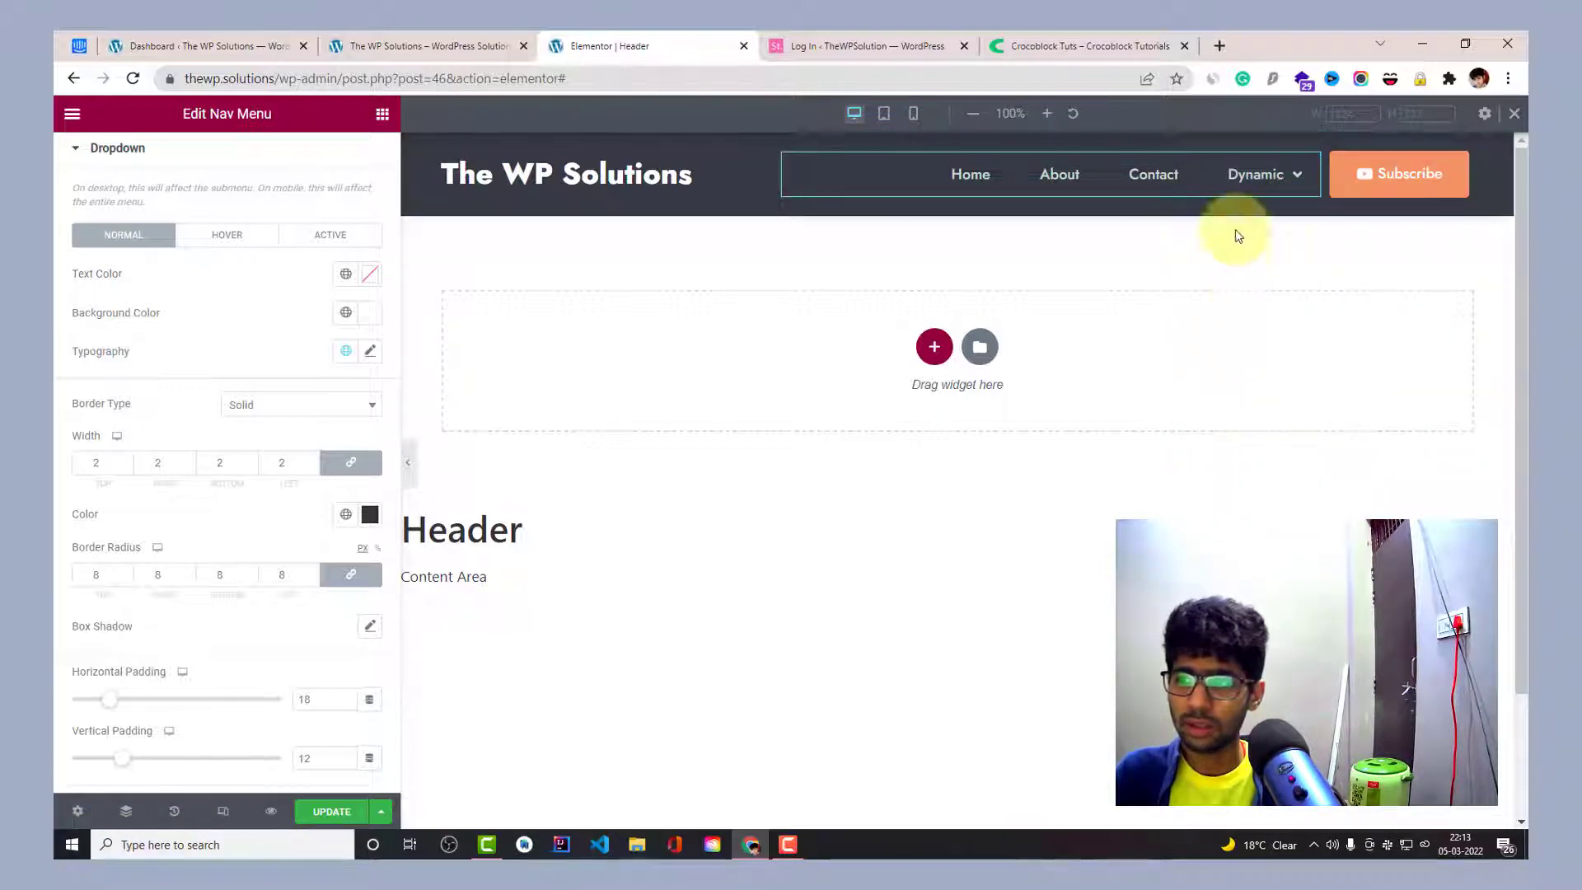
scroll(165, 519, "down", 1)
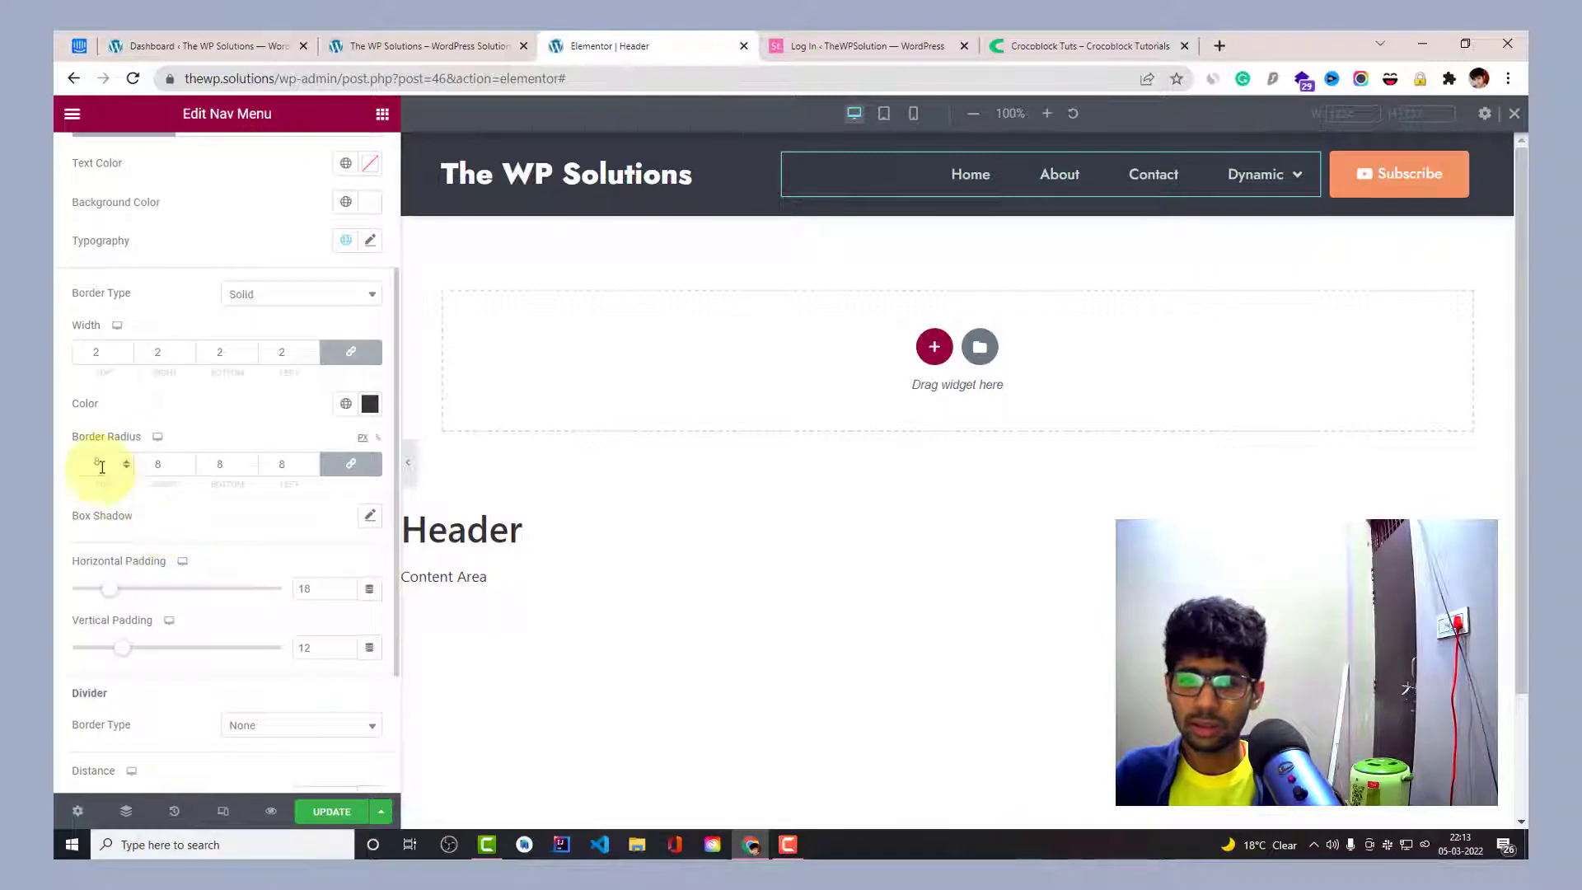
mouse_move(1248, 190)
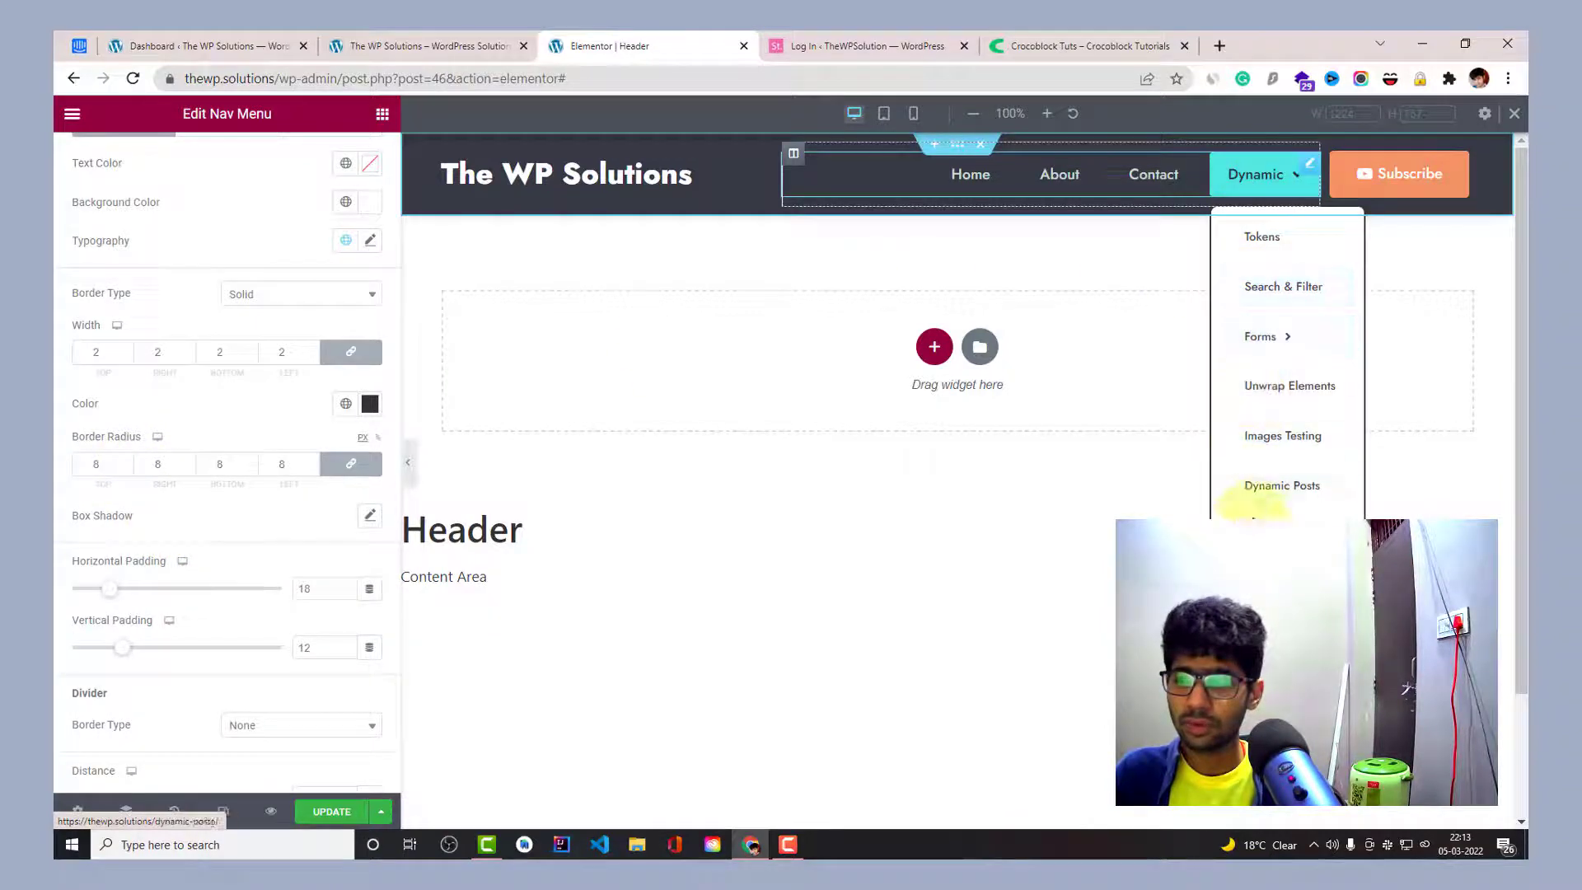
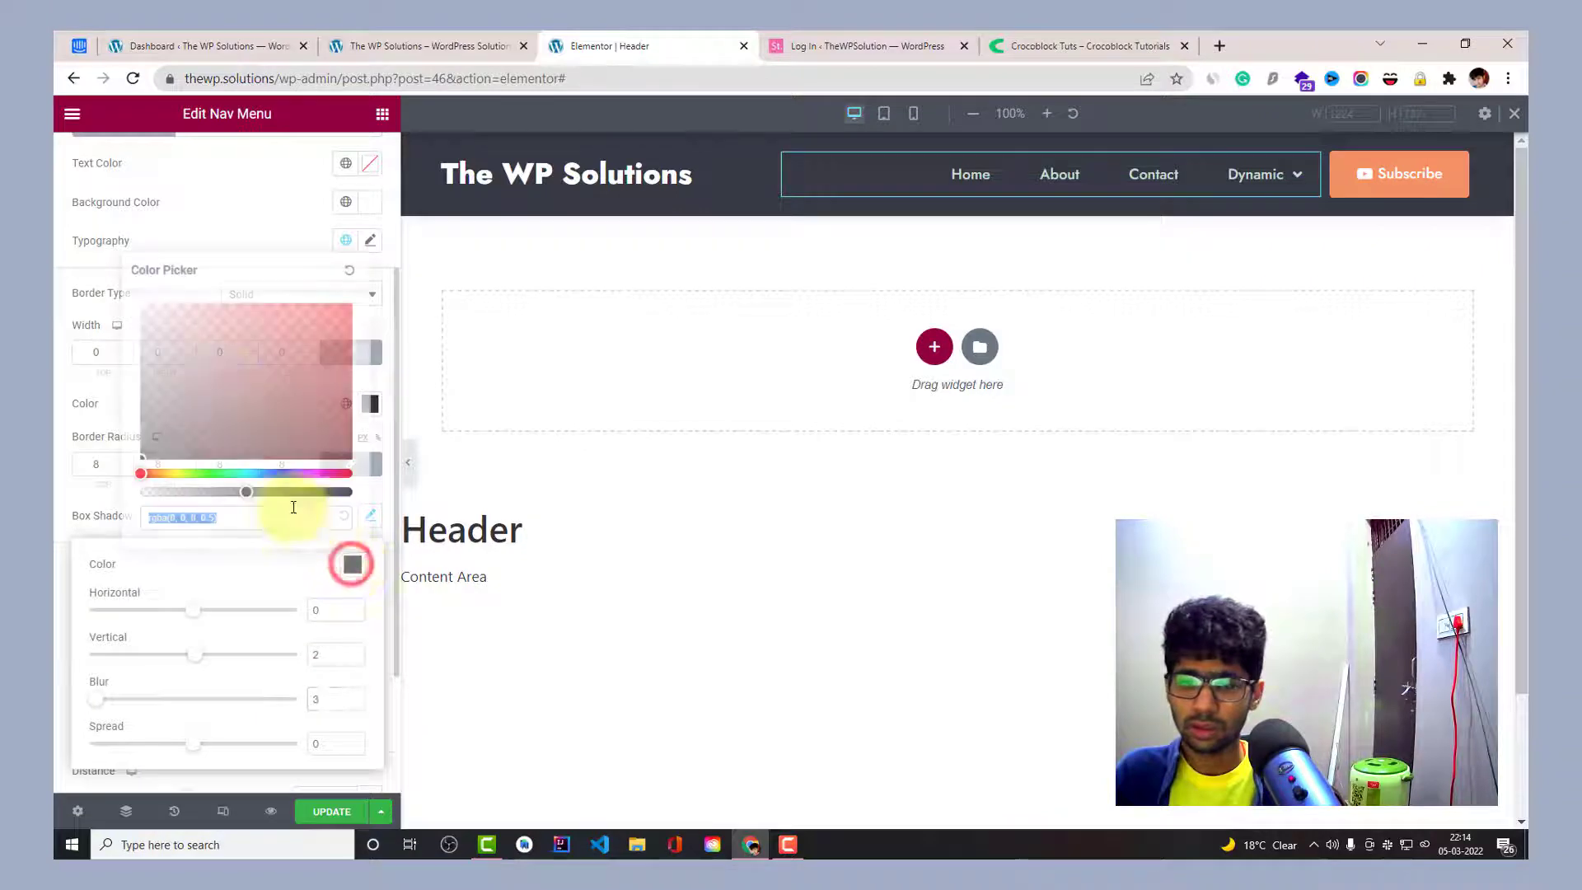
mouse_move(1244, 239)
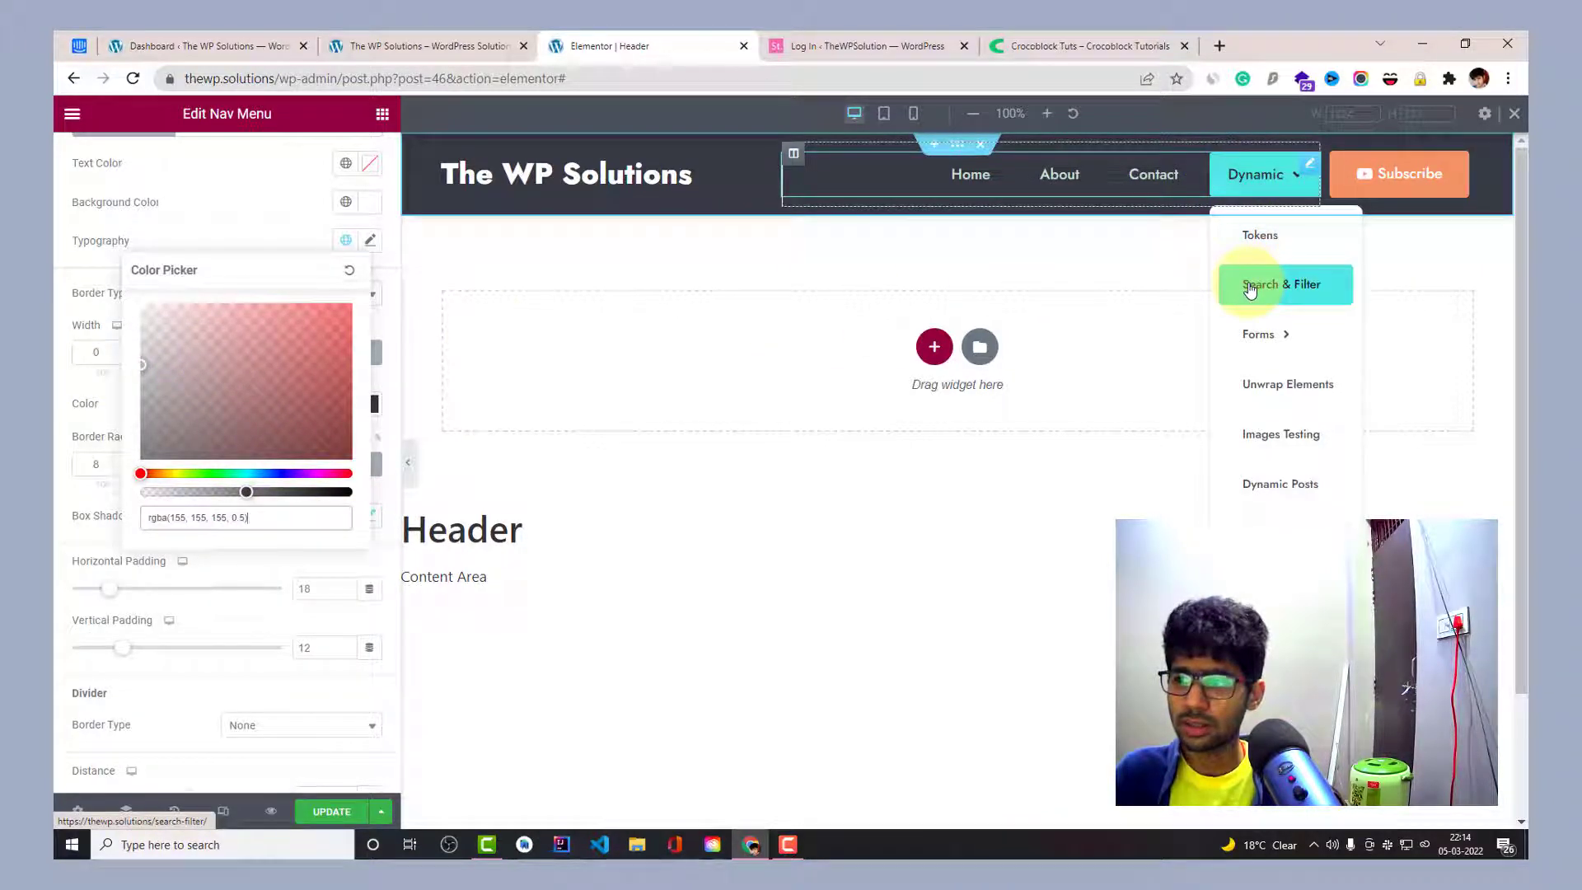
mouse_move(1281, 342)
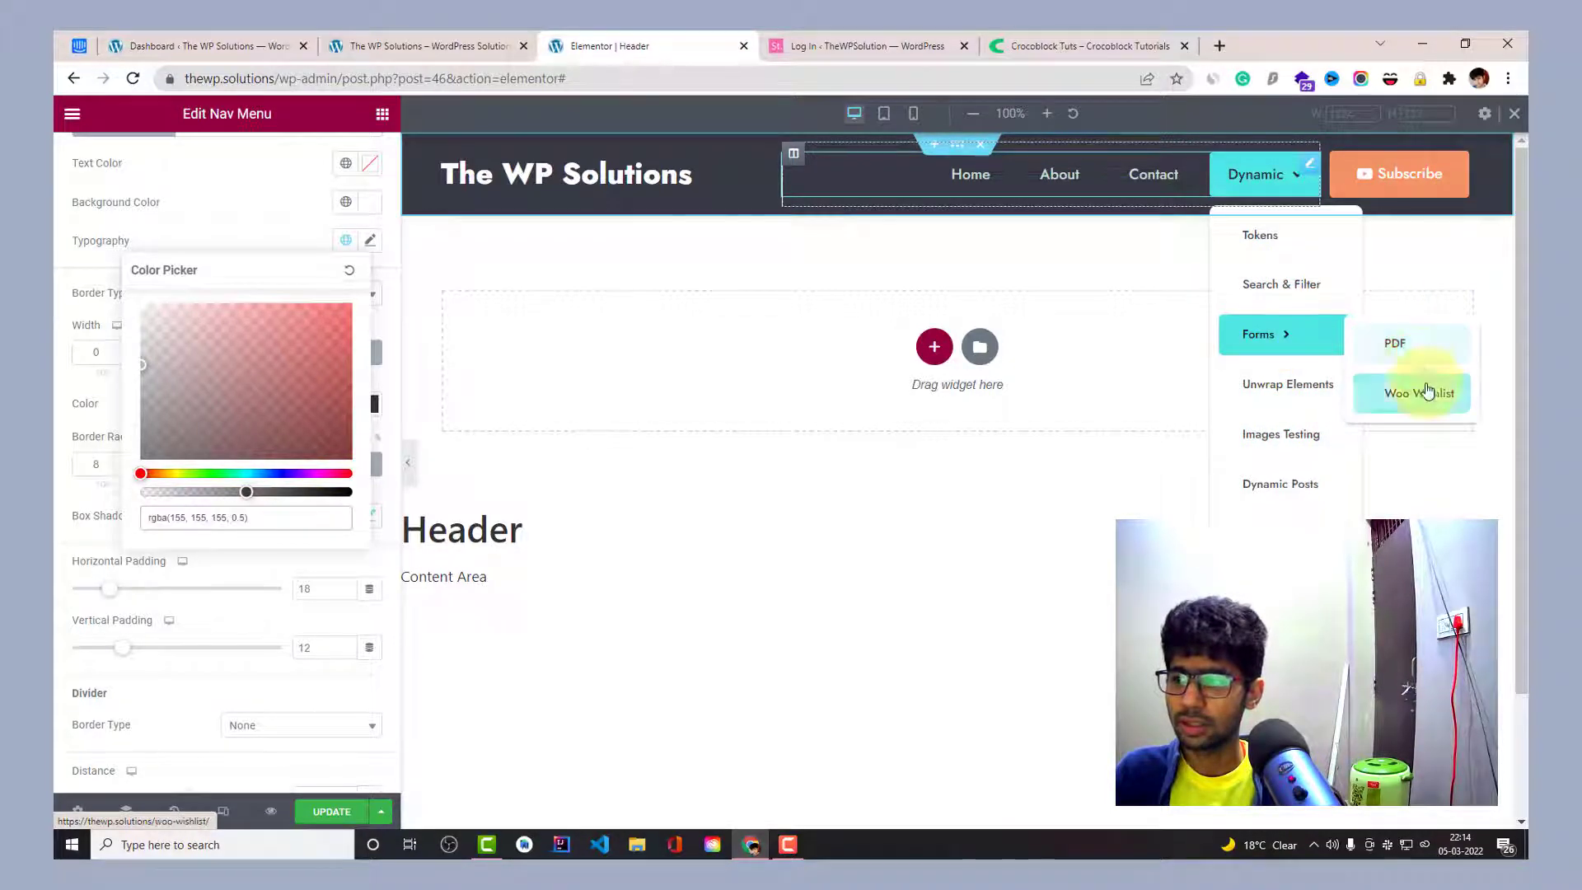
left_click(296, 219)
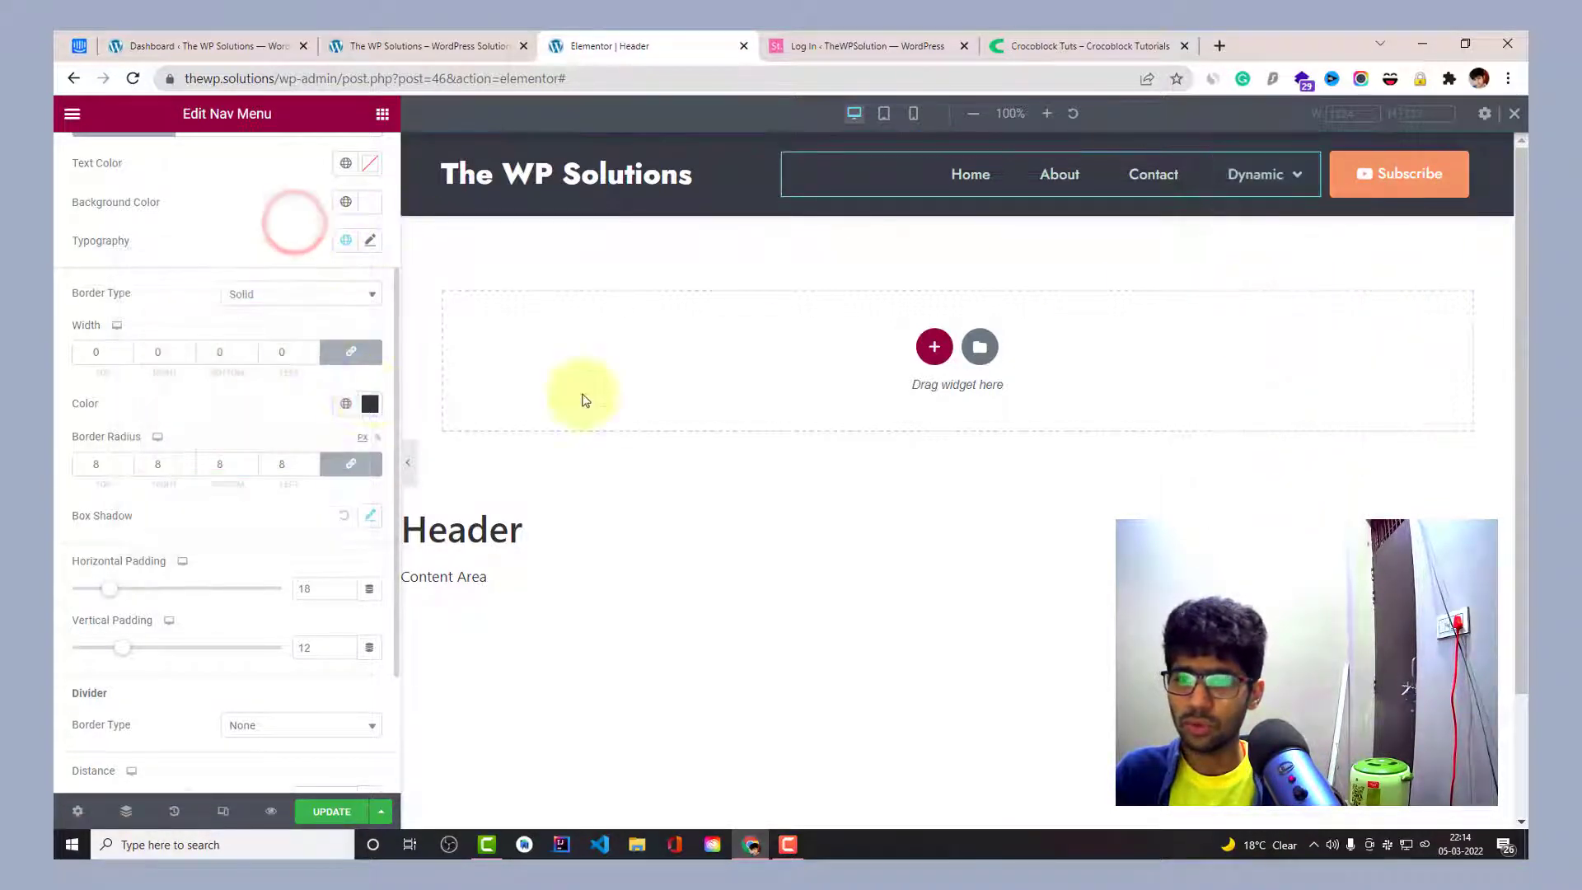
mouse_move(1268, 173)
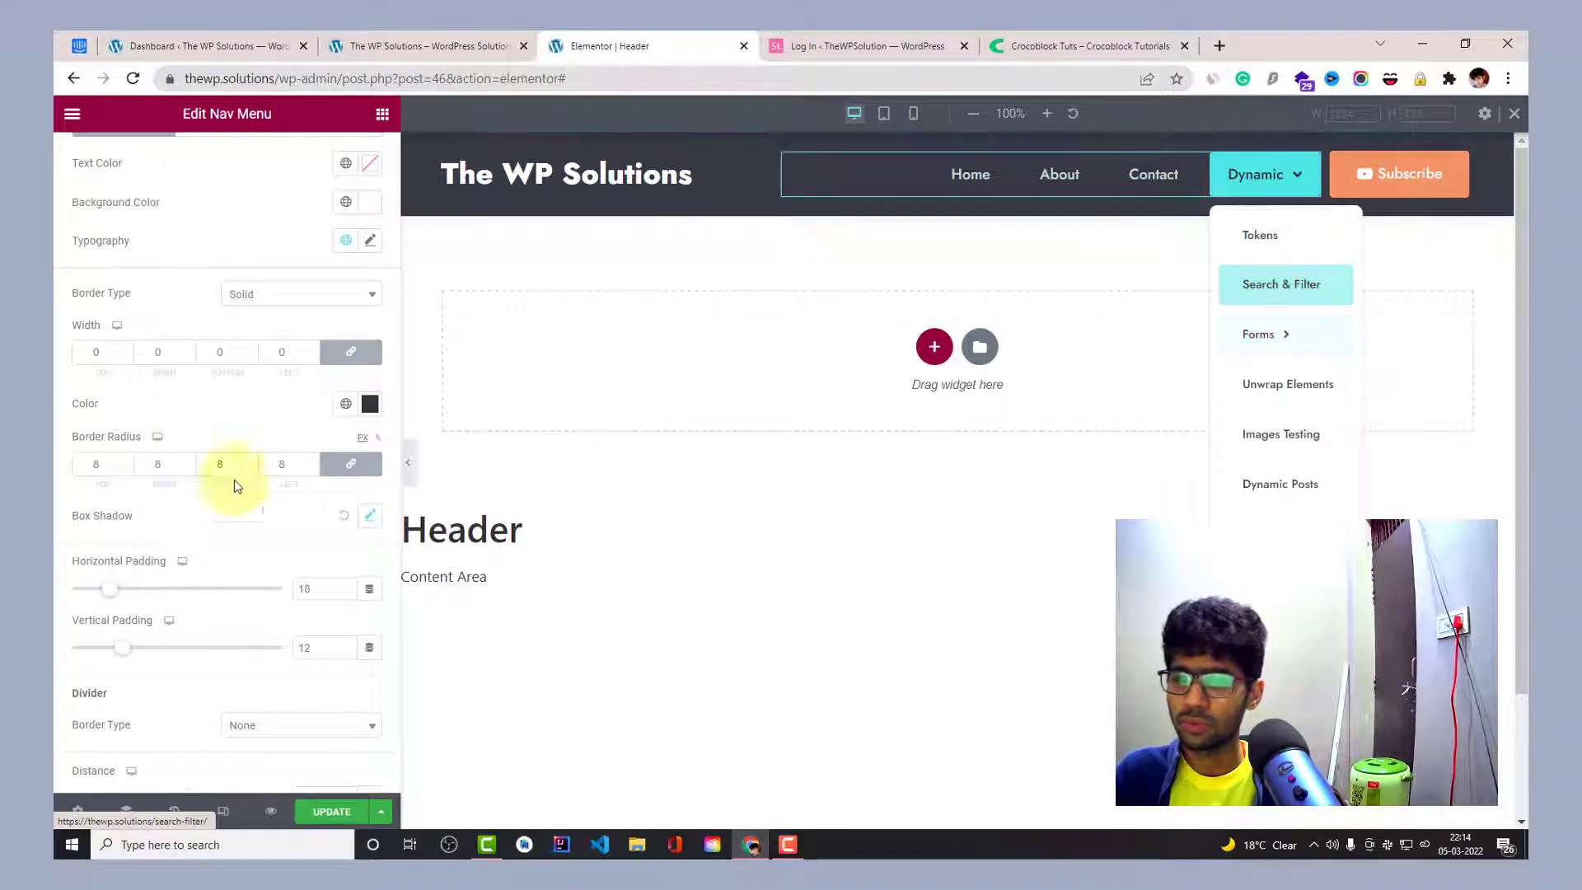
Set the dropdown's horizontal padding to 33 and preview it on the Dynamic submenu.
scroll(184, 414, "down", 2)
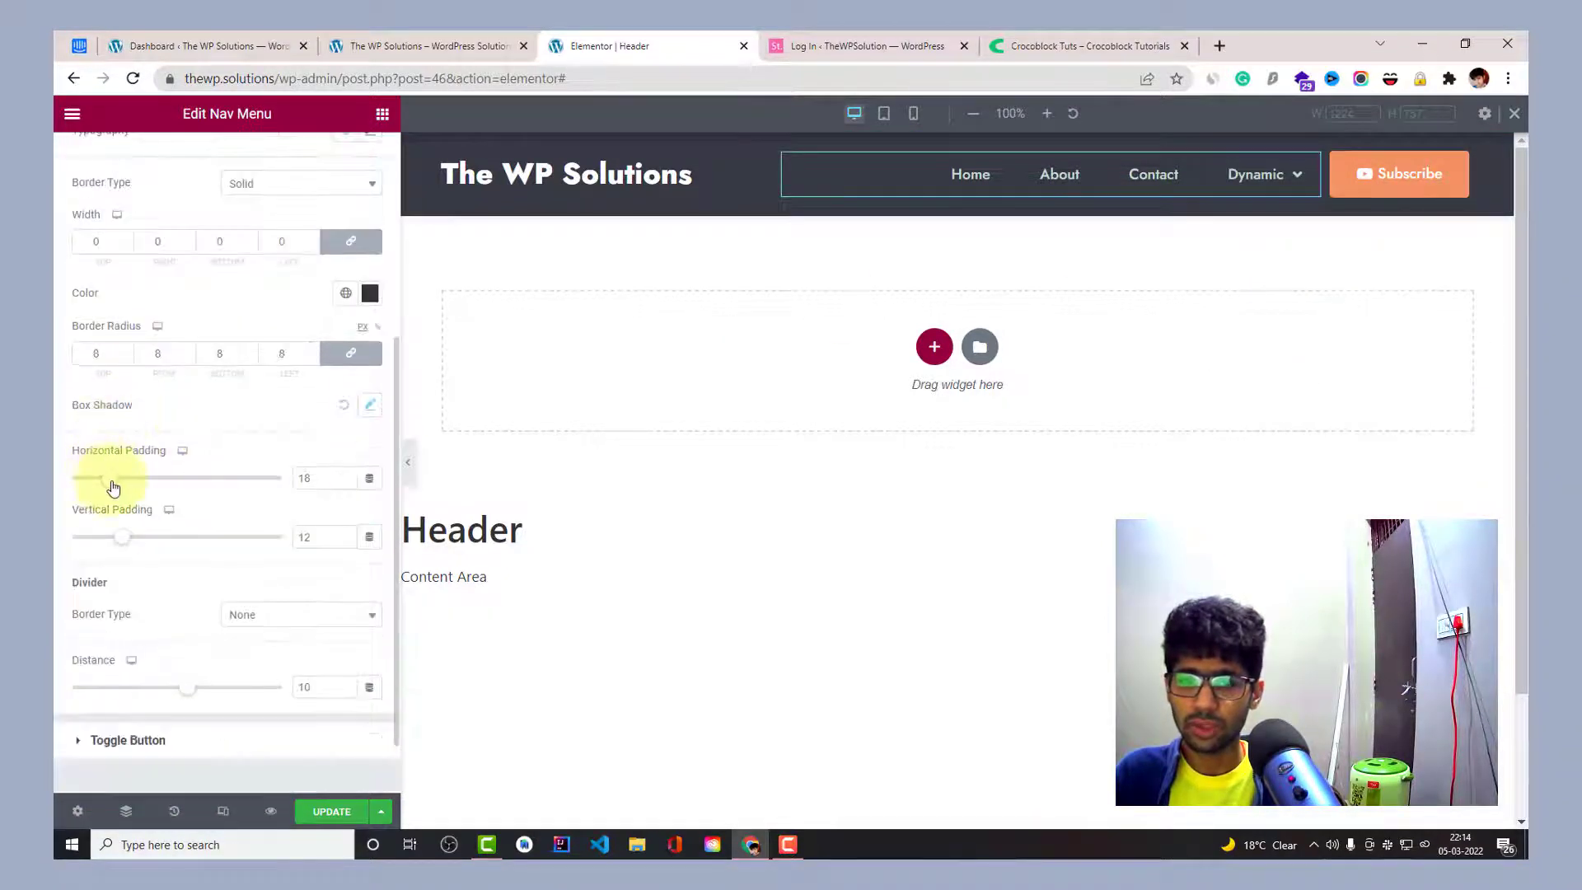
left_click_drag(131, 482, 142, 478)
mouse_move(1266, 188)
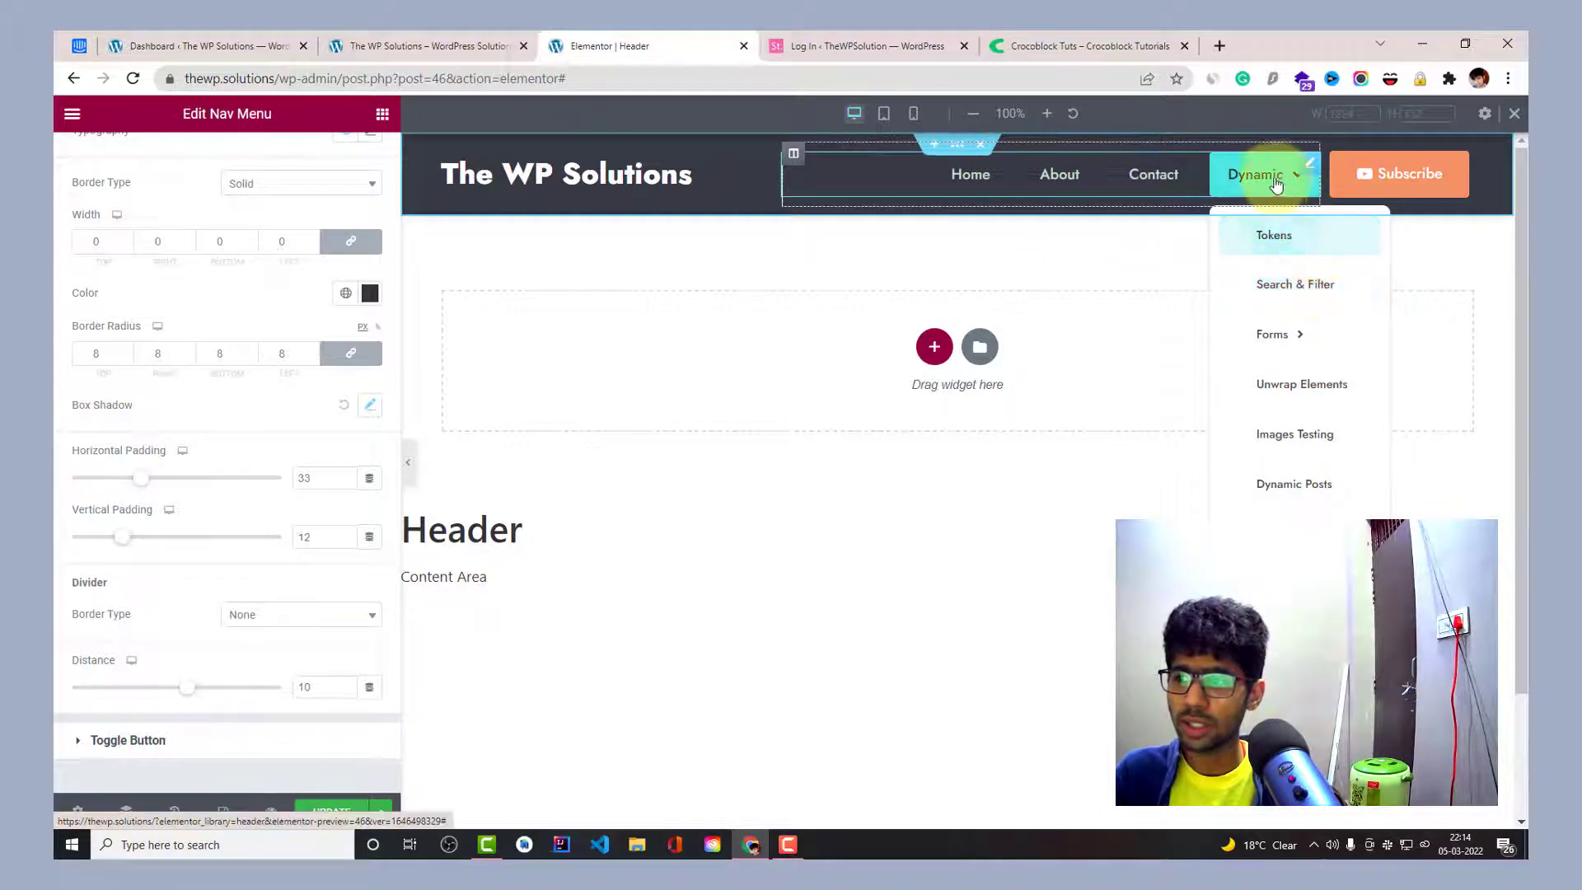
Try a vertical padding of 24 on the dropdown, preview it on the Dynamic submenu, and restore 12.
mouse_move(1304, 334)
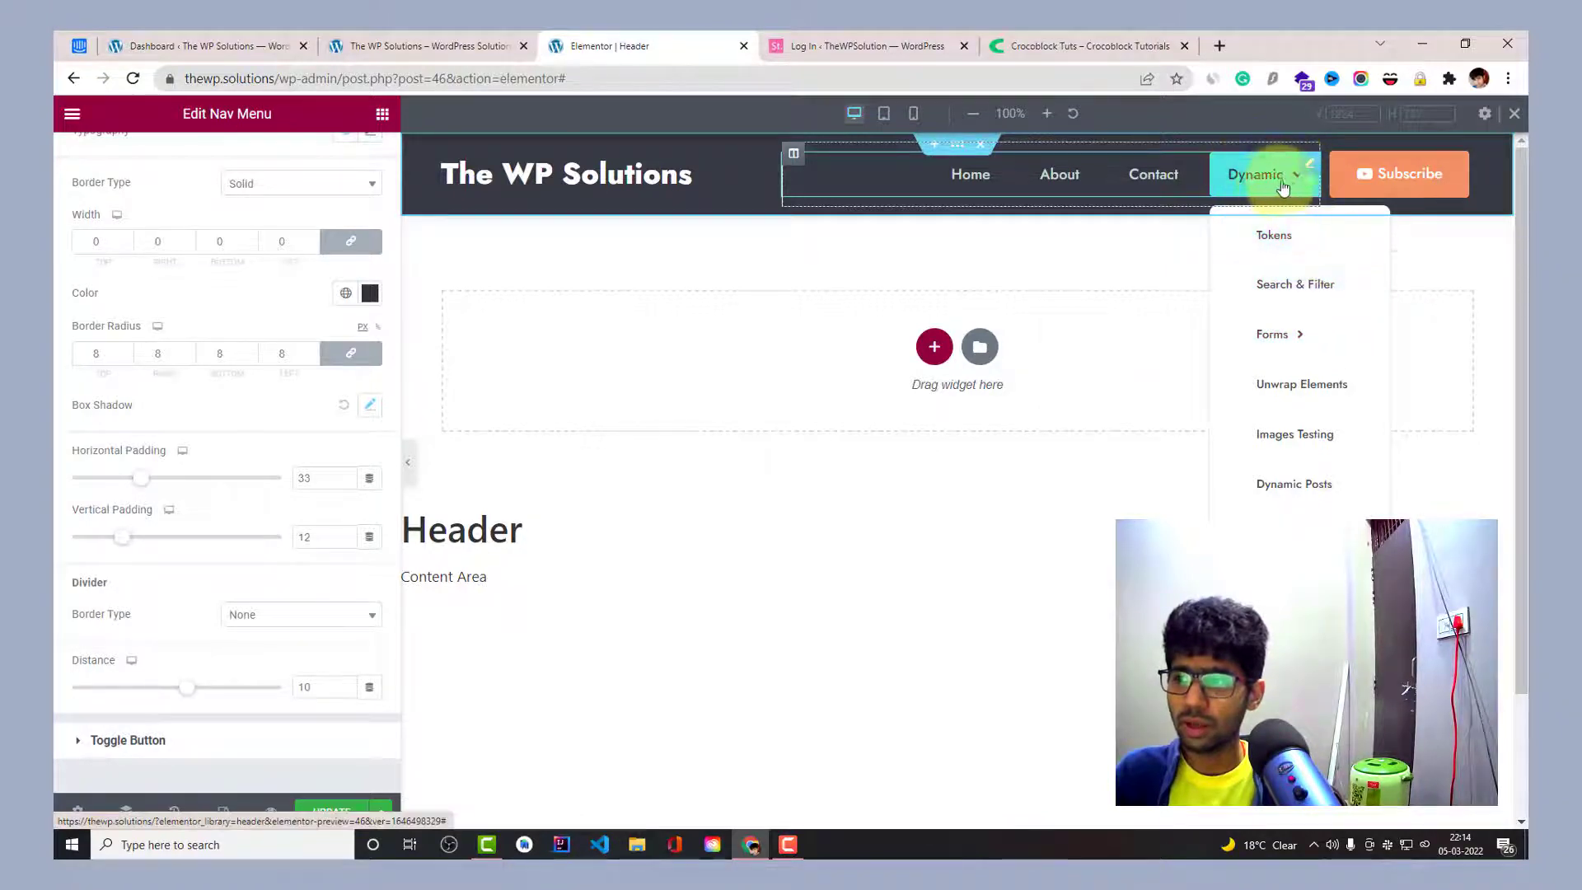
scroll(233, 459, "down", 2)
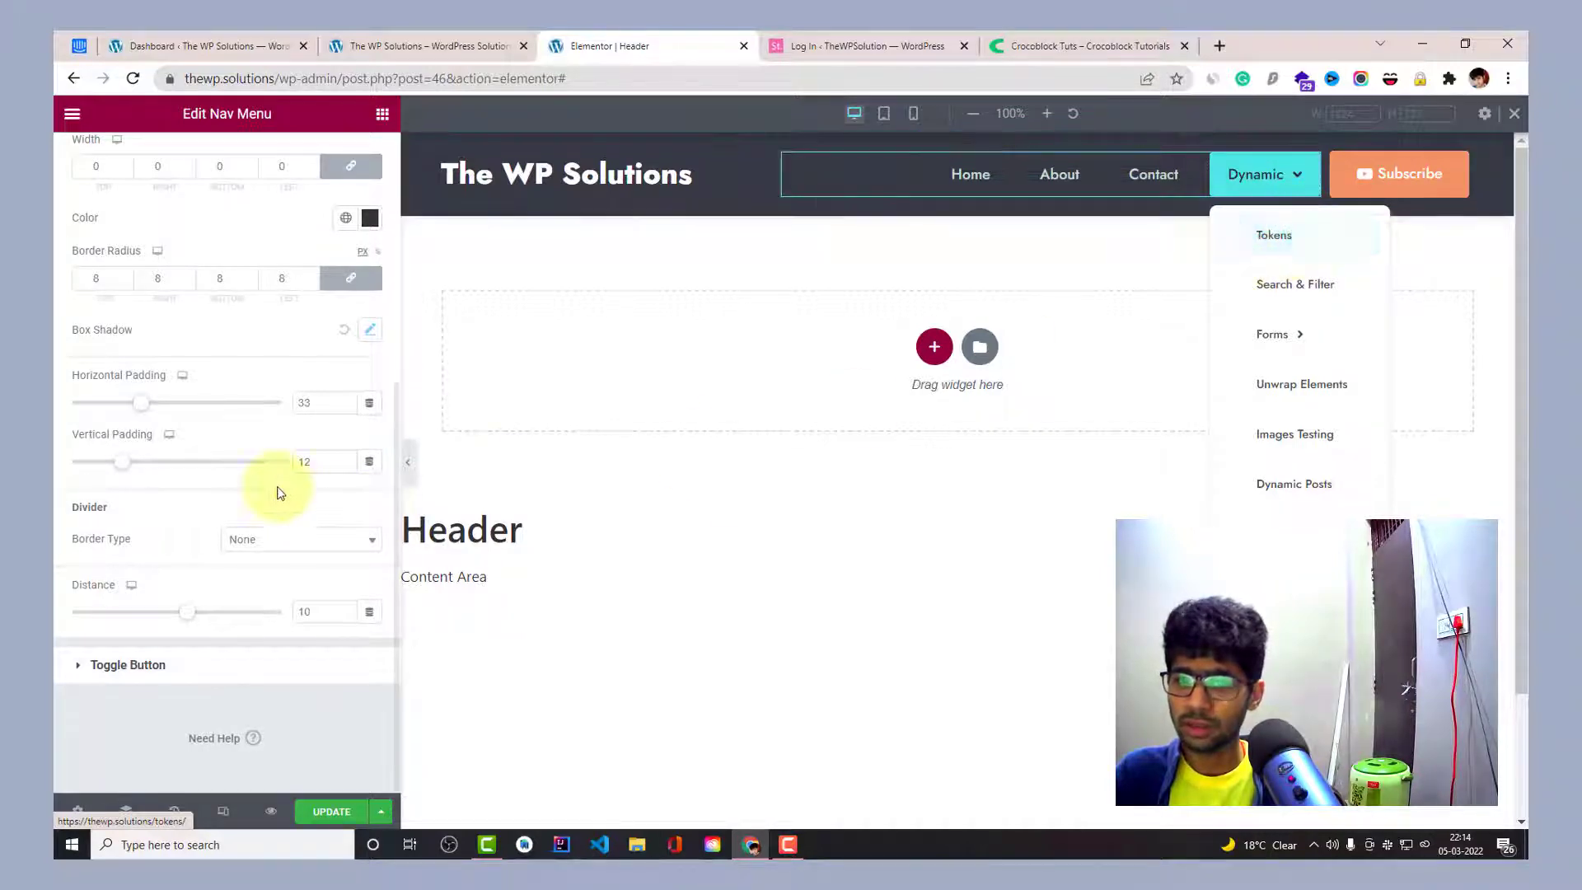
left_click_drag(125, 463, 173, 462)
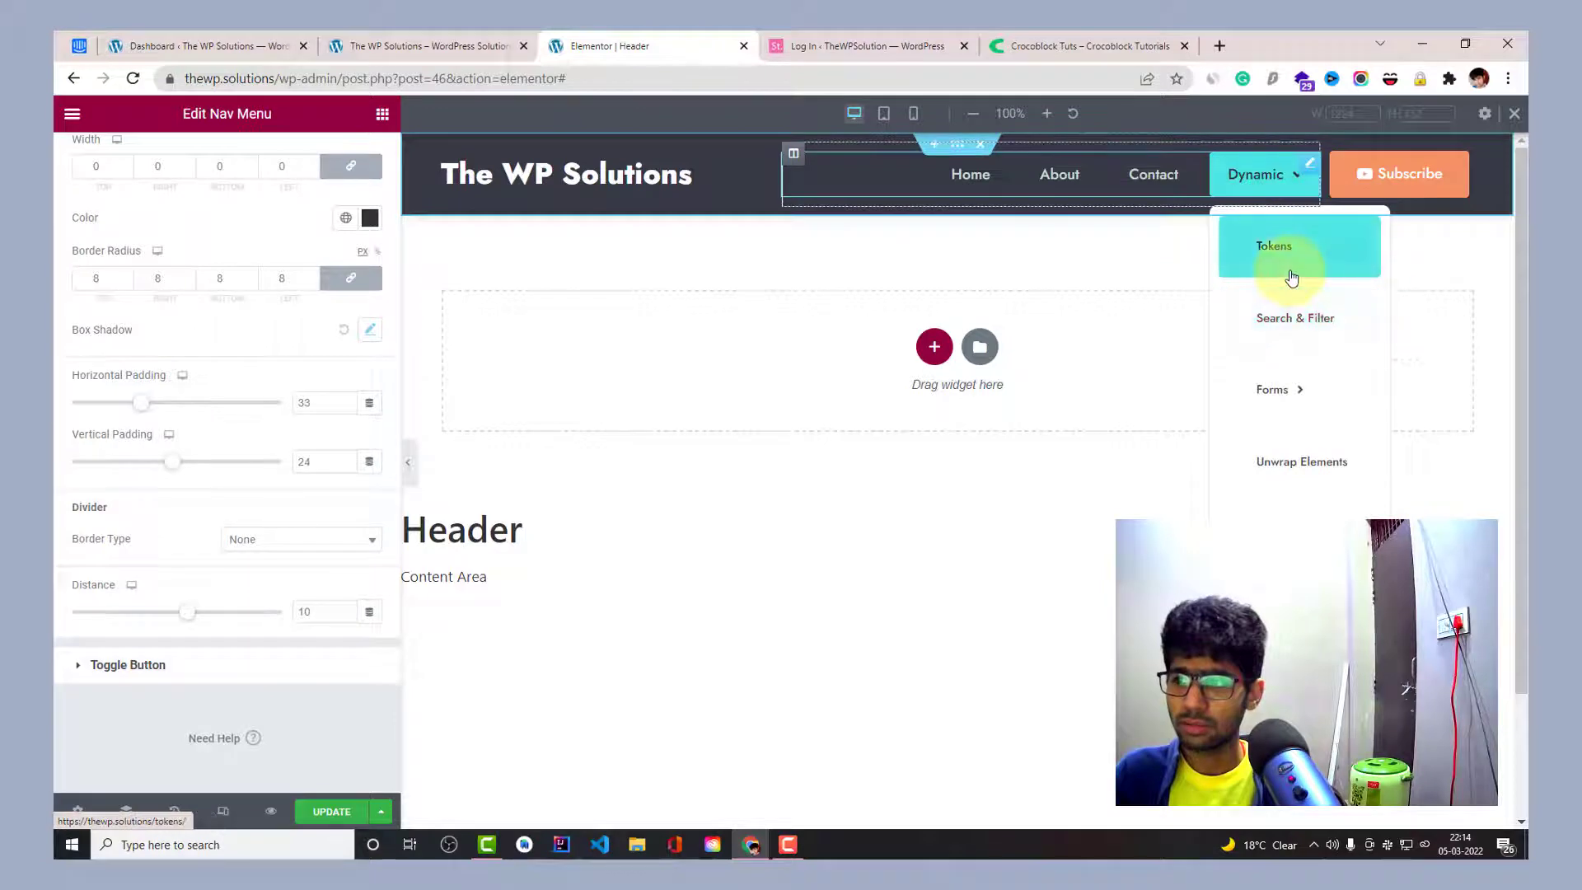
left_click(304, 463)
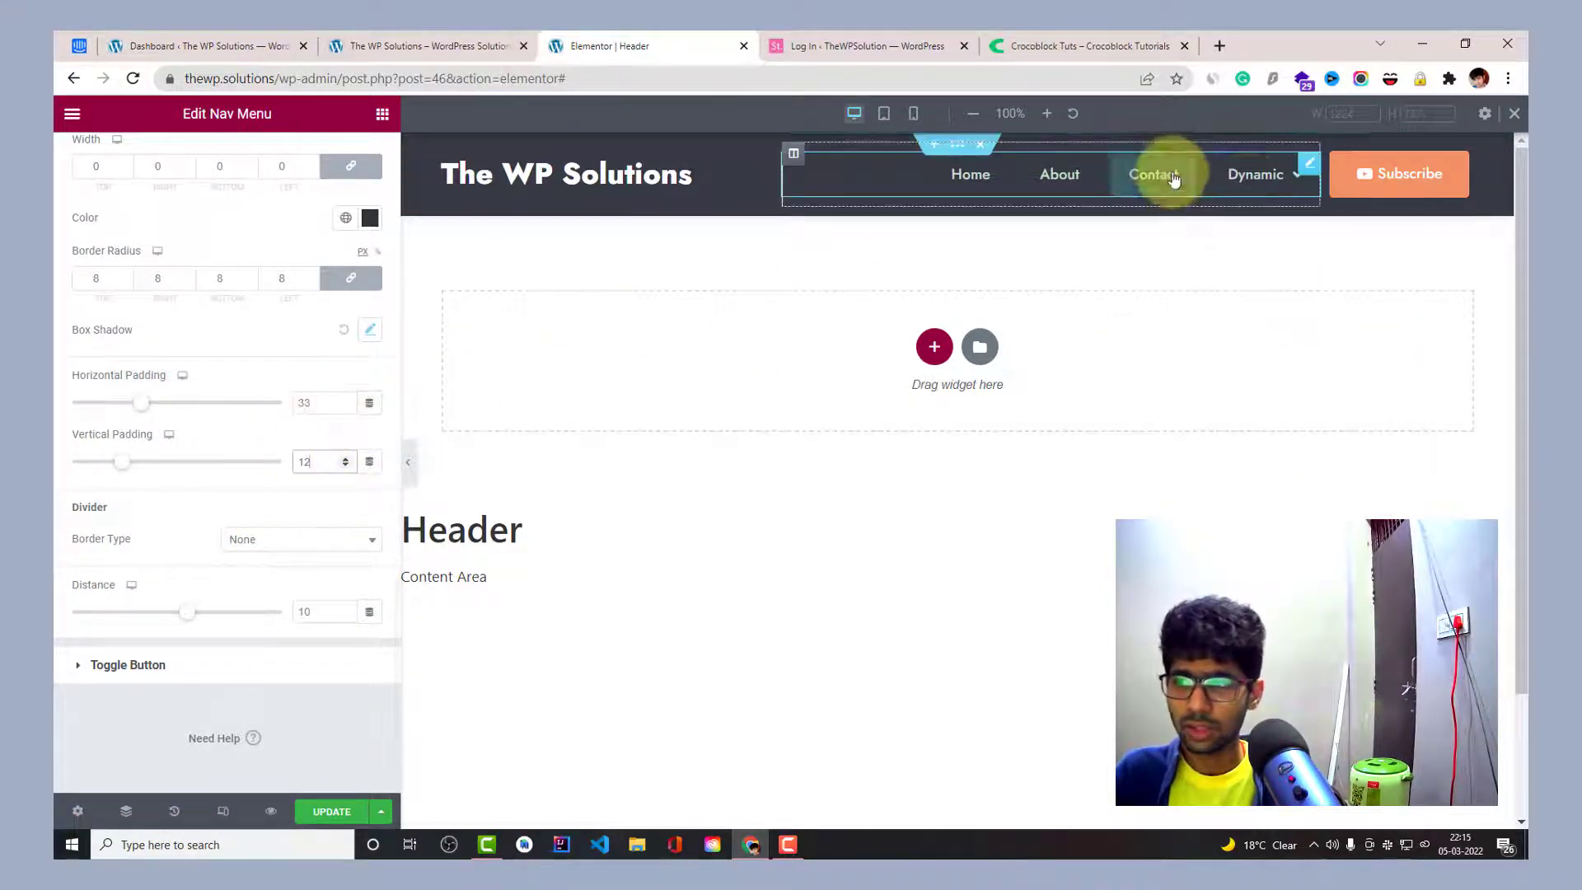
Try a horizontal padding of 10 on the dropdown, set it to 18, and preview the Dynamic submenu.
left_click(308, 406)
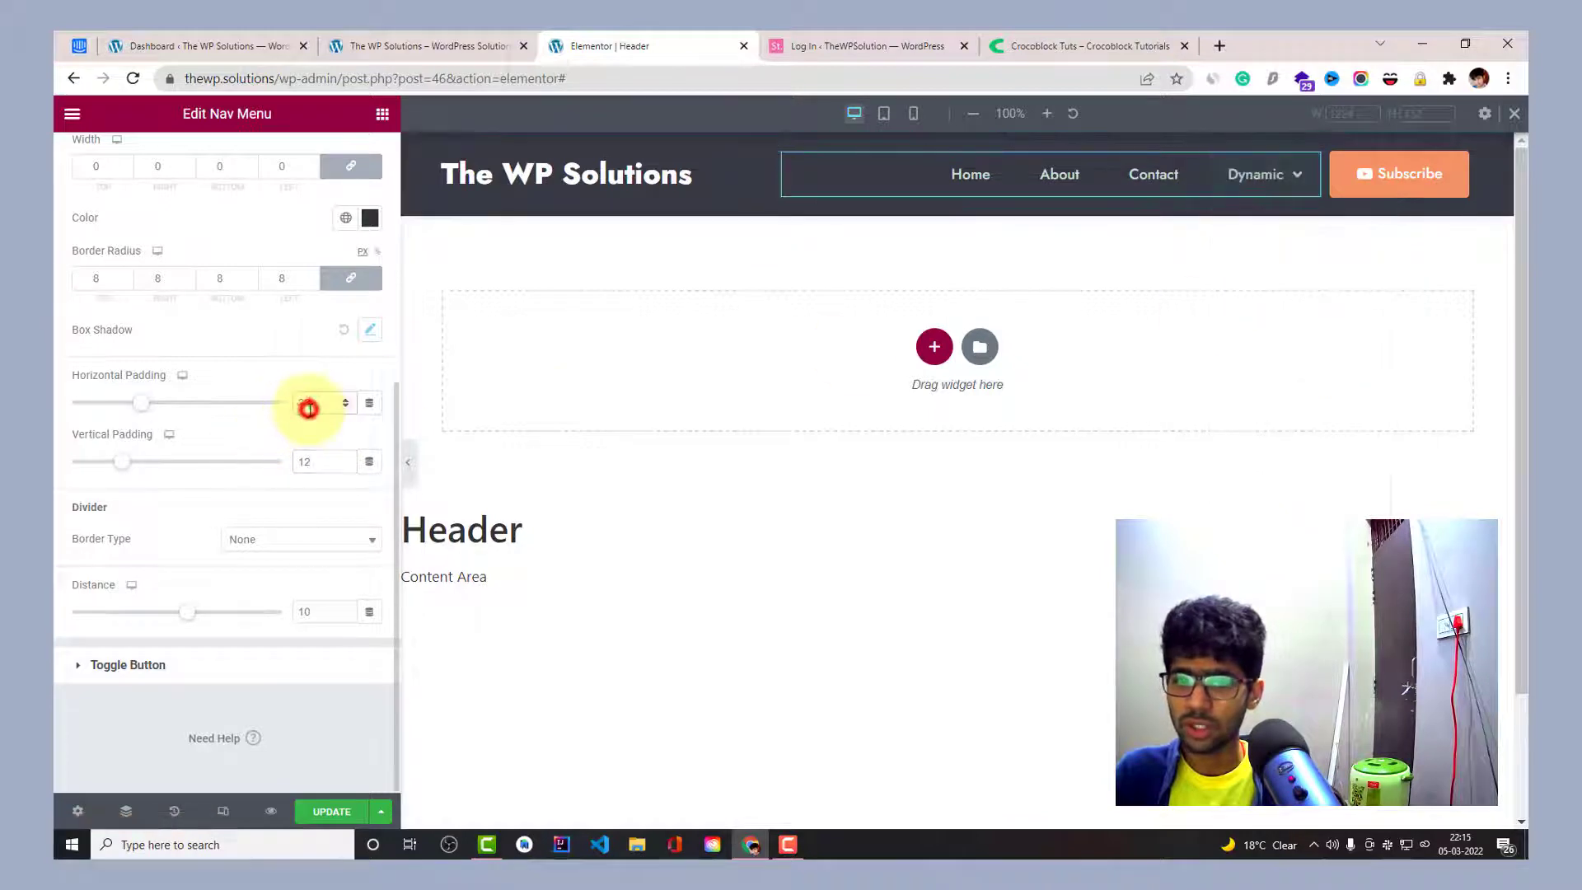
type("10")
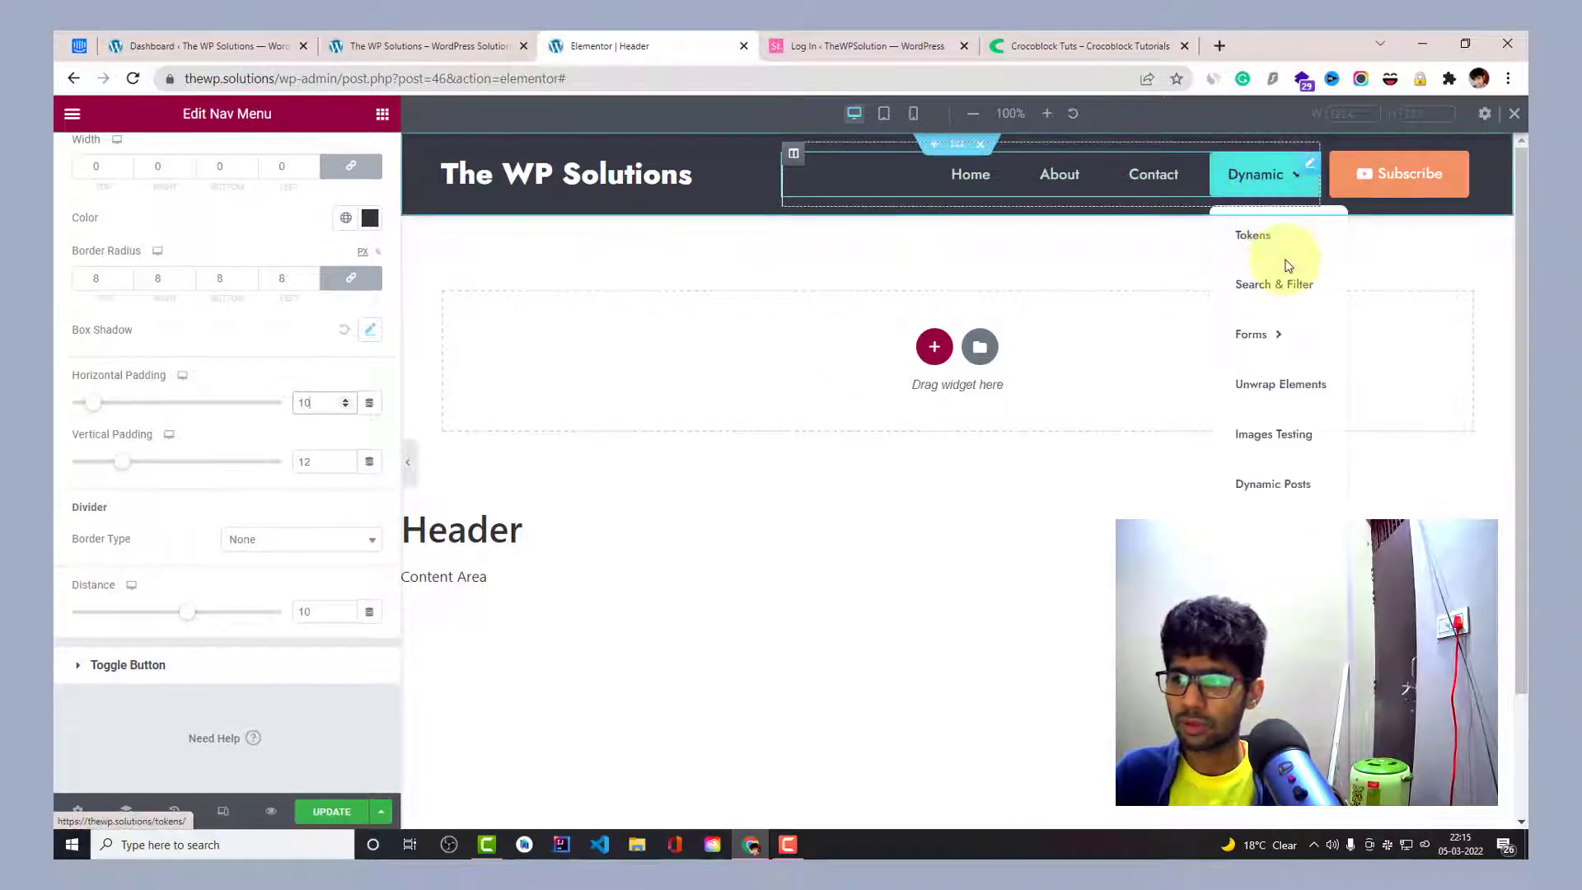
double_click(313, 404)
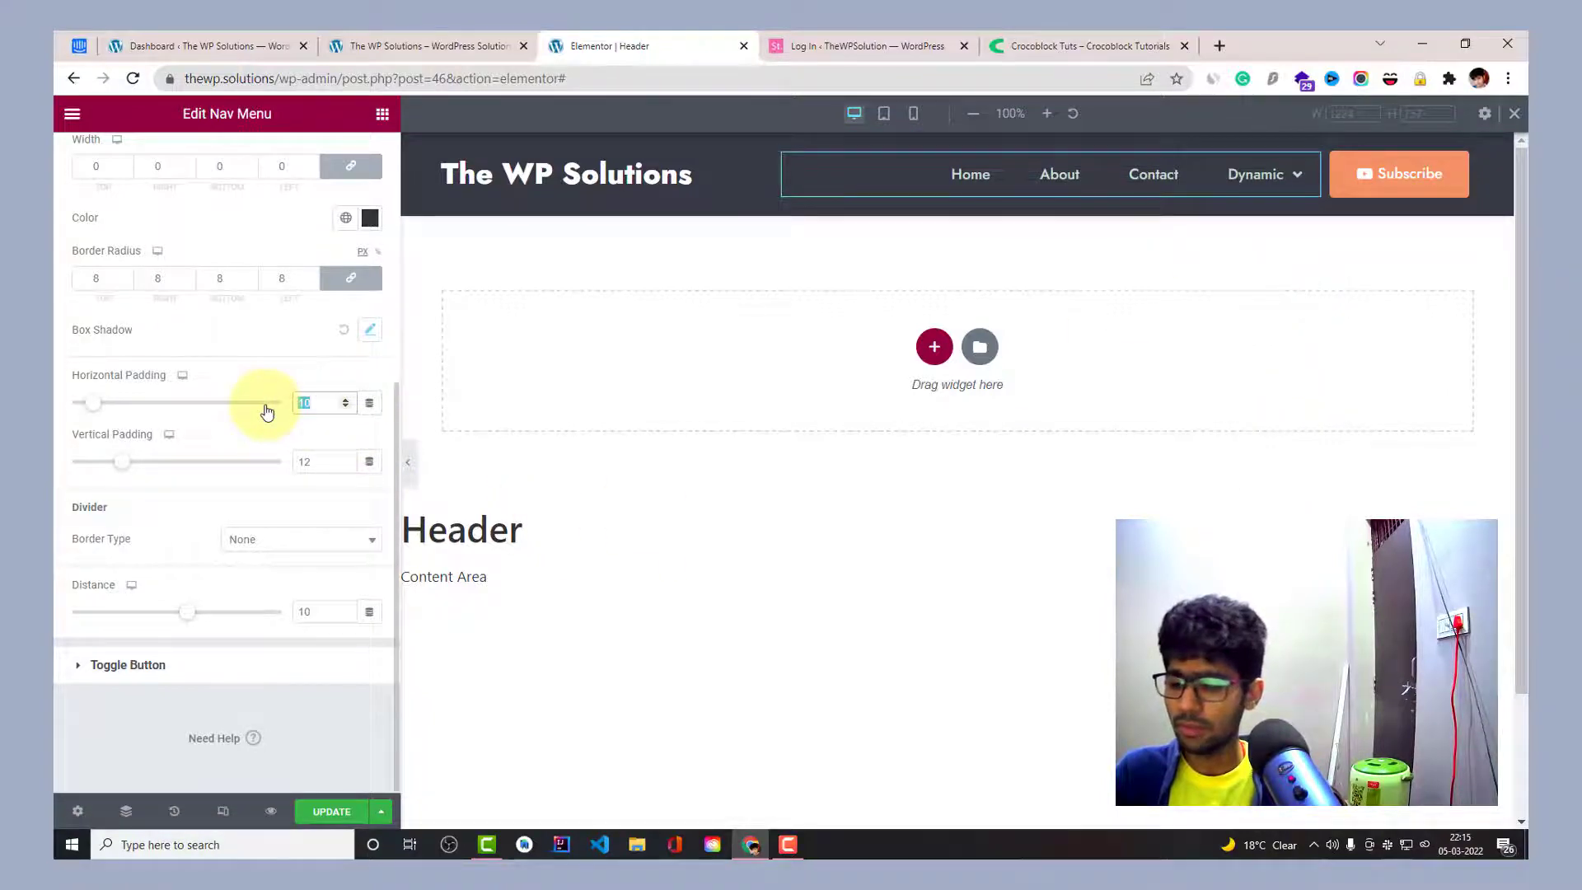
type("18")
mouse_move(1275, 189)
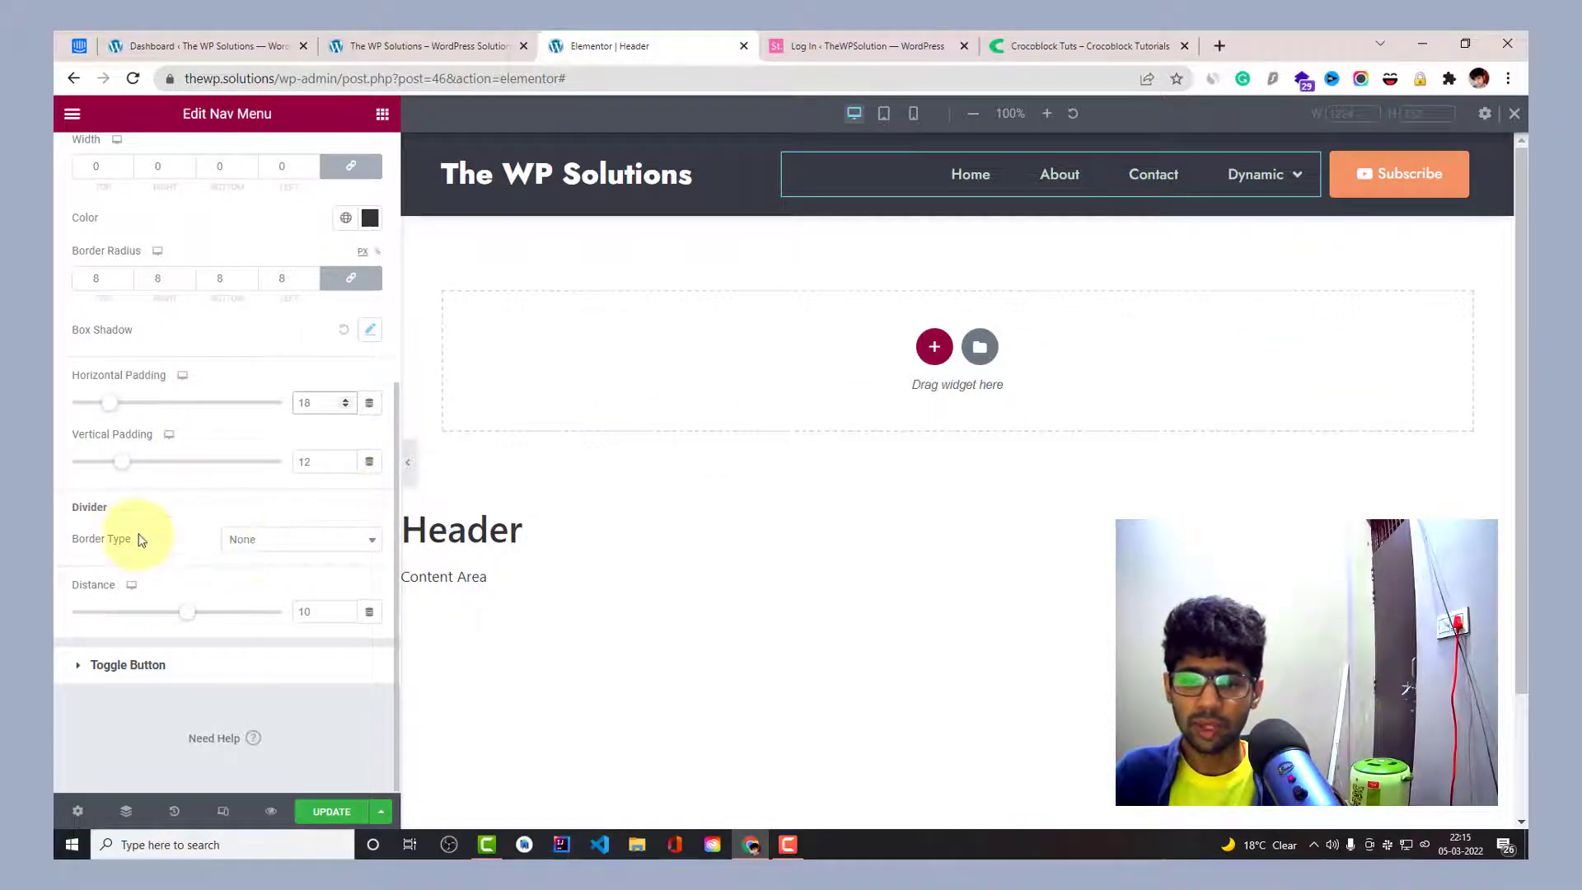
Try a Solid border type for the dropdown's divider and preview it on the Dynamic submenu.
left_click(317, 544)
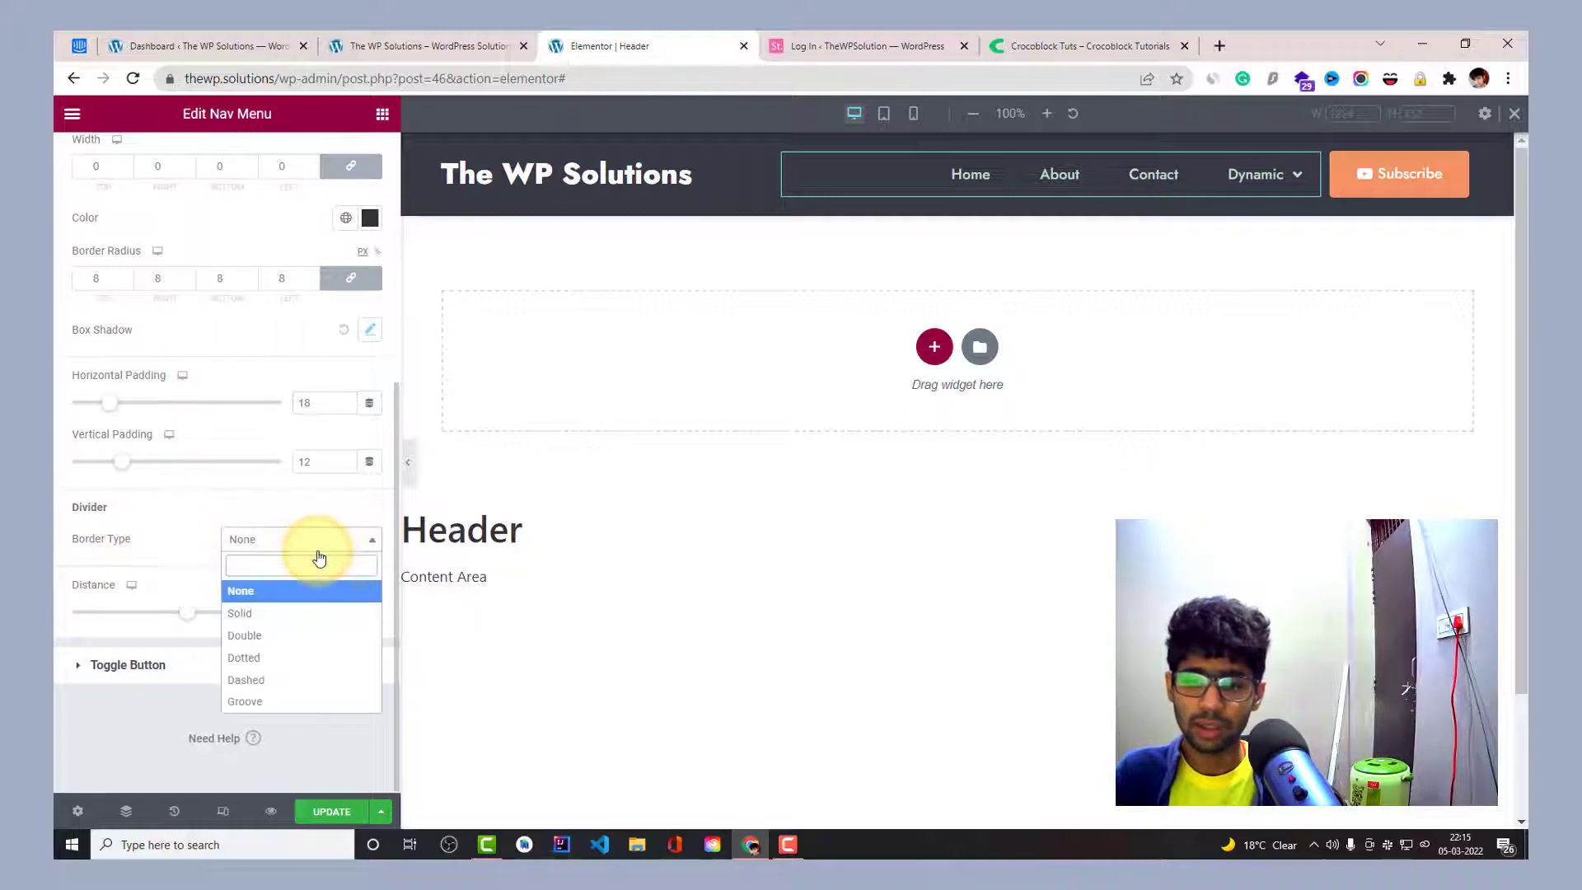
left_click(296, 614)
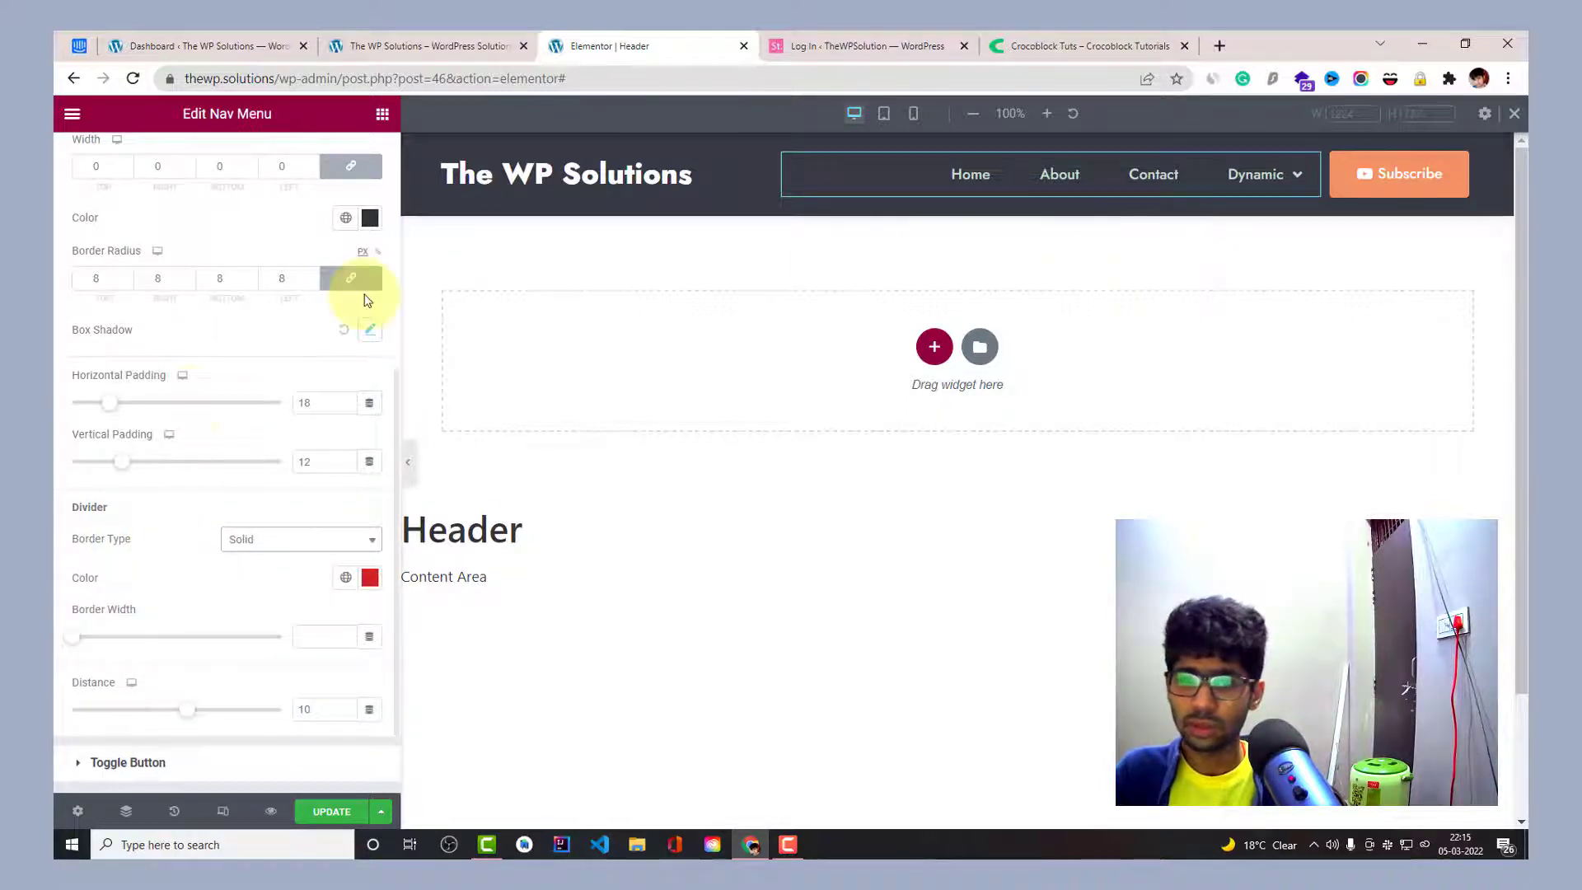
scroll(201, 412, "down", 1)
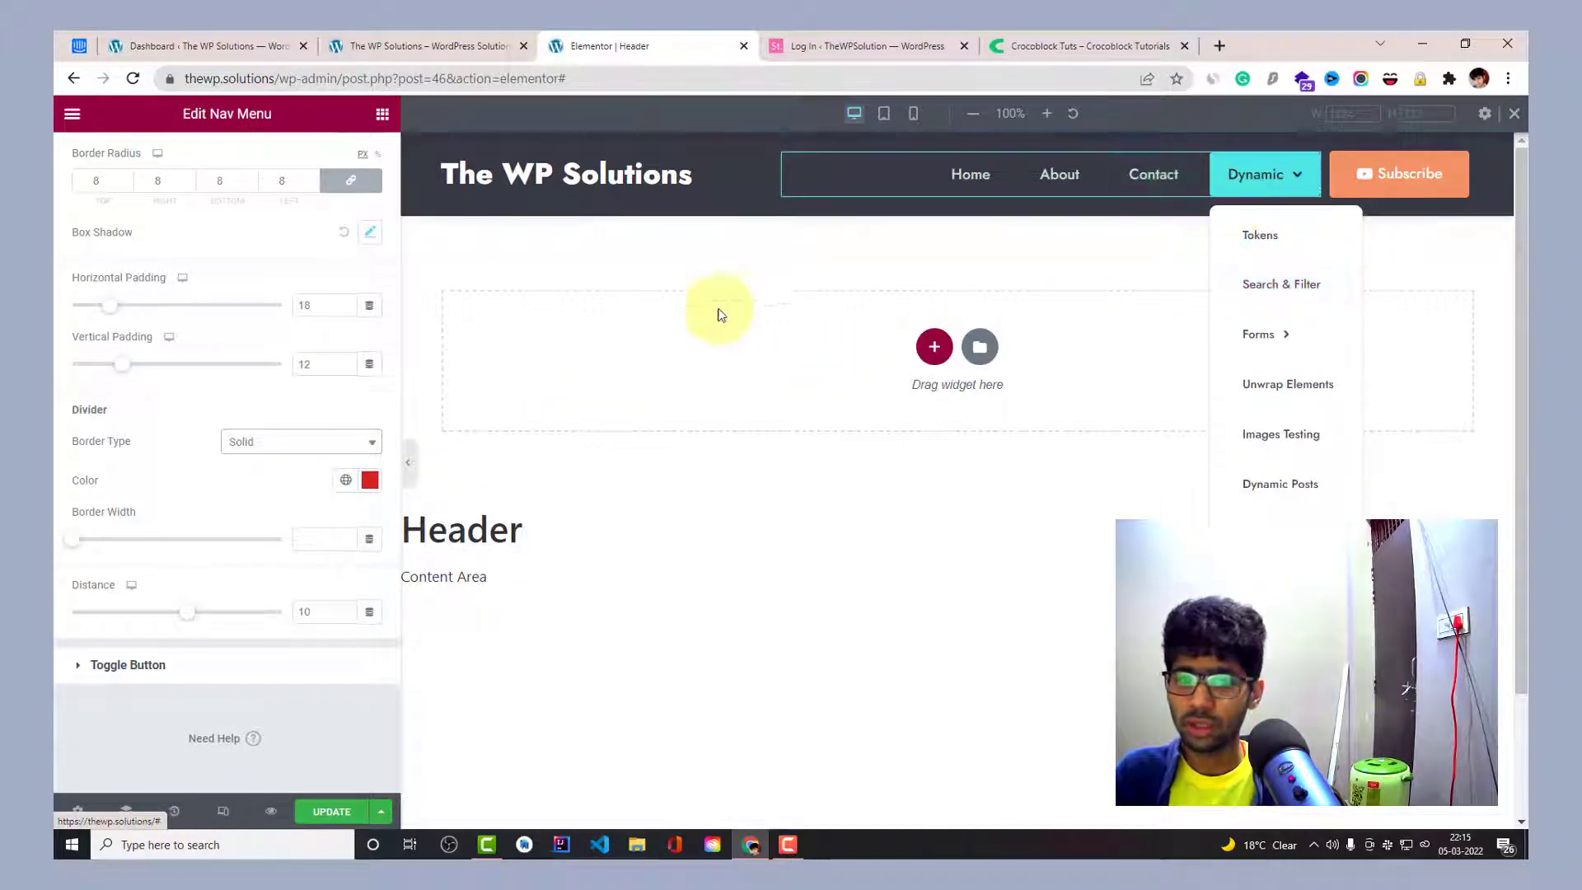
Check the Nav Menu's layout settings, then try the main menu's divider and turn it off again.
scroll(111, 501, "up", 5)
scroll(102, 205, "up", 2)
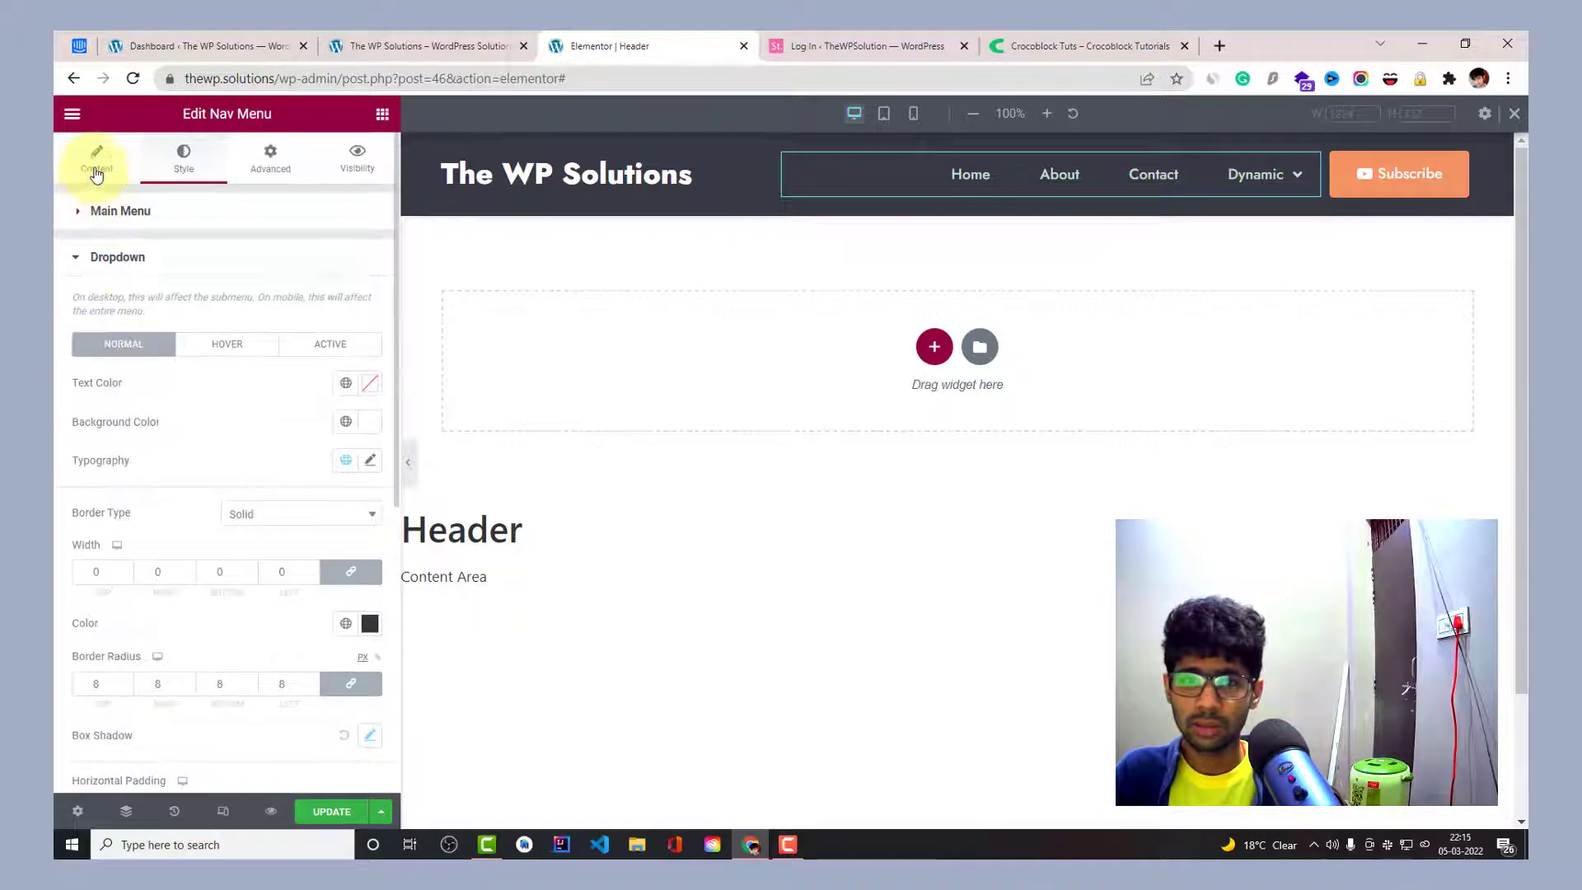
left_click(96, 158)
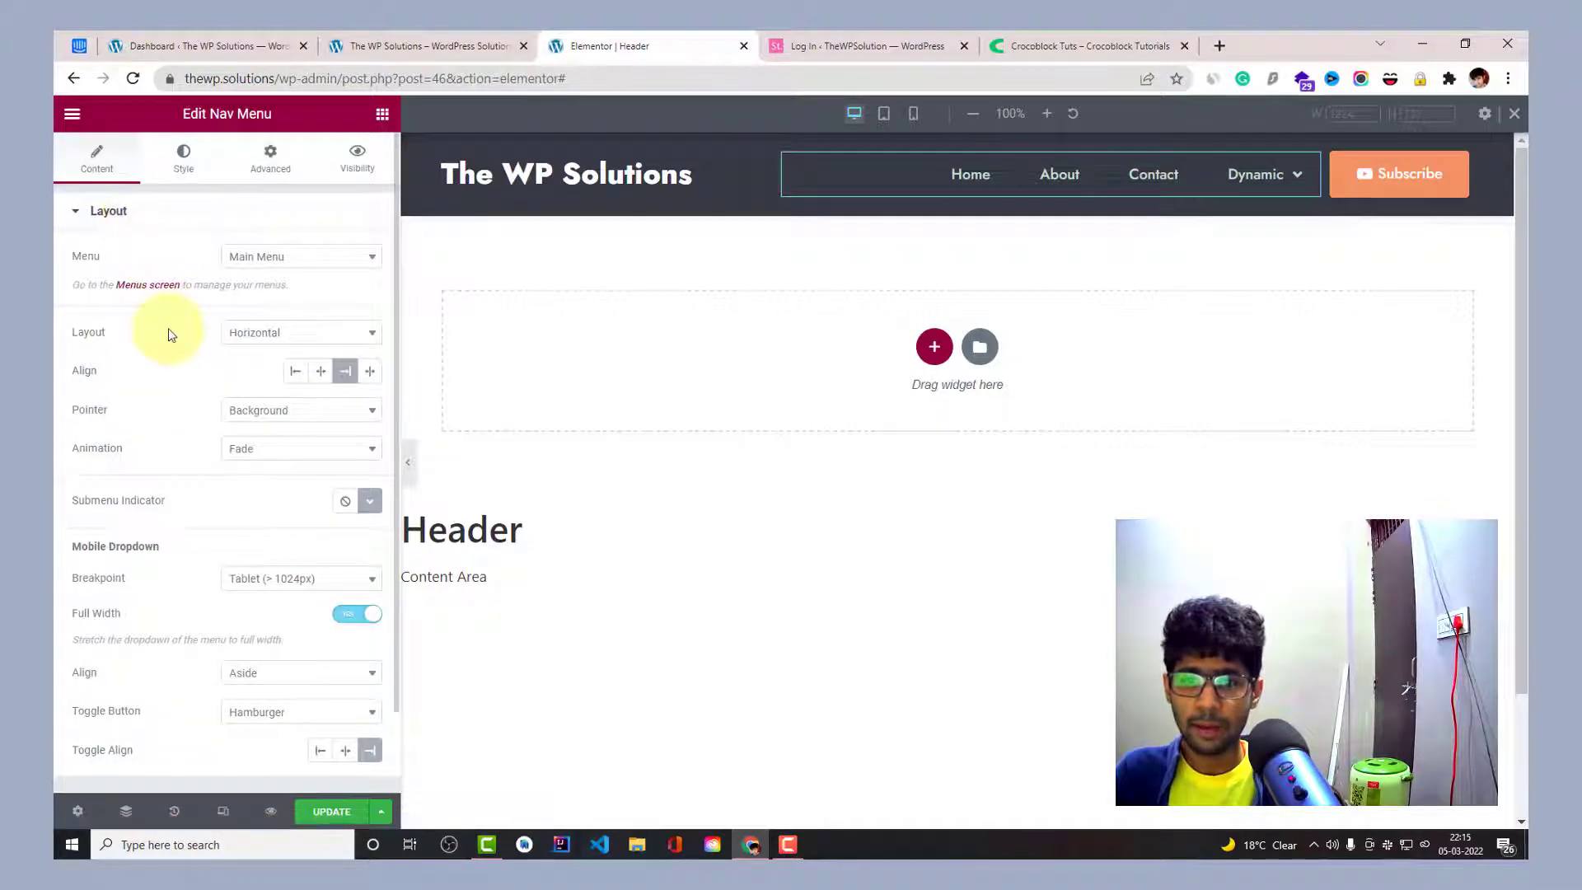
scroll(170, 334, "down", 2)
scroll(188, 289, "up", 2)
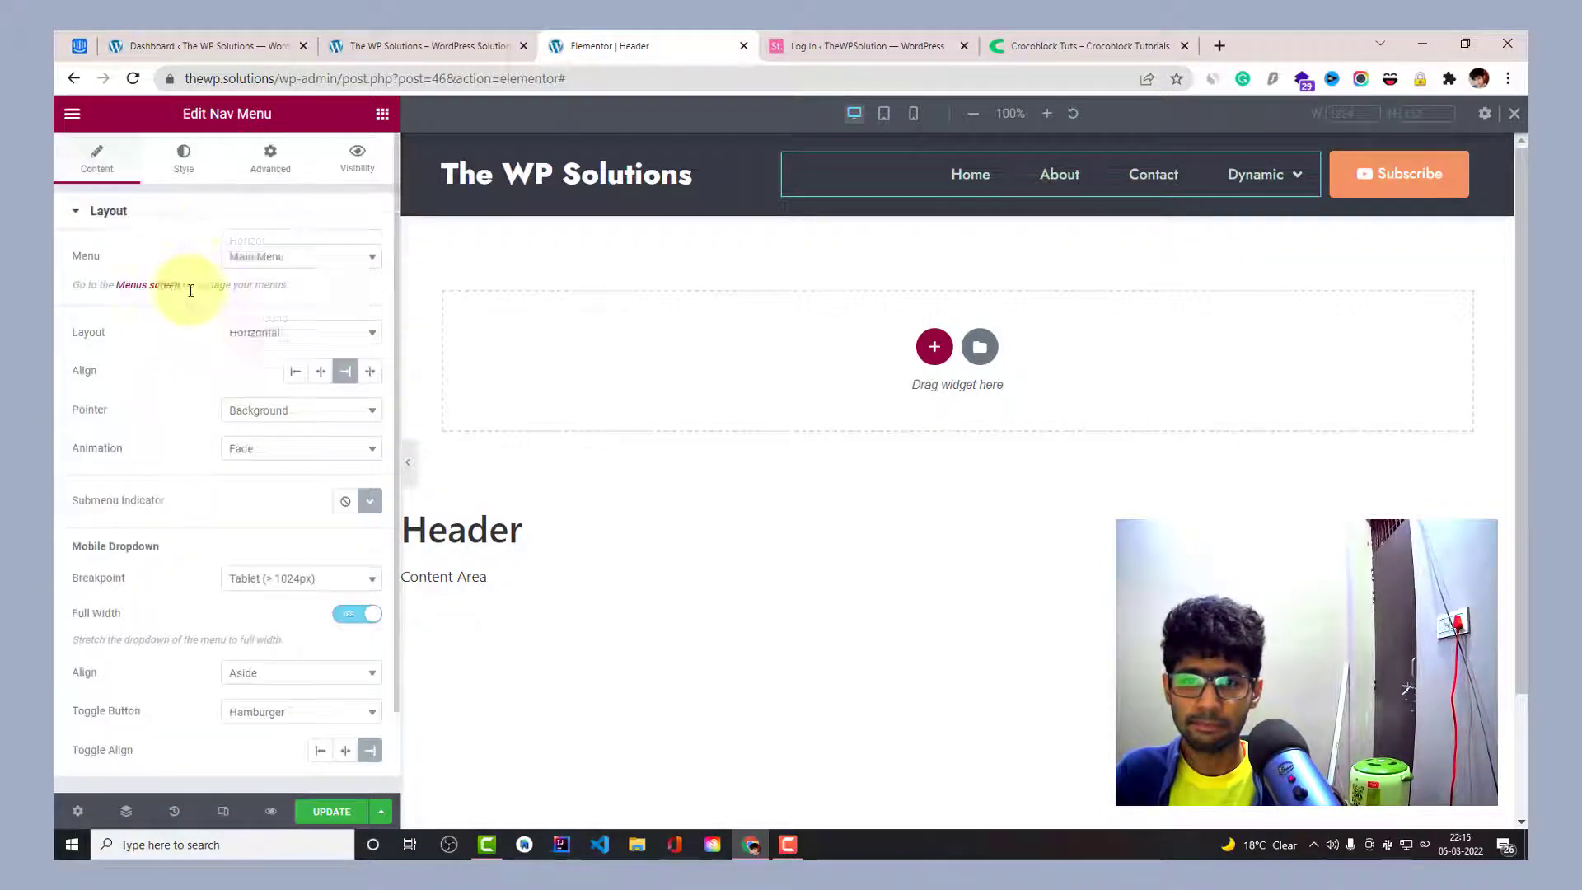
left_click(184, 156)
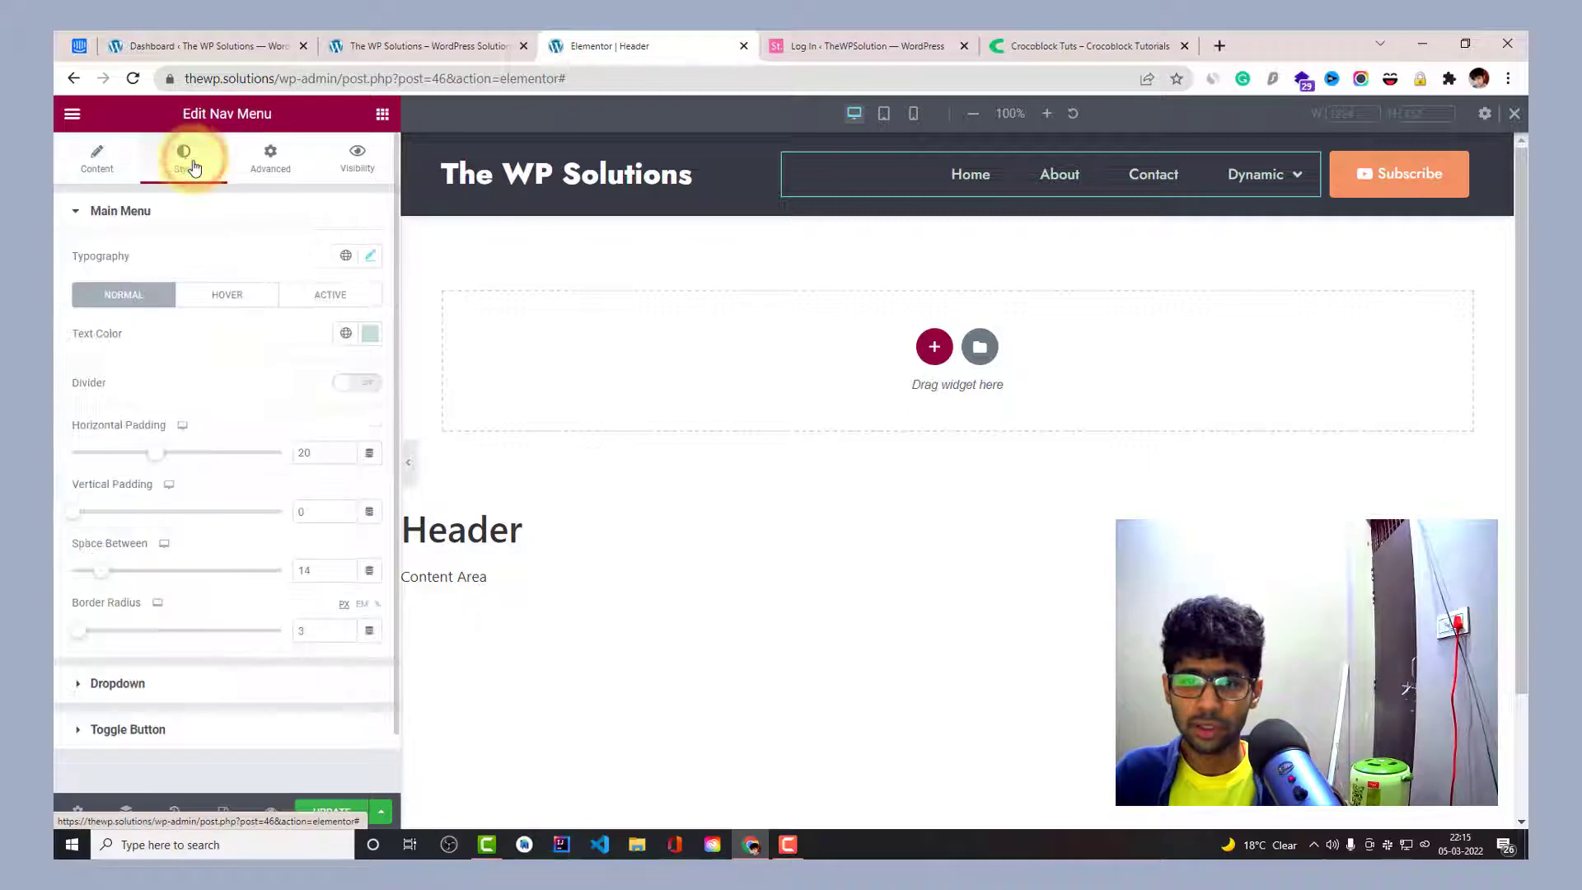
left_click(364, 385)
scroll(311, 414, "down", 5)
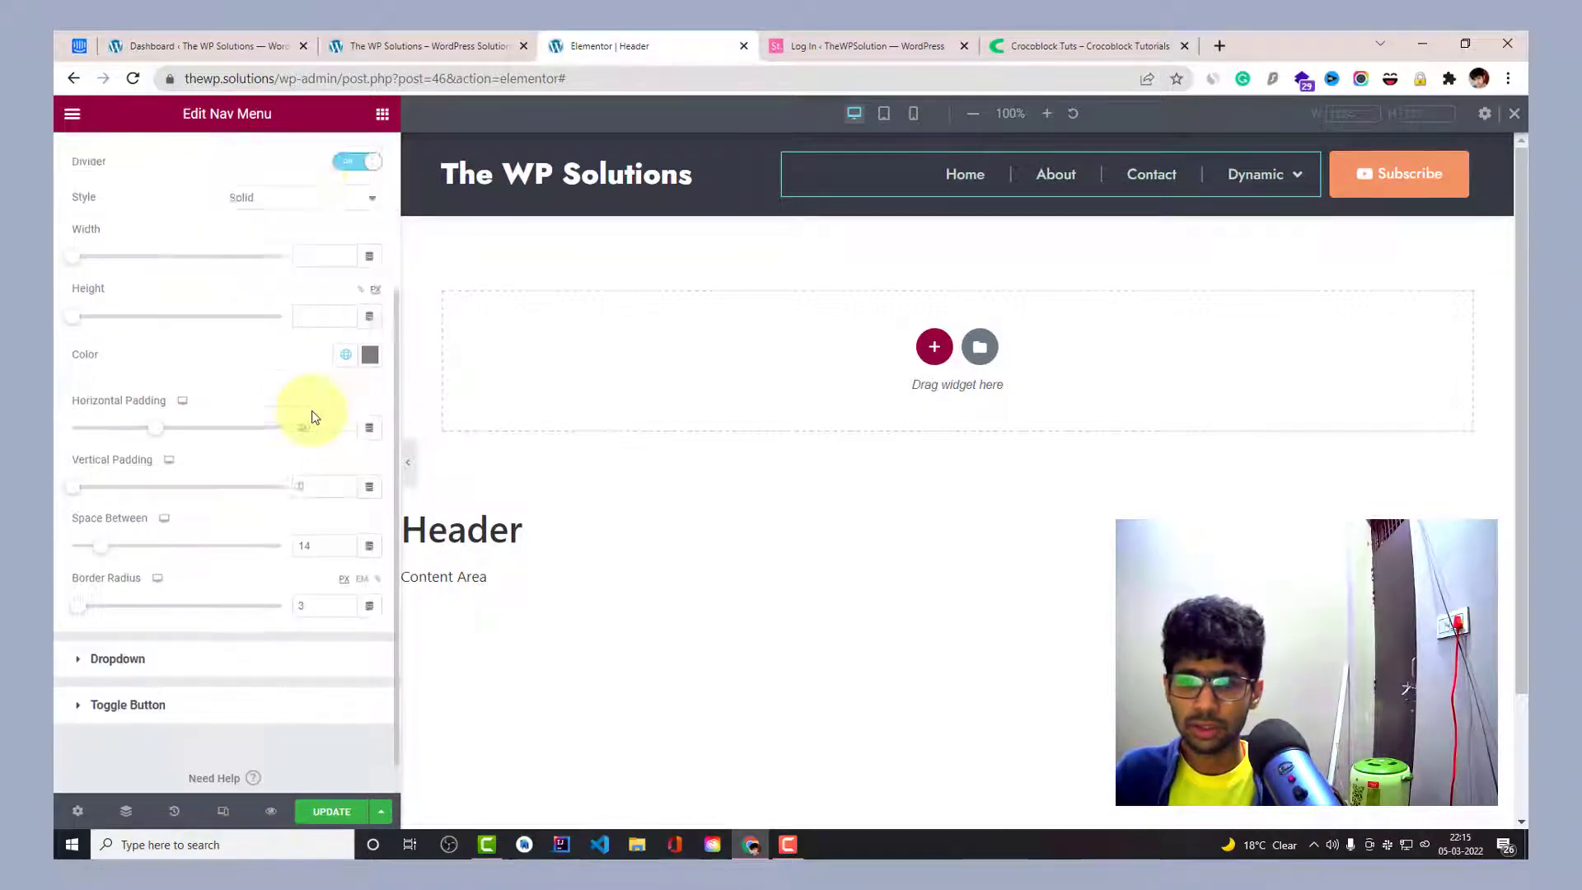
left_click(210, 620)
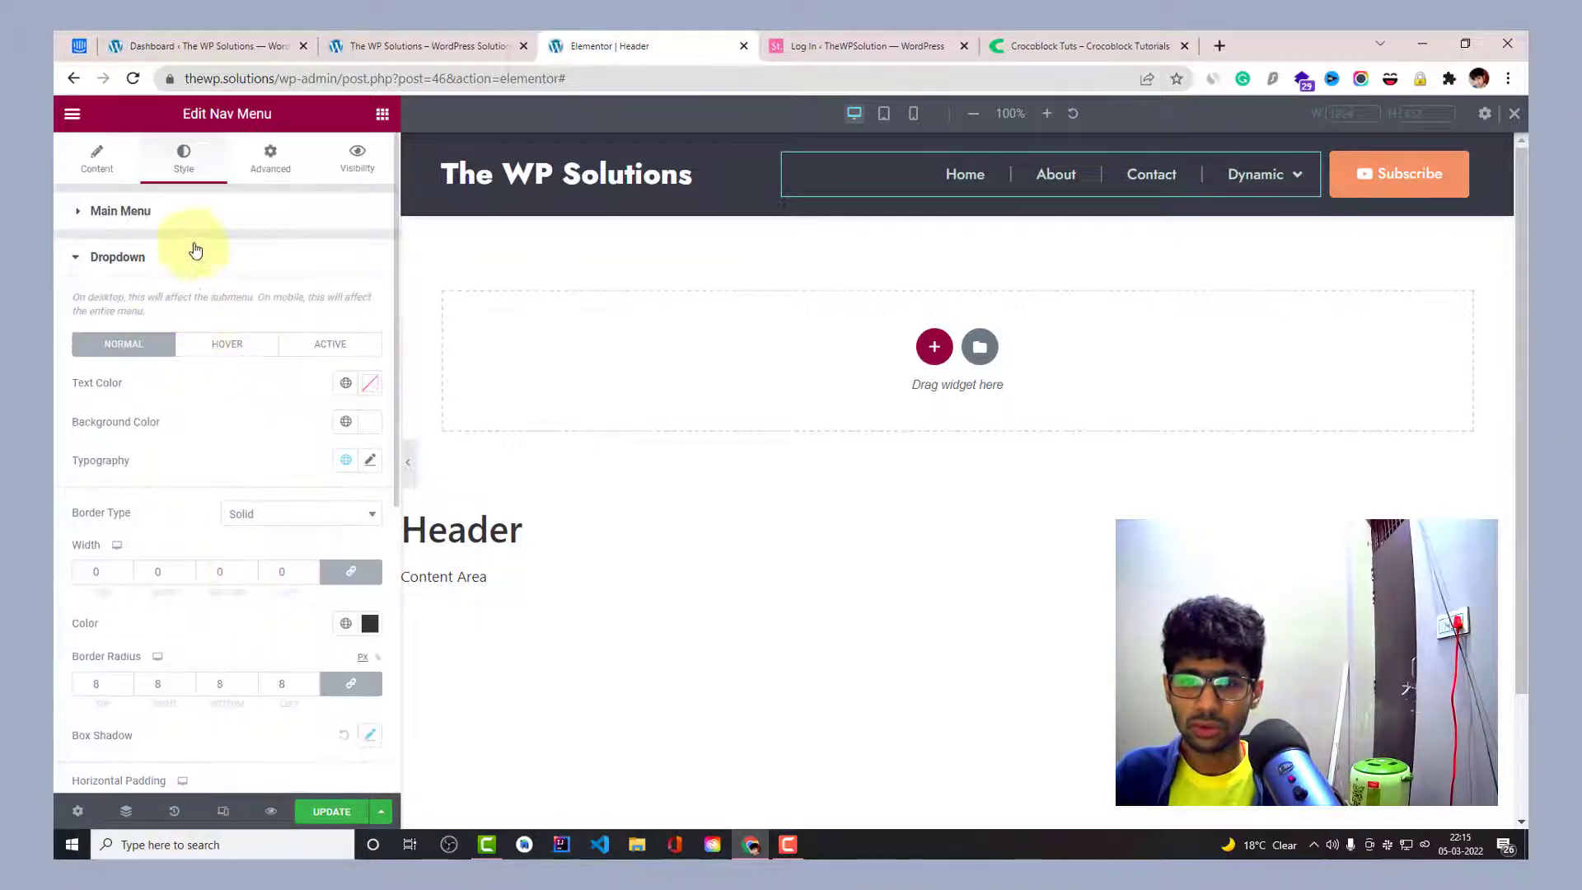
left_click(194, 210)
left_click(350, 384)
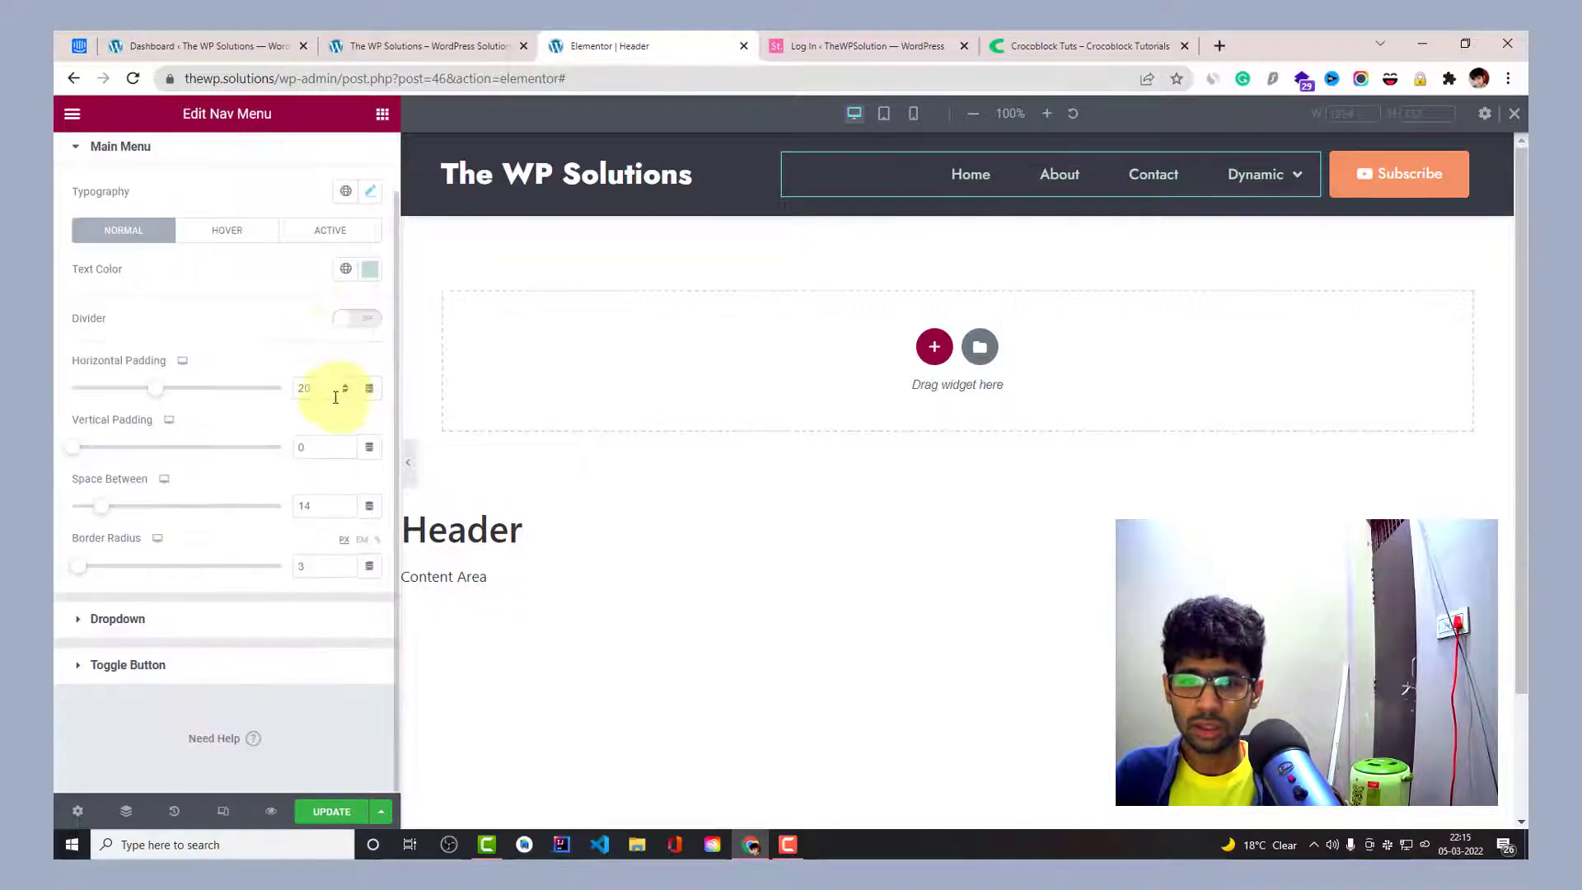
Change the dropdown divider's color to #FF1313 and preview it on the Dynamic submenu.
left_click(131, 639)
scroll(300, 502, "down", 6)
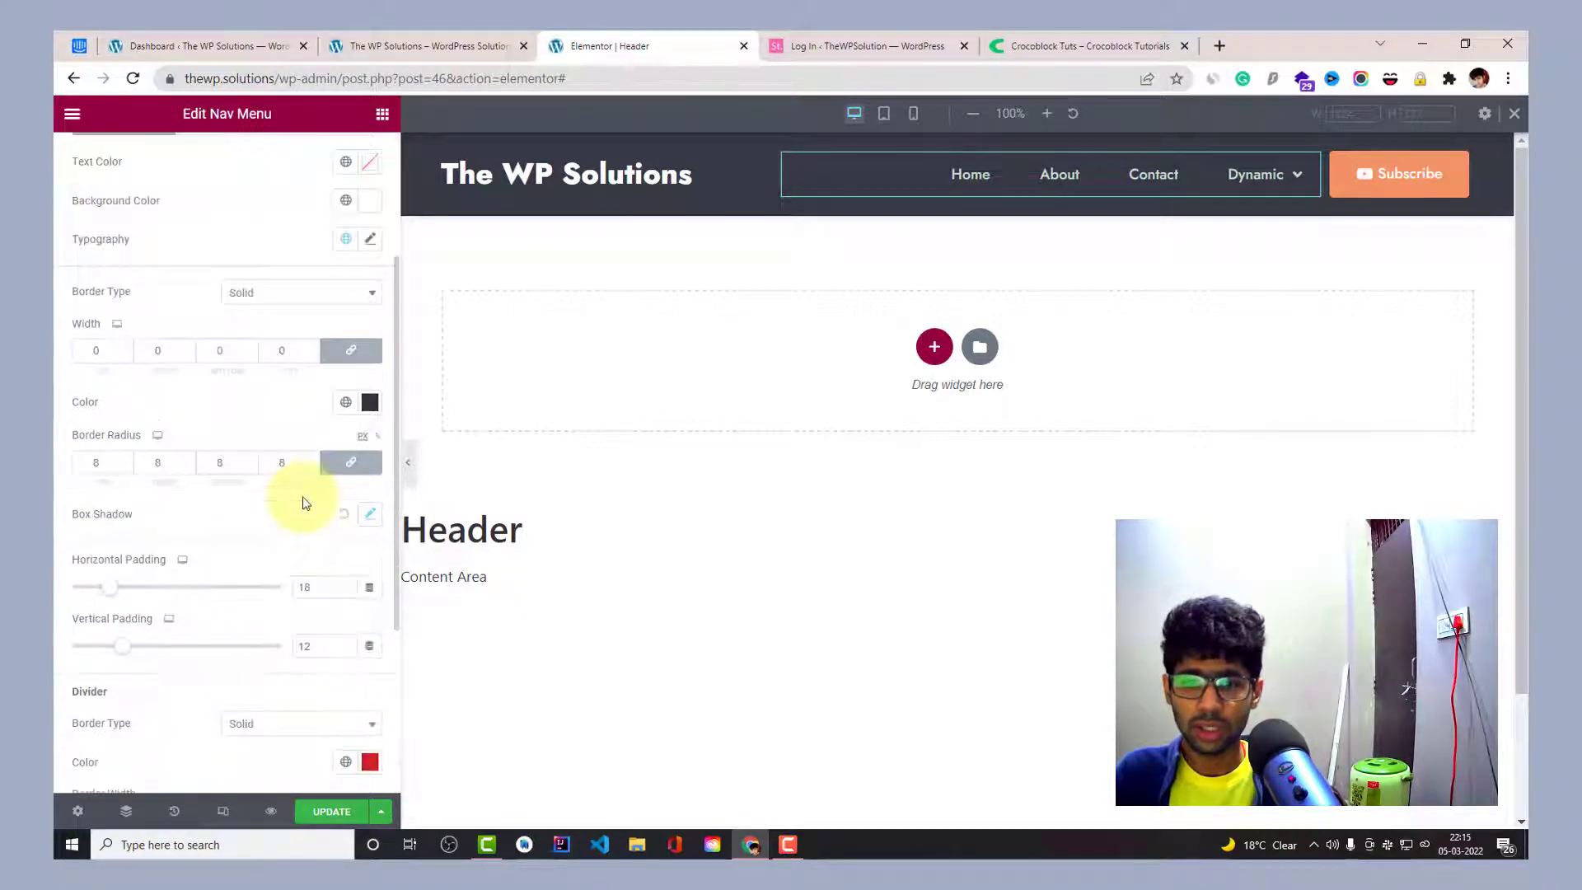
left_click(370, 479)
left_click(291, 562)
left_click(354, 547)
mouse_move(1260, 174)
left_click(258, 487)
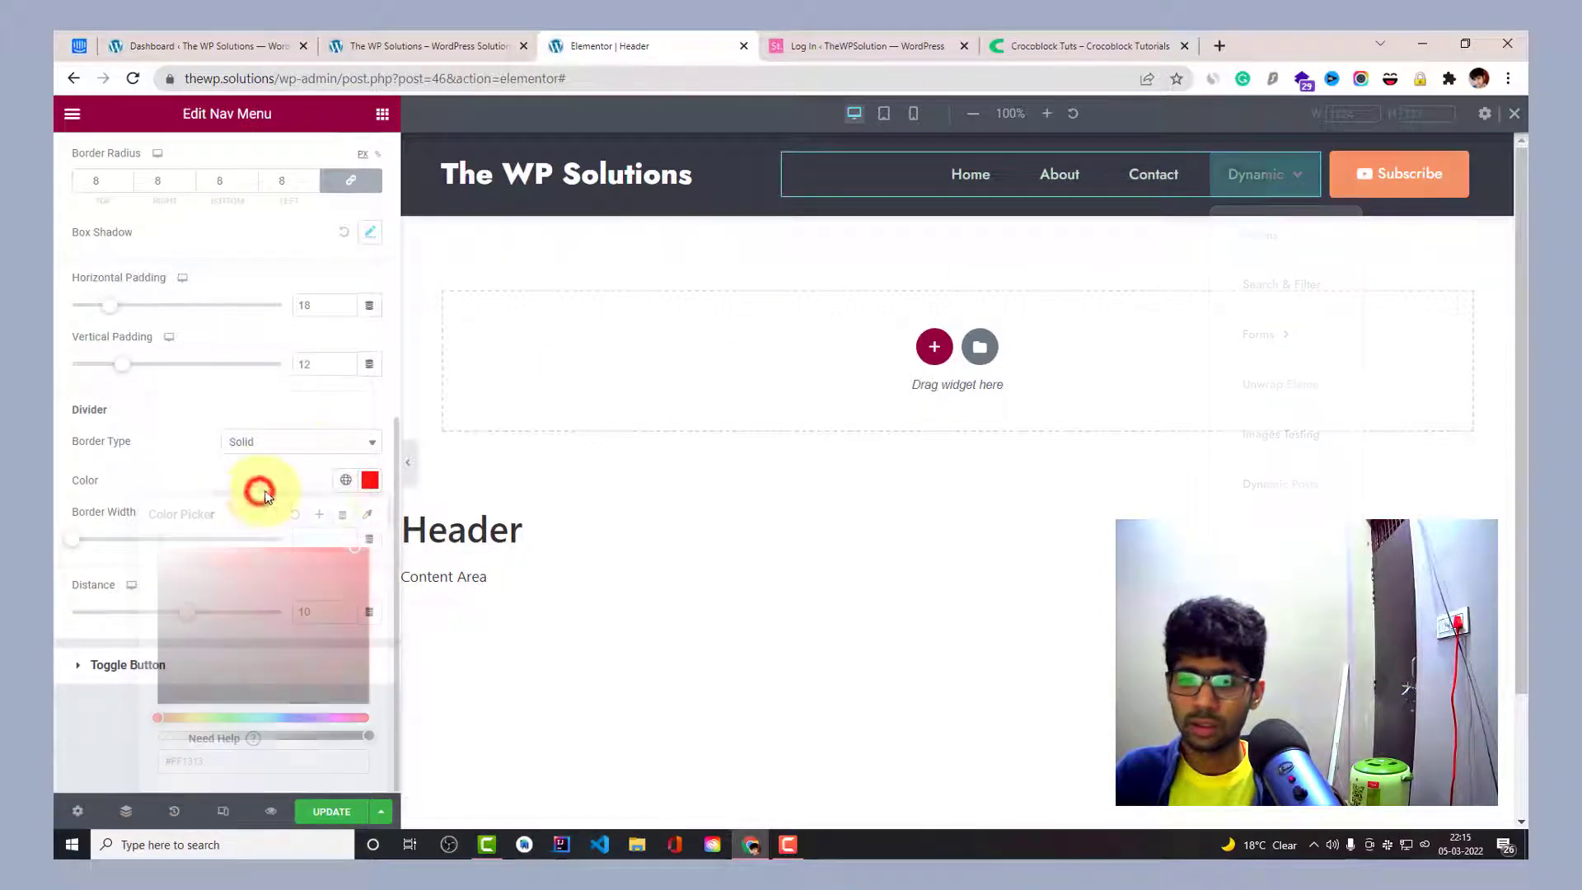
Return the dropdown divider's border type to None after trying Solid once more.
left_click(370, 483)
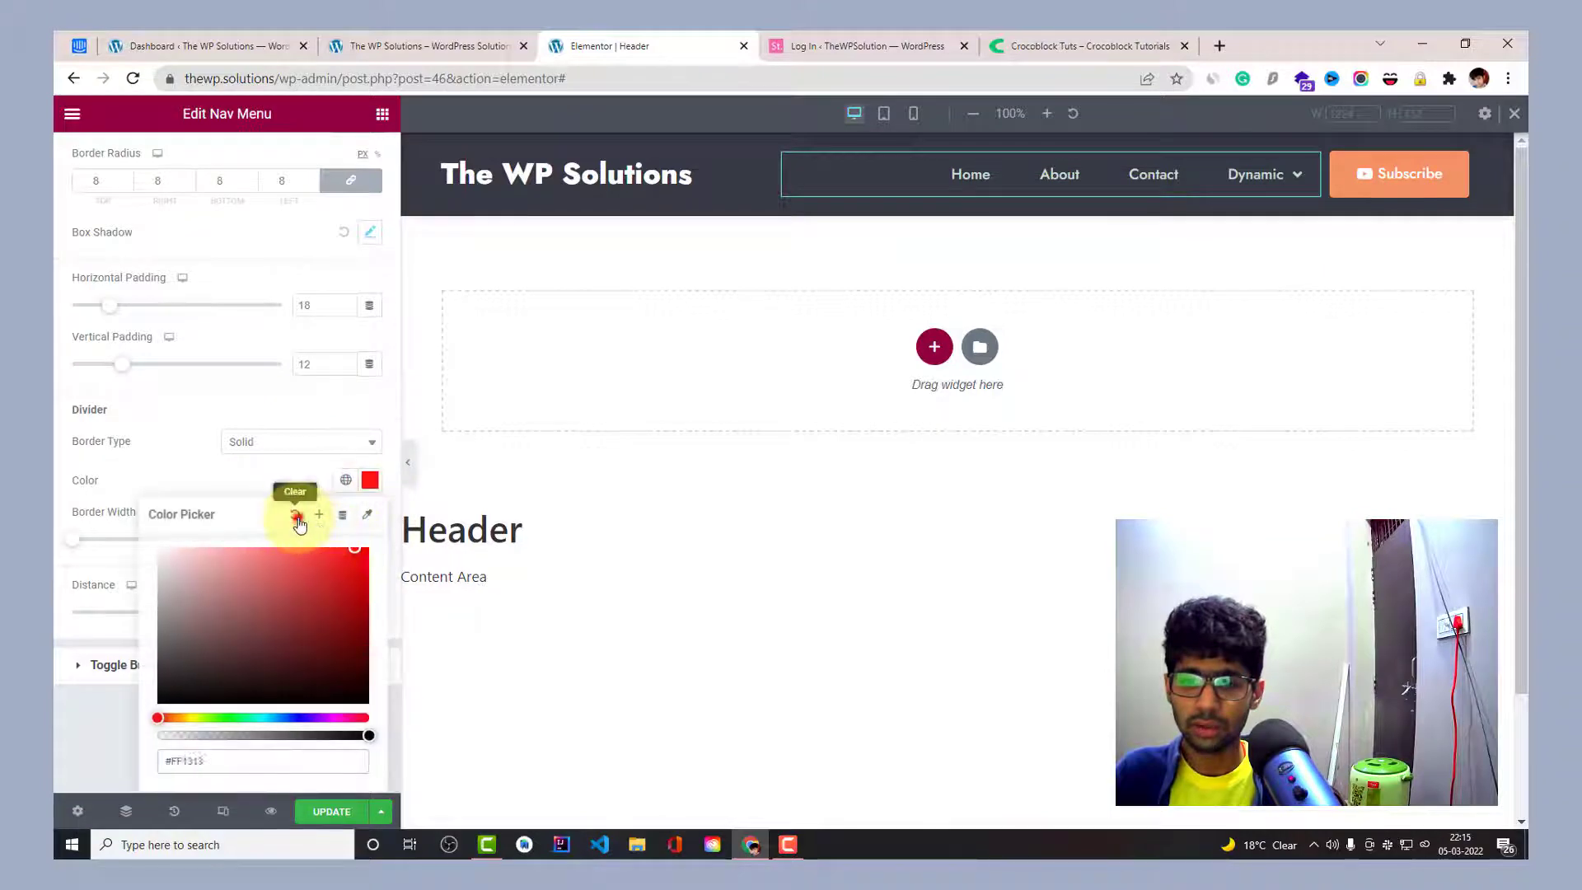
left_click(275, 466)
left_click(295, 452)
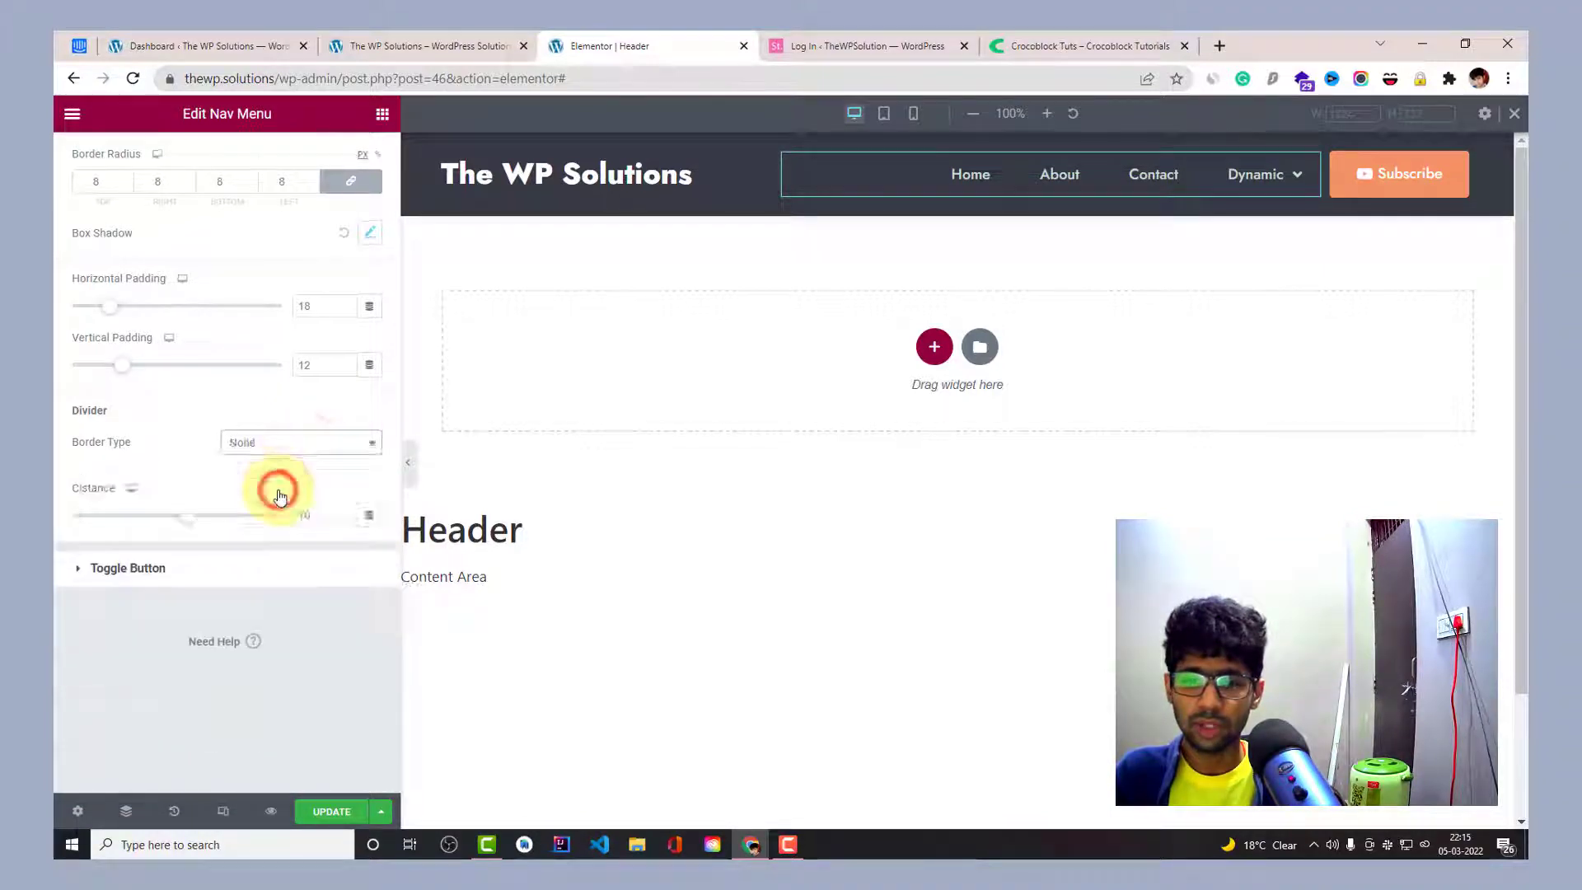
left_click(279, 494)
left_click(267, 542)
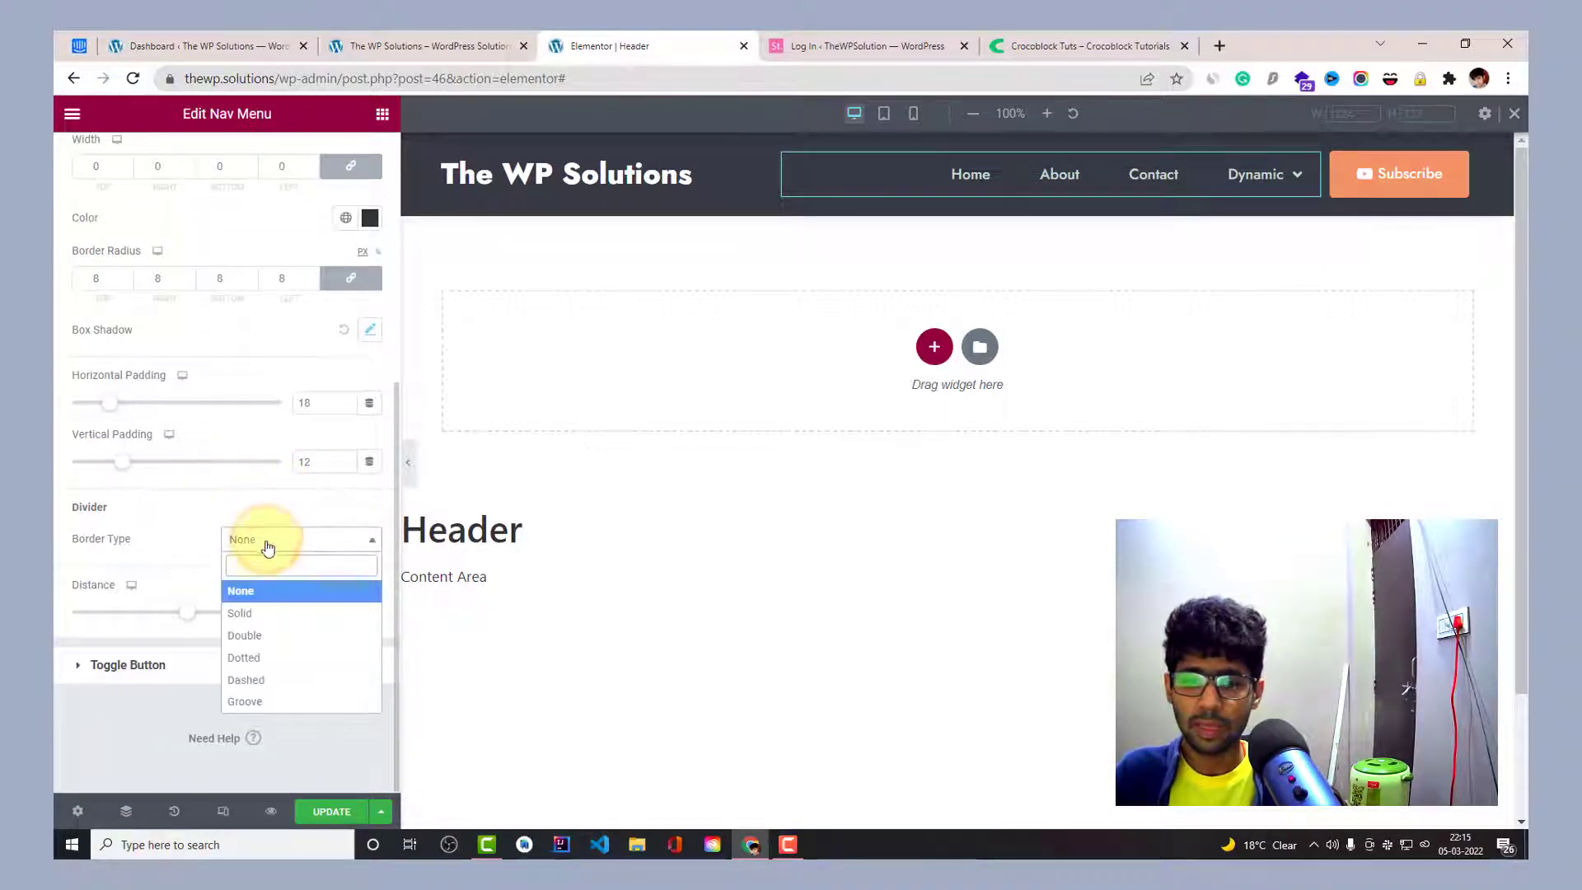
left_click(272, 608)
left_click(301, 546)
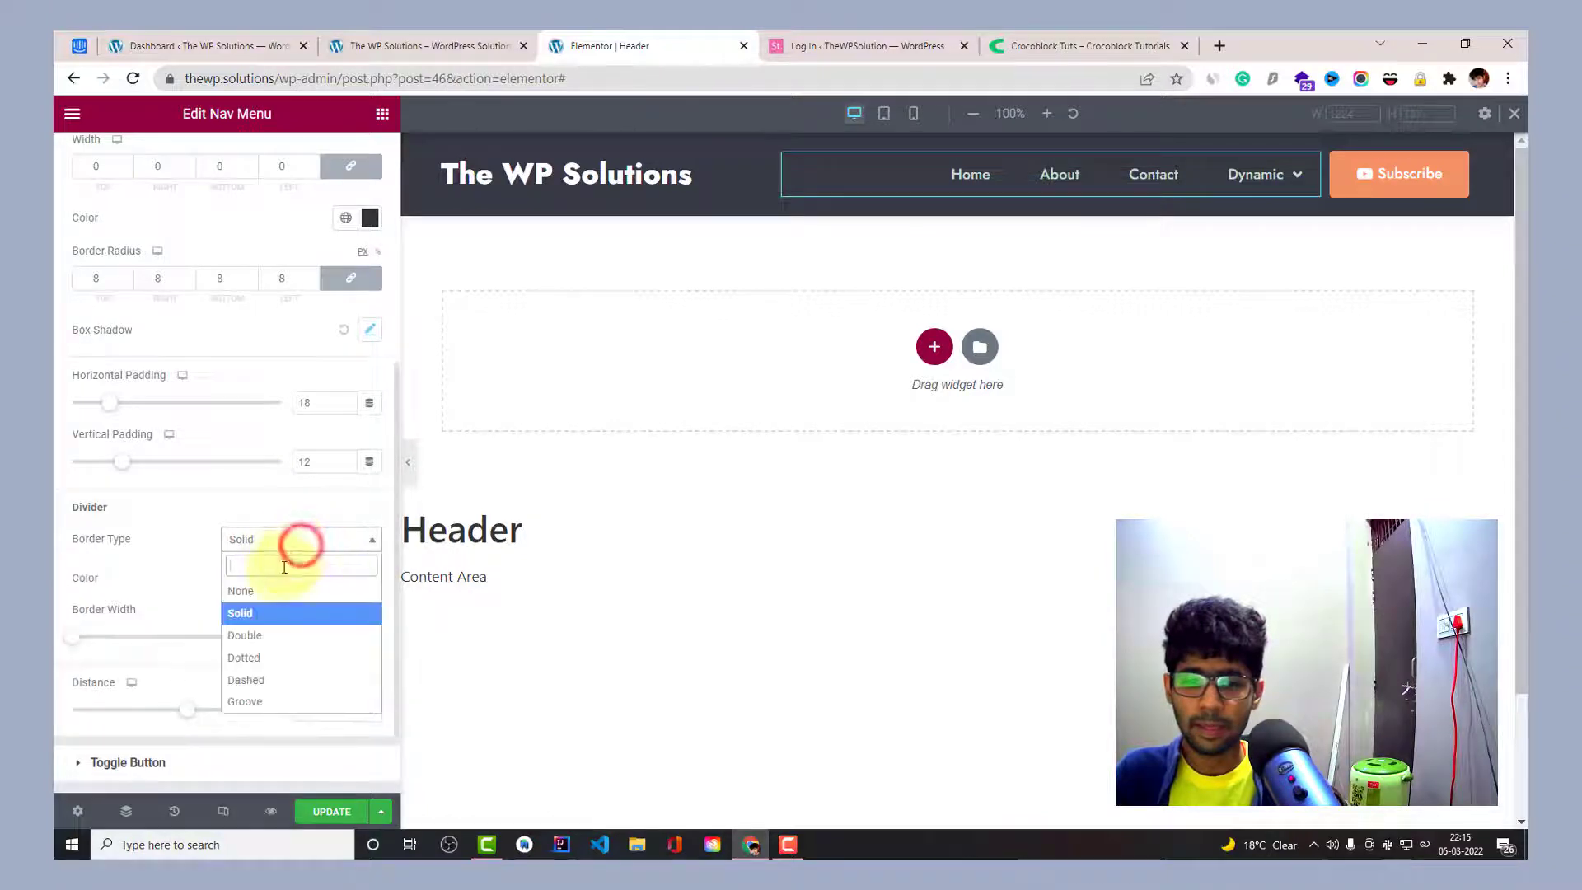
left_click(241, 590)
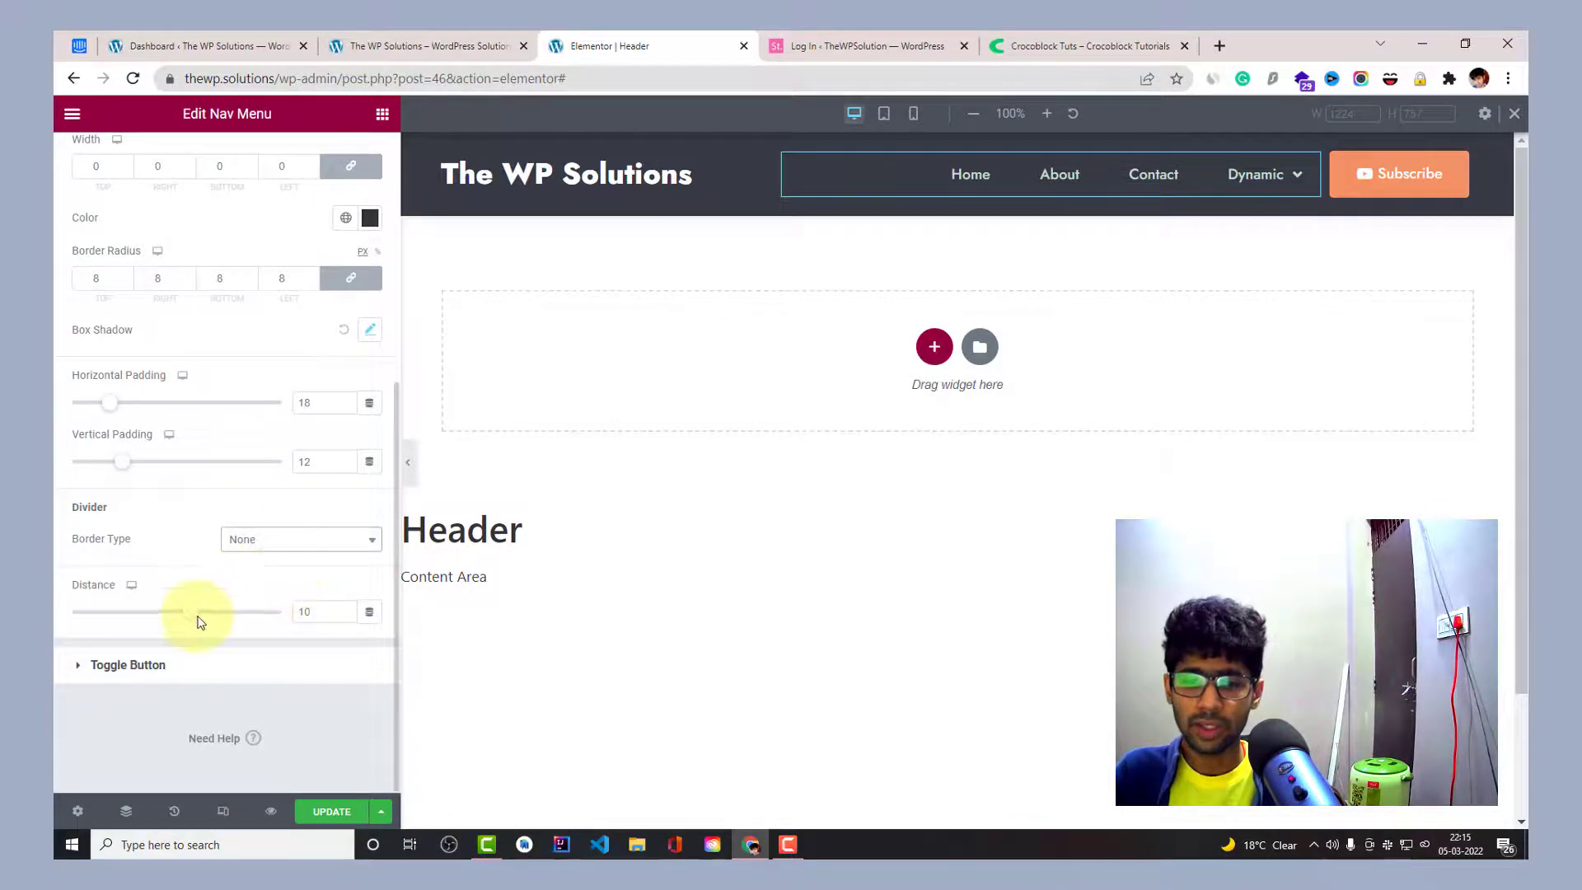
Try a larger distance between the main menu and the dropdown, preview it, and restore 10.
mouse_move(1235, 205)
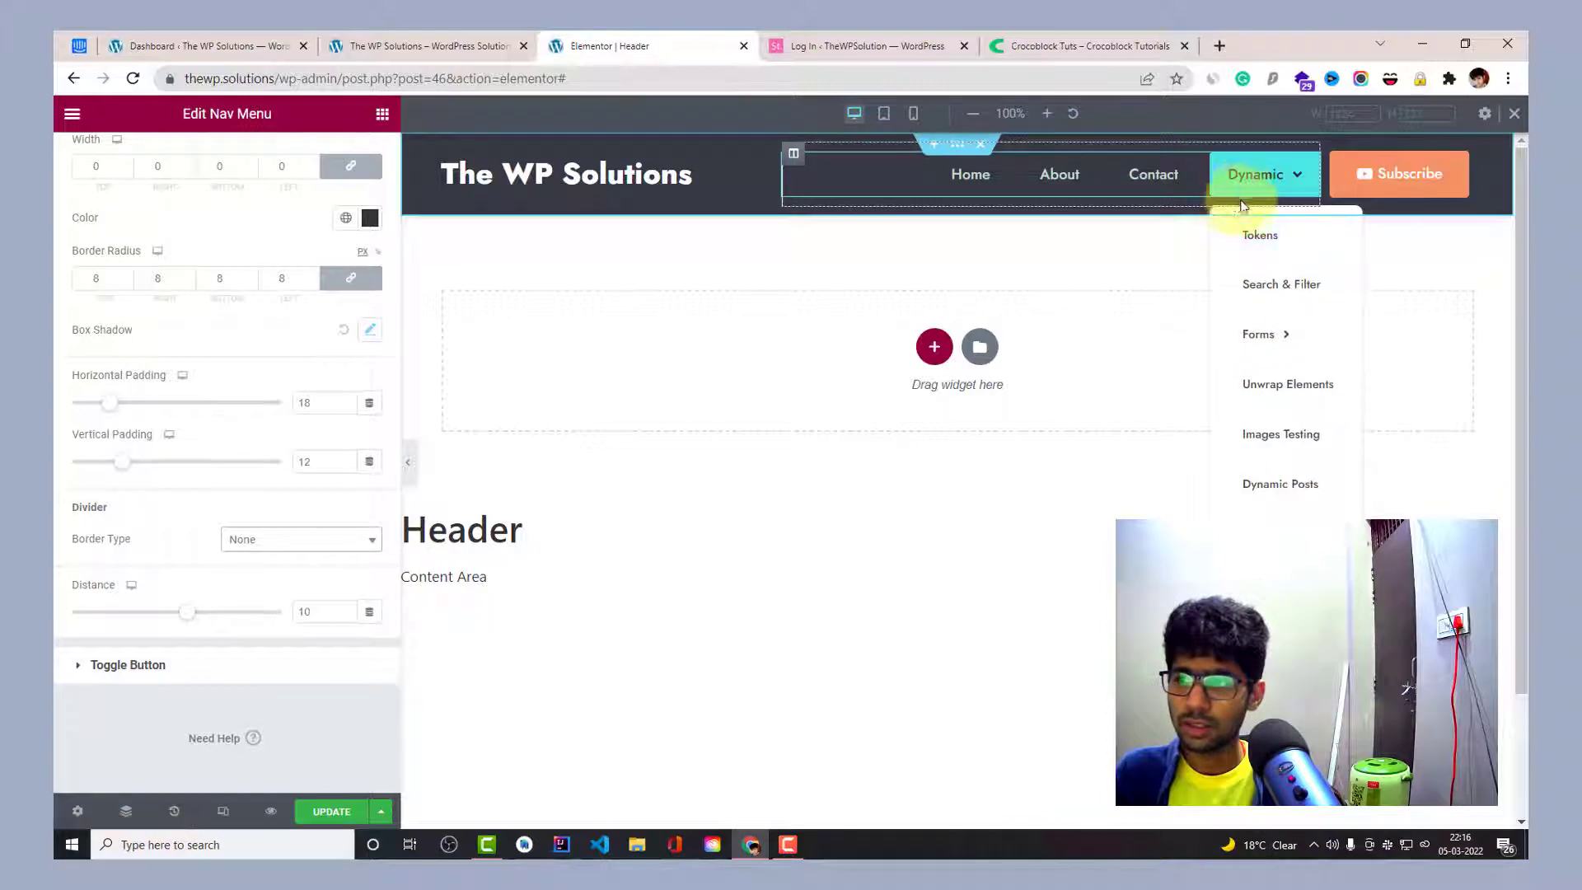
left_click_drag(185, 612, 230, 614)
mouse_move(1260, 173)
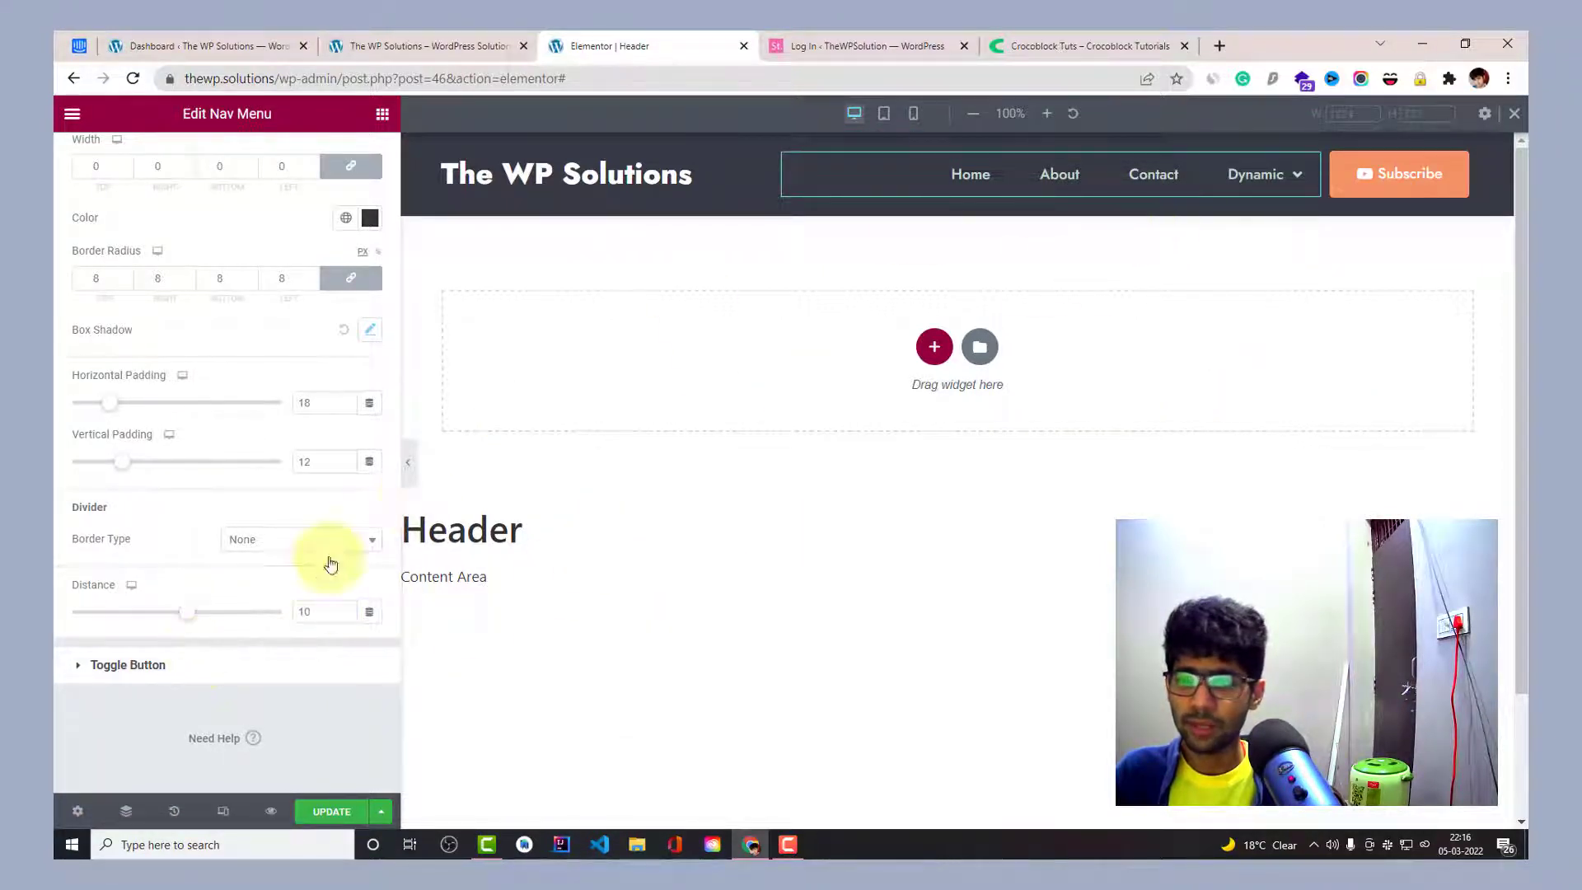
Examine the Toggle Button's style settings for the normal and hover states.
left_click(191, 683)
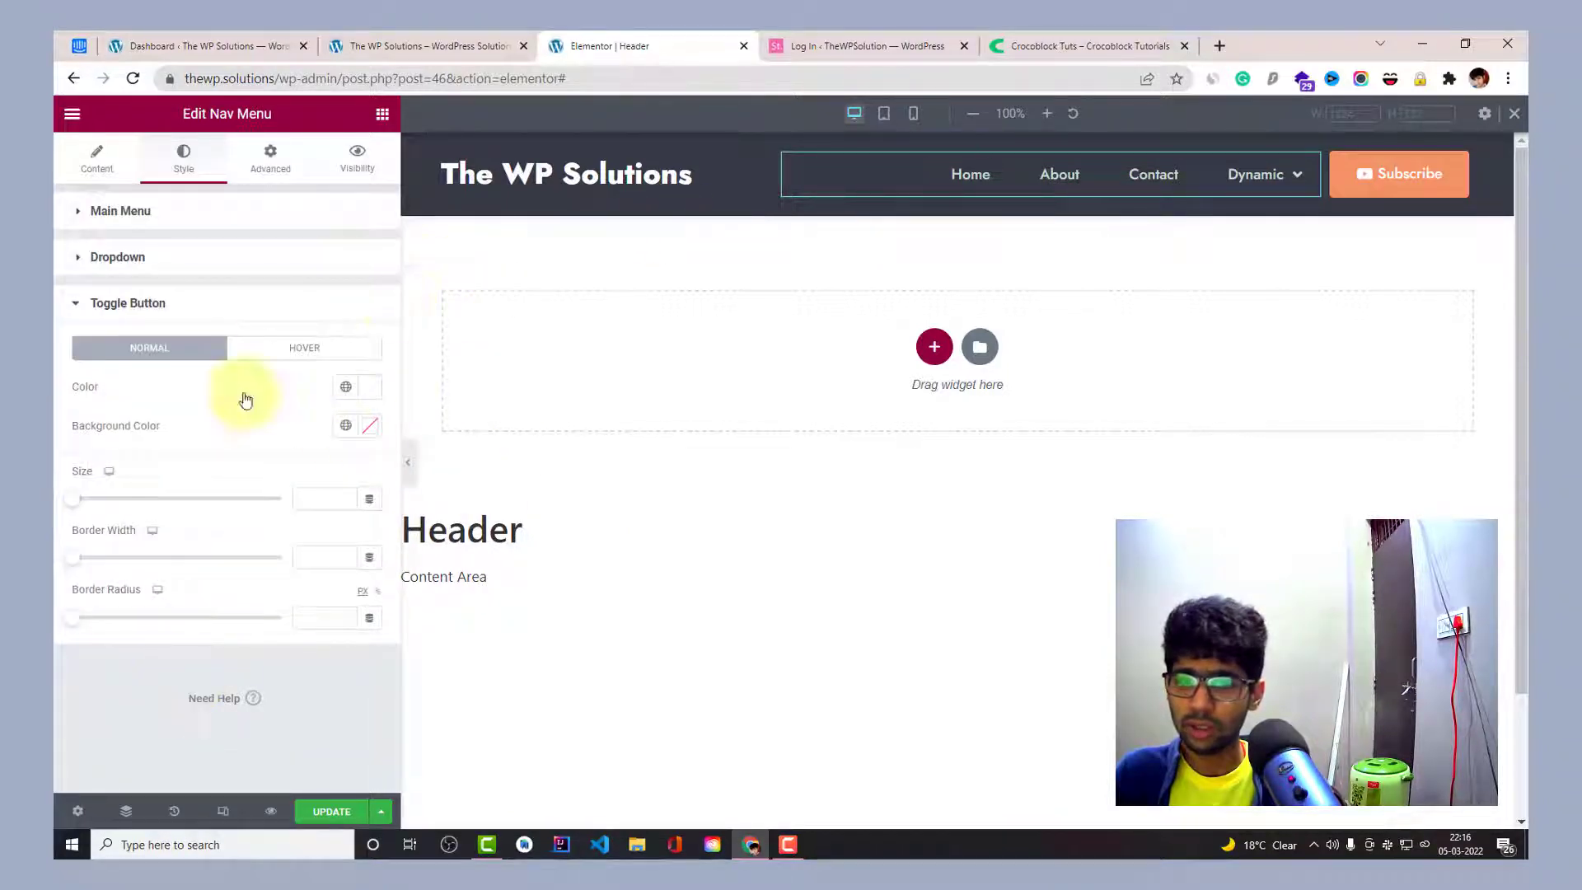
mouse_move(1308, 185)
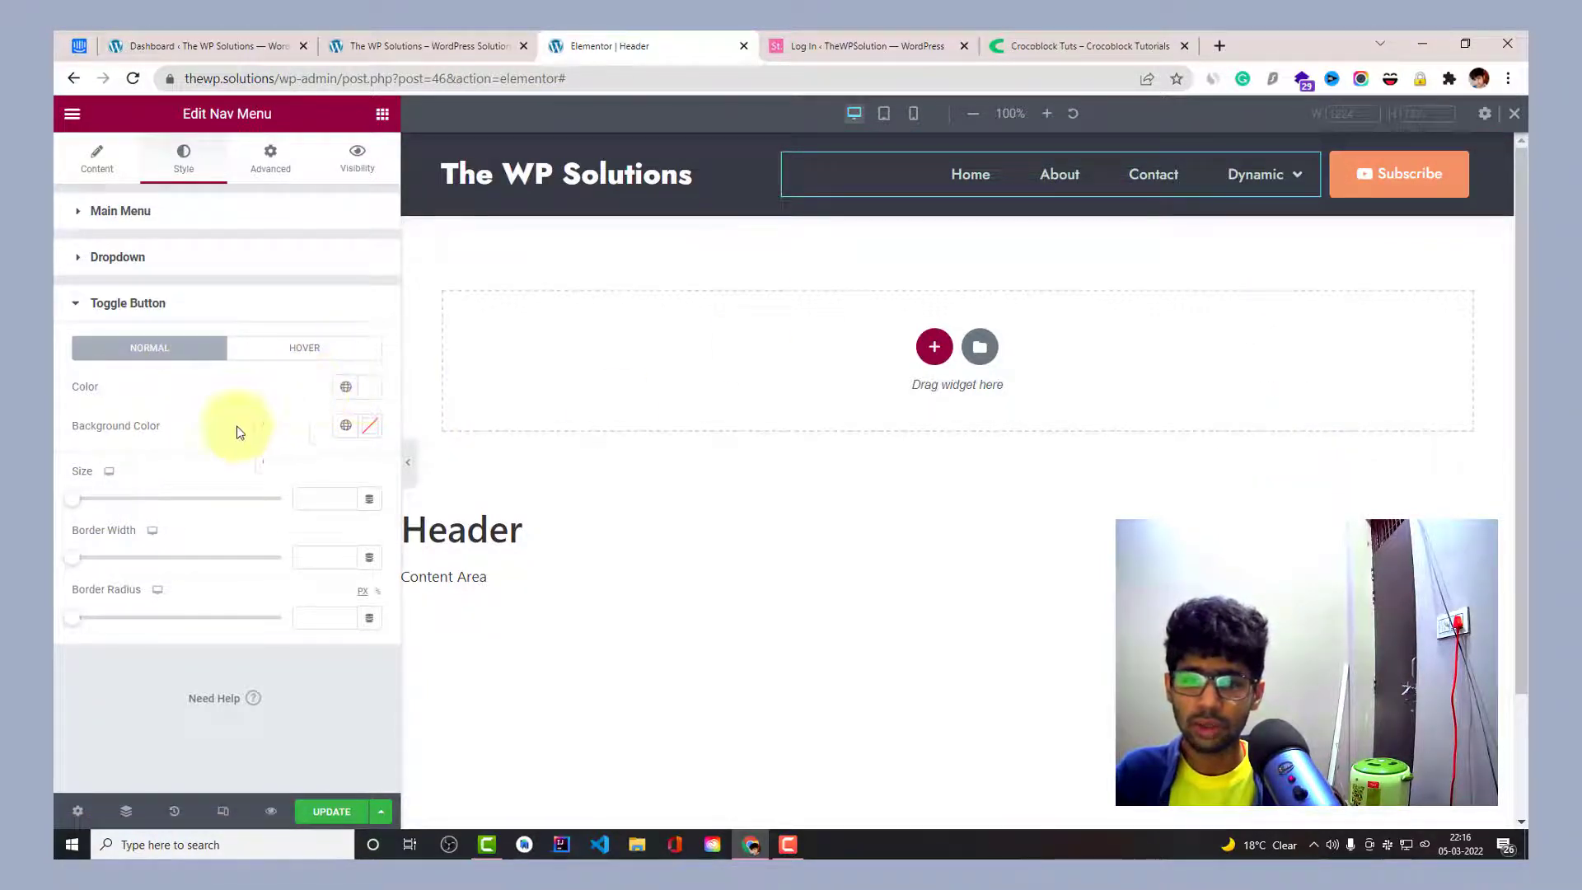
left_click(332, 349)
left_click(221, 354)
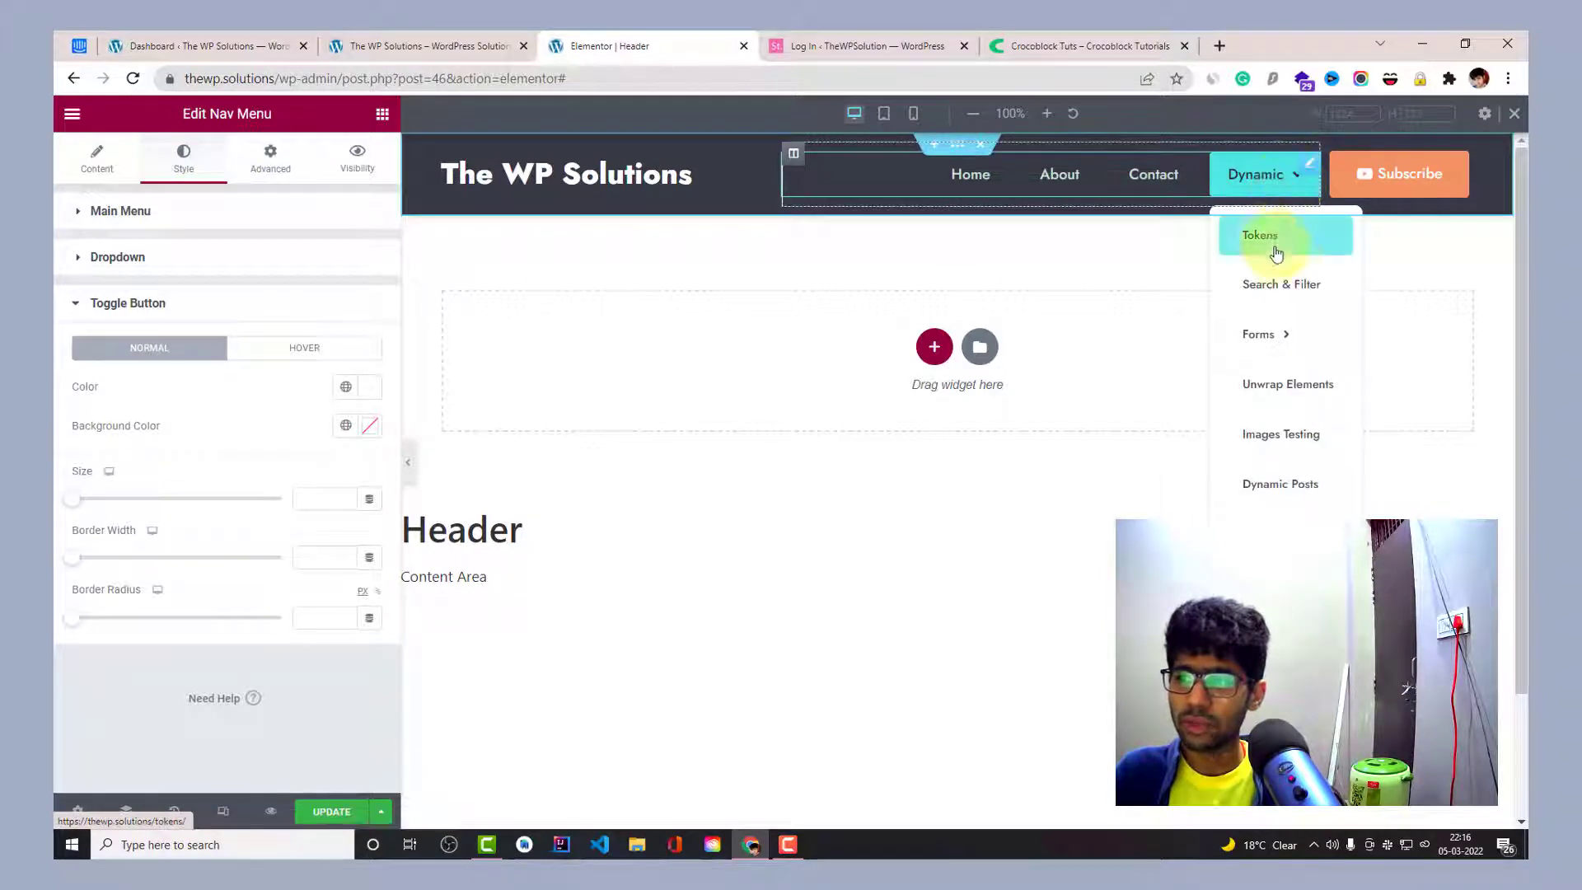
Update the Header template and open its preview in a new browser tab.
left_click(311, 813)
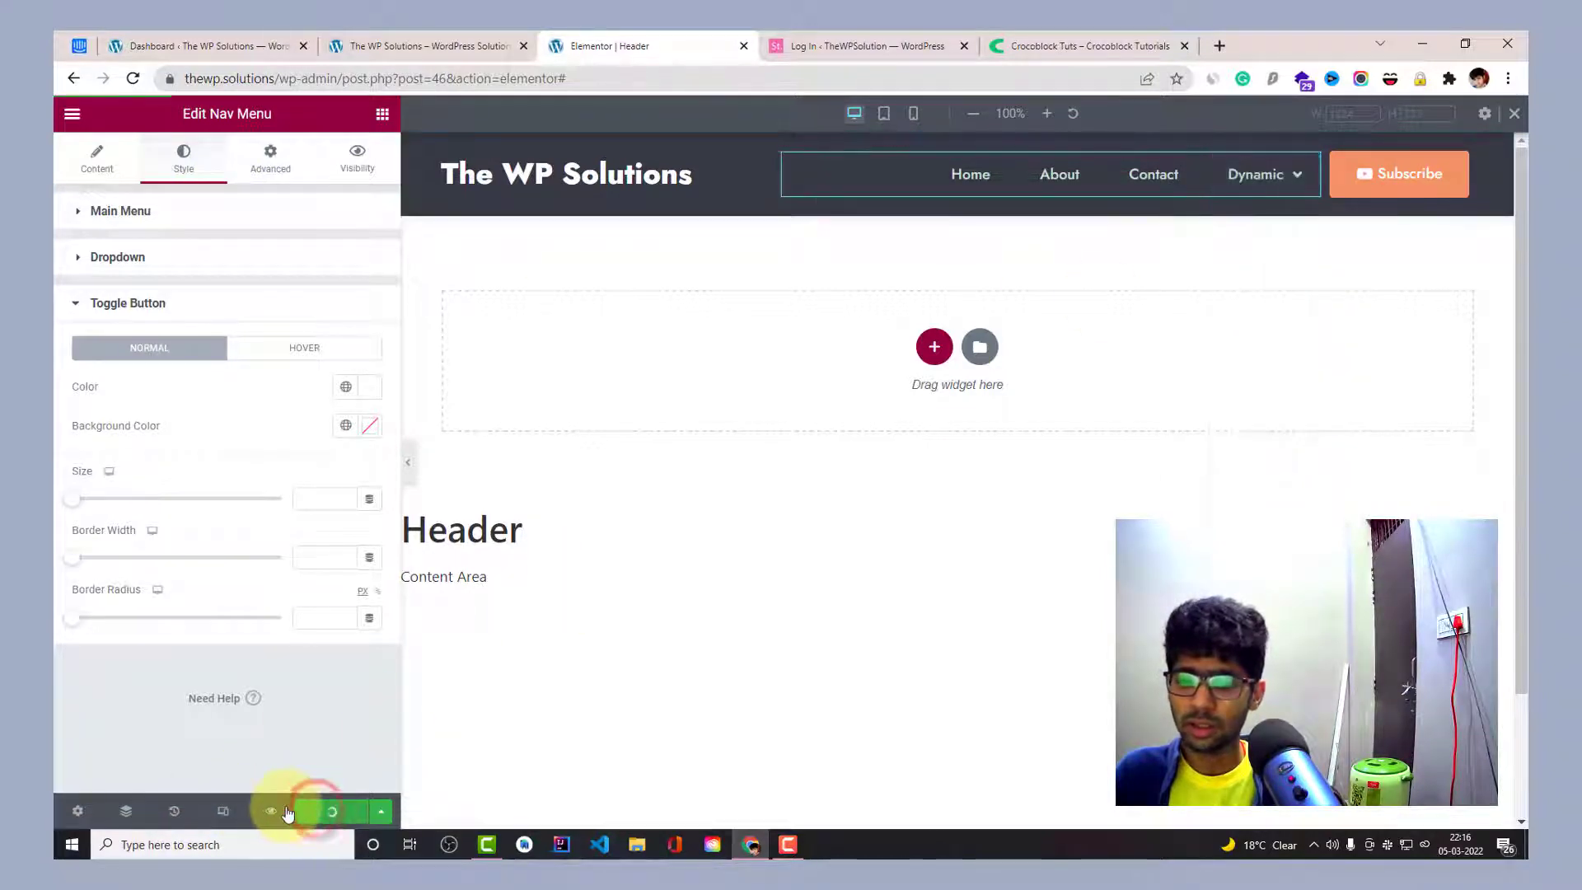
left_click(272, 814)
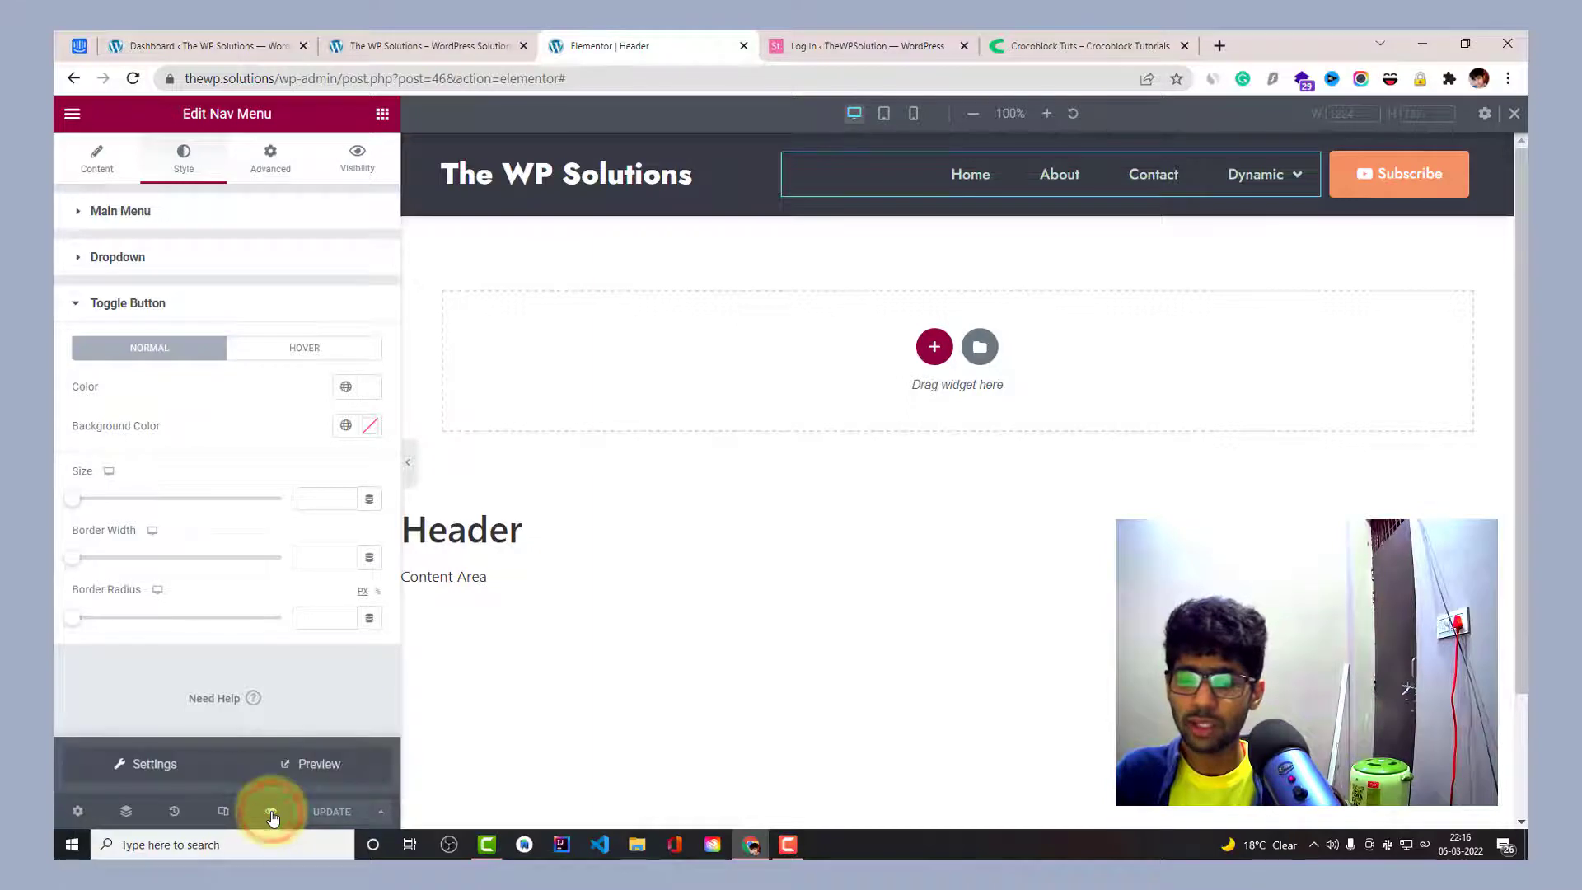
left_click(313, 777)
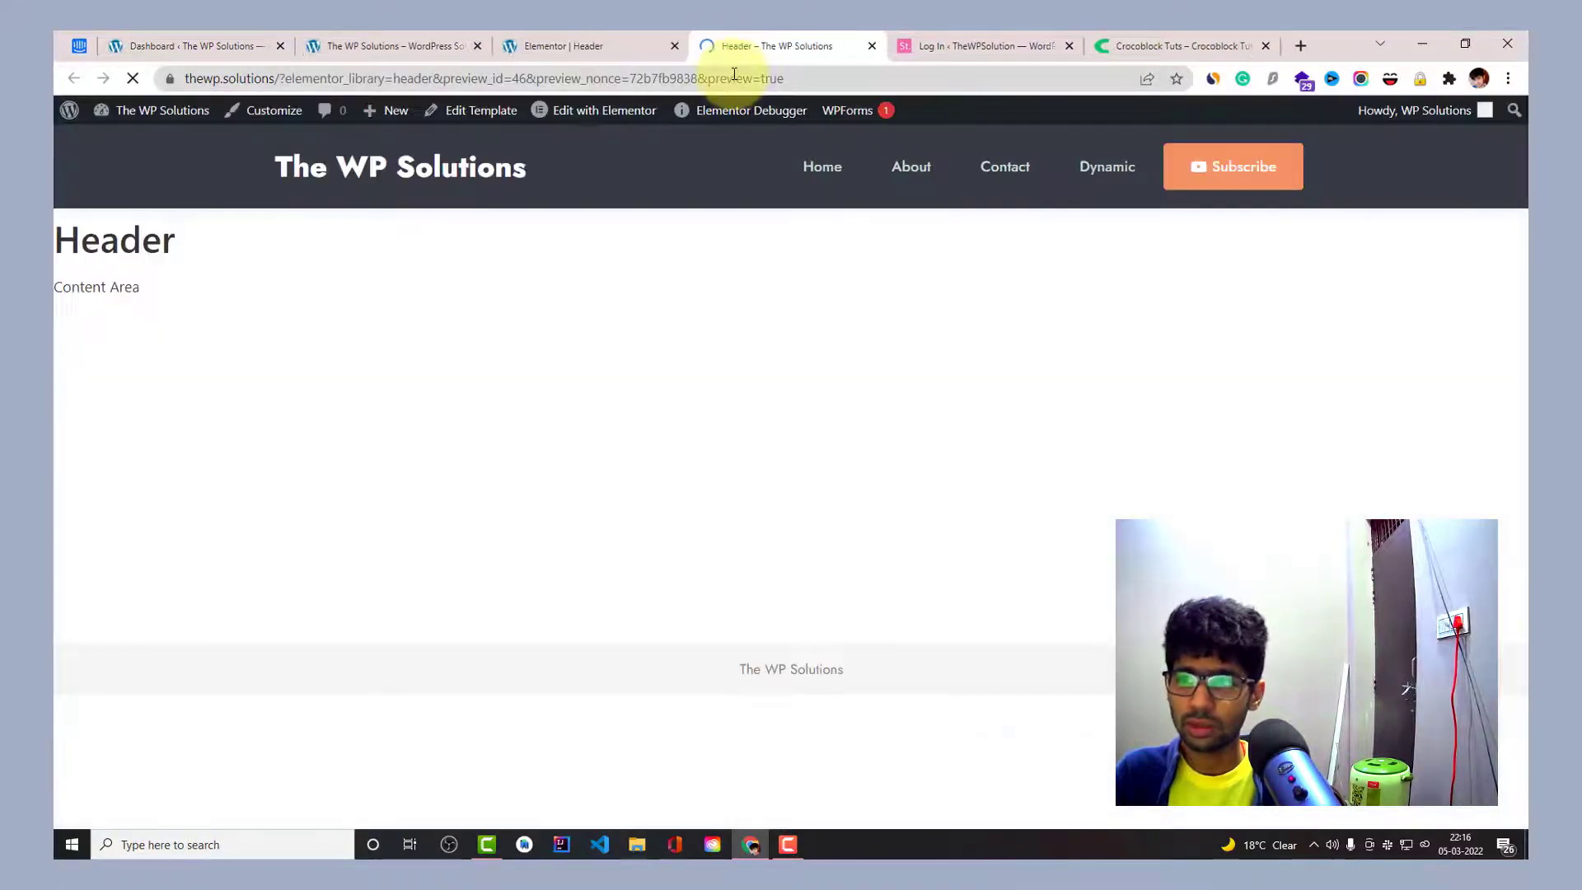
Inspect the Tokens item of the Dynamic submenu in the browser's developer tools and enlarge the inspector.
mouse_move(1098, 173)
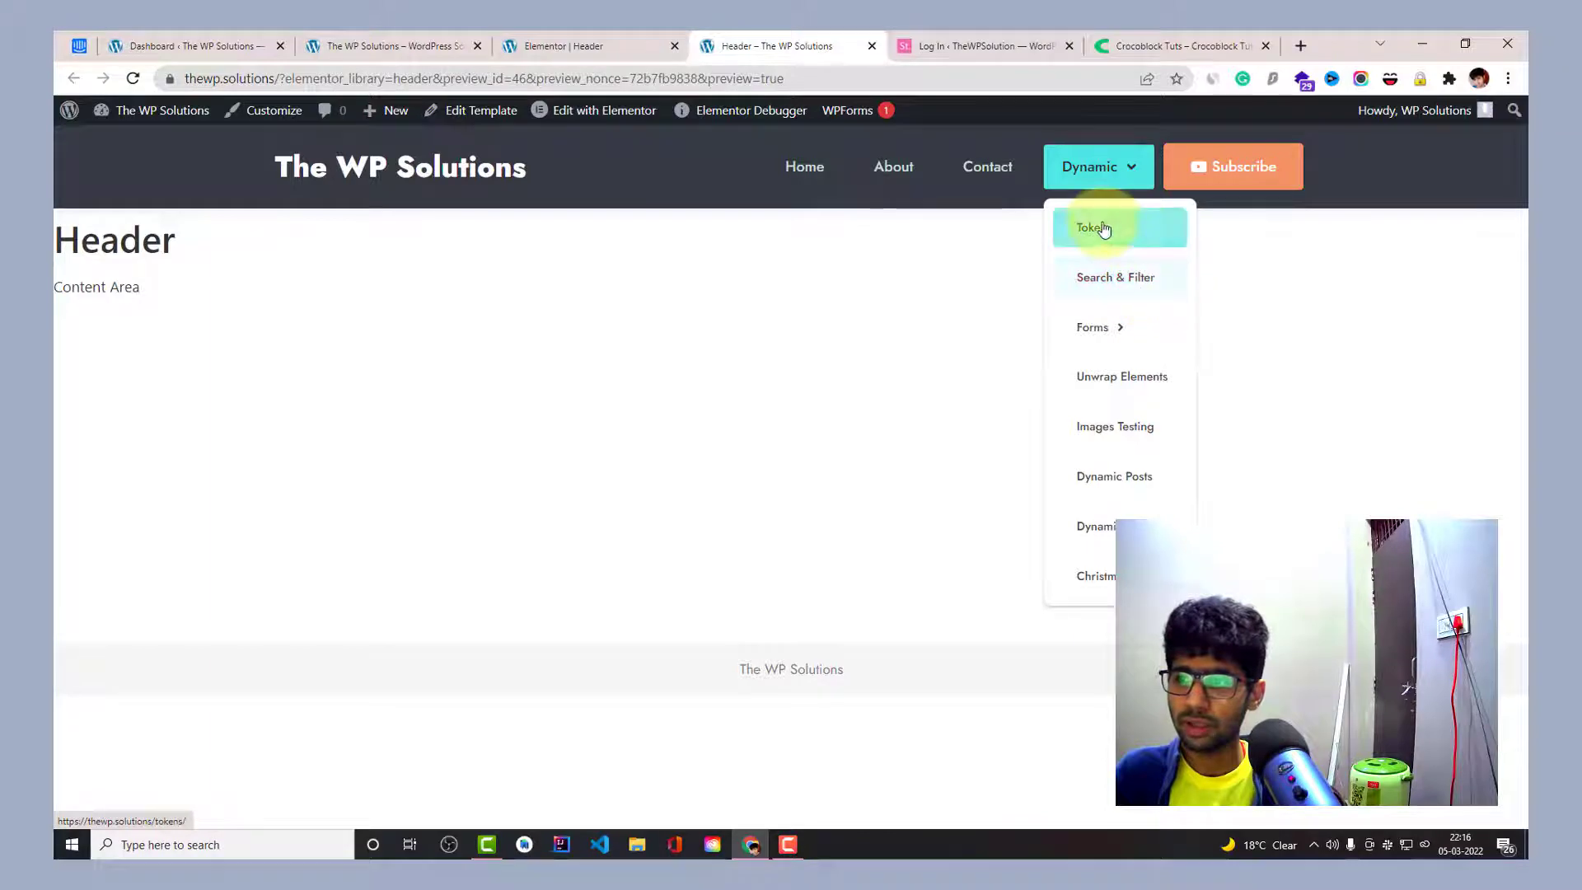
right_click(1123, 250)
left_click(1166, 390)
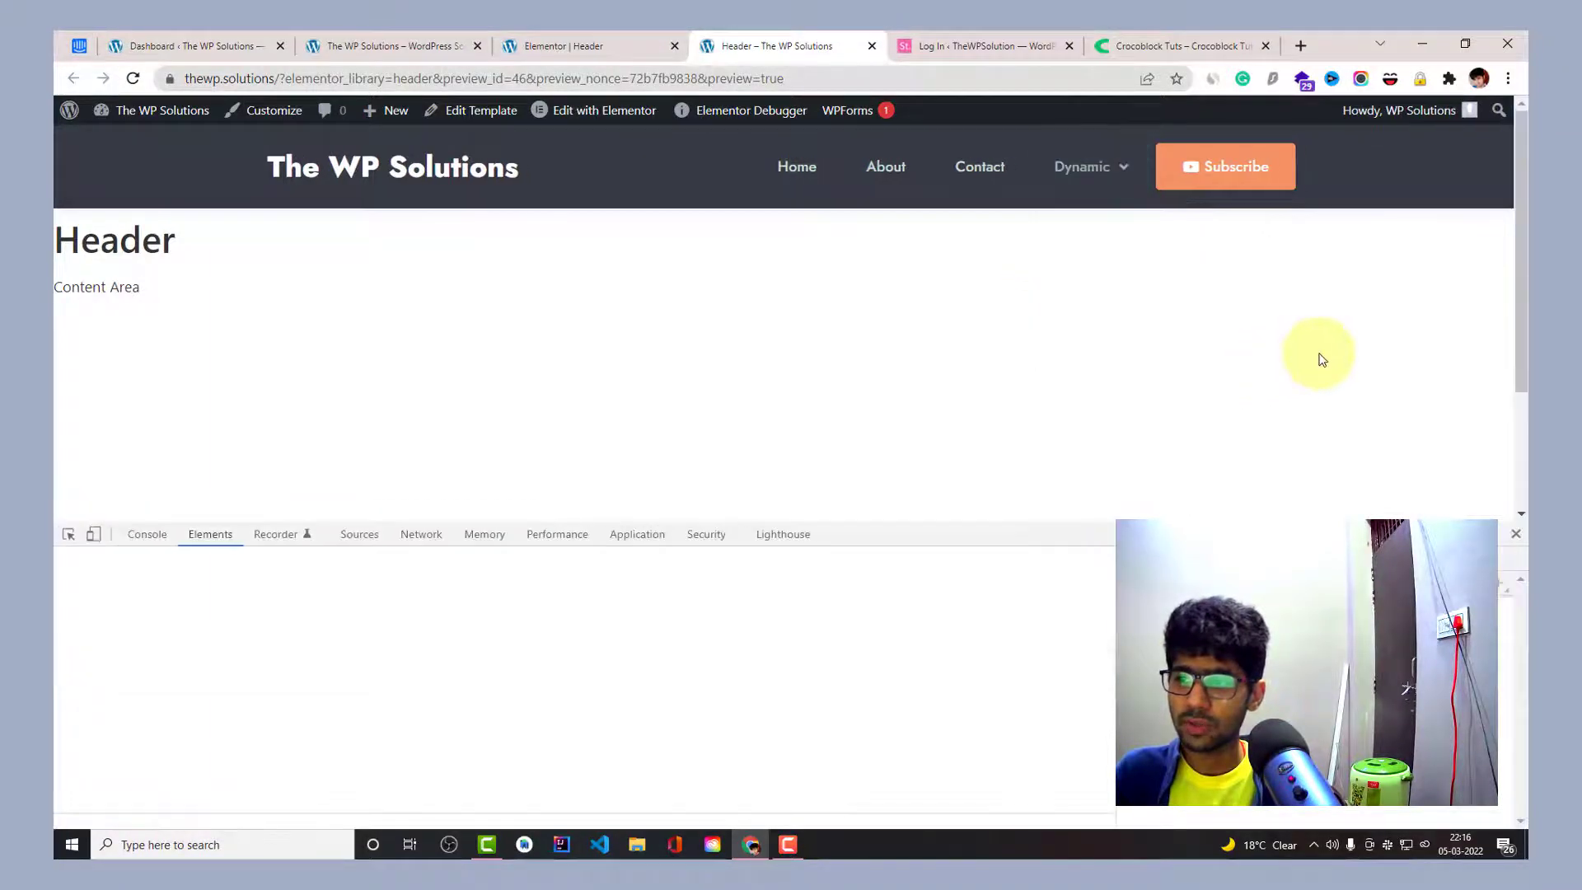
left_click_drag(842, 523, 851, 346)
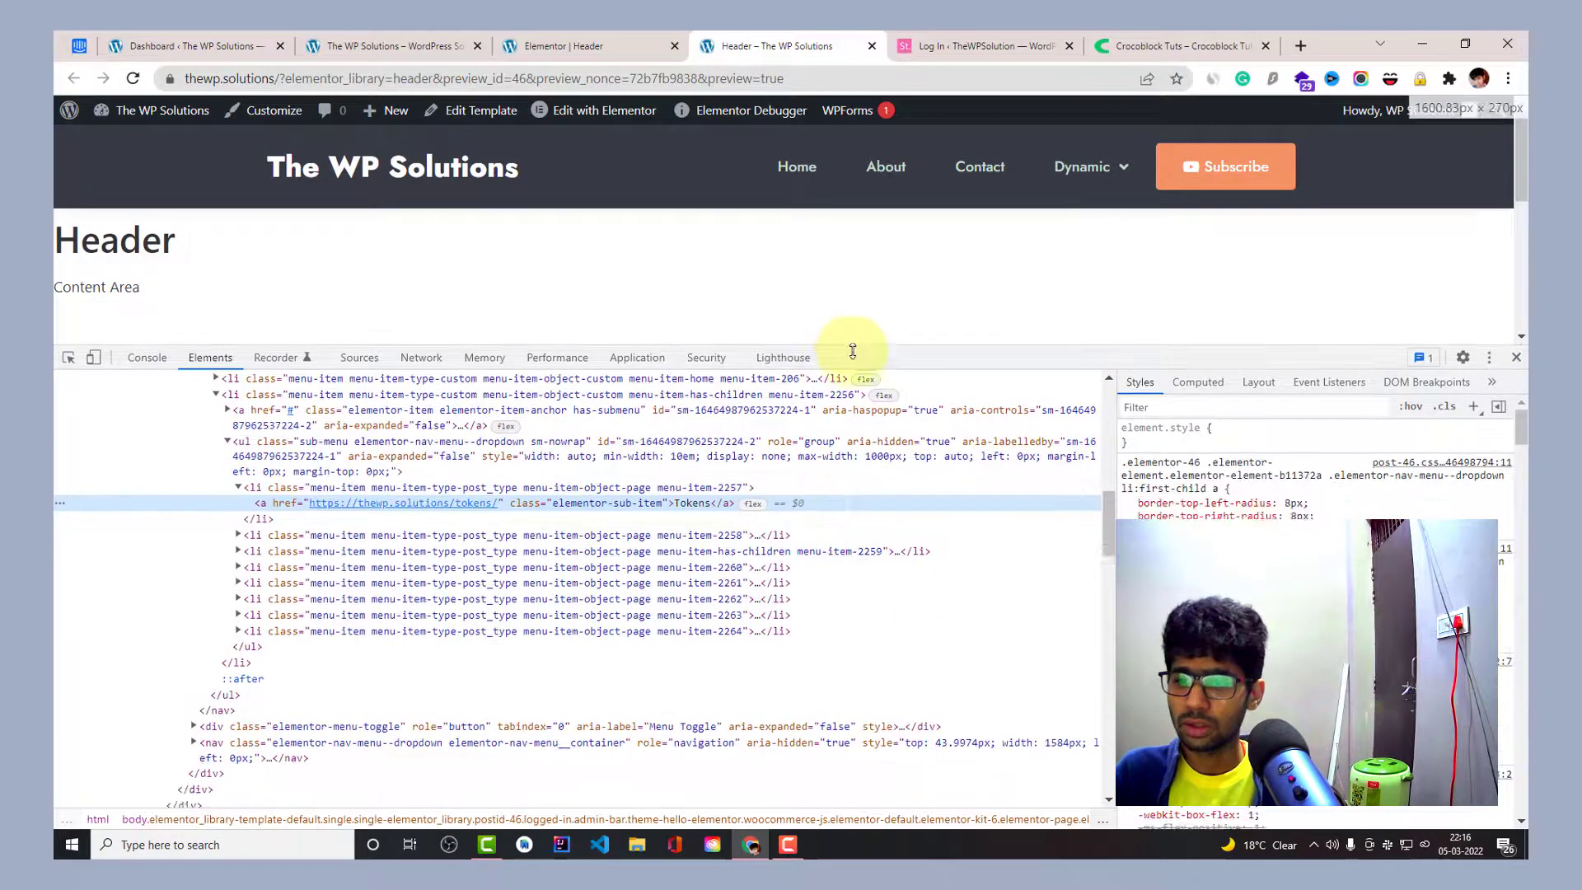
Set the inline display value of the Dynamic submenu's list element to block to keep the dropdown open.
mouse_move(1088, 180)
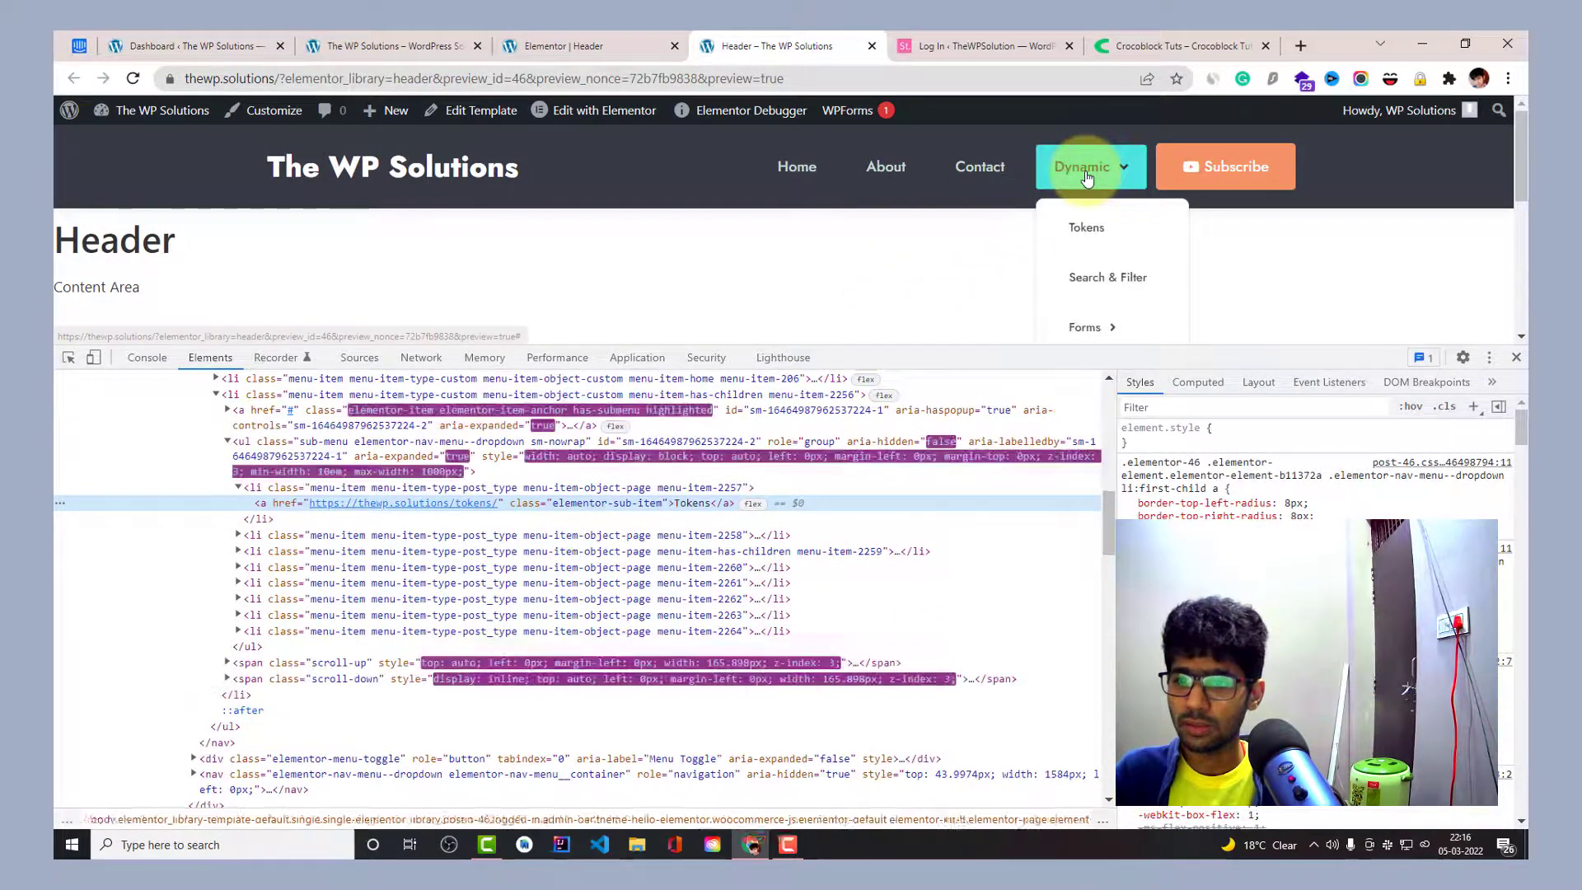
left_click(673, 463)
double_click(669, 458)
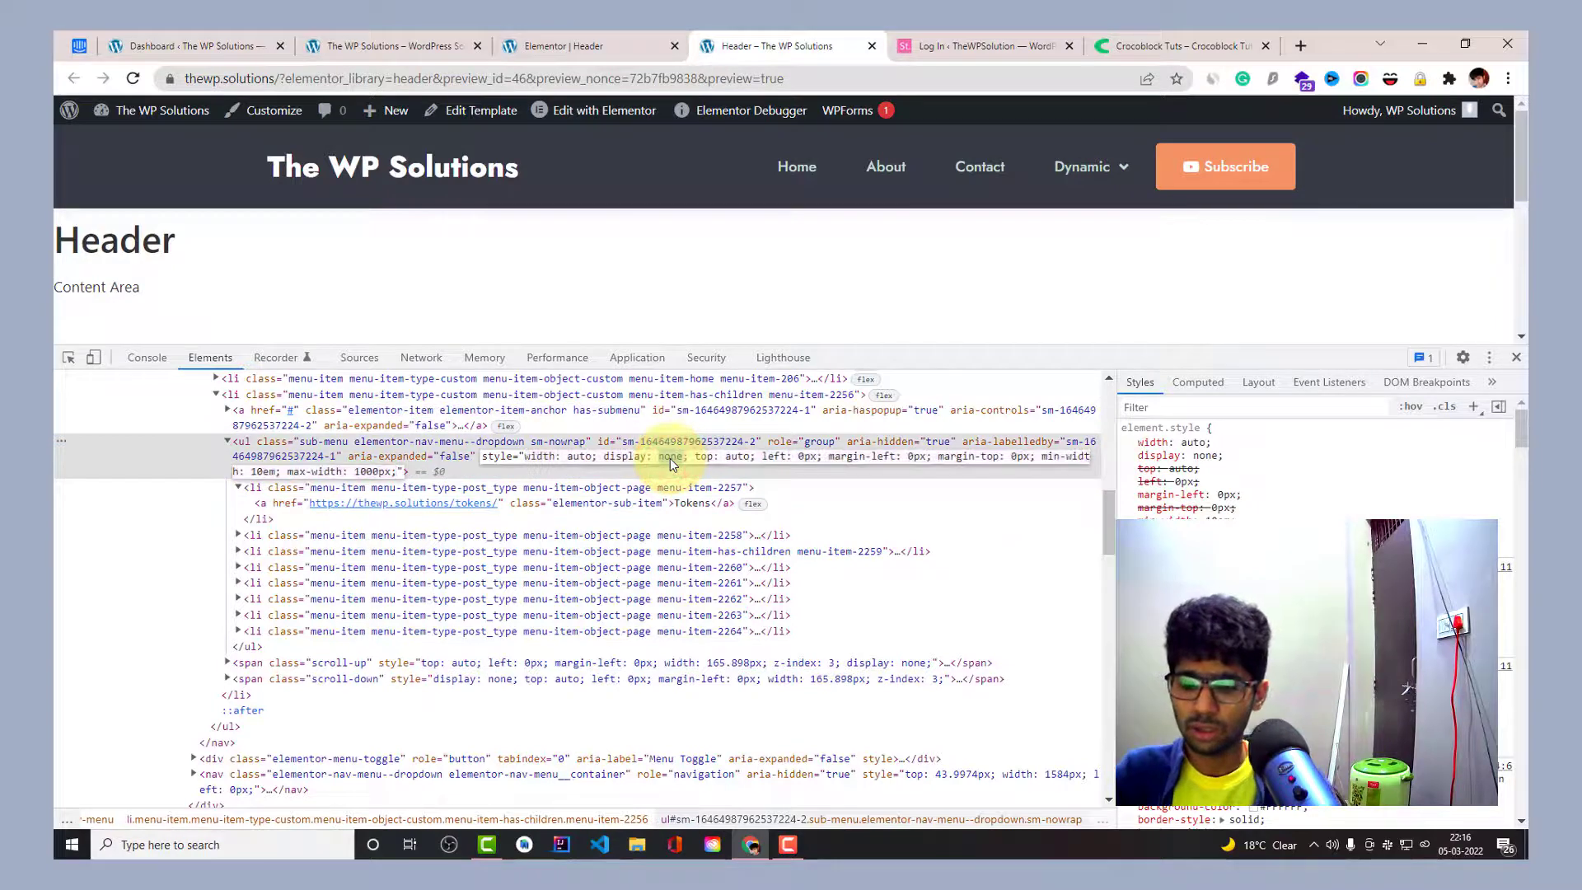
type("block")
key("Return")
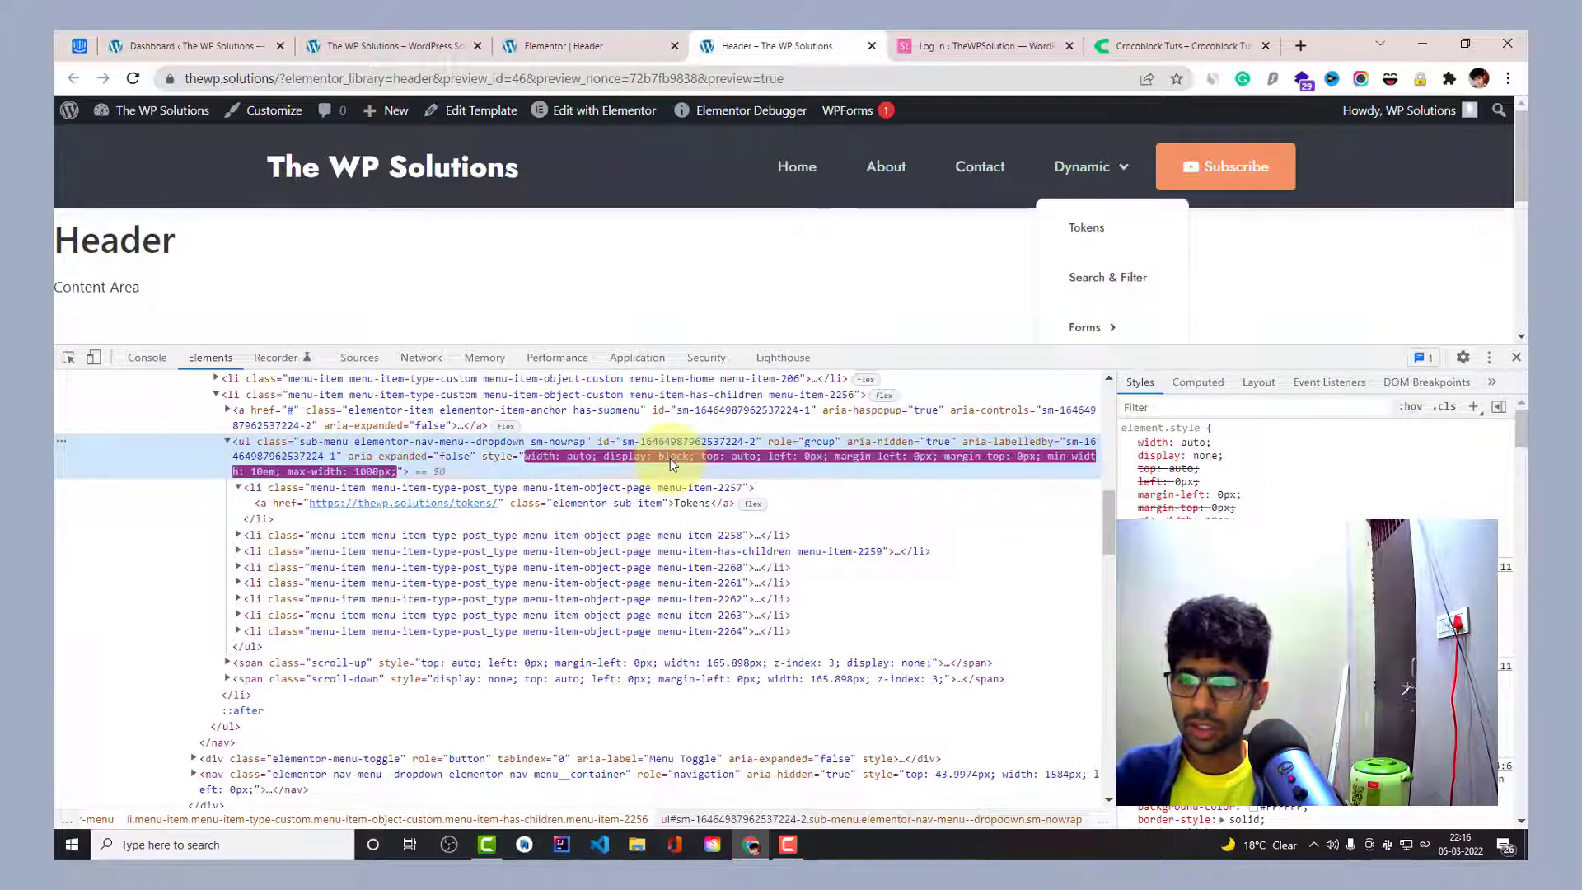
Inspect the Tokens link in the open dropdown and the submenu list element that contains it.
right_click(1087, 235)
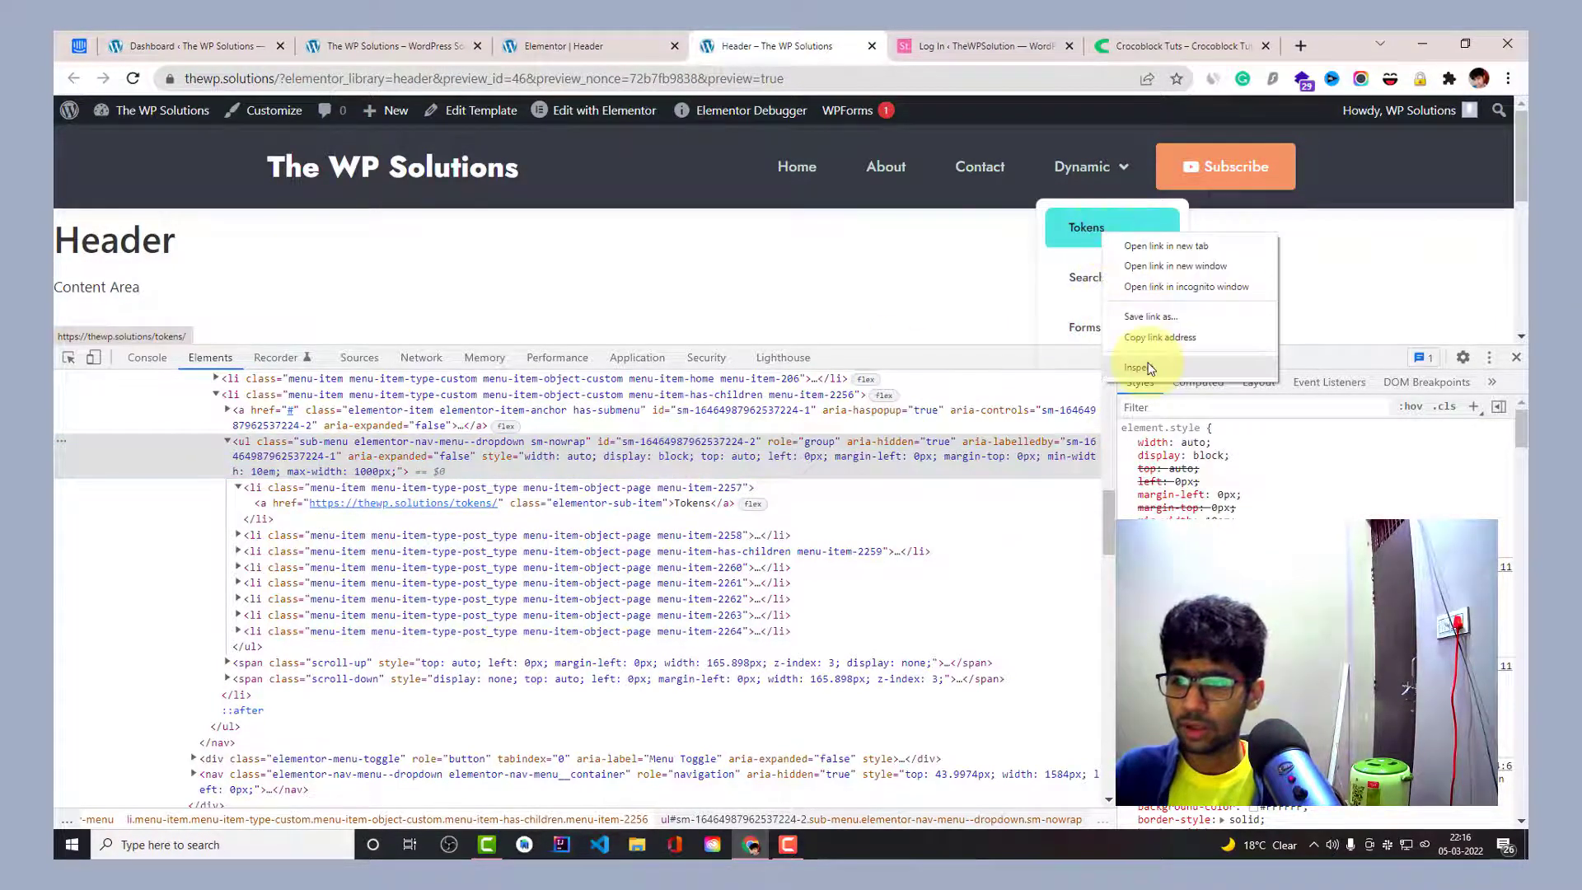
left_click(1153, 353)
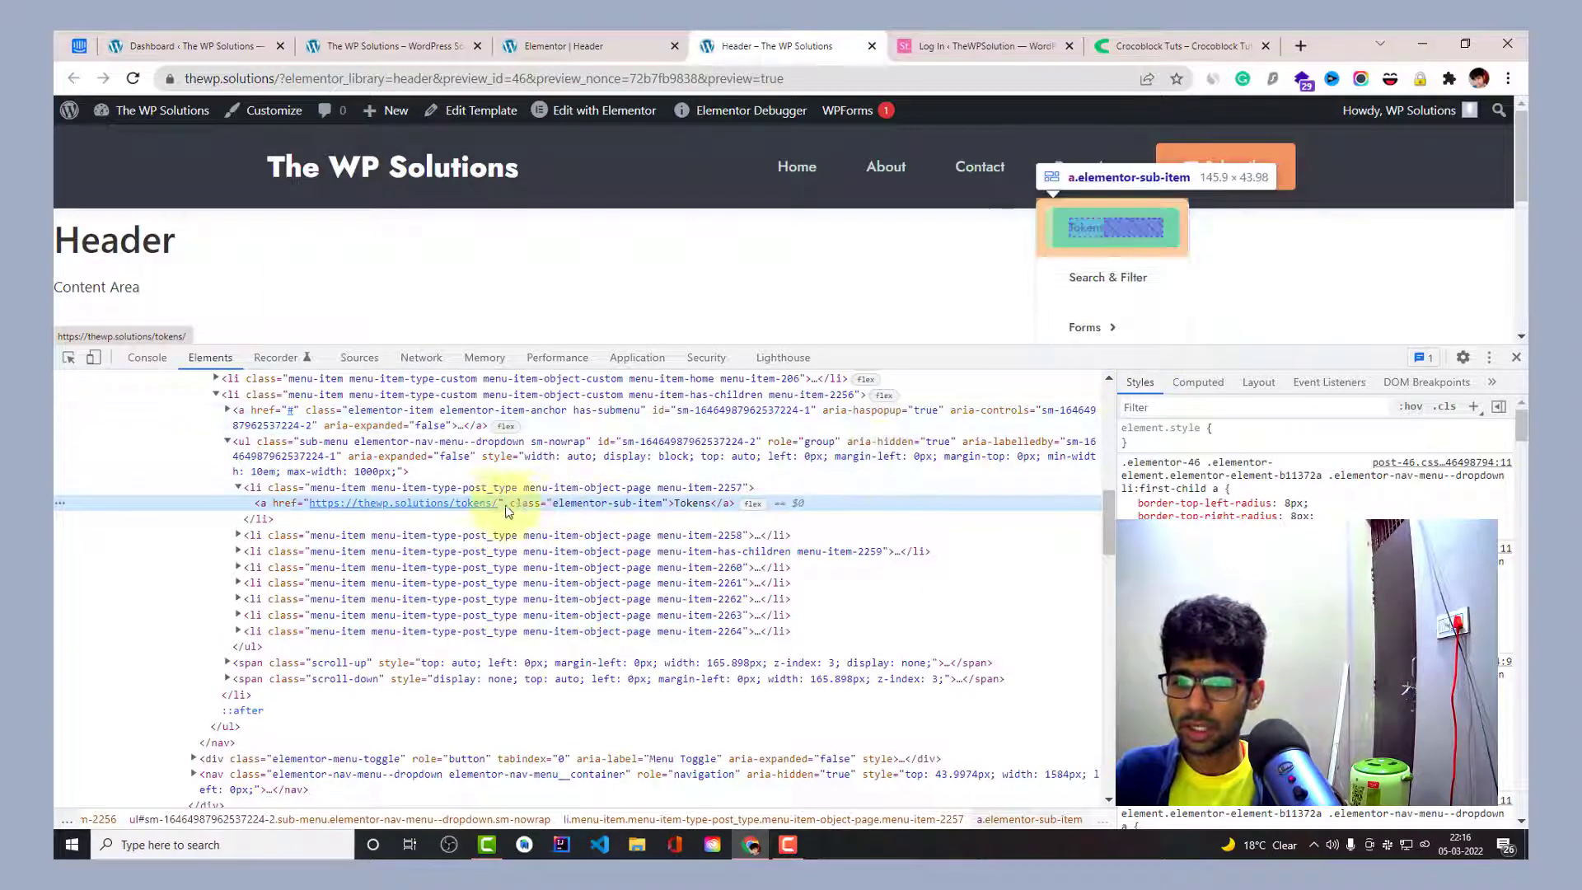
left_click(445, 458)
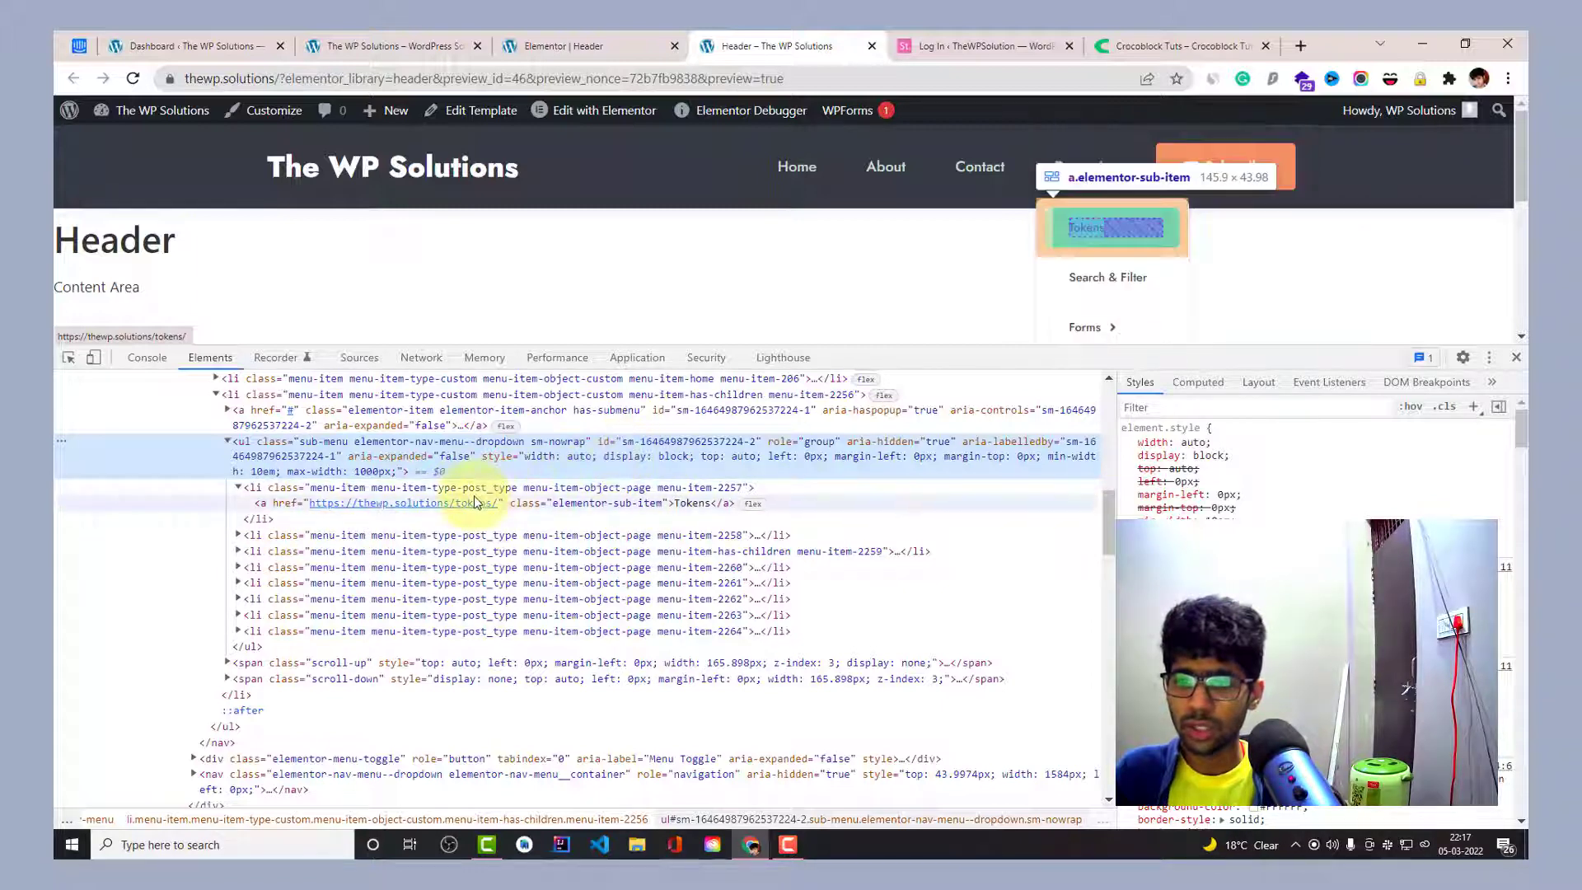
Return to the Elementor editor and examine the dropdown link rule in the Header template's custom CSS against the open Dynamic submenu.
left_click(586, 45)
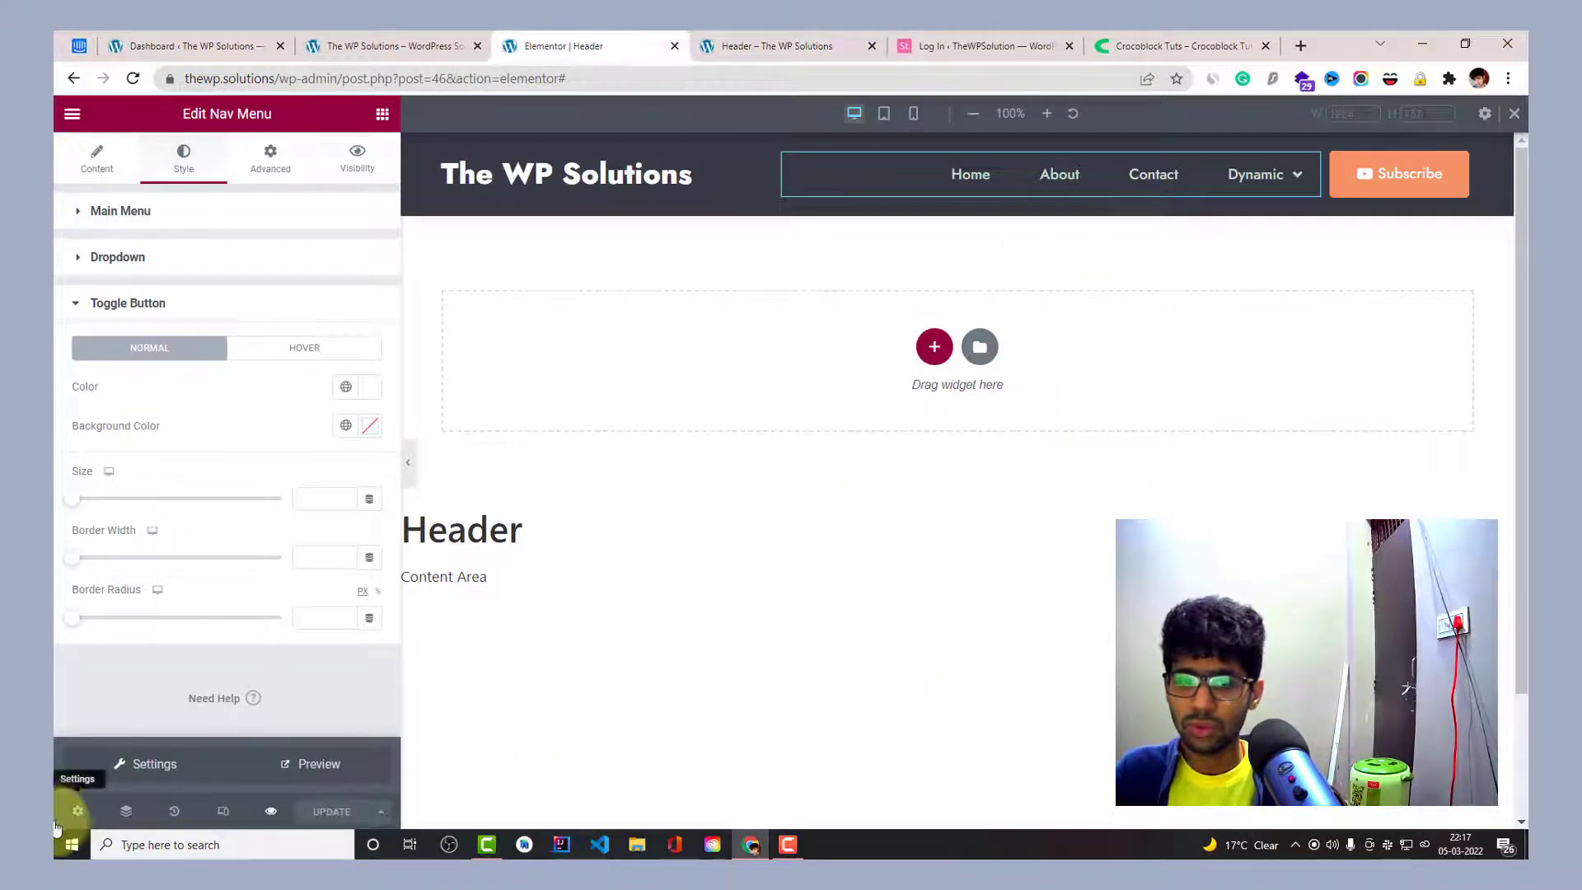
left_click(77, 810)
left_click(248, 173)
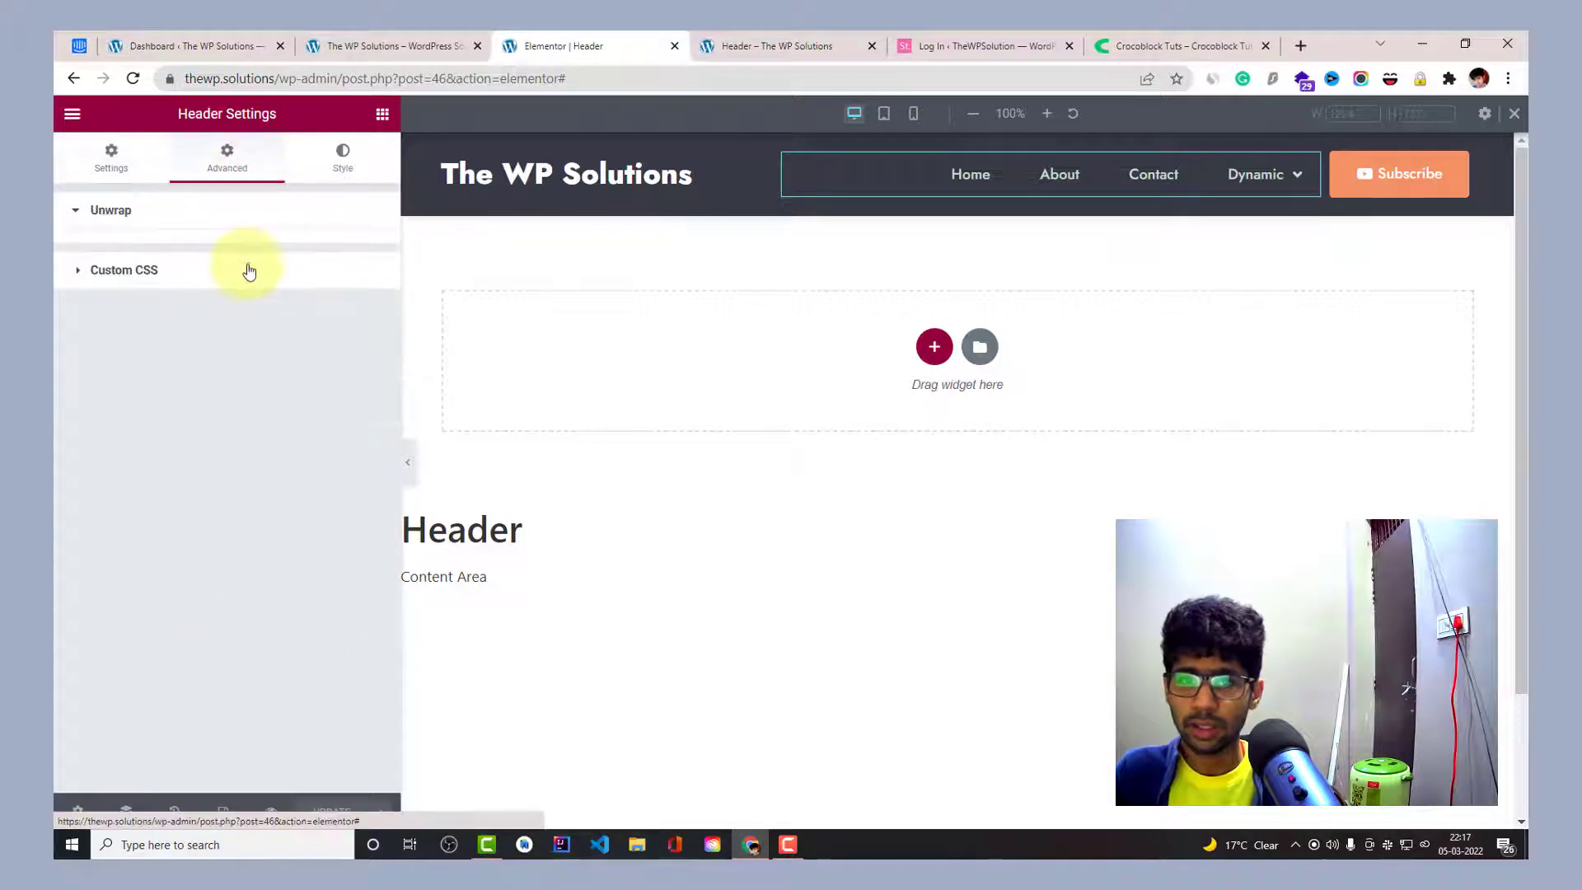
left_click(244, 260)
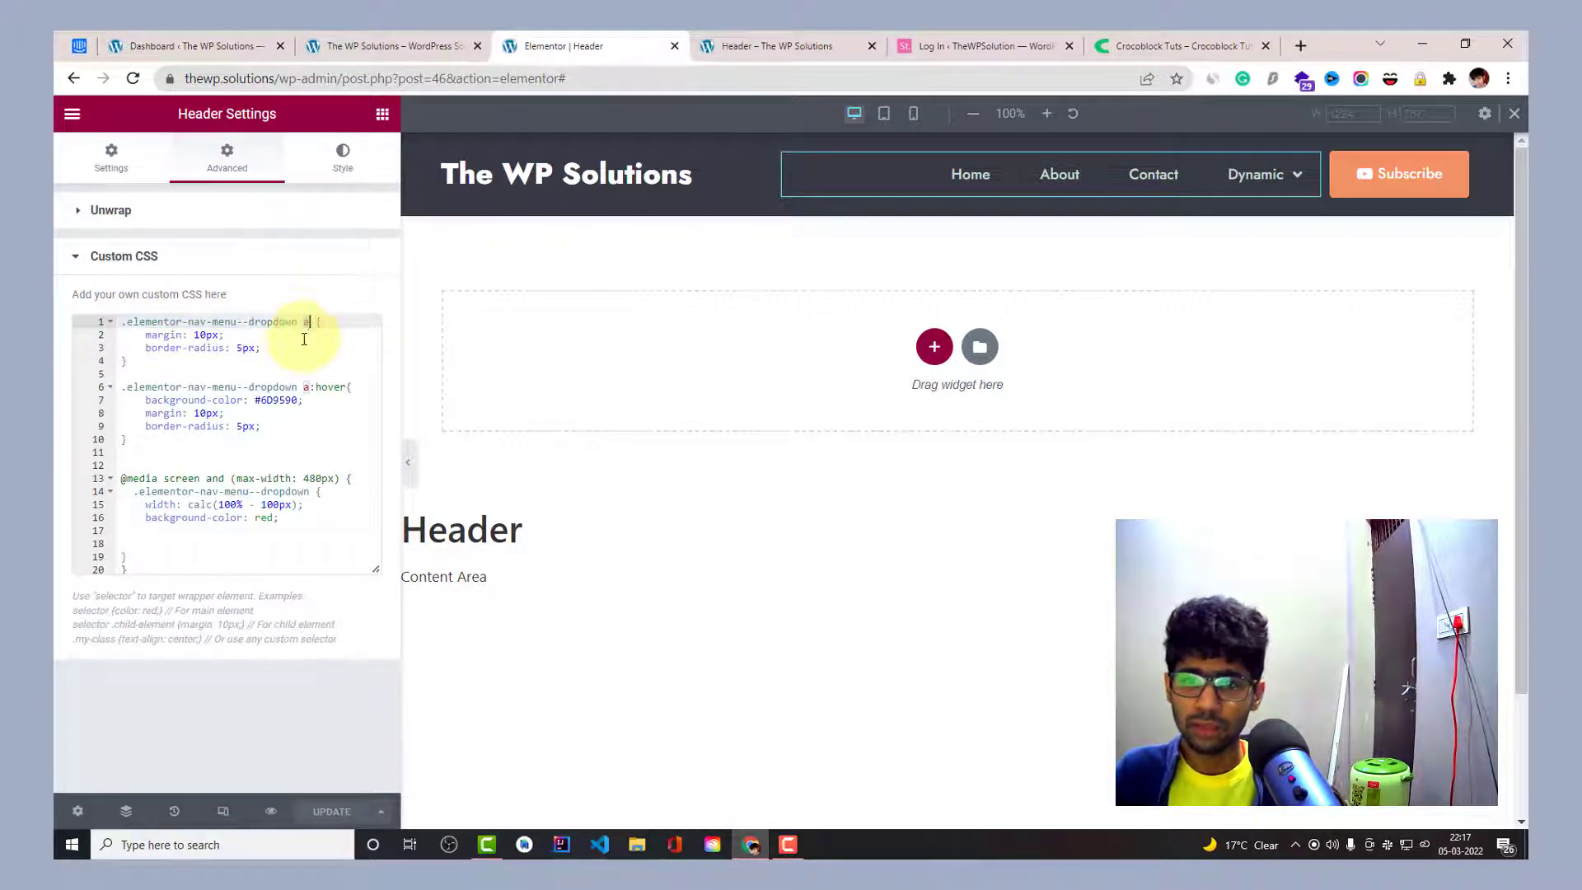
left_click(153, 336)
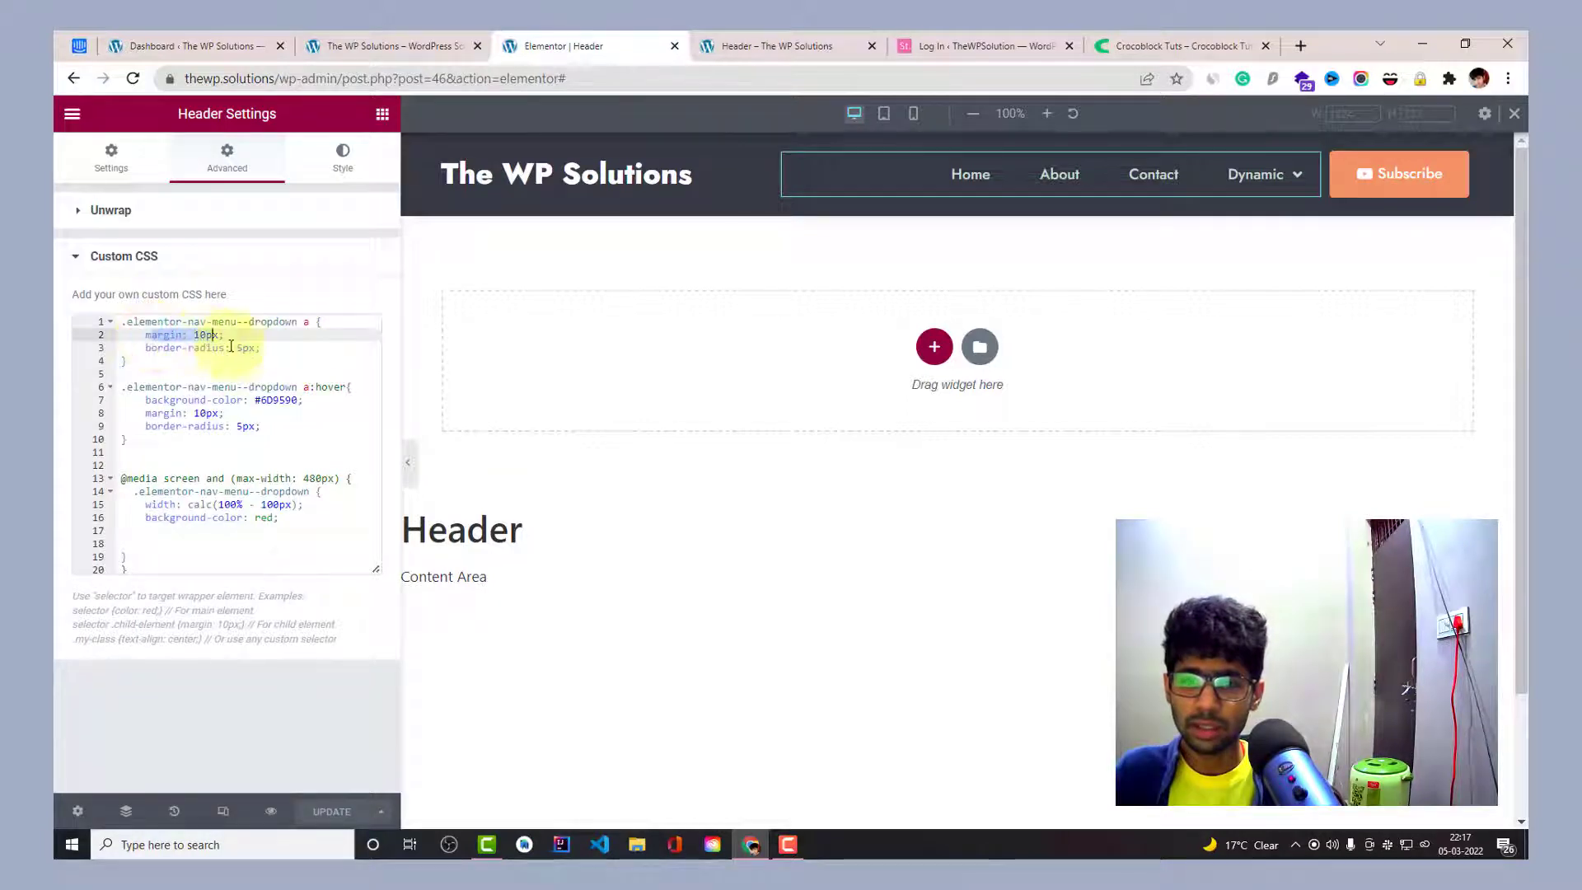
left_click_drag(222, 344, 274, 351)
mouse_move(1260, 178)
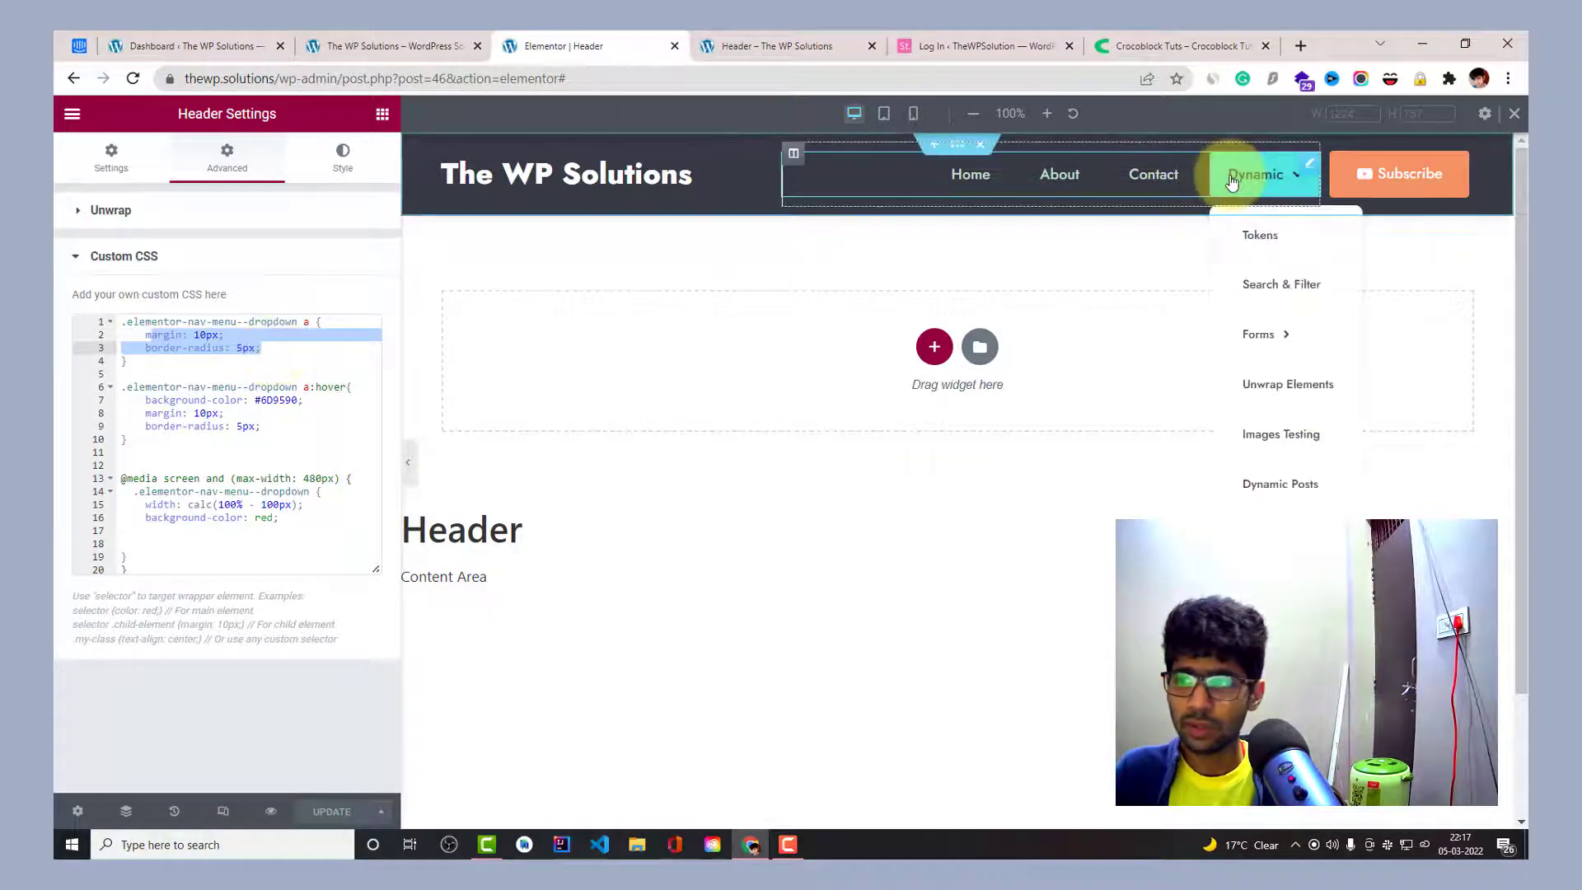
mouse_move(1250, 350)
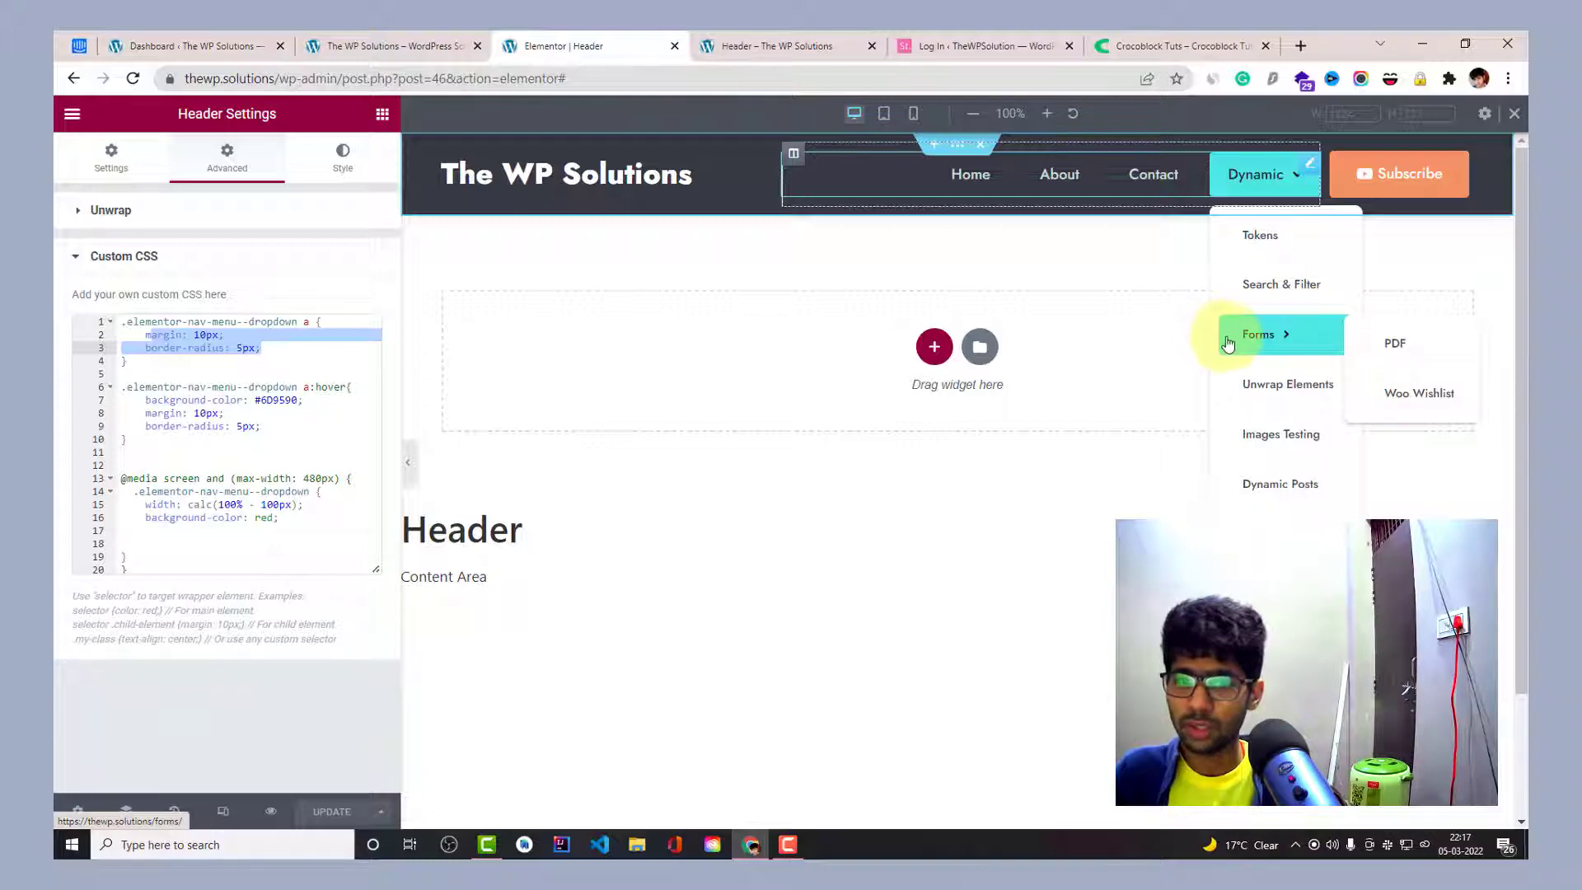
Try a 0px margin for the dropdown links in the custom CSS and preview the Dynamic submenu.
left_click(204, 336)
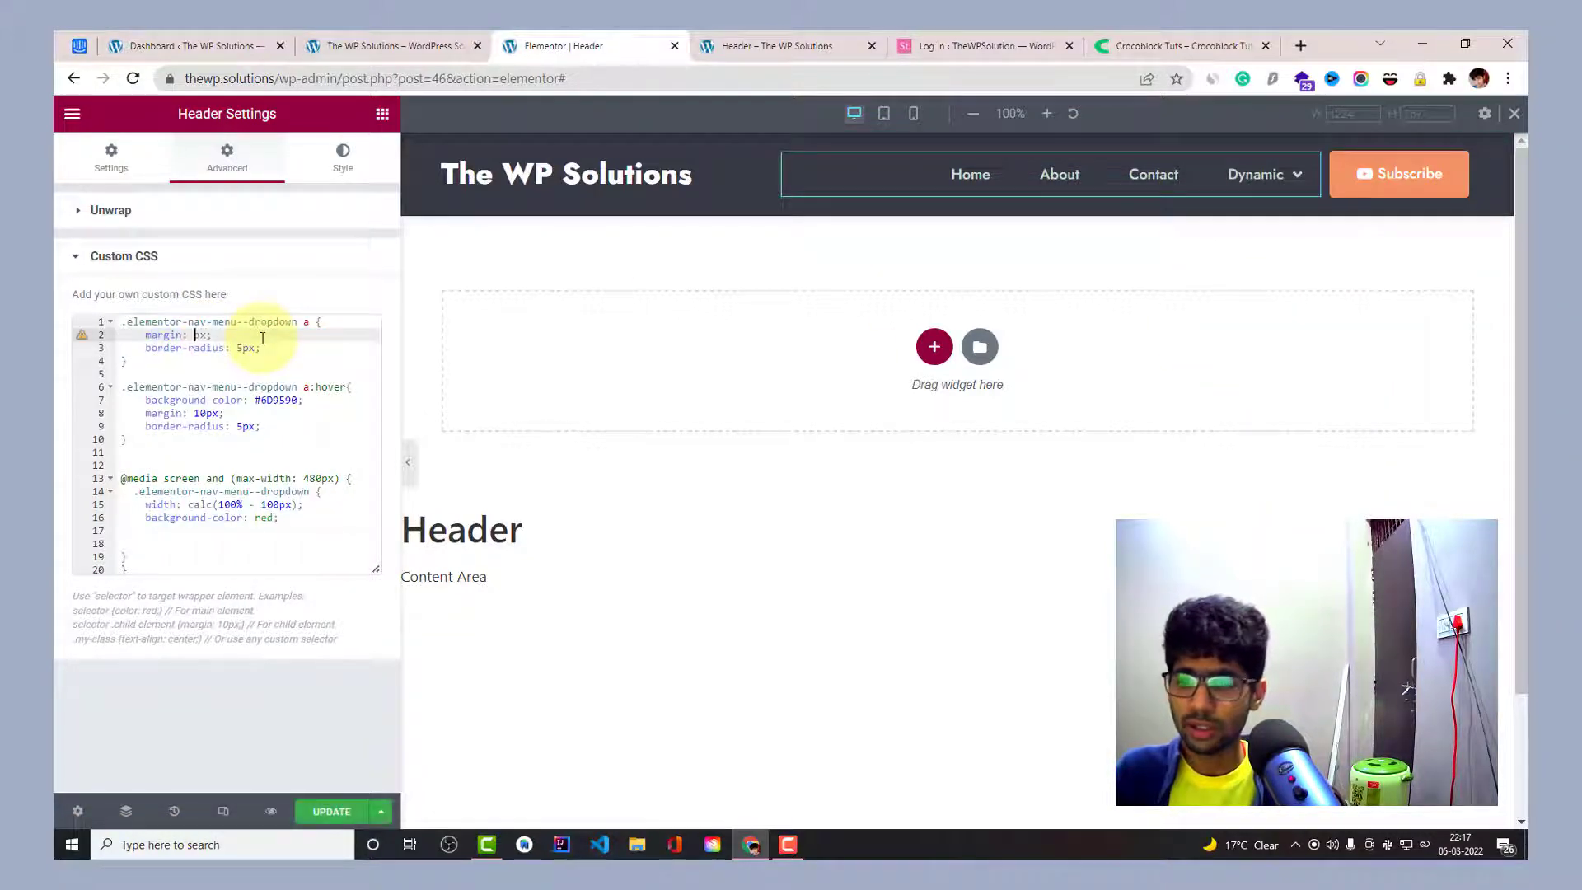
type("0")
mouse_move(1260, 173)
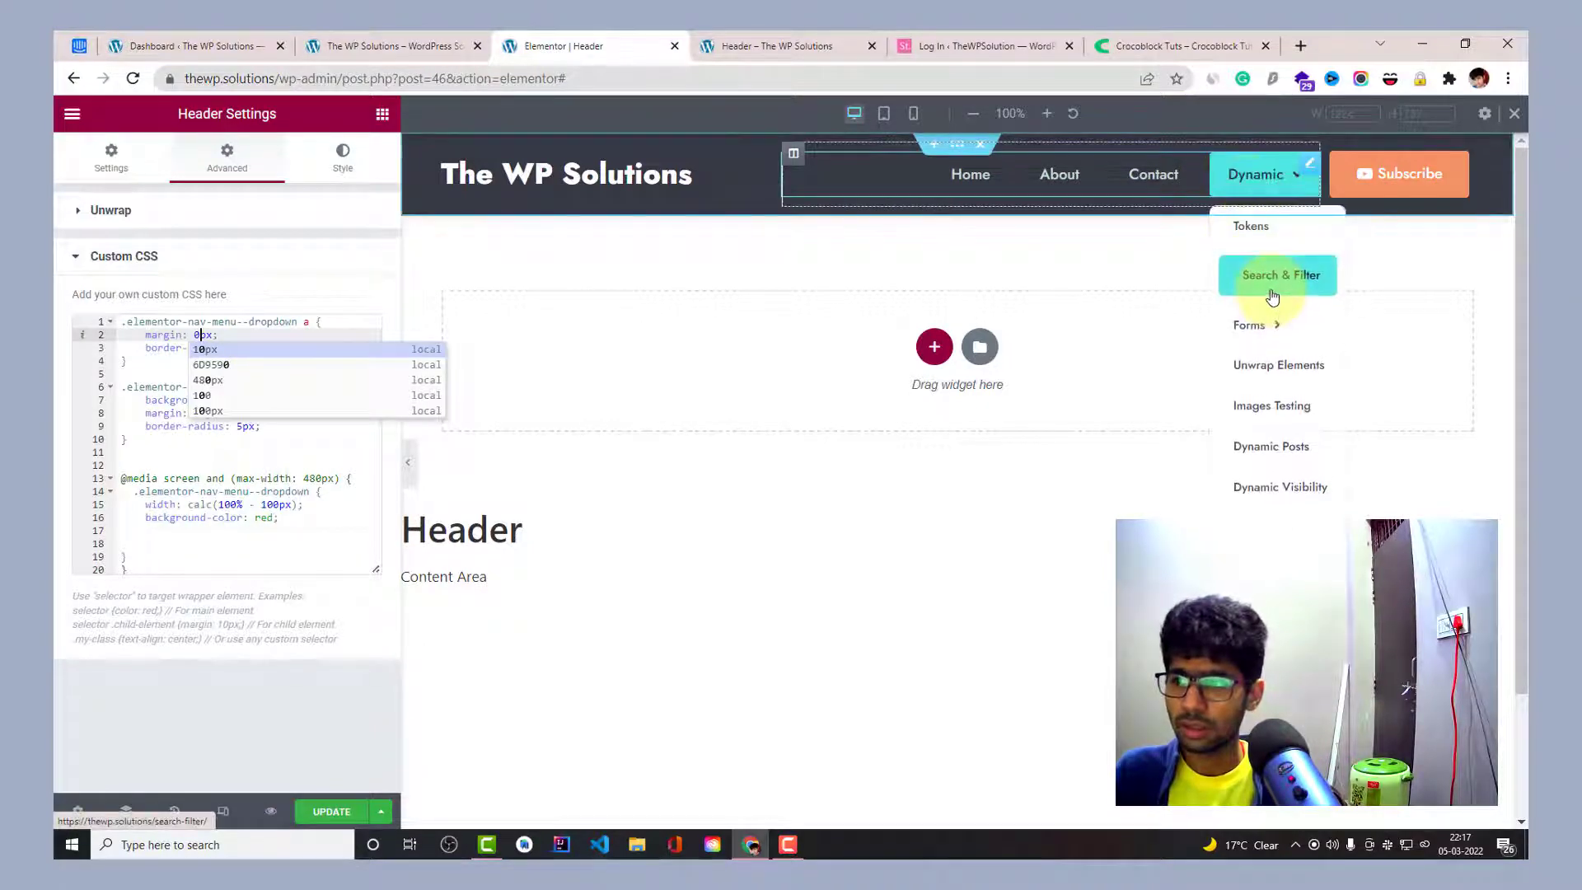
mouse_move(1273, 316)
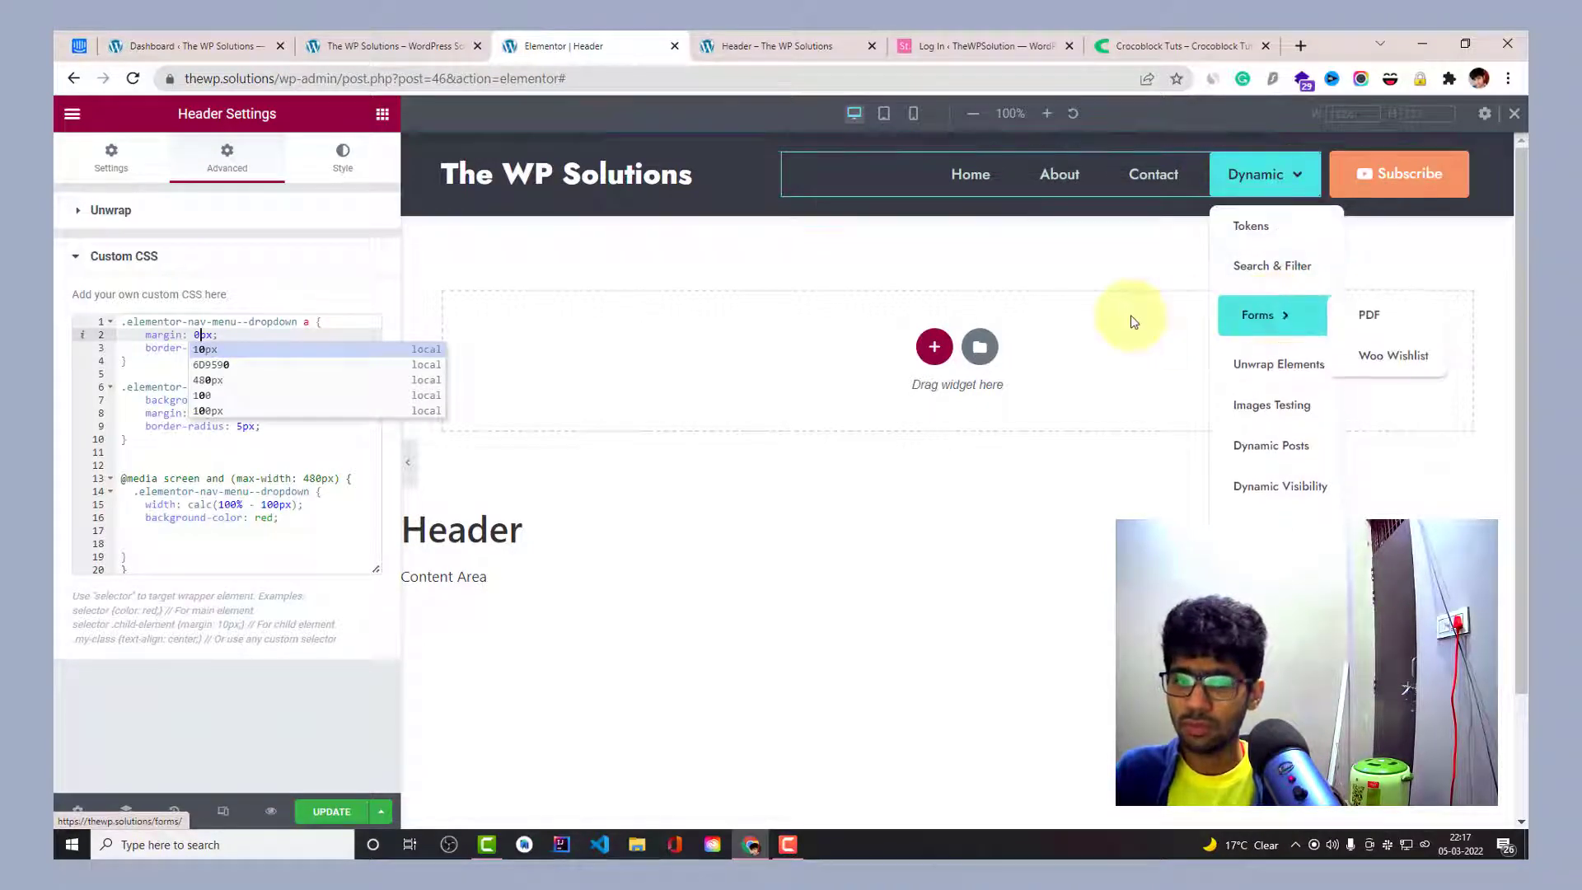
left_click(317, 426)
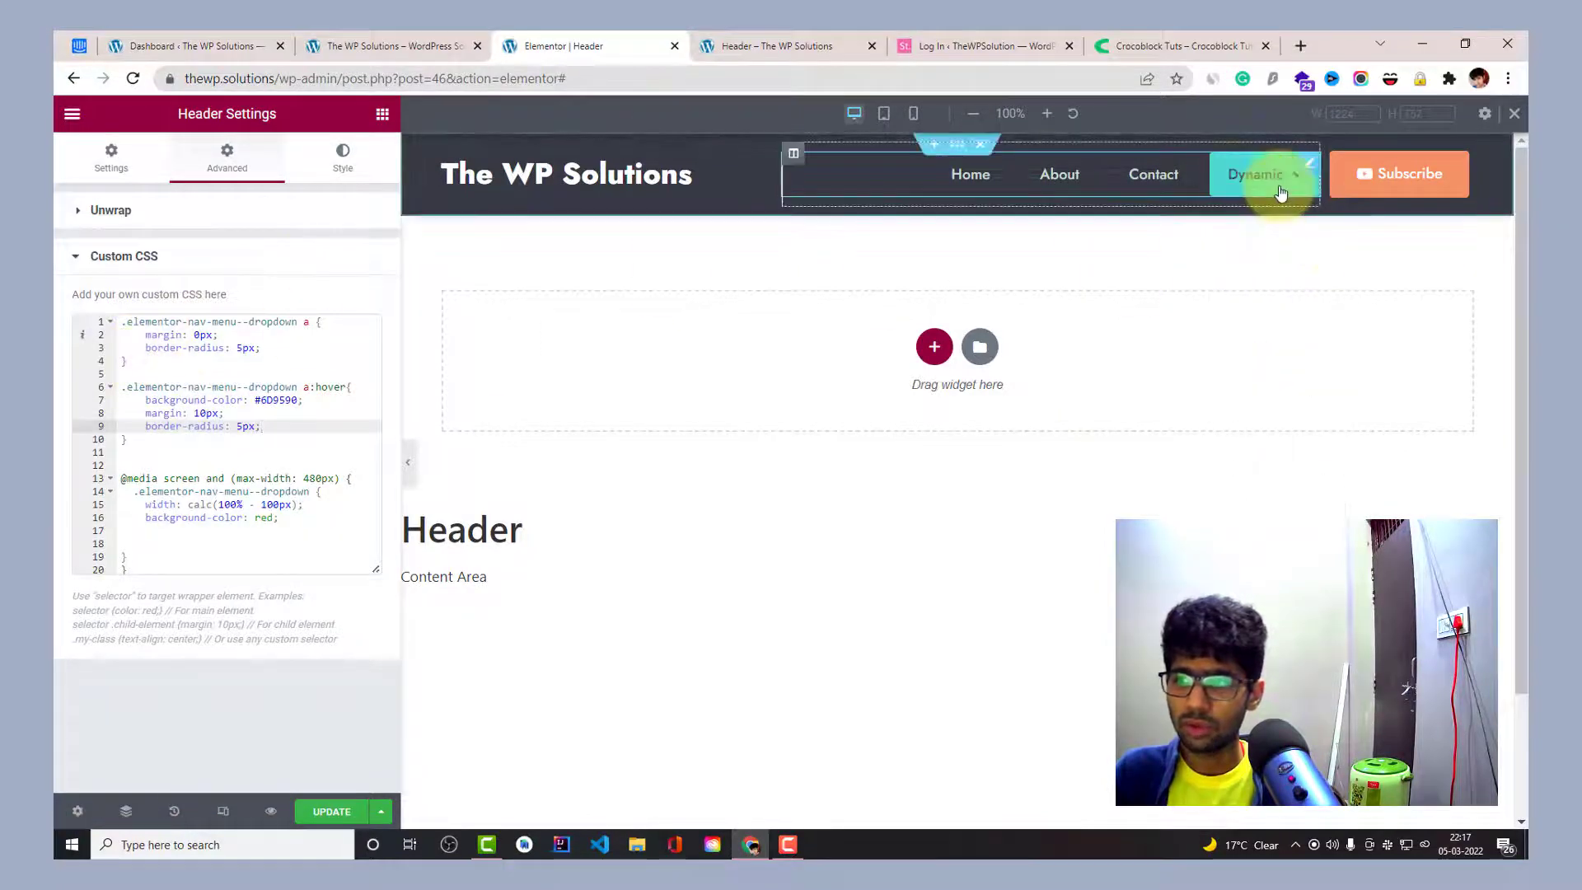
mouse_move(1279, 191)
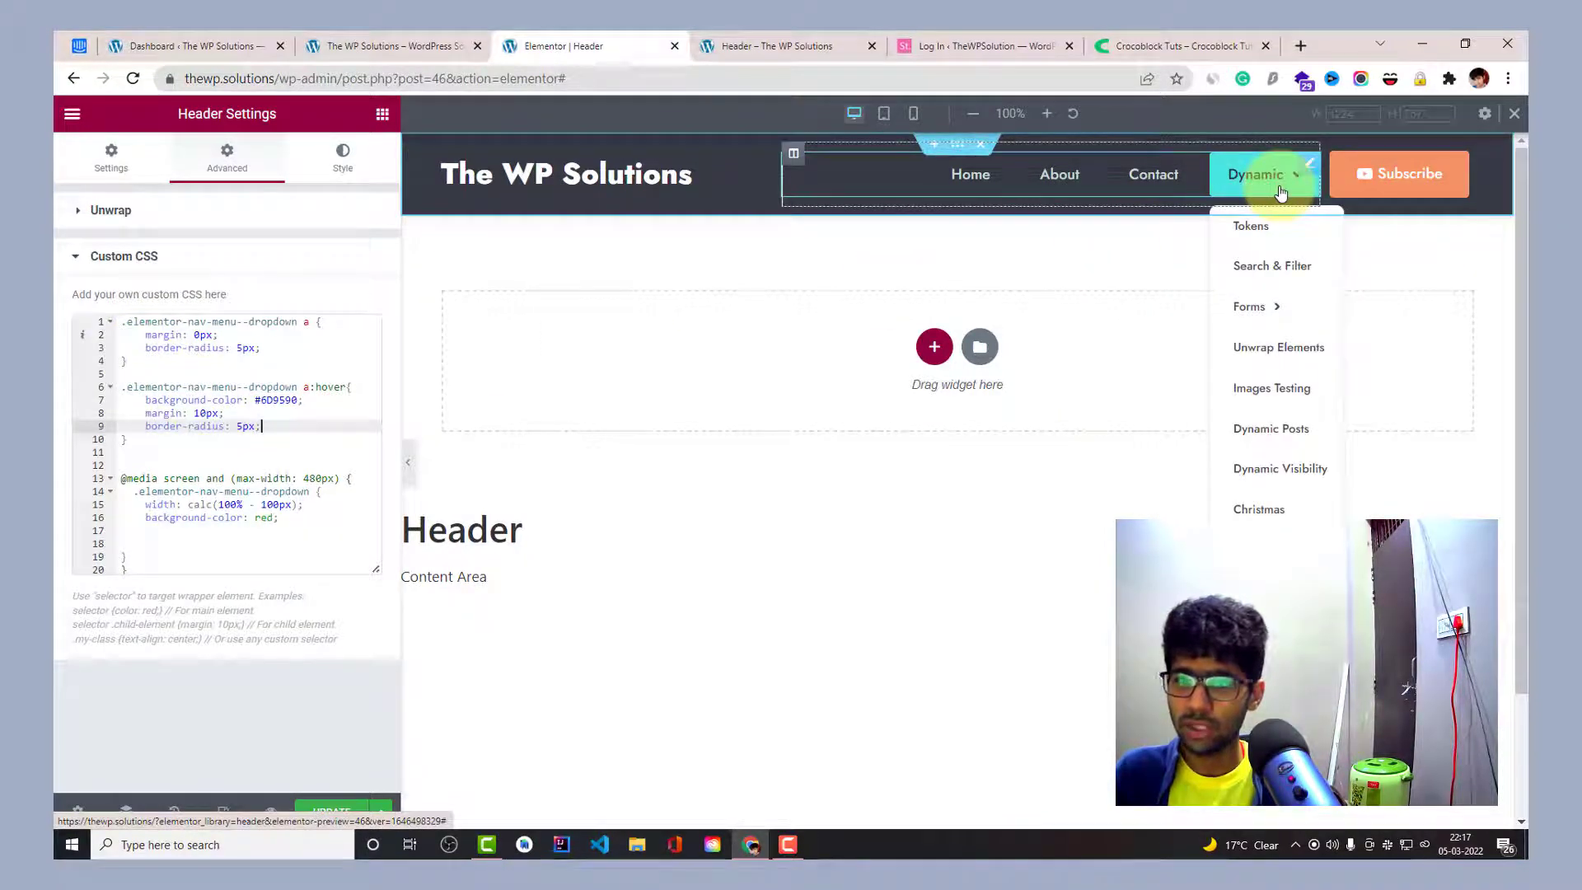
Restore the dropdown links' margin to 10px in the custom CSS and preview the submenu again.
left_click(190, 335)
type("1")
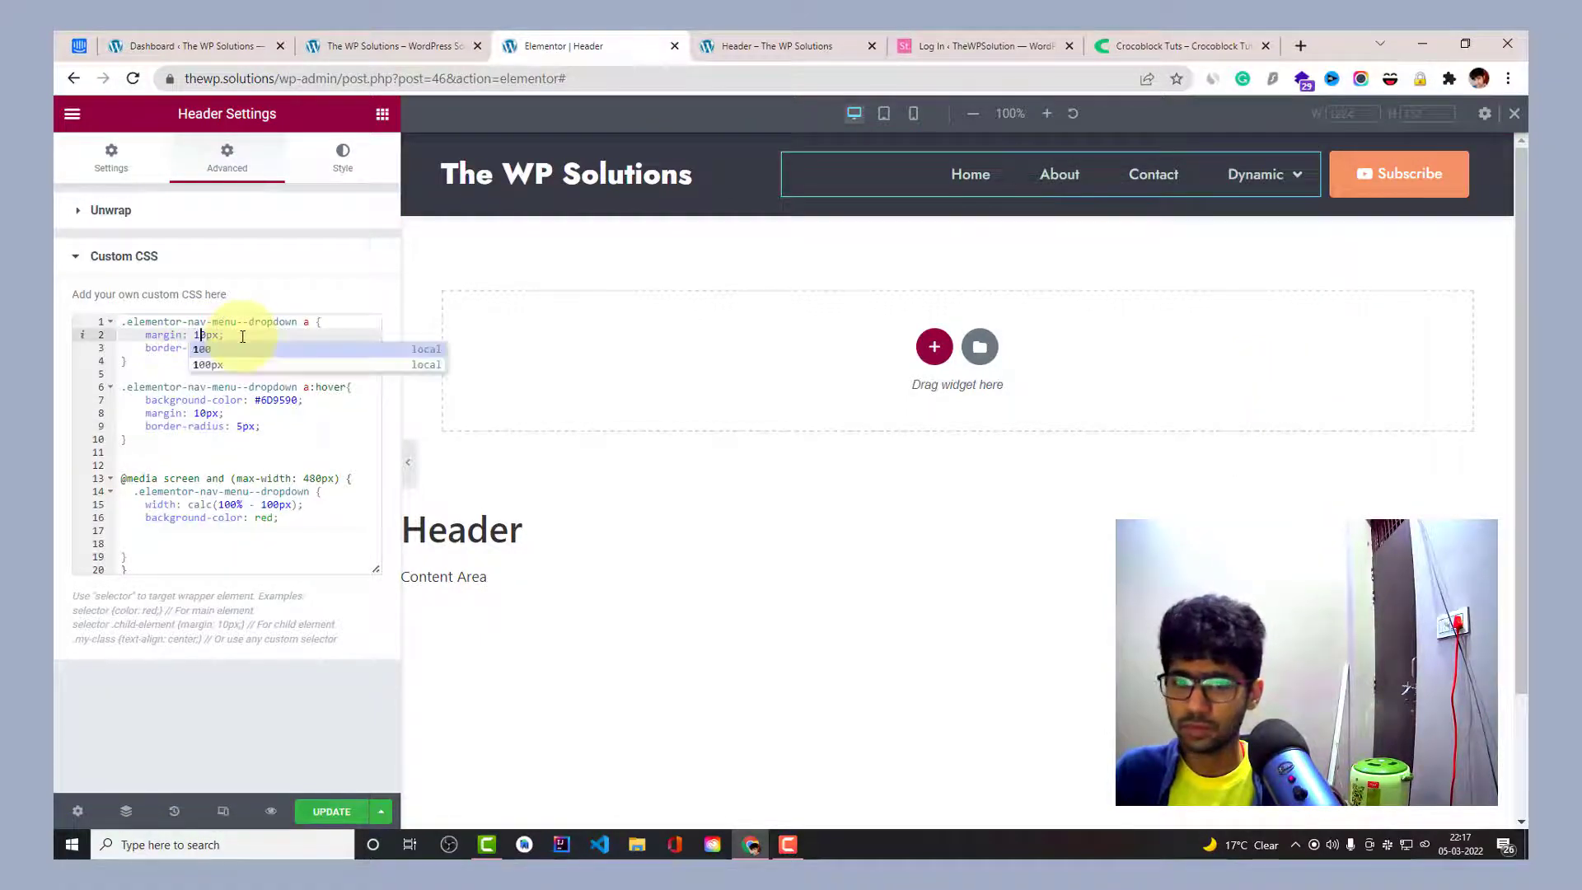
left_click(304, 413)
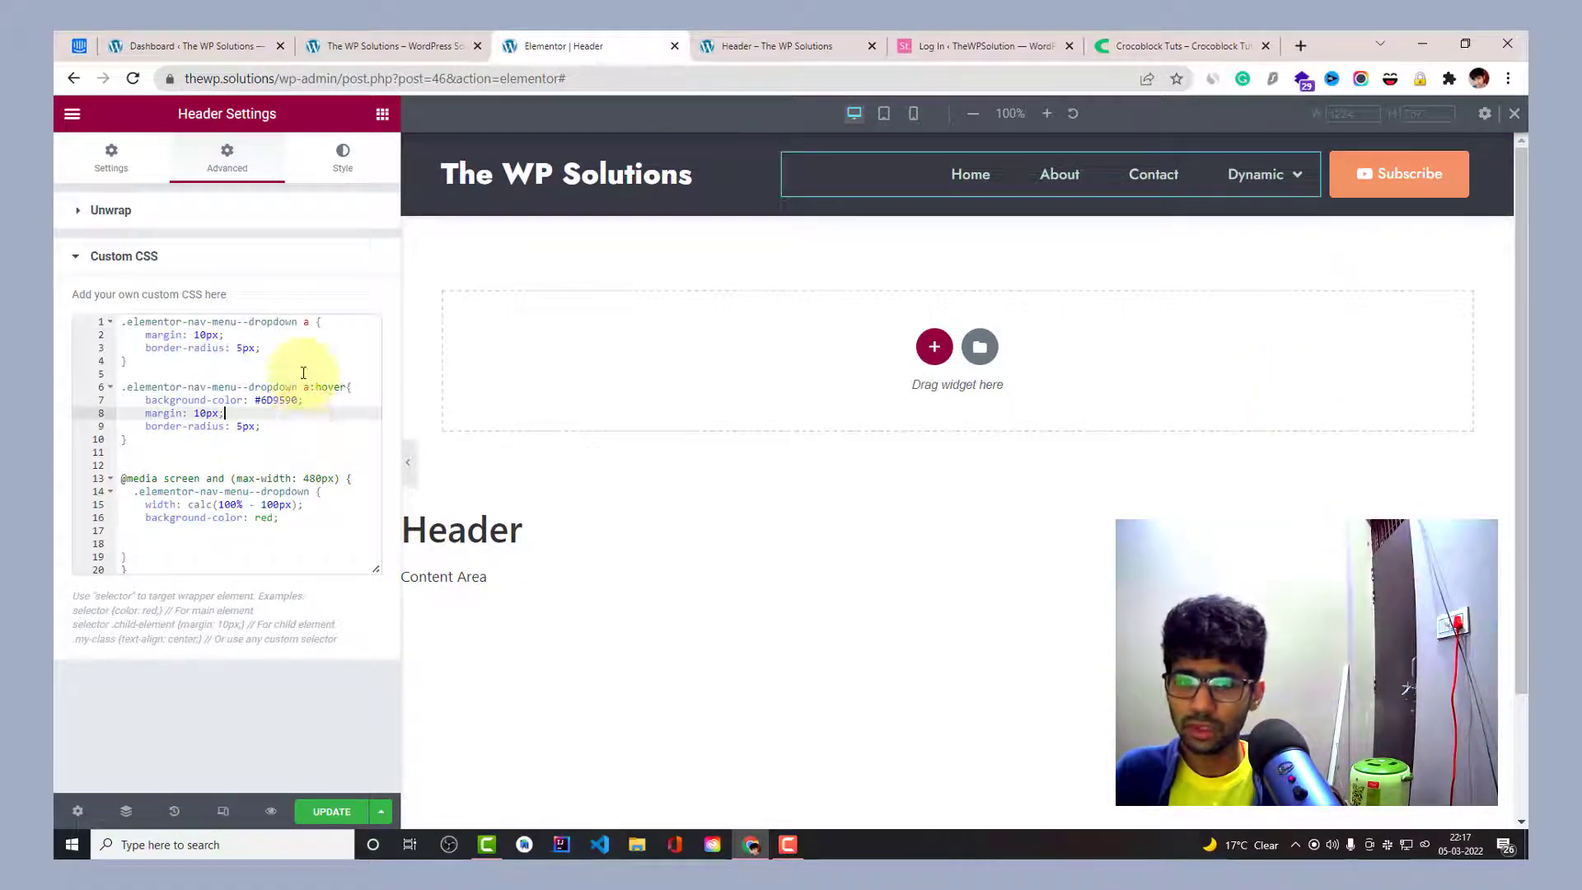
mouse_move(1285, 186)
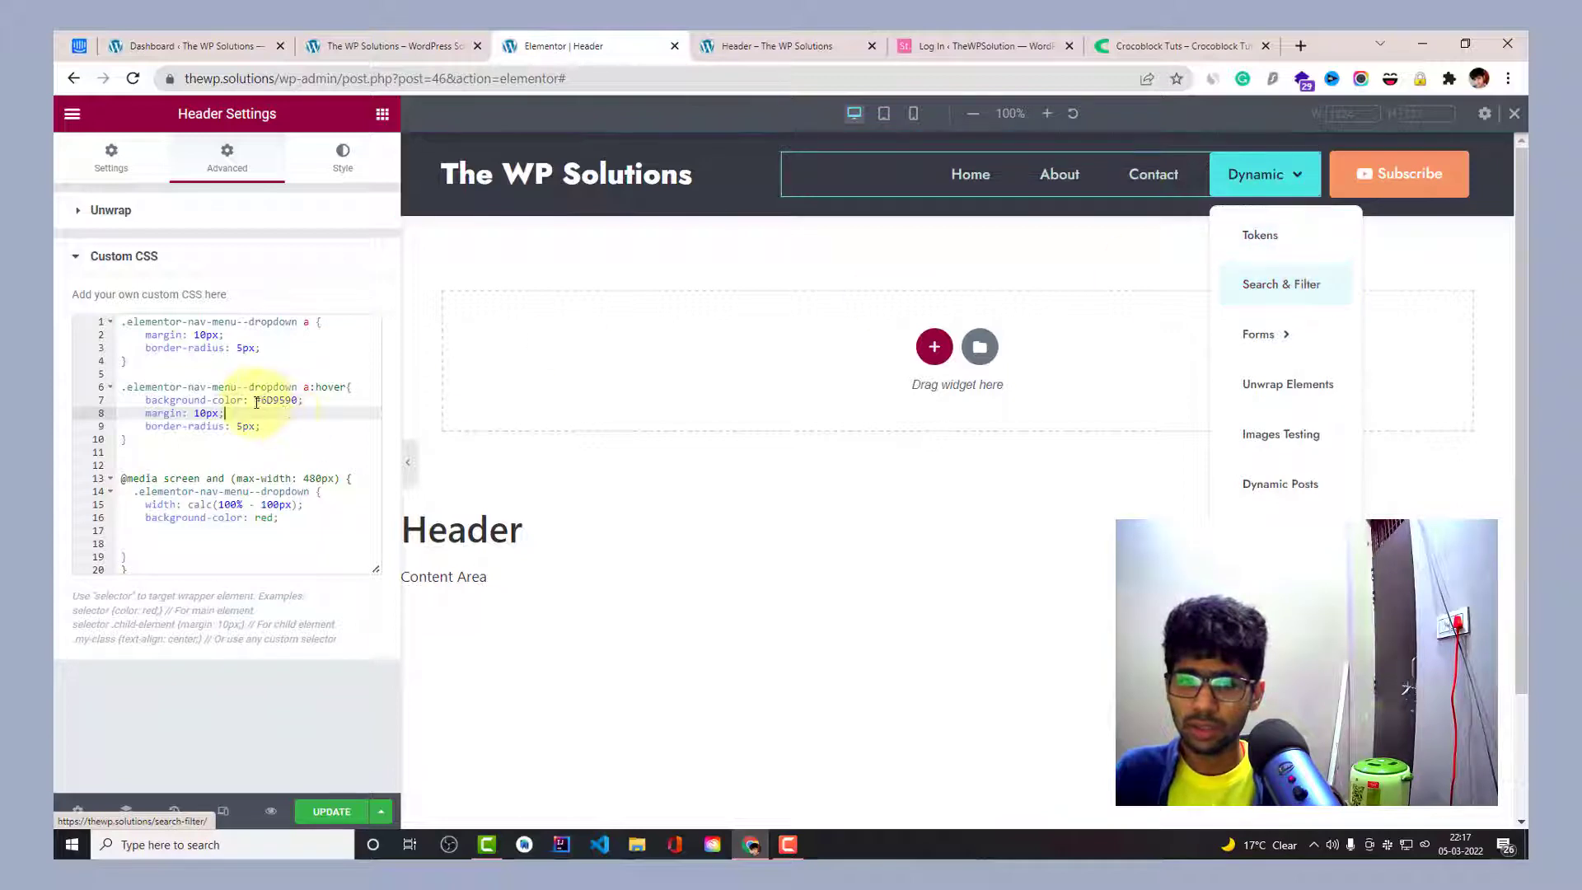
Examine the background color declaration in the custom CSS rule for hovered dropdown links.
left_click(290, 402)
left_click(361, 388)
left_click_drag(308, 403, 143, 401)
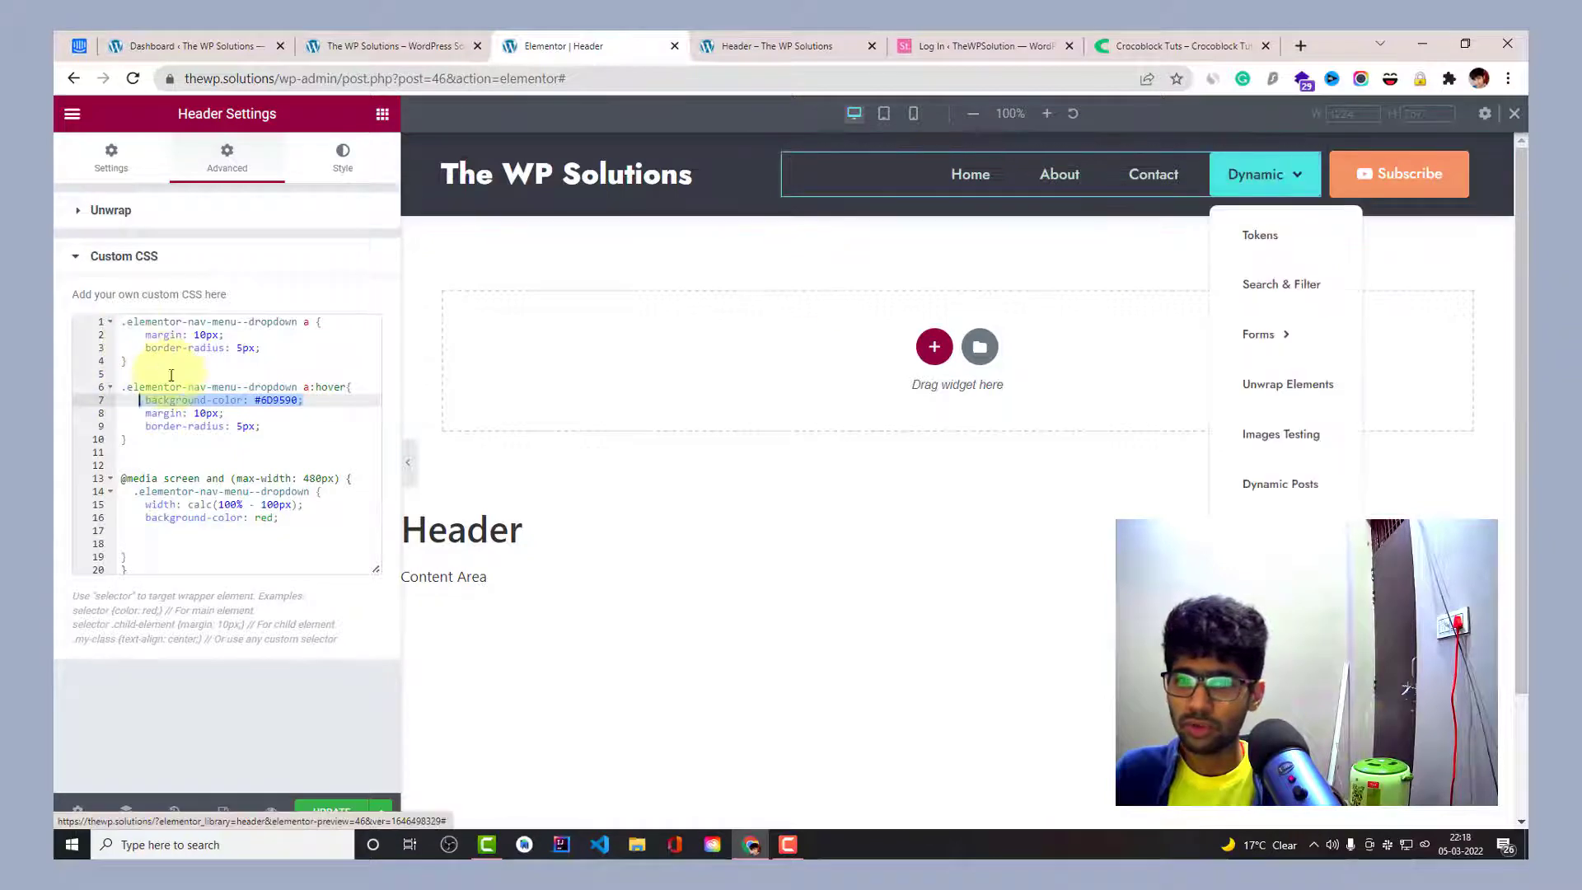
double_click(277, 401)
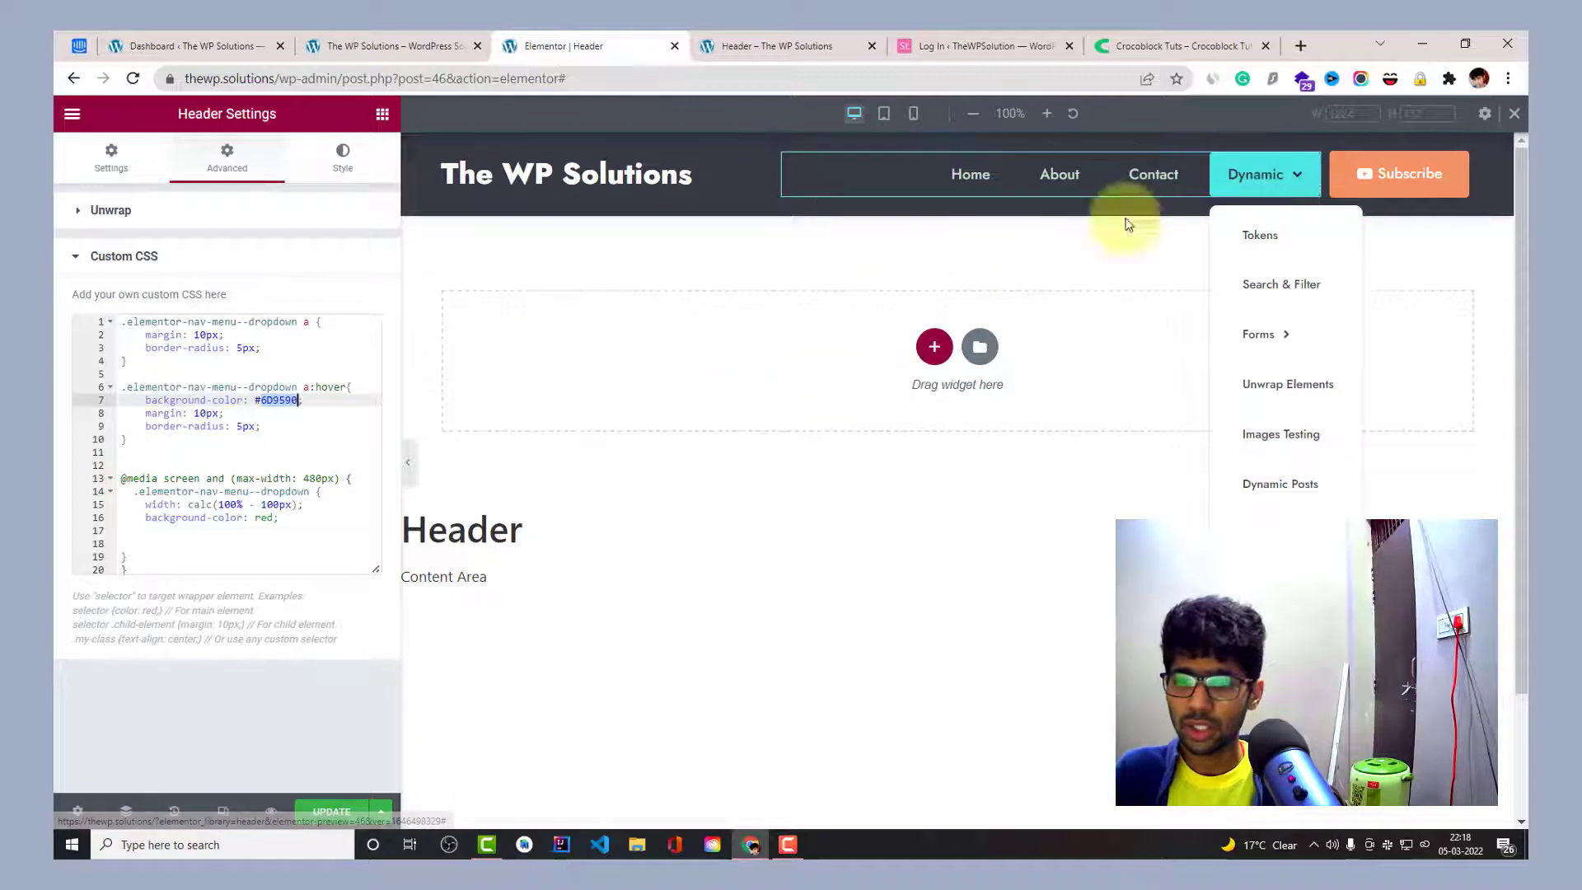
Set the Nav Menu dropdown's hover background color to #075654 and preview it on the Dynamic submenu.
left_click(1308, 173)
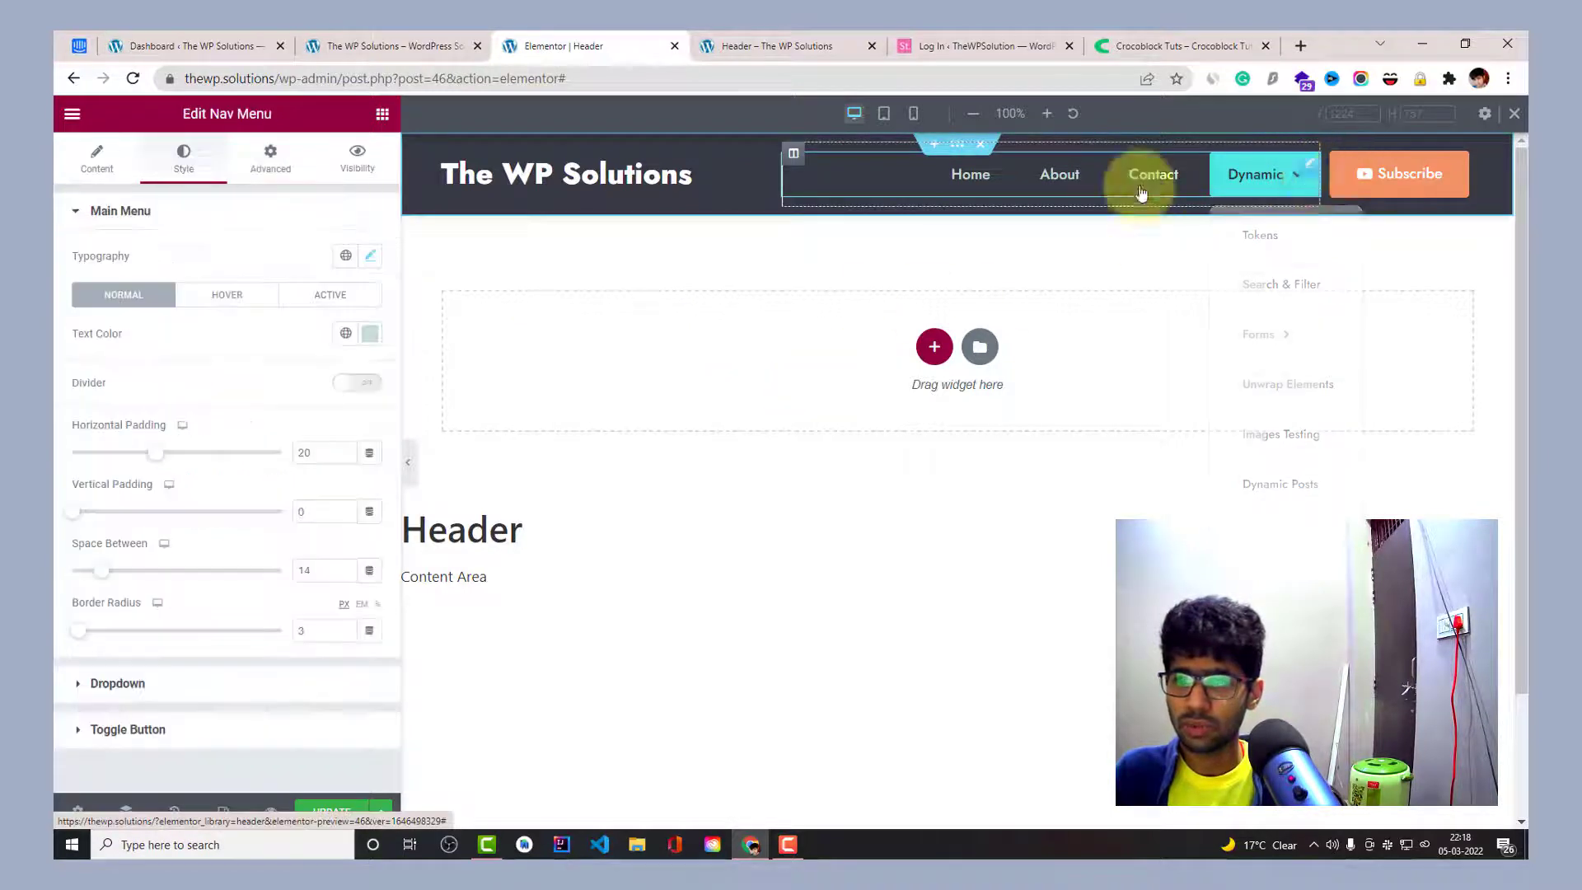
left_click(235, 284)
scroll(168, 455, "down", 2)
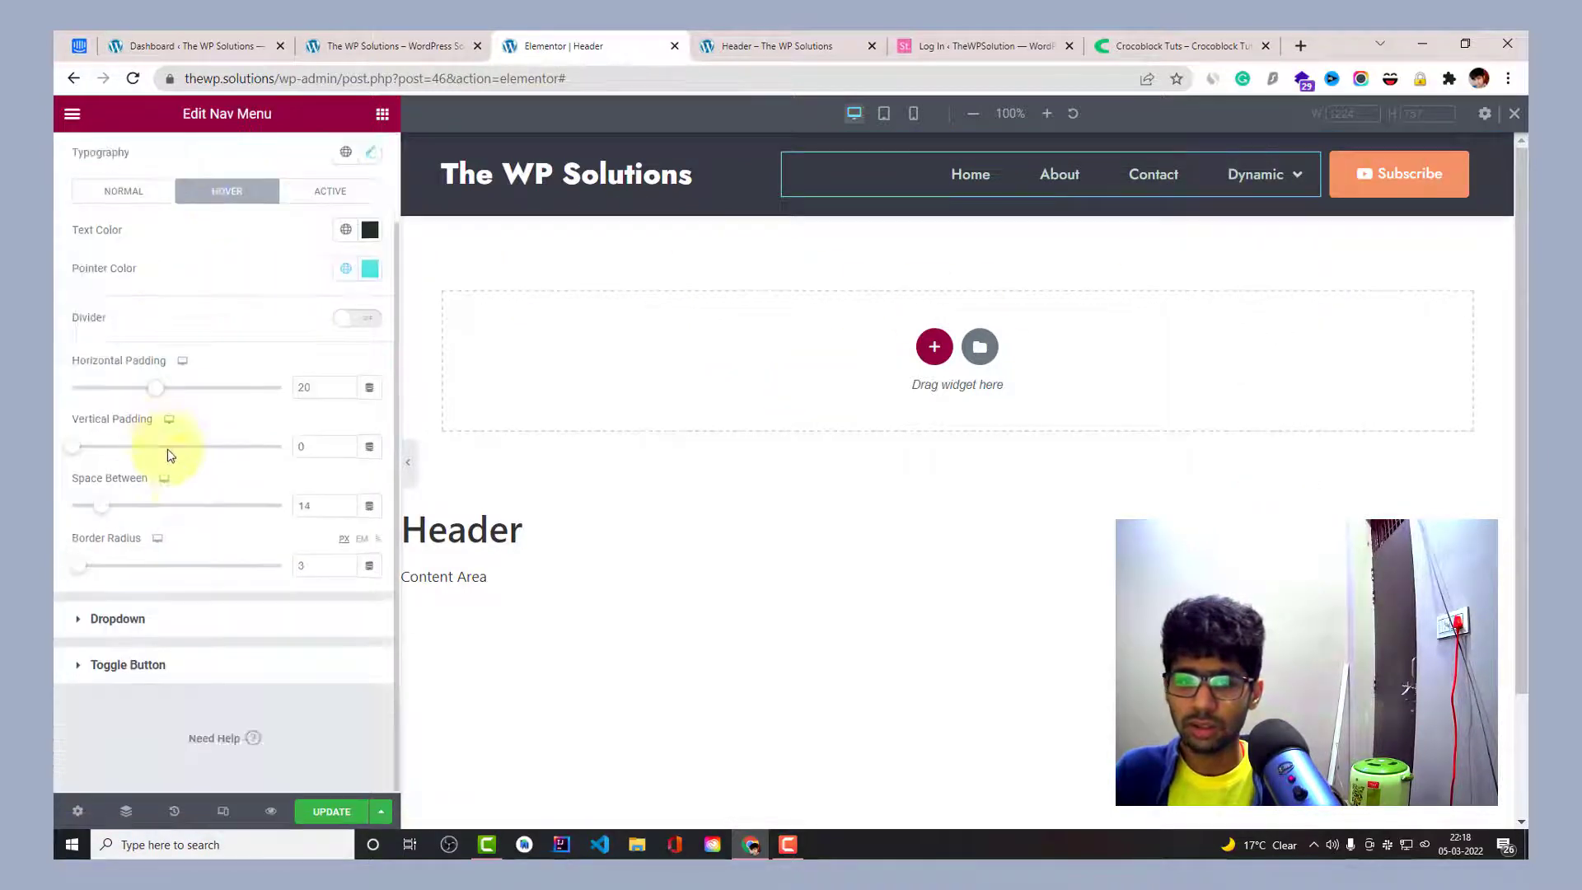
left_click(158, 626)
left_click(233, 342)
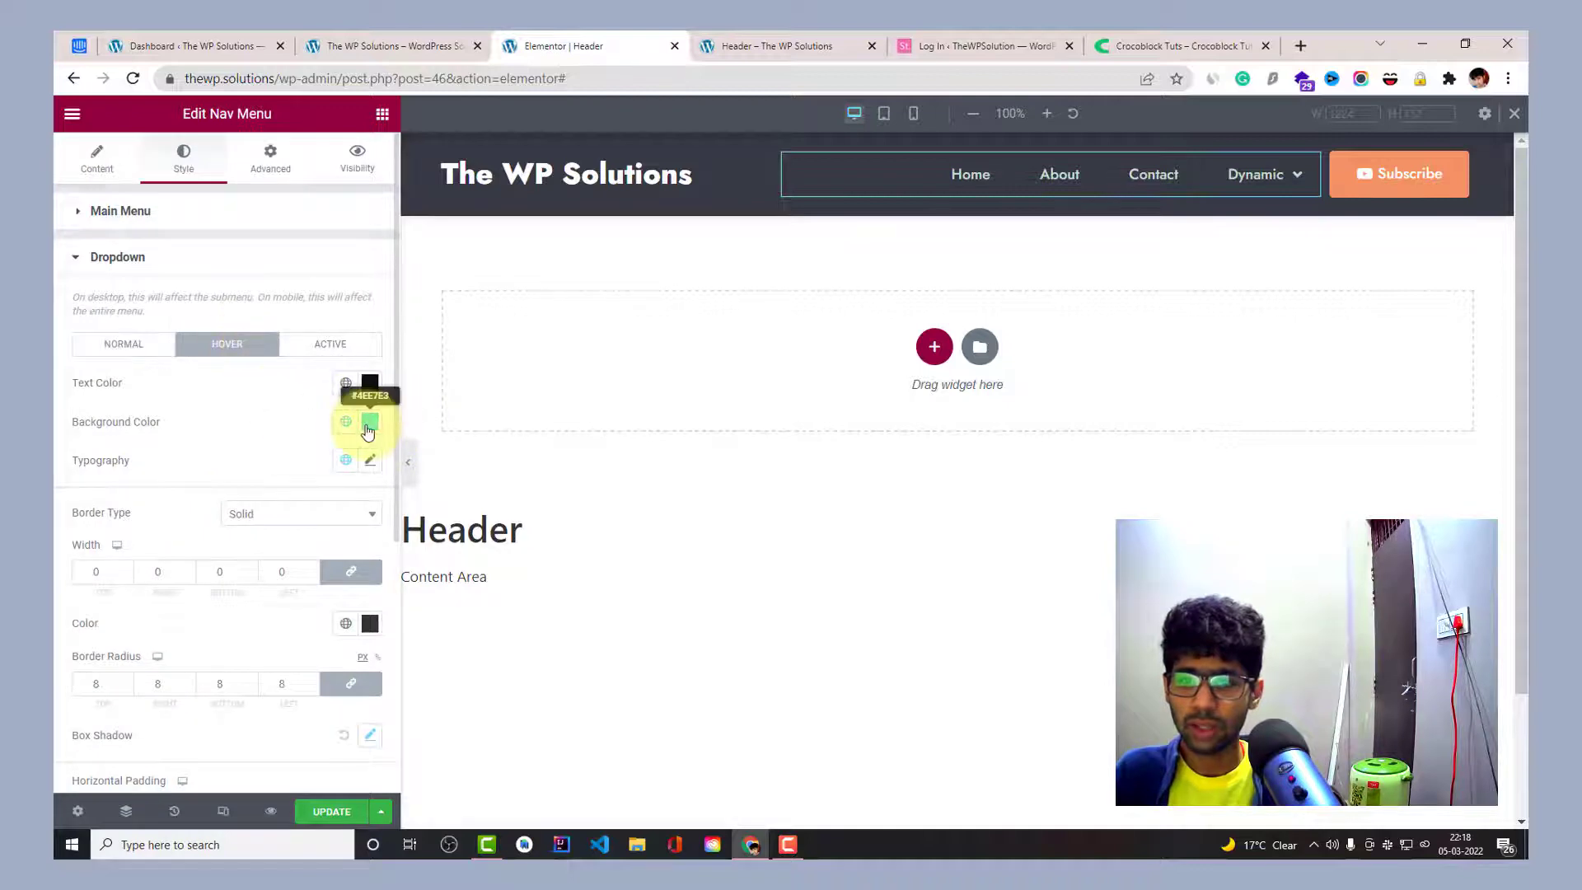
mouse_move(1263, 216)
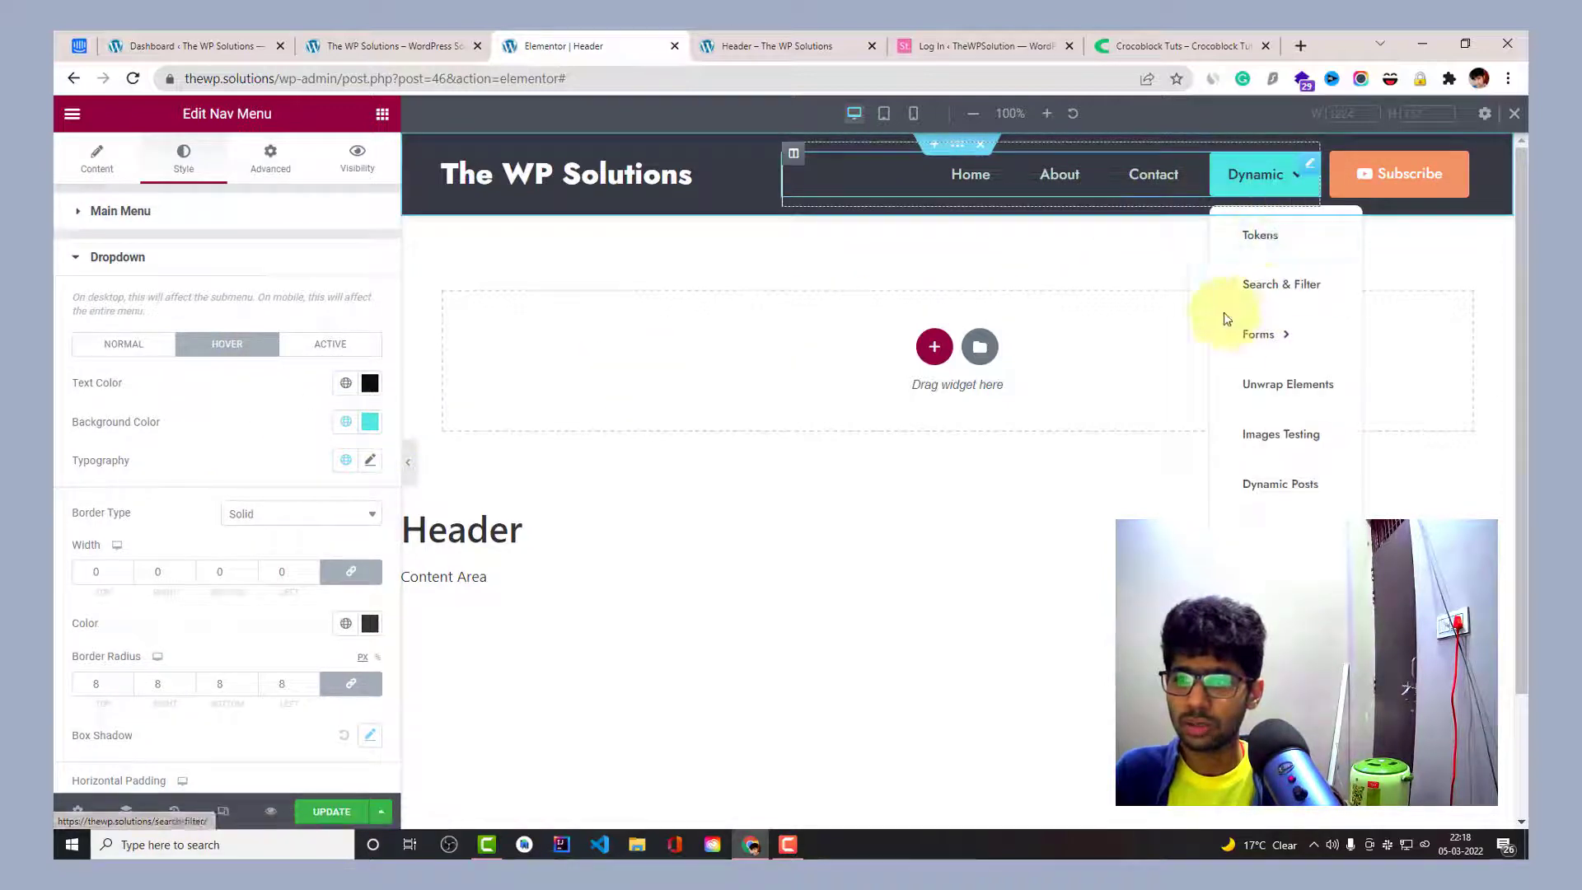
left_click(369, 421)
left_click_drag(346, 513, 353, 593)
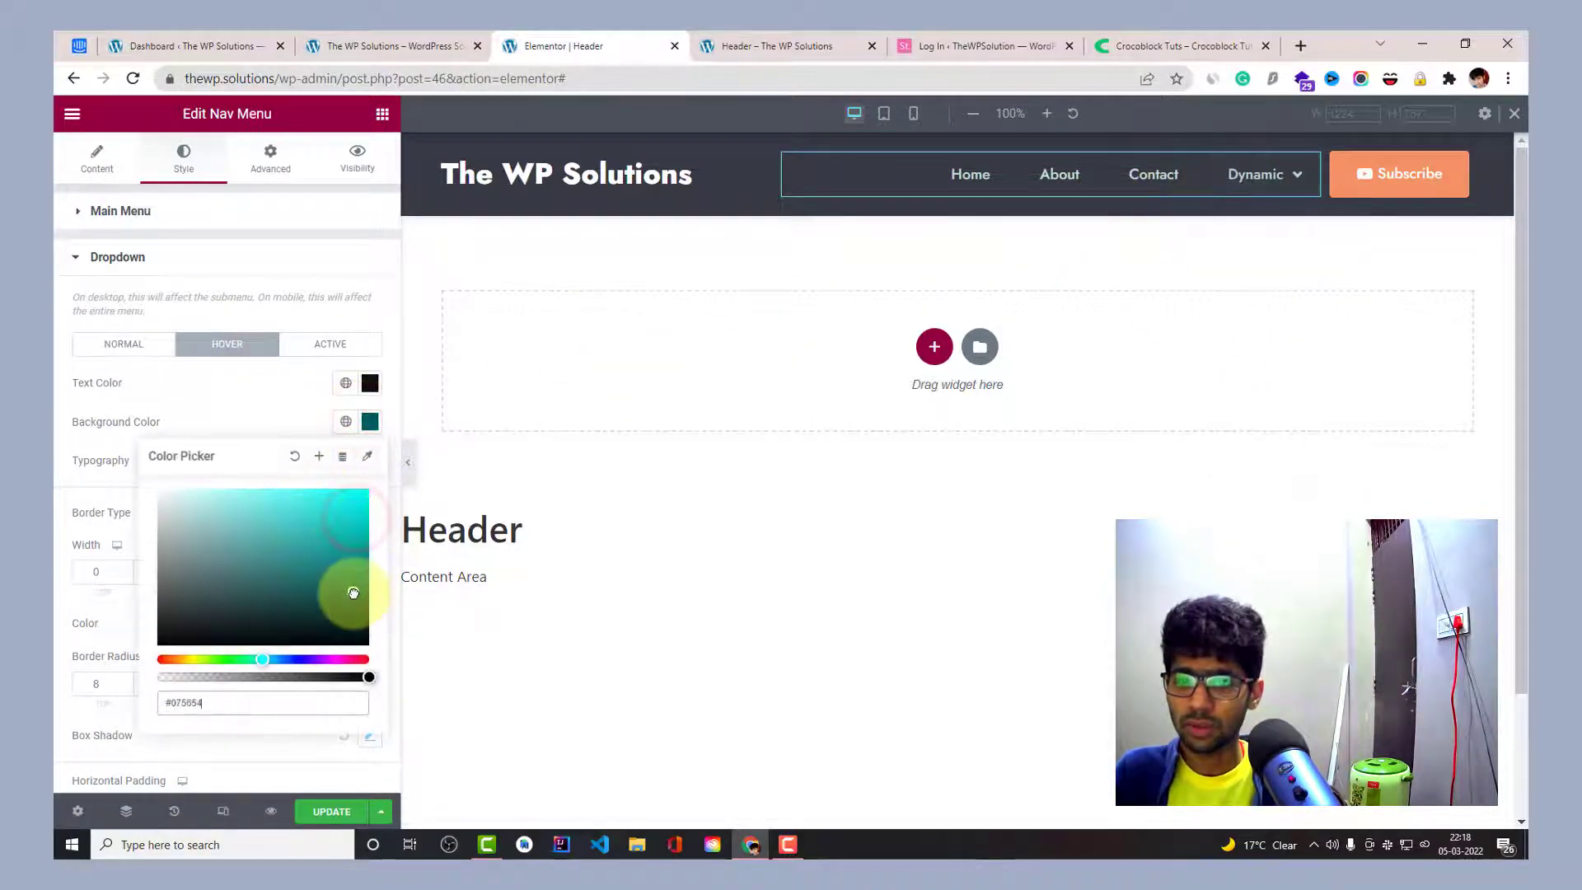
mouse_move(1260, 186)
mouse_move(1256, 356)
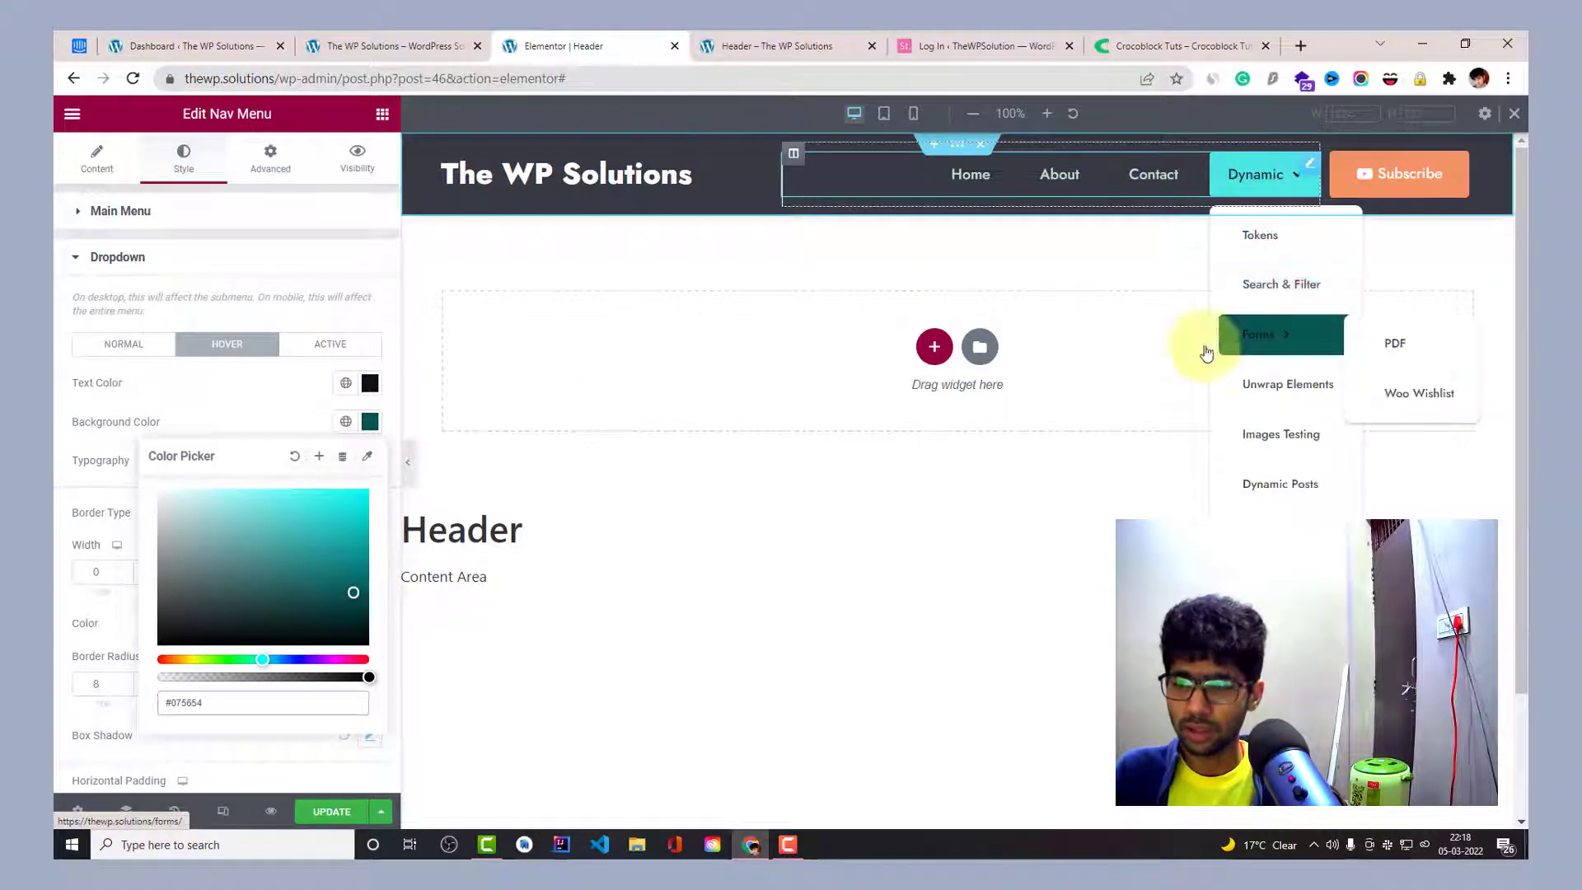
Set the dropdown's hover text color to #FFFFFF and preview it on the Forms items of the submenu.
left_click(369, 382)
left_click_drag(253, 486, 143, 442)
mouse_move(1260, 174)
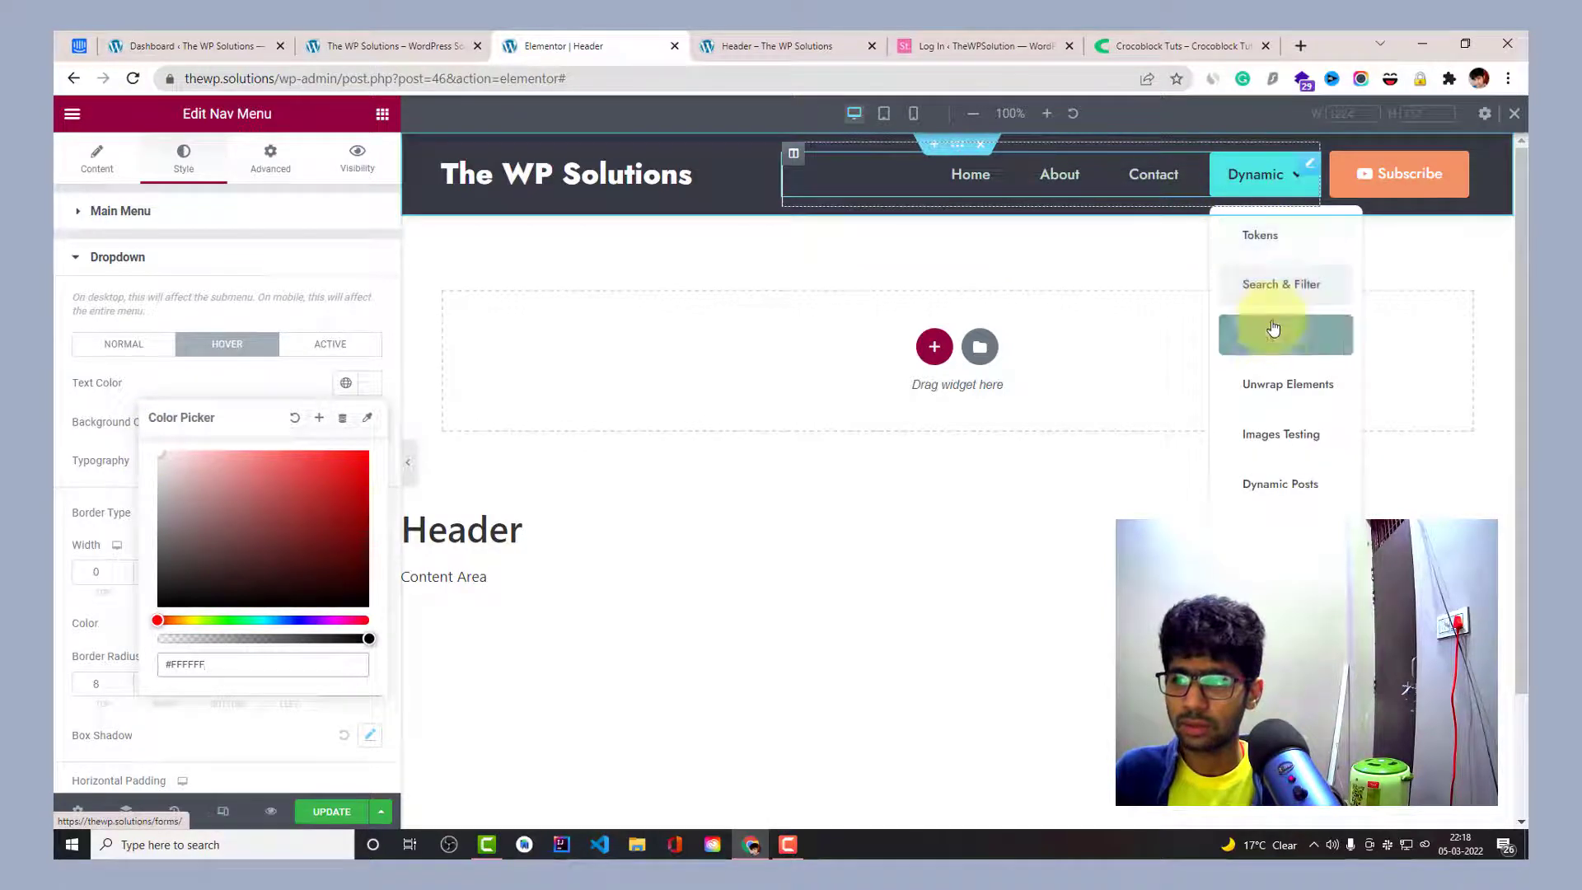
mouse_move(1276, 329)
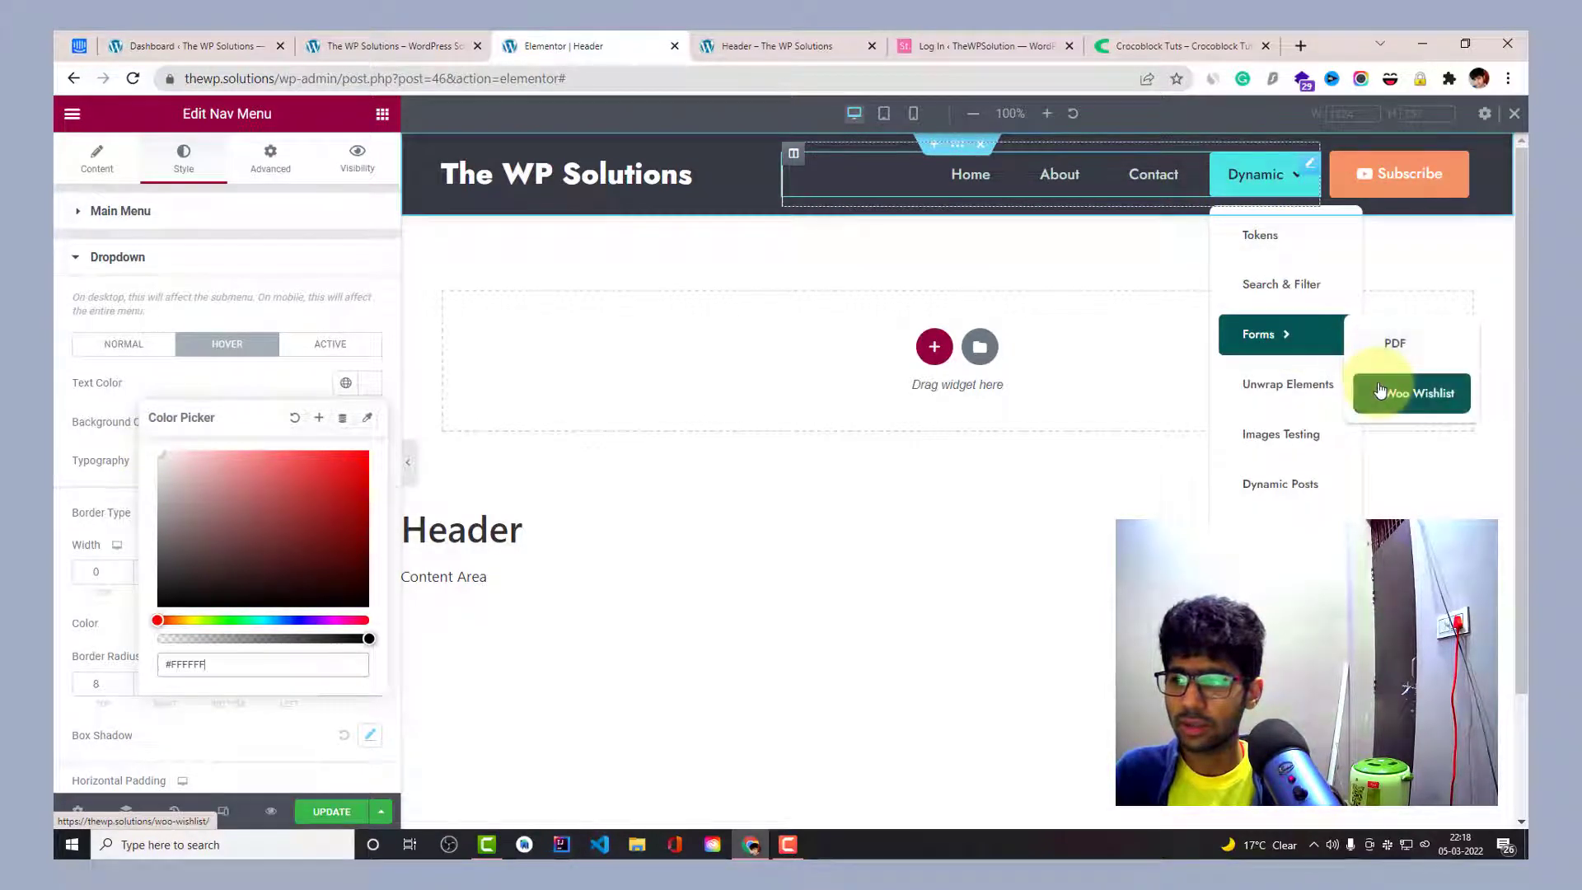
left_click(304, 383)
scroll(272, 437, "down", 5)
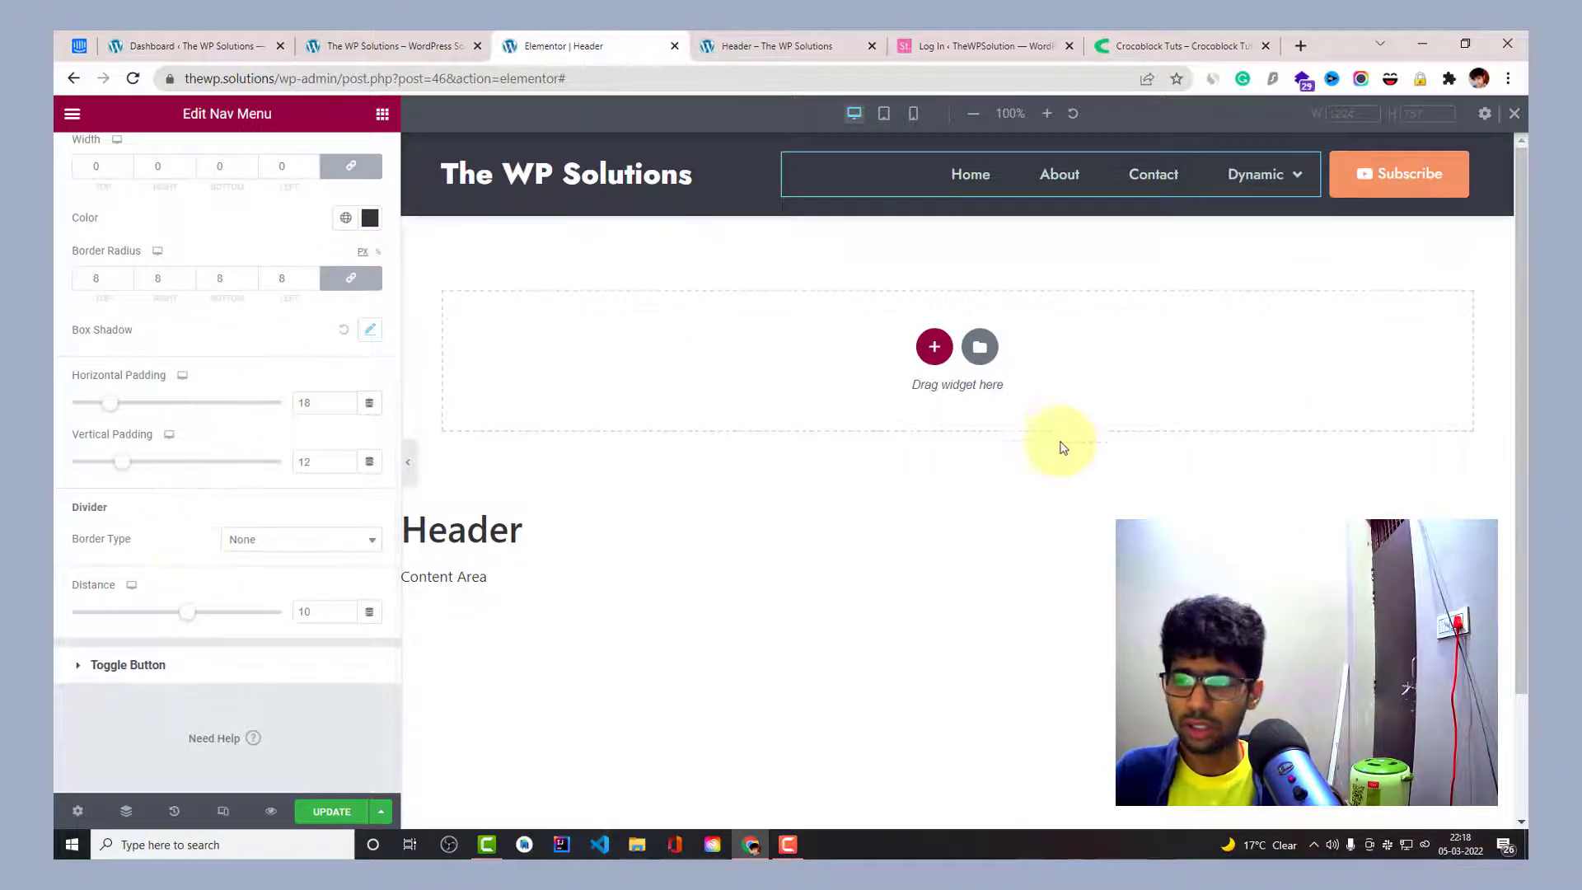
mouse_move(1268, 169)
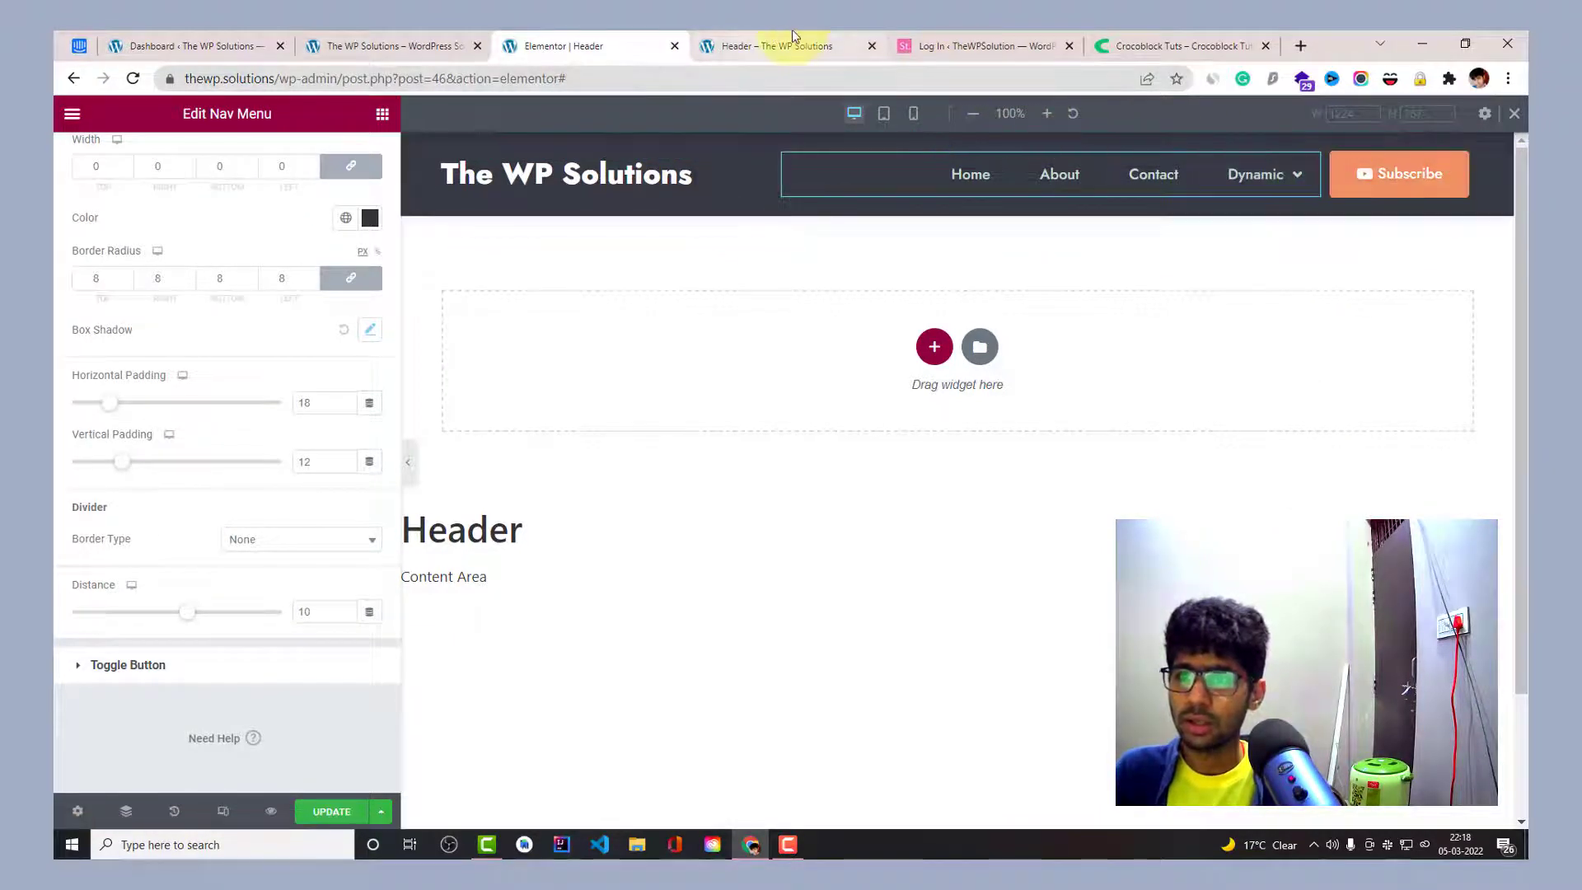
Log in to the staging site with the saved credentials and open the Crocoblock site's admin login page.
left_click(939, 45)
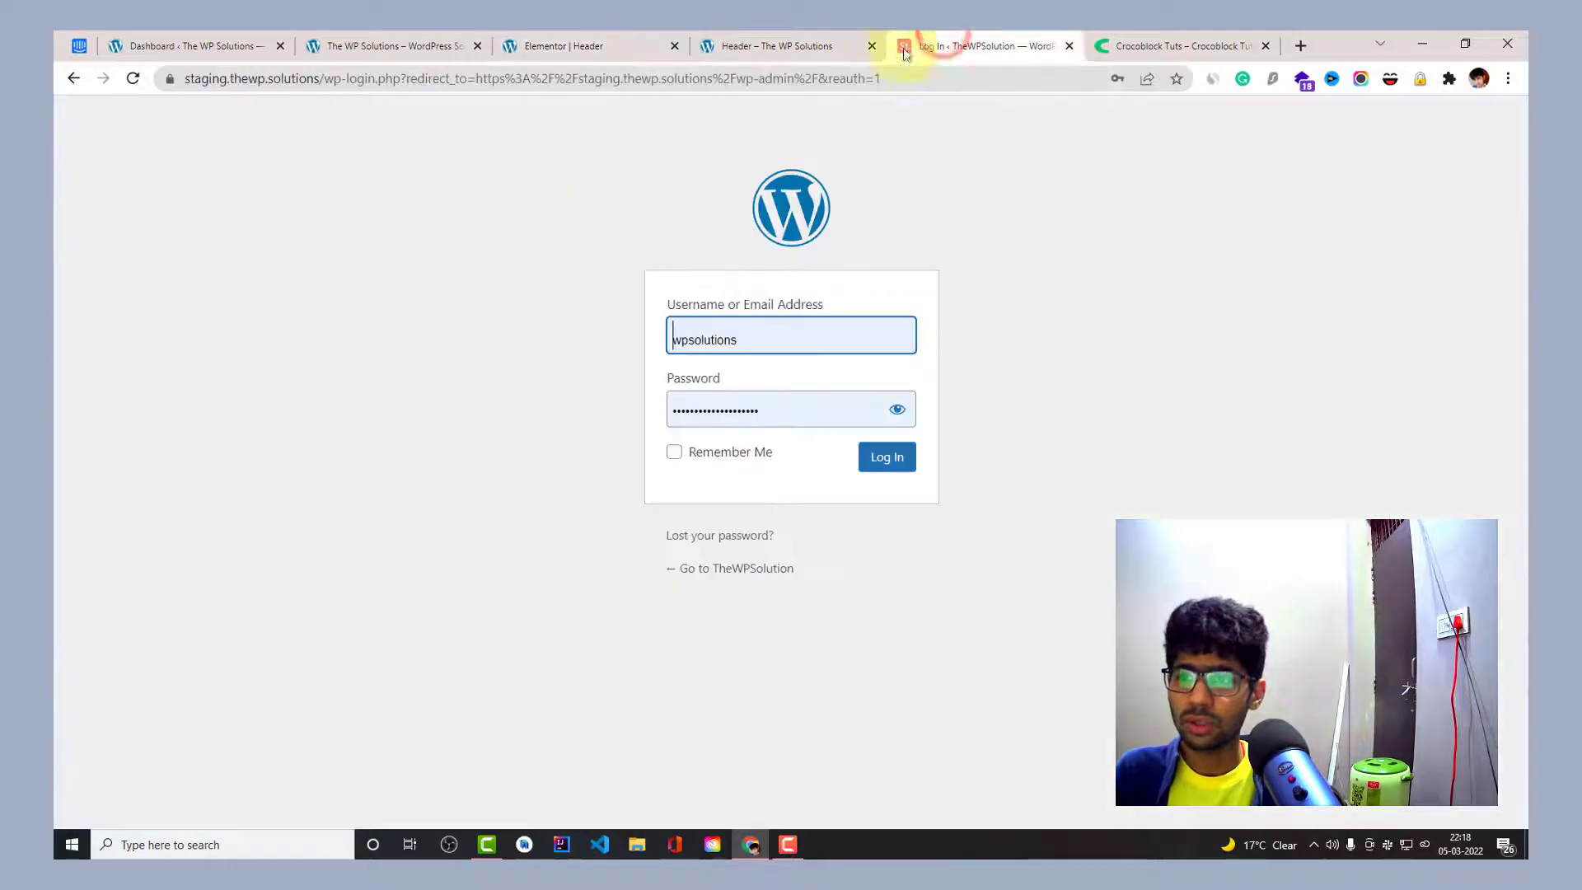
left_click(889, 454)
left_click(1141, 37)
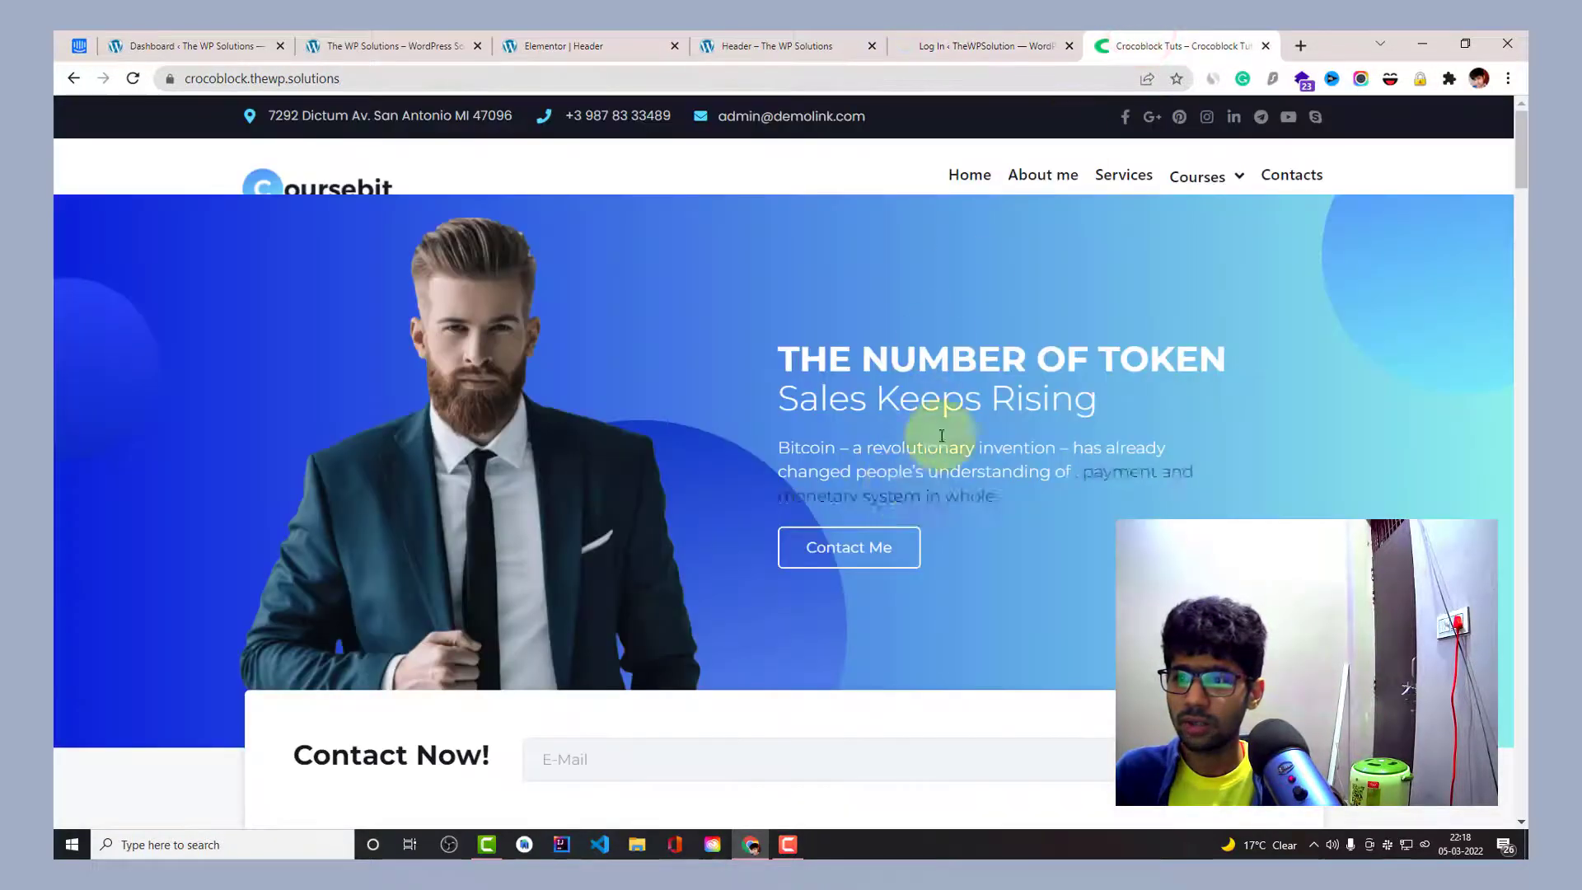
left_click(385, 85)
left_click(363, 76)
type("/")
key("Return")
Open the staging site's Testing page in the Elementor editor from its Pages list.
left_click(1011, 40)
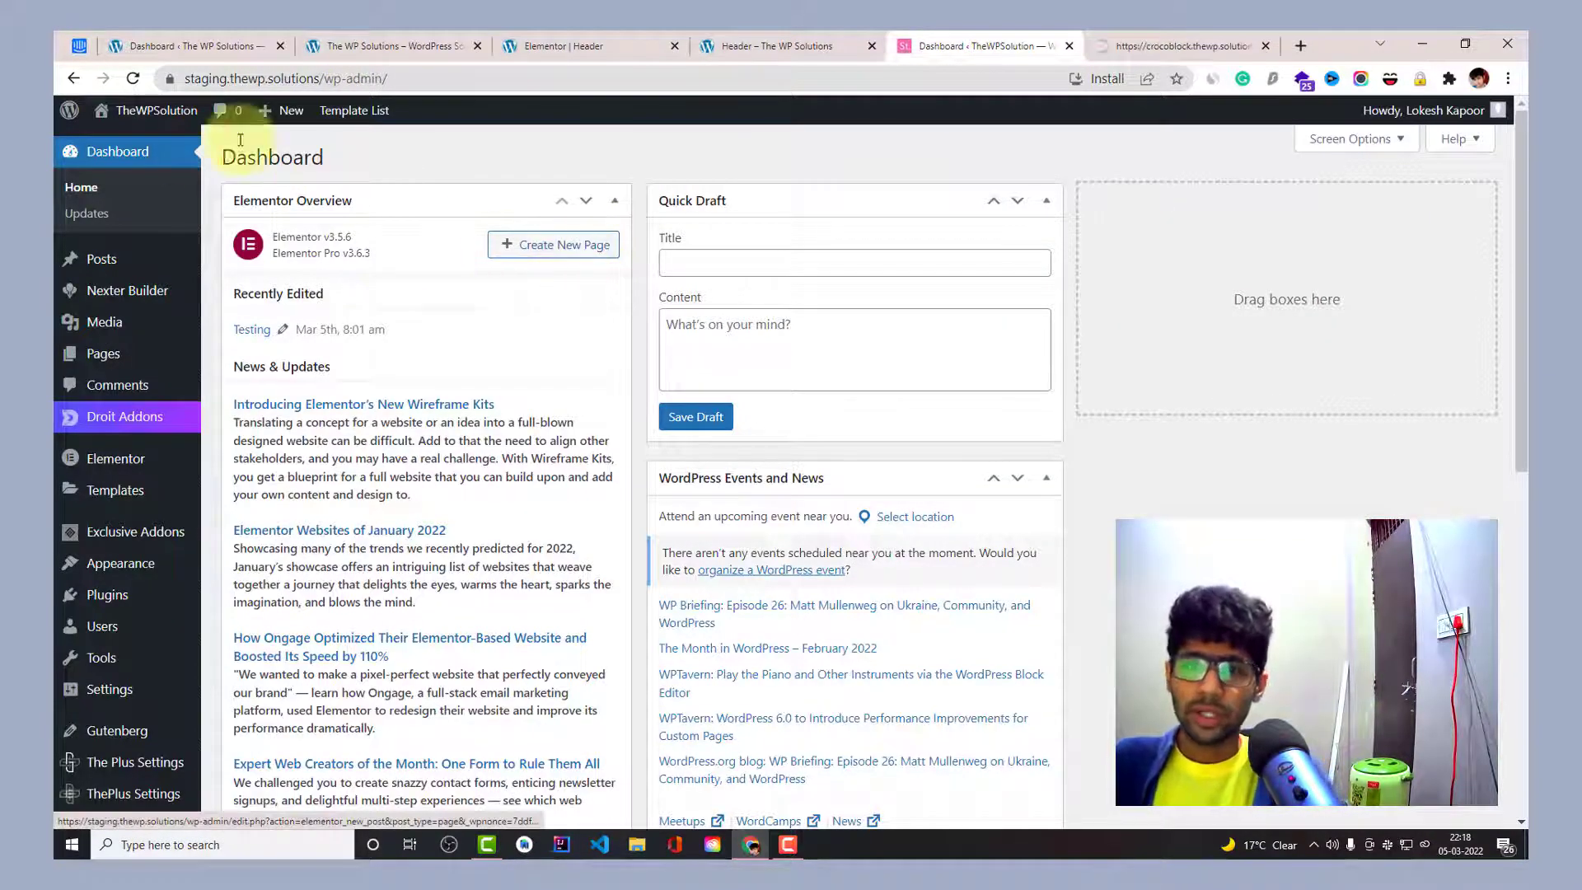
mouse_move(156, 110)
left_click(176, 147)
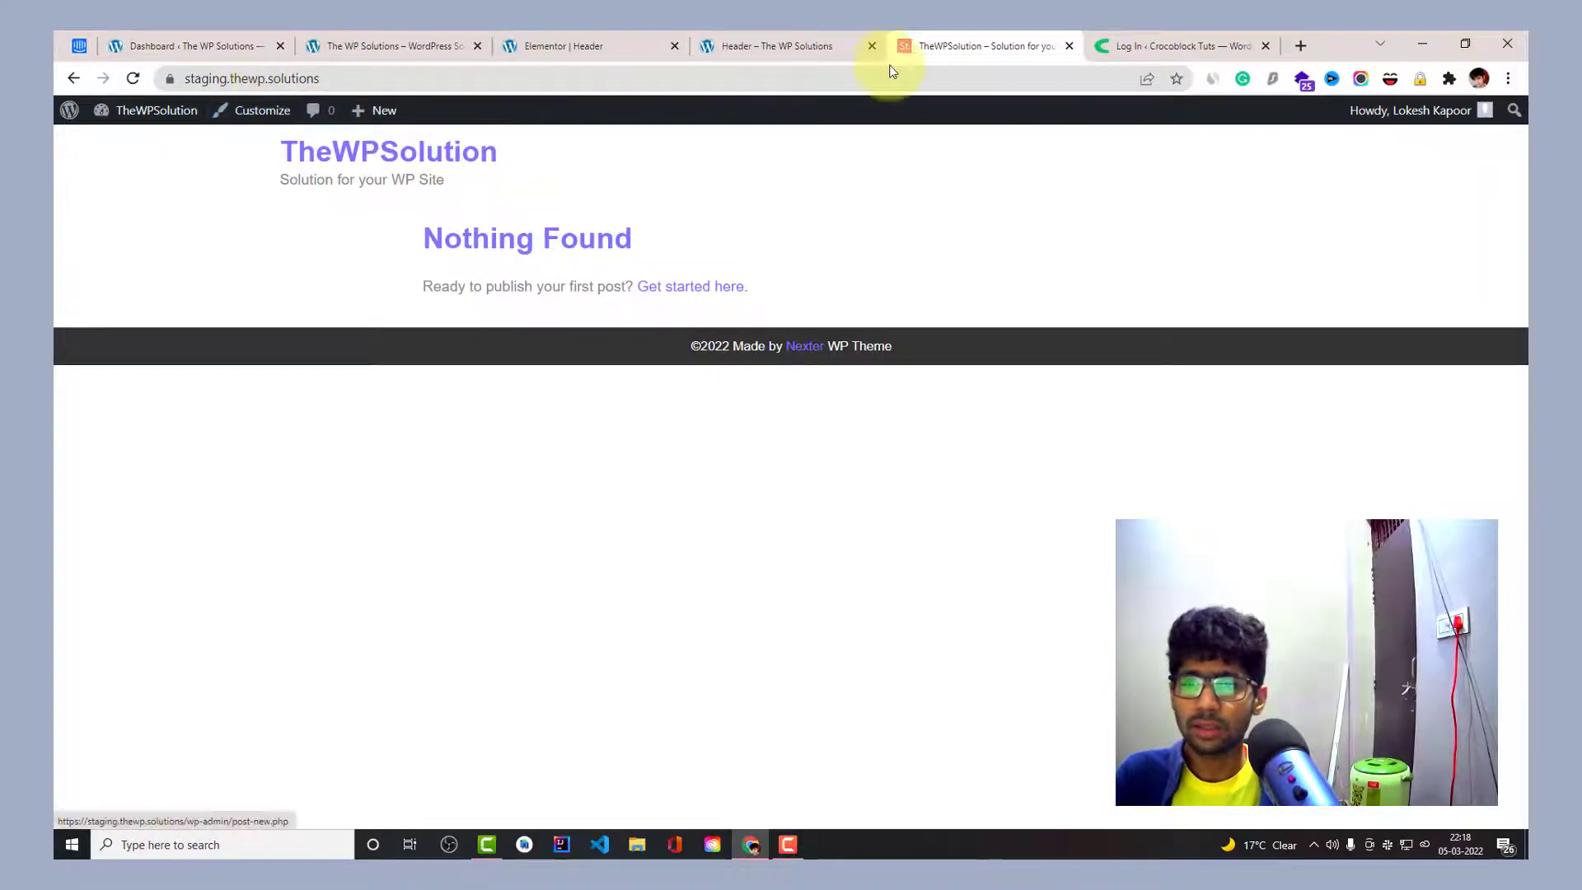
mouse_move(165, 114)
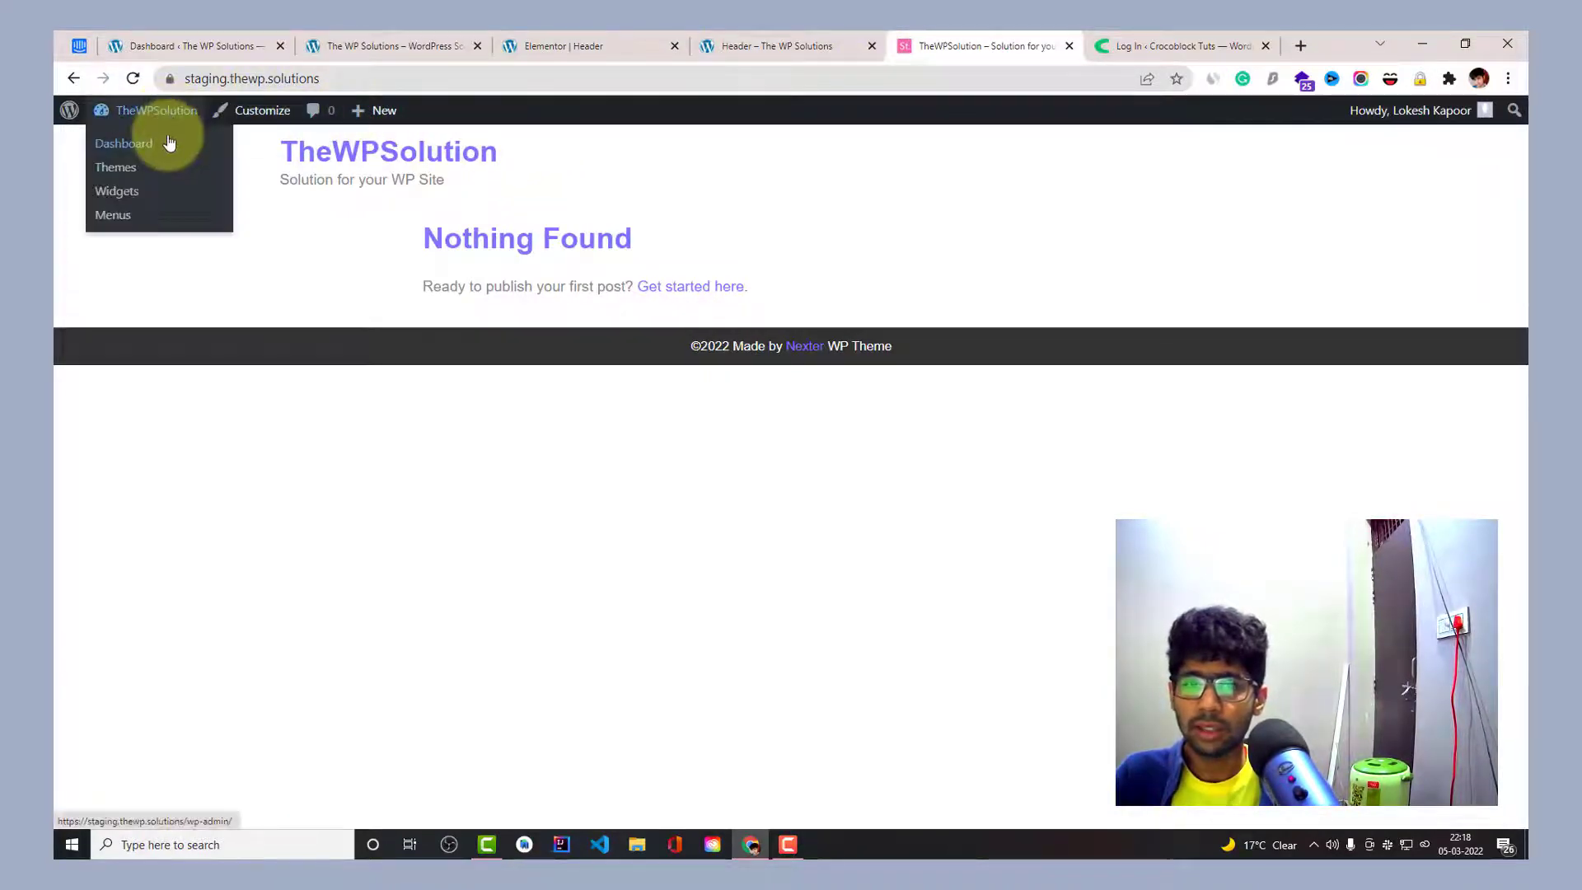
left_click(169, 143)
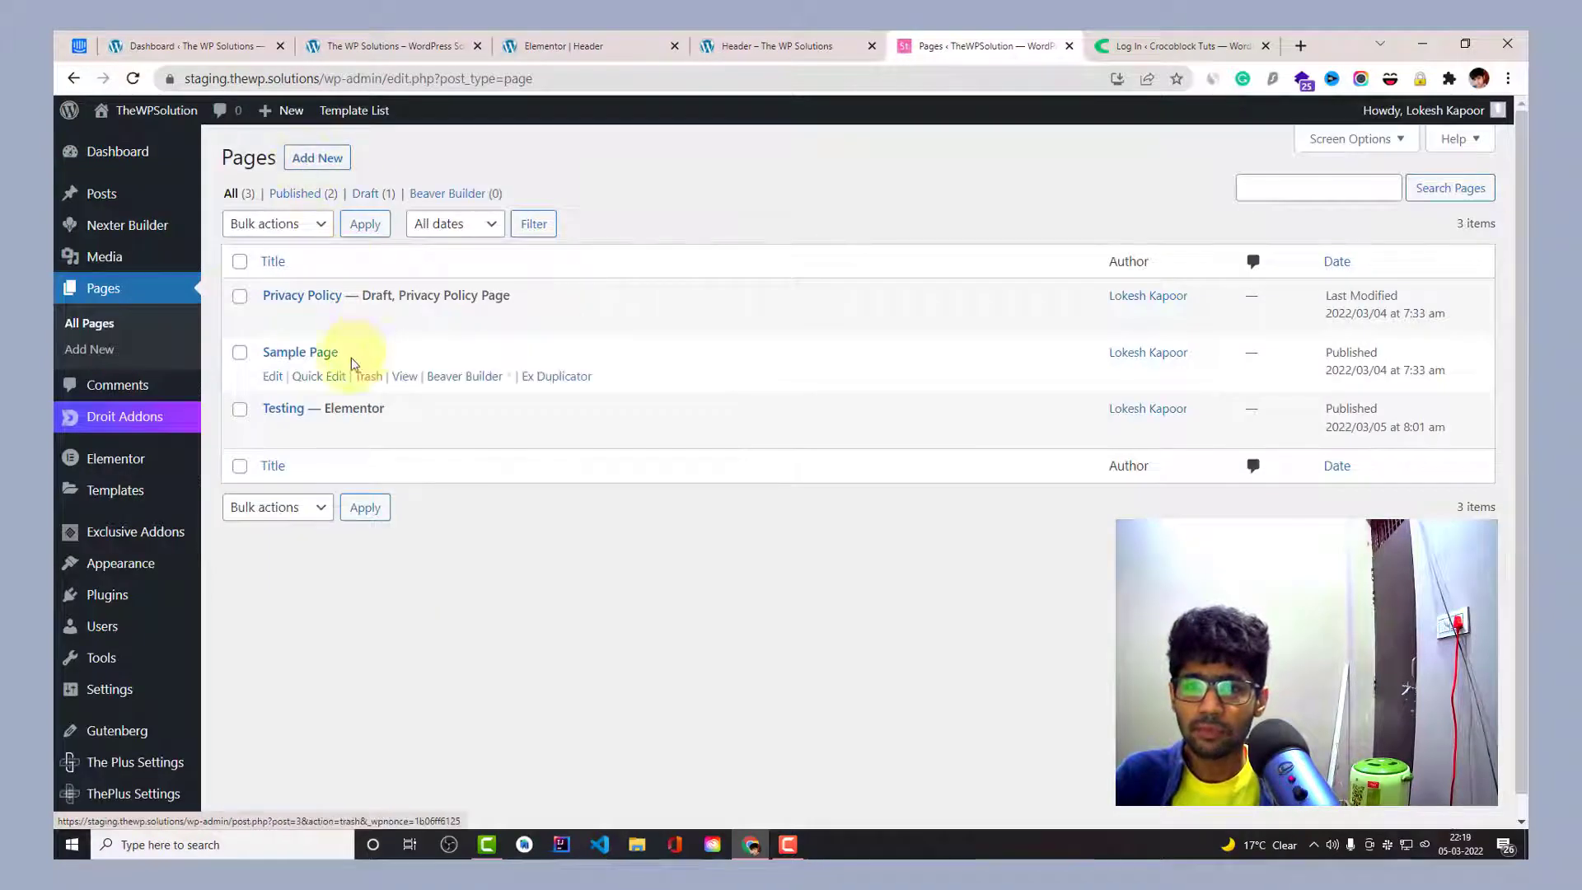
left_click(664, 432)
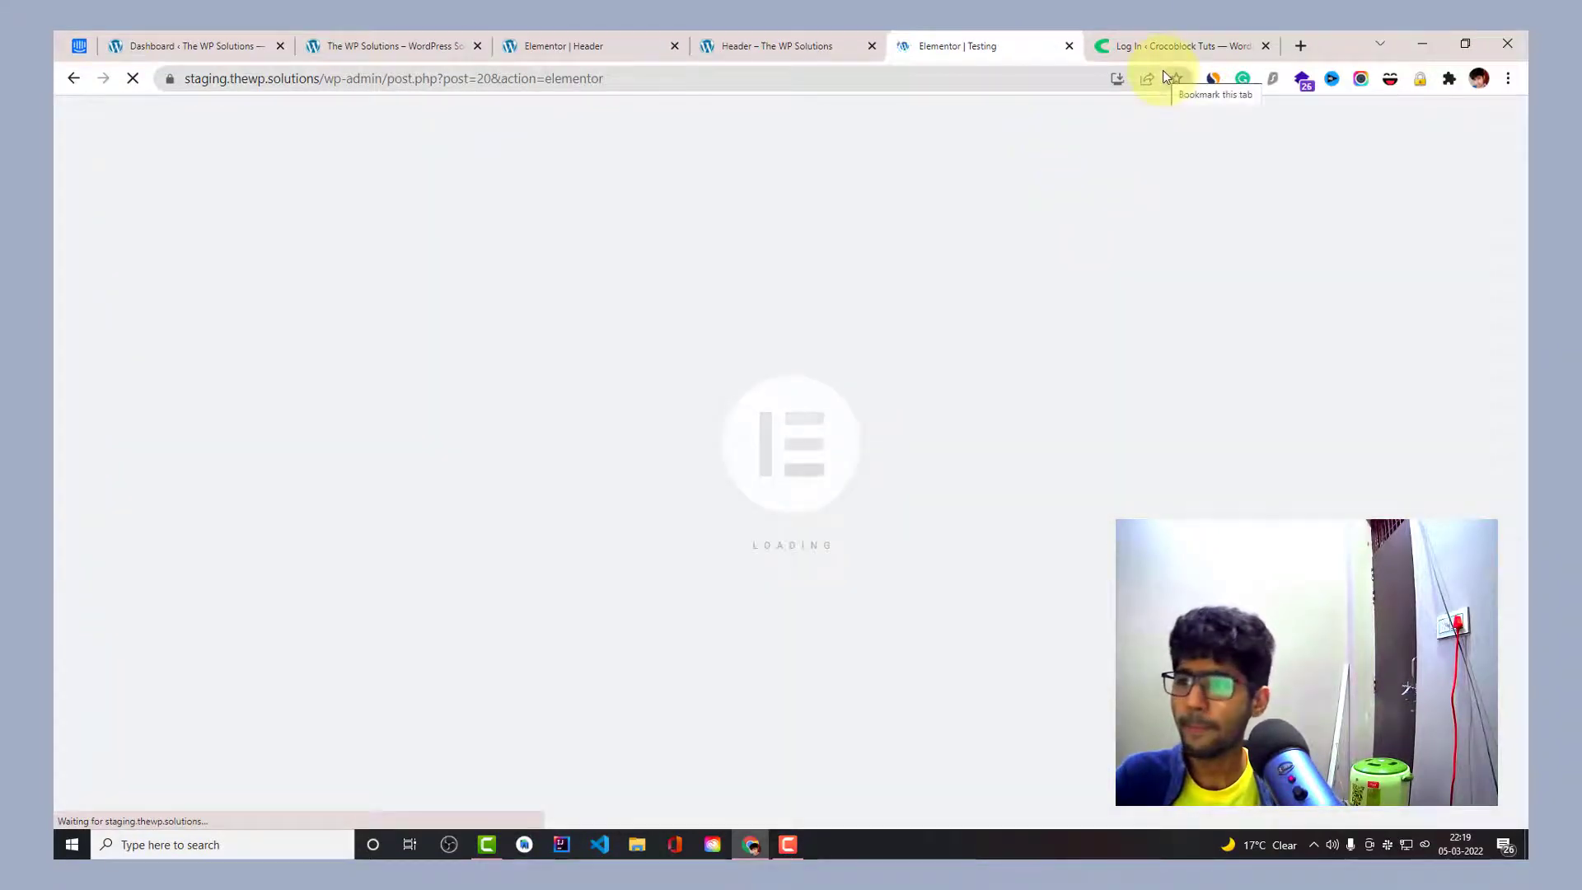
Log in to the Crocoblock site with the saved credentials and return to the staging site's Testing page editor.
left_click(1134, 42)
left_click(882, 457)
left_click(985, 47)
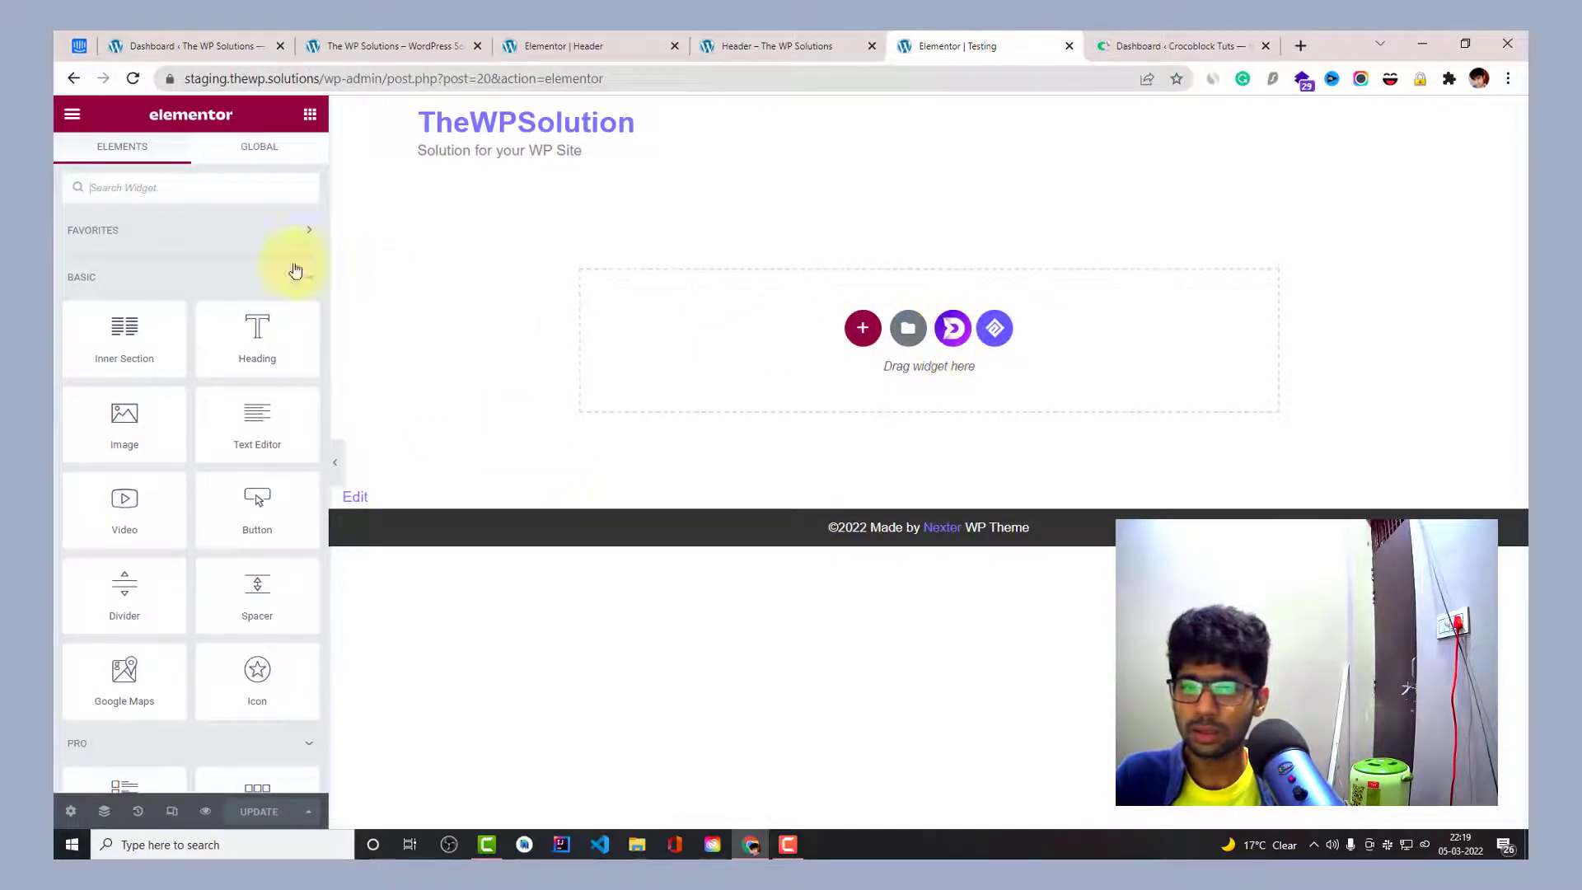
Search the widget library for "navigation" and clear the search.
left_click(262, 186)
type("navigation")
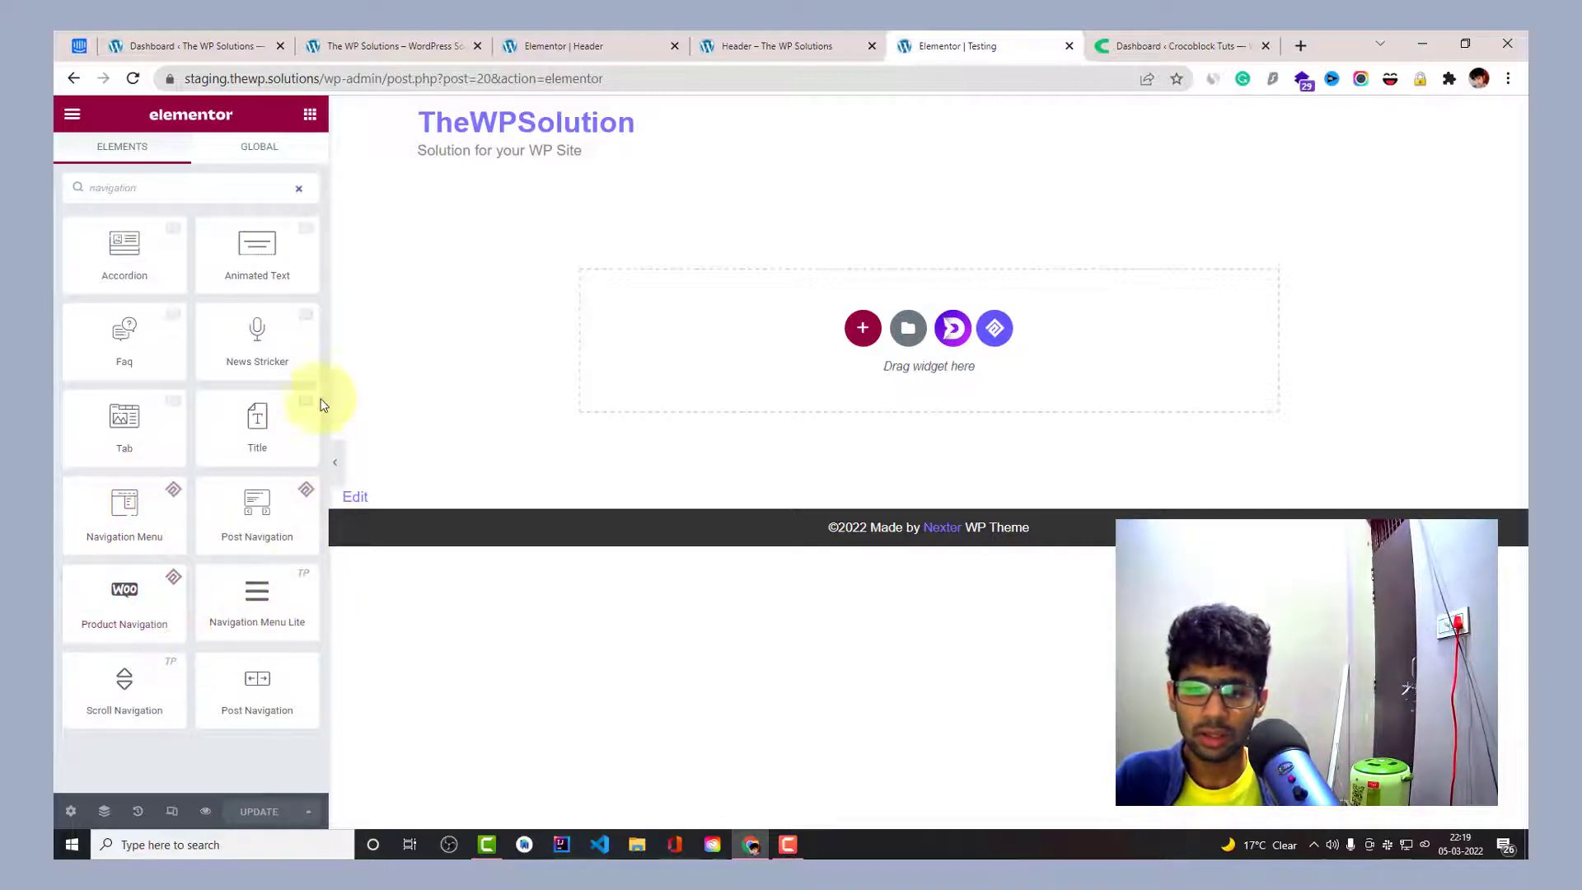
left_click_drag(102, 191, 161, 194)
type("na")
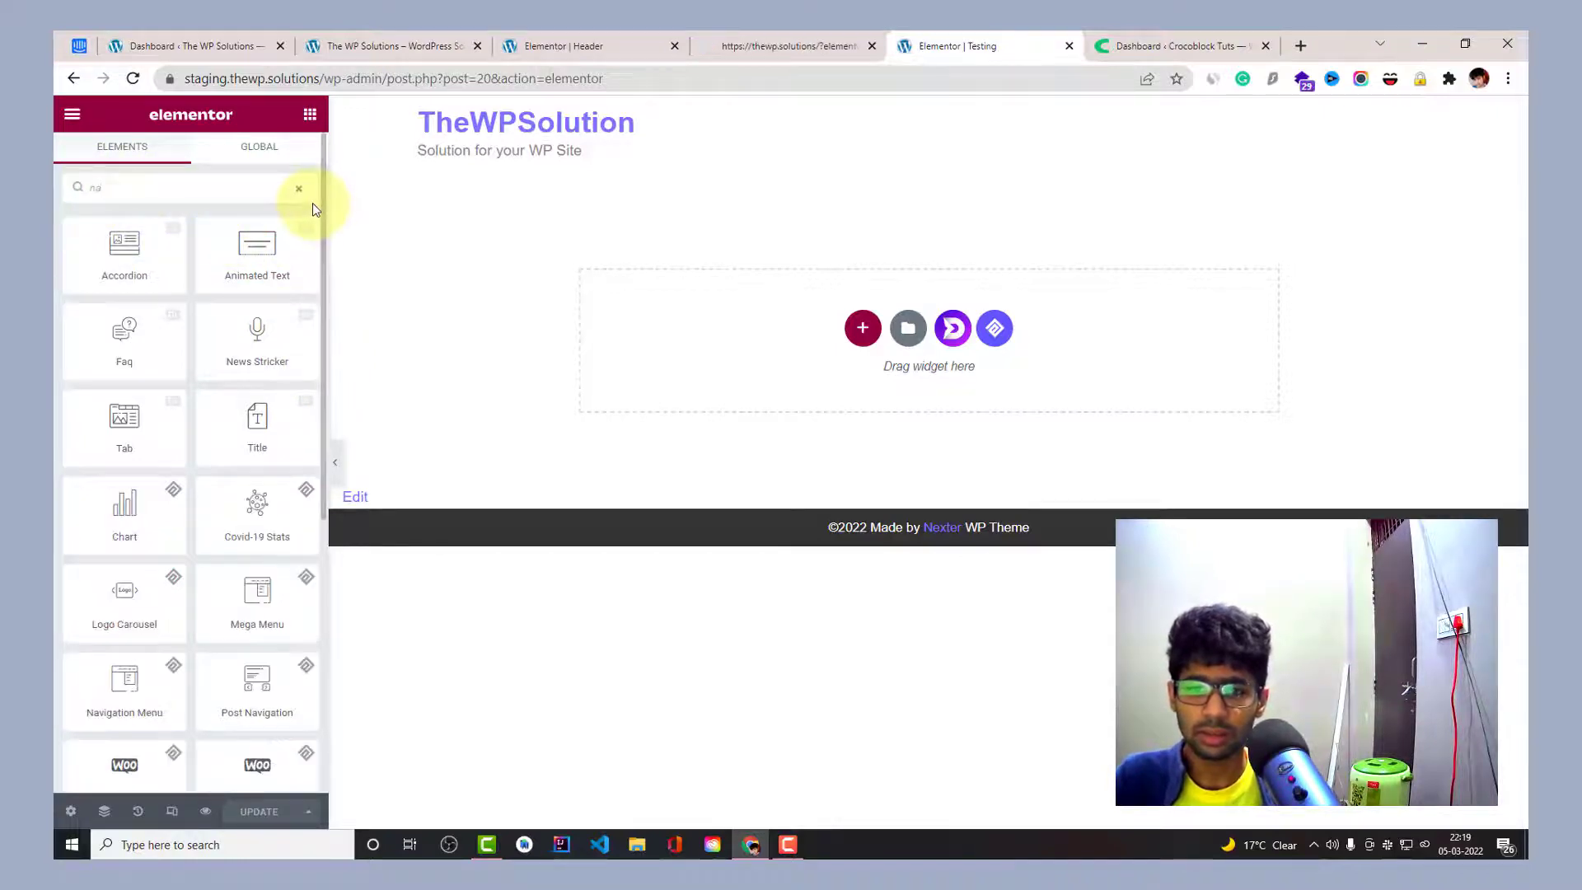
key("BackSpace")
key("BackSpace")
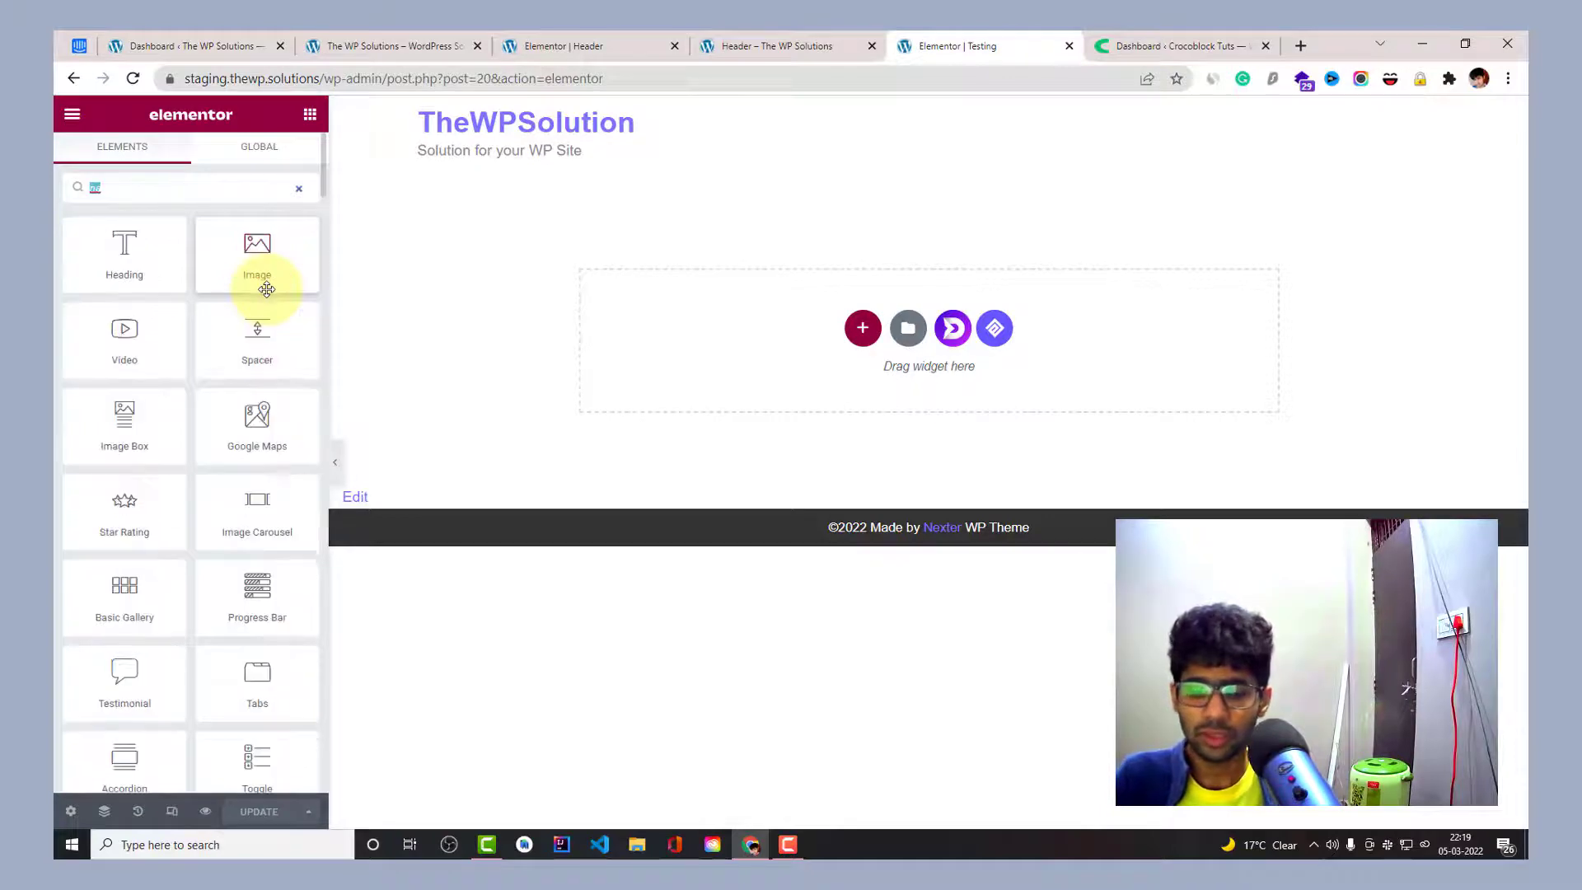
Search the widgets for "menu", add Navigation Menu Lite to the page and assign Menu Main to it.
type("menu")
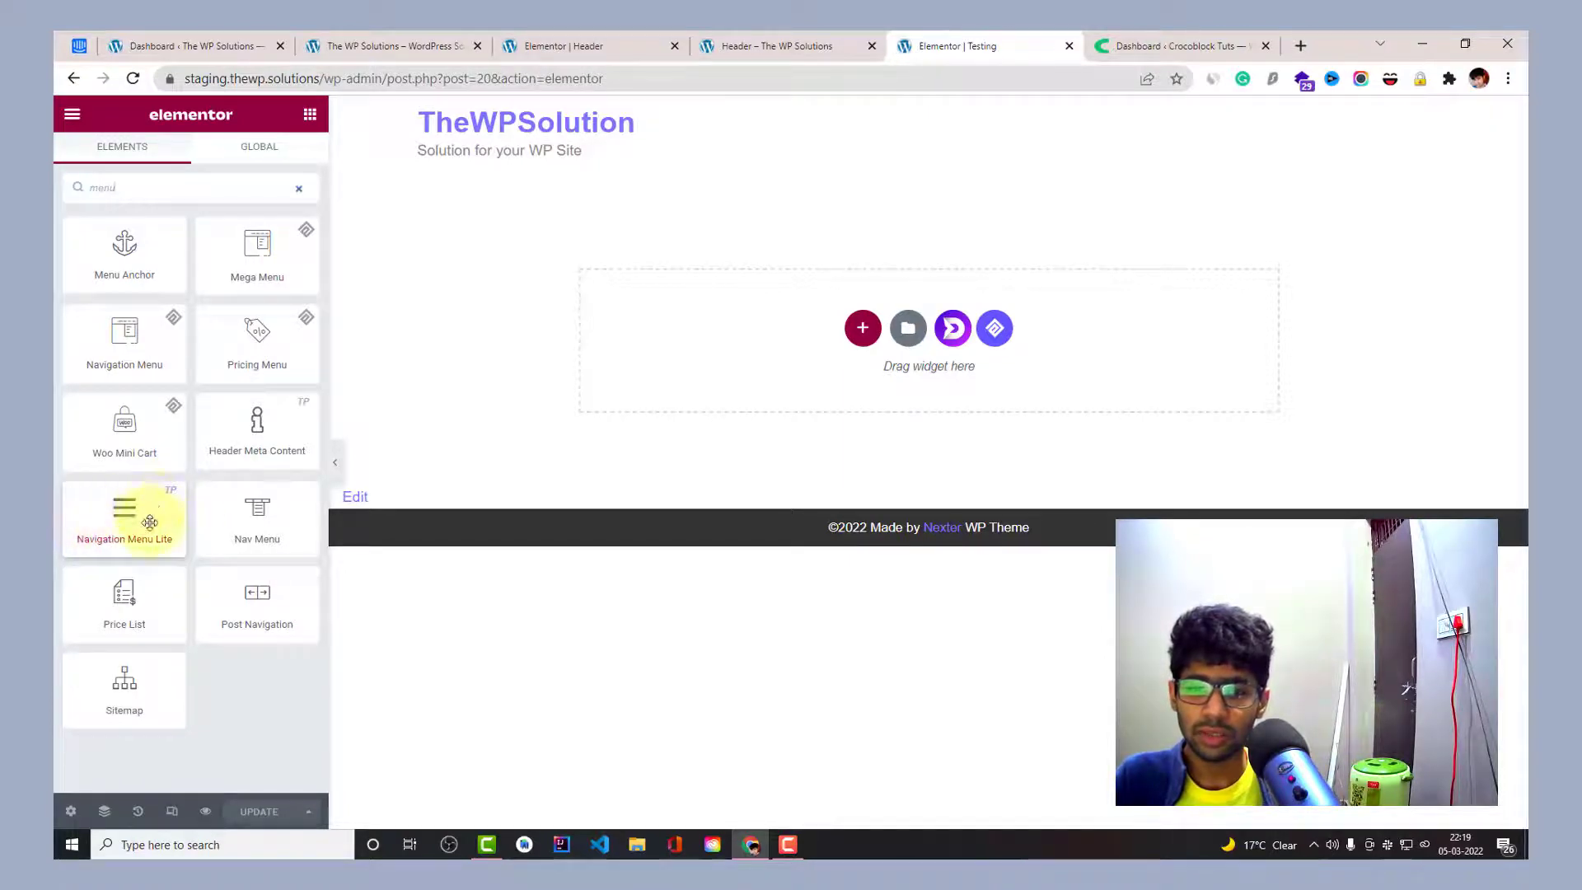
left_click_drag(142, 512, 709, 342)
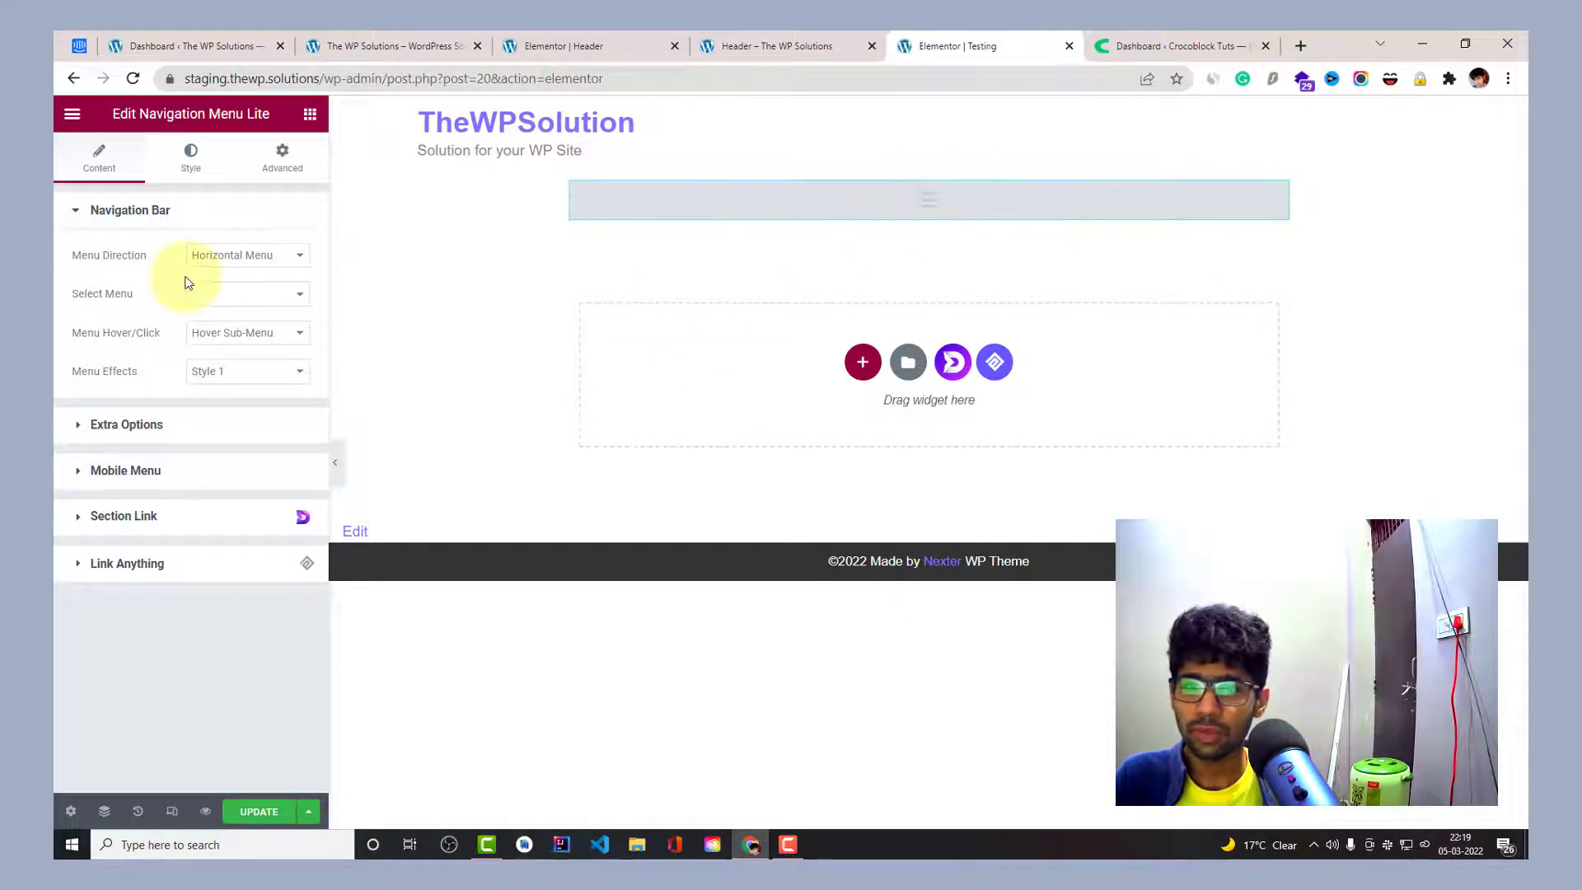
left_click(240, 305)
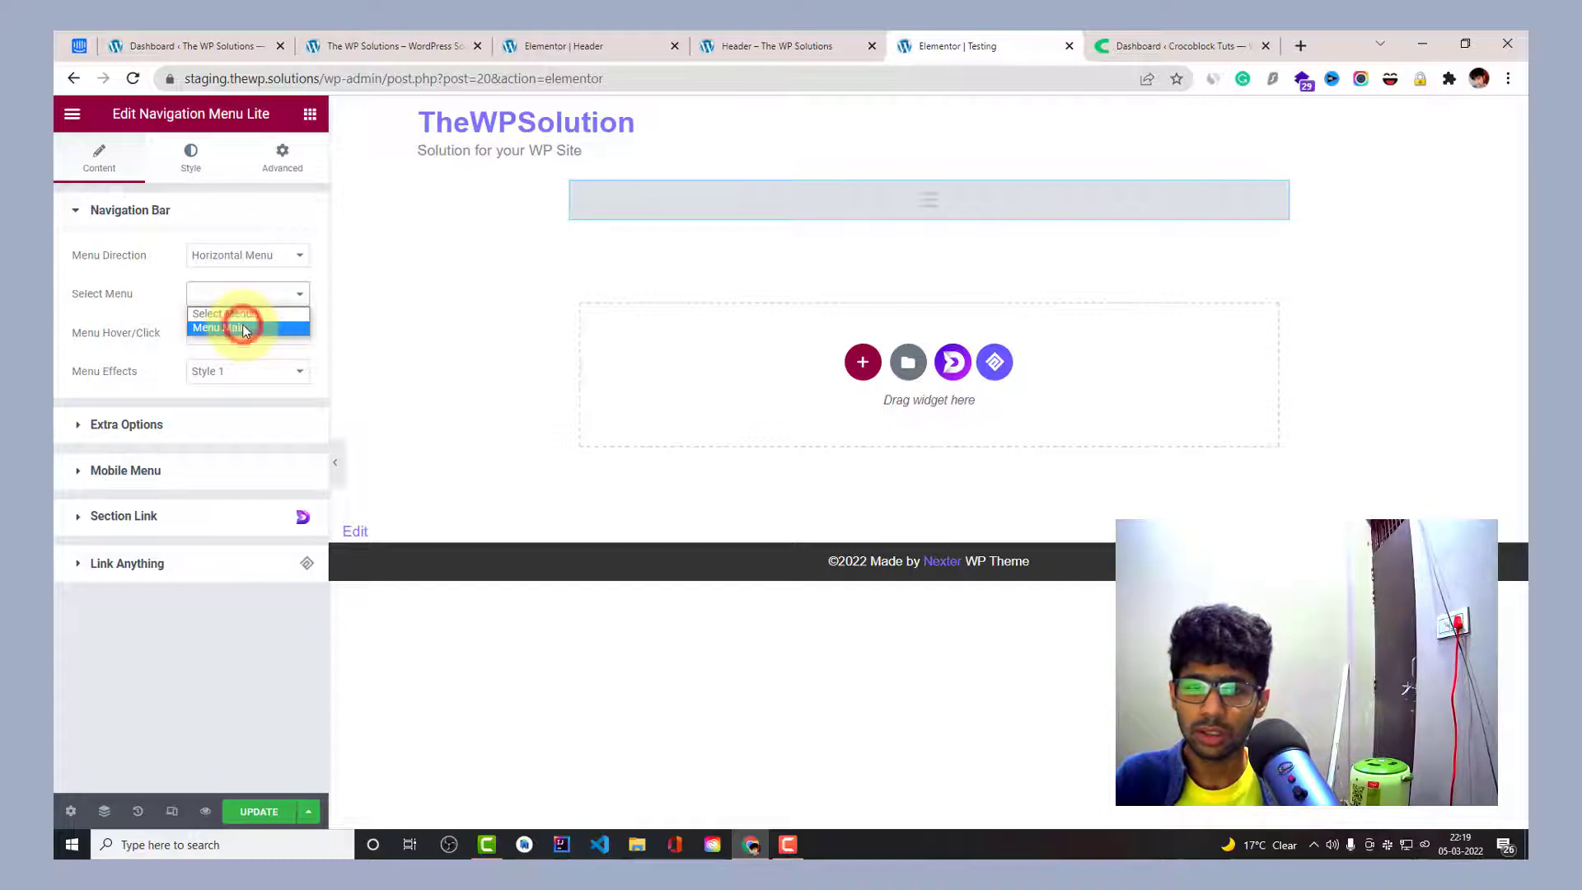
left_click(244, 328)
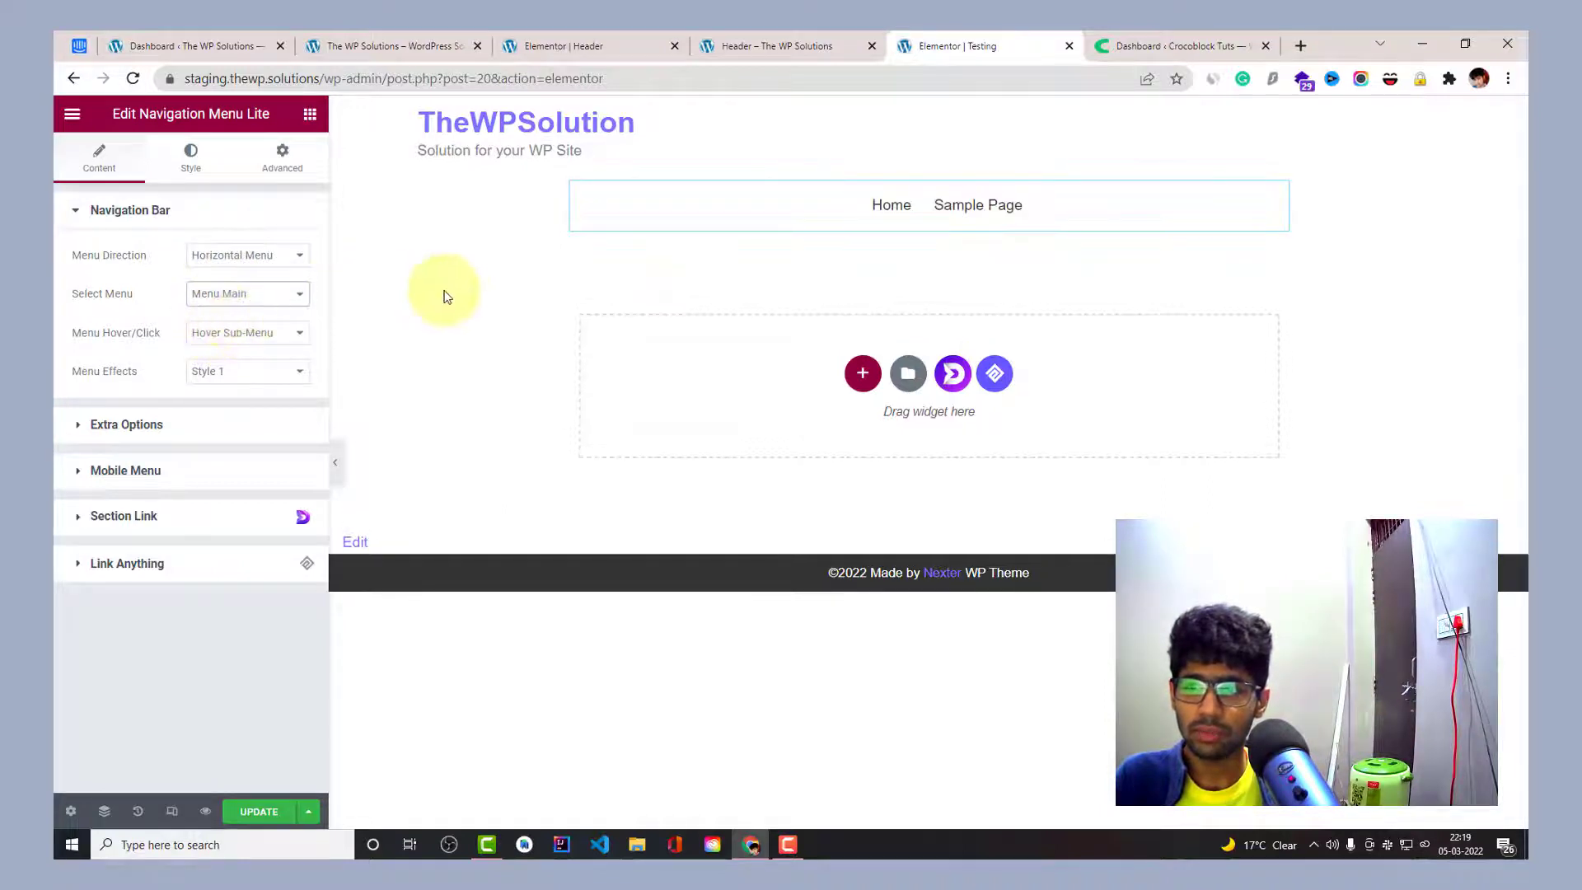
Try the Style 2 menu effect on the Sample Page submenu and return to Style 1.
mouse_move(979, 226)
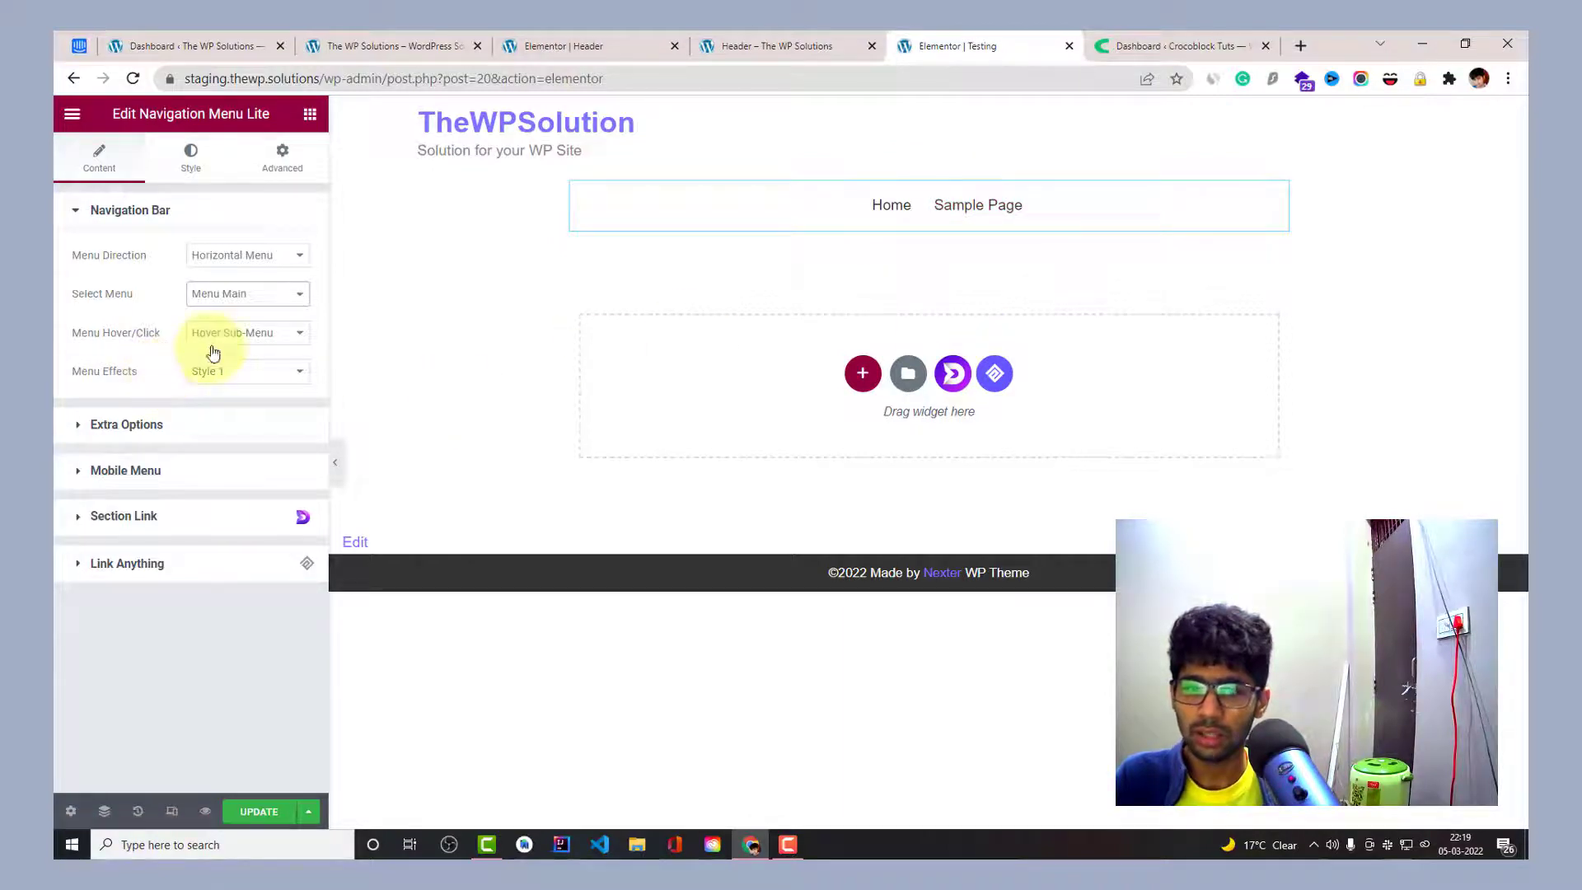
left_click(257, 384)
left_click(240, 398)
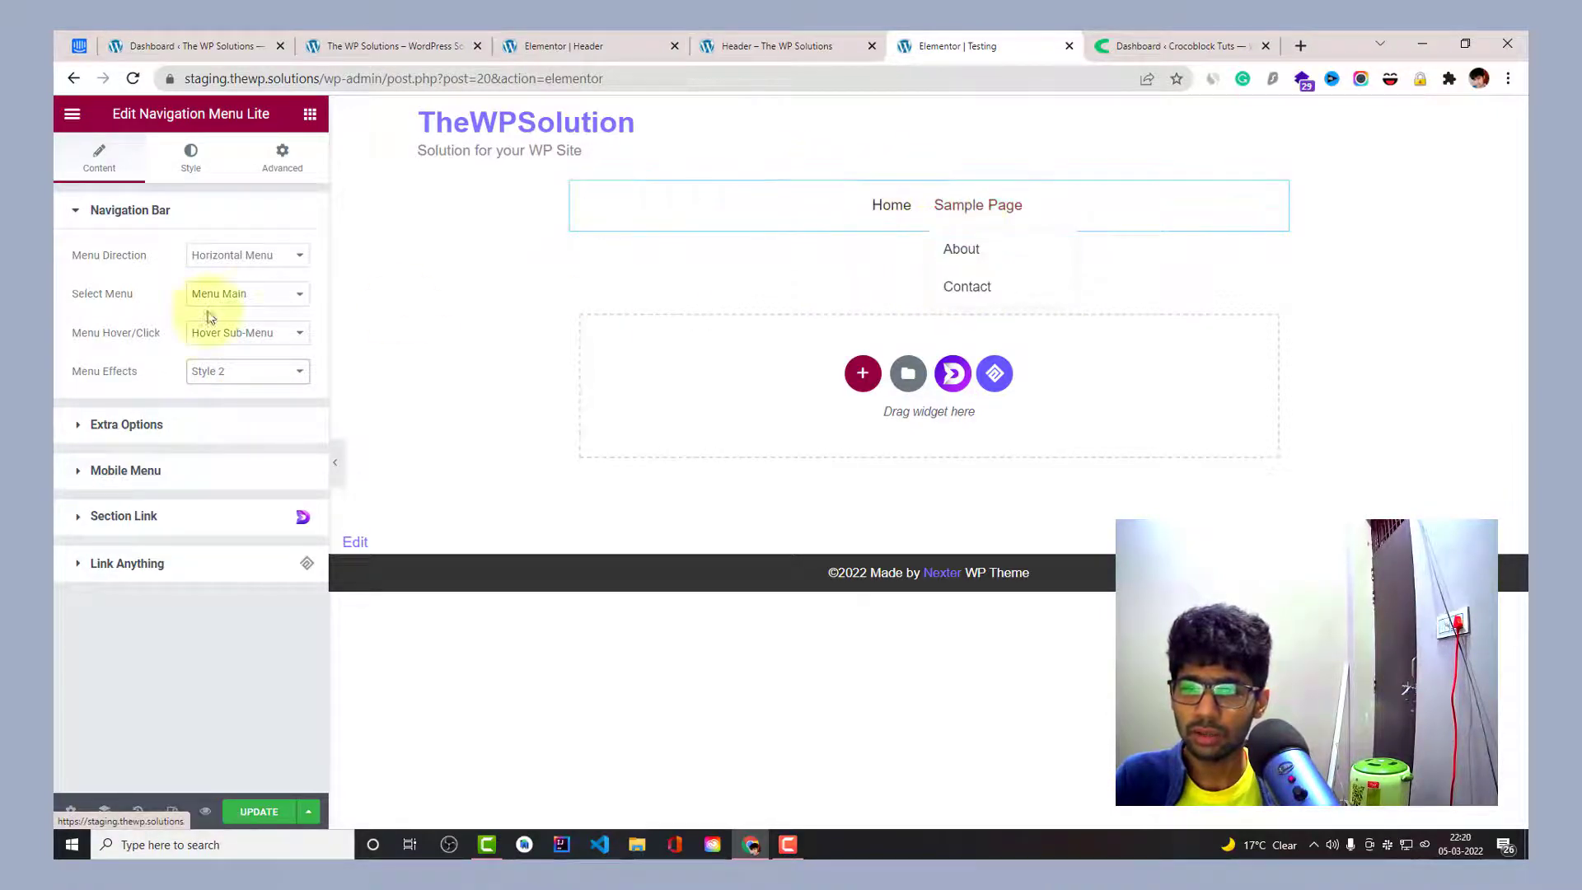
left_click(235, 370)
left_click(240, 390)
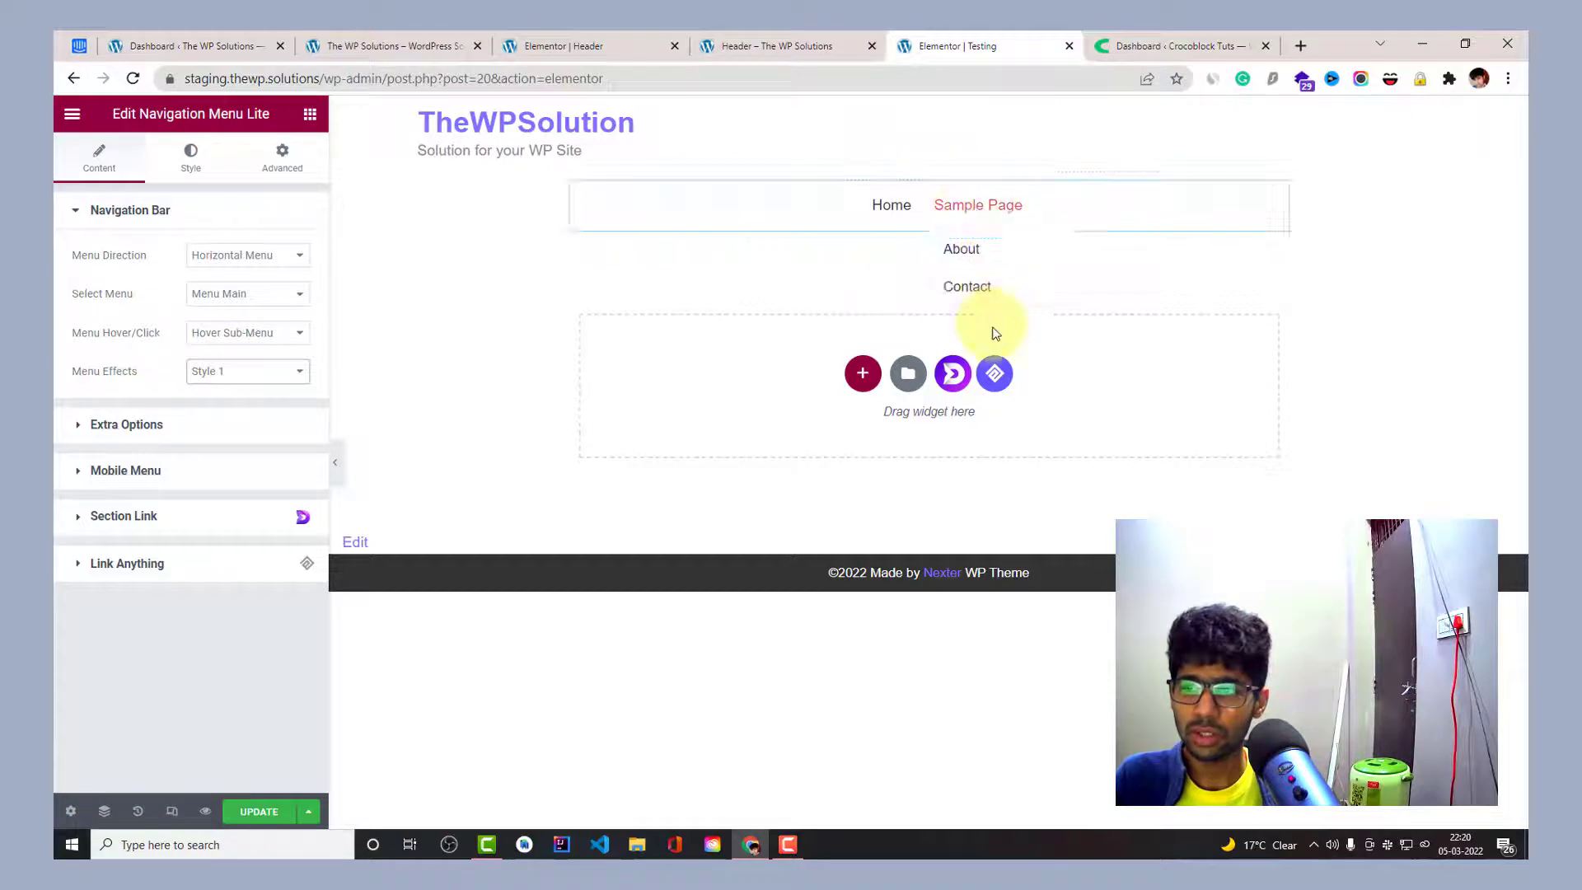
Look through the widget's extra options, mobile menu options and main menu style settings.
left_click(128, 424)
left_click(185, 379)
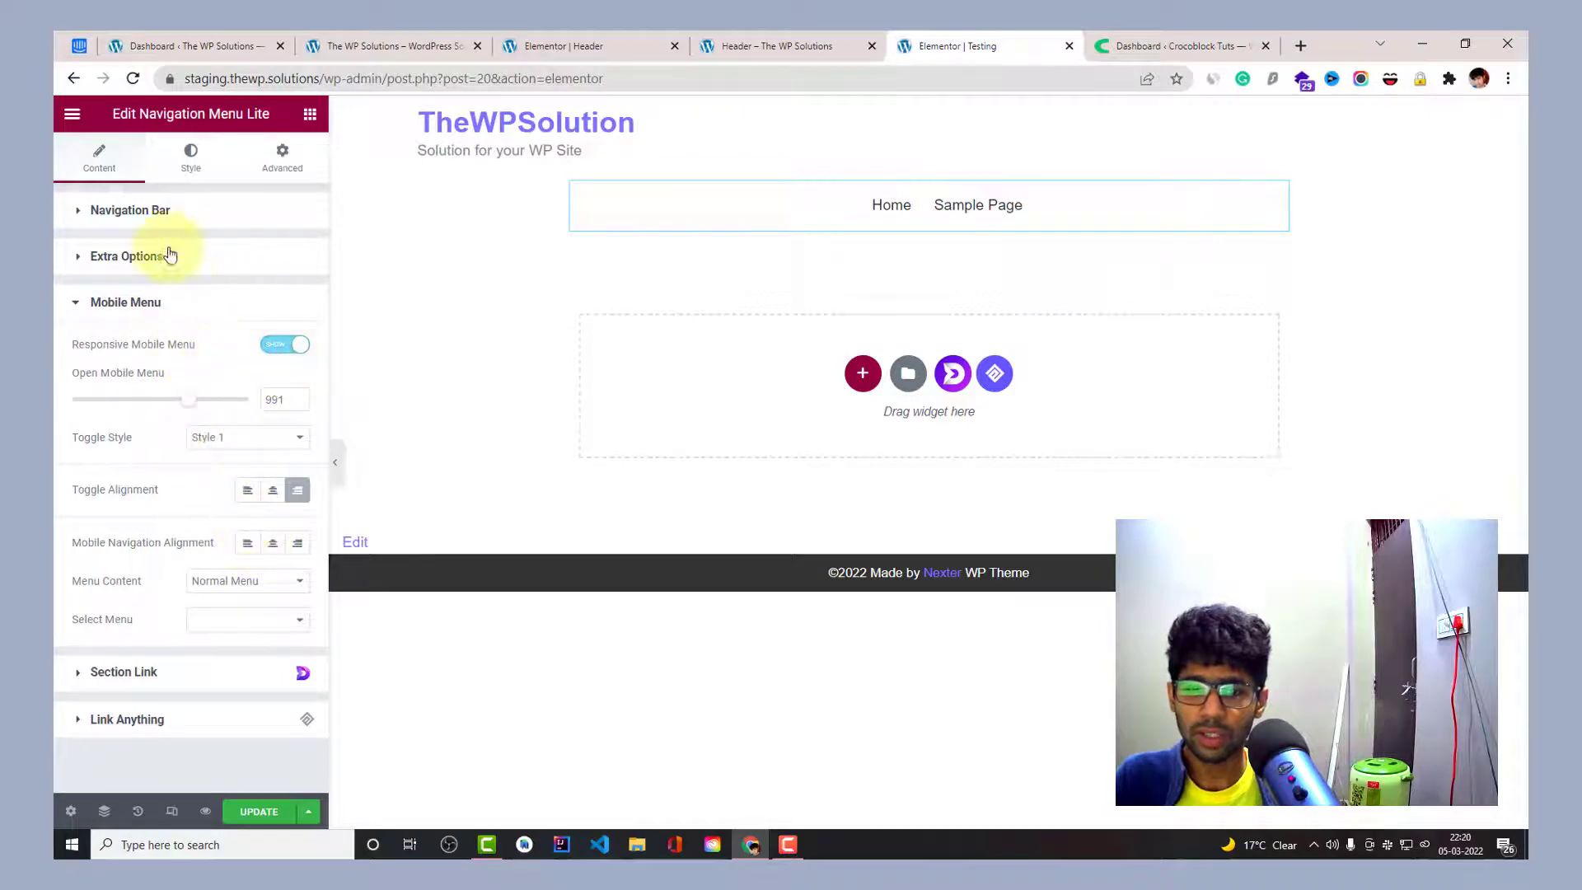
left_click(175, 175)
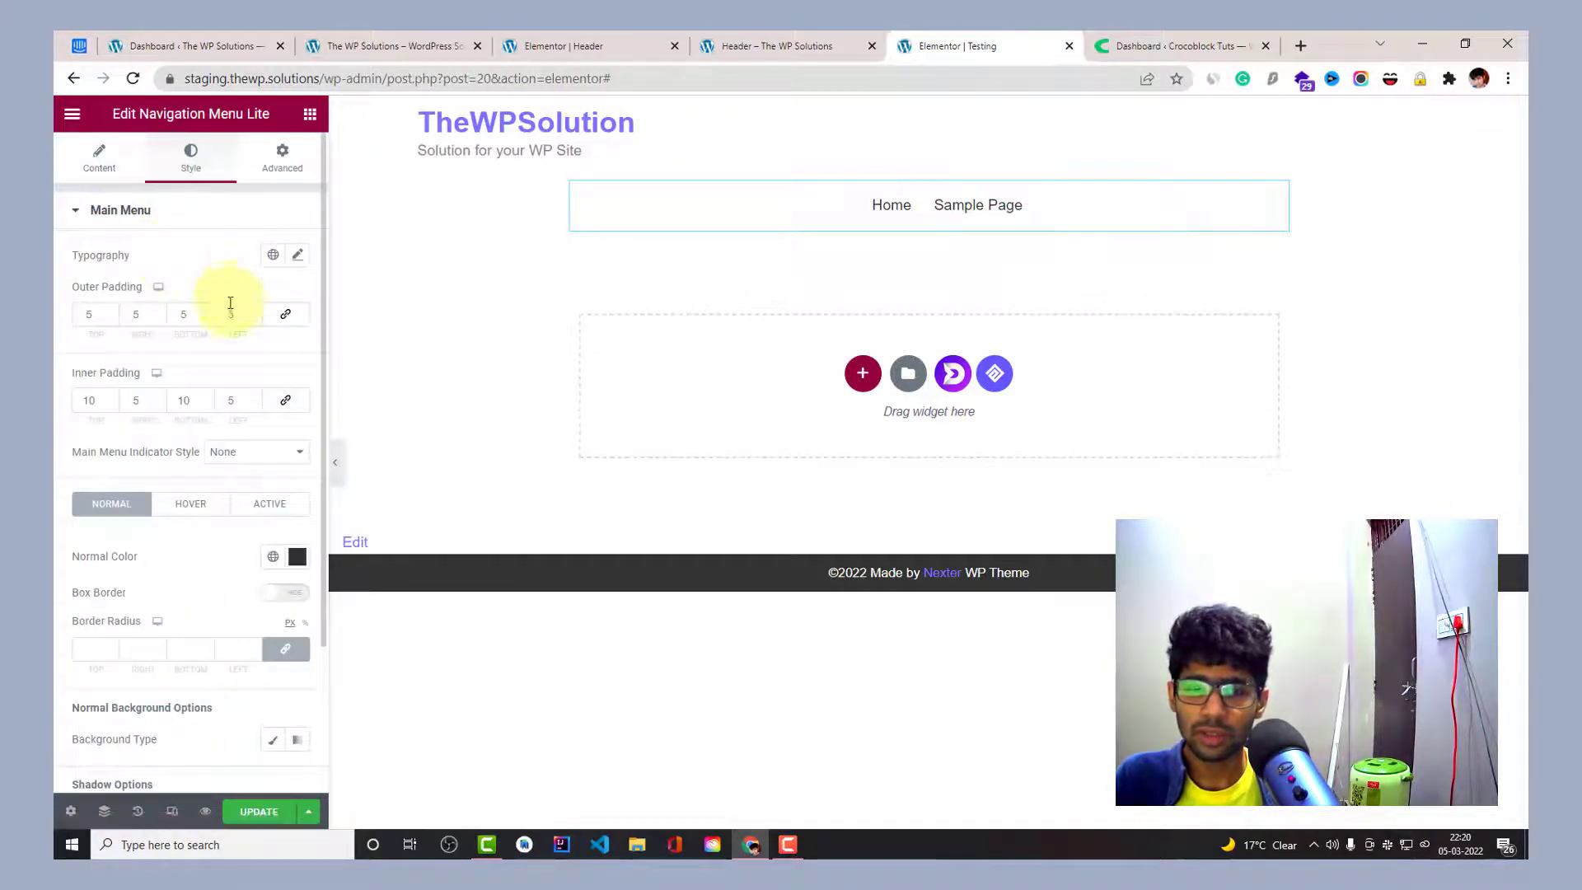
scroll(231, 302, "down", 3)
Set the sub-menu's outer padding to 6 on all sides.
left_click(171, 698)
scroll(134, 399, "down", 4)
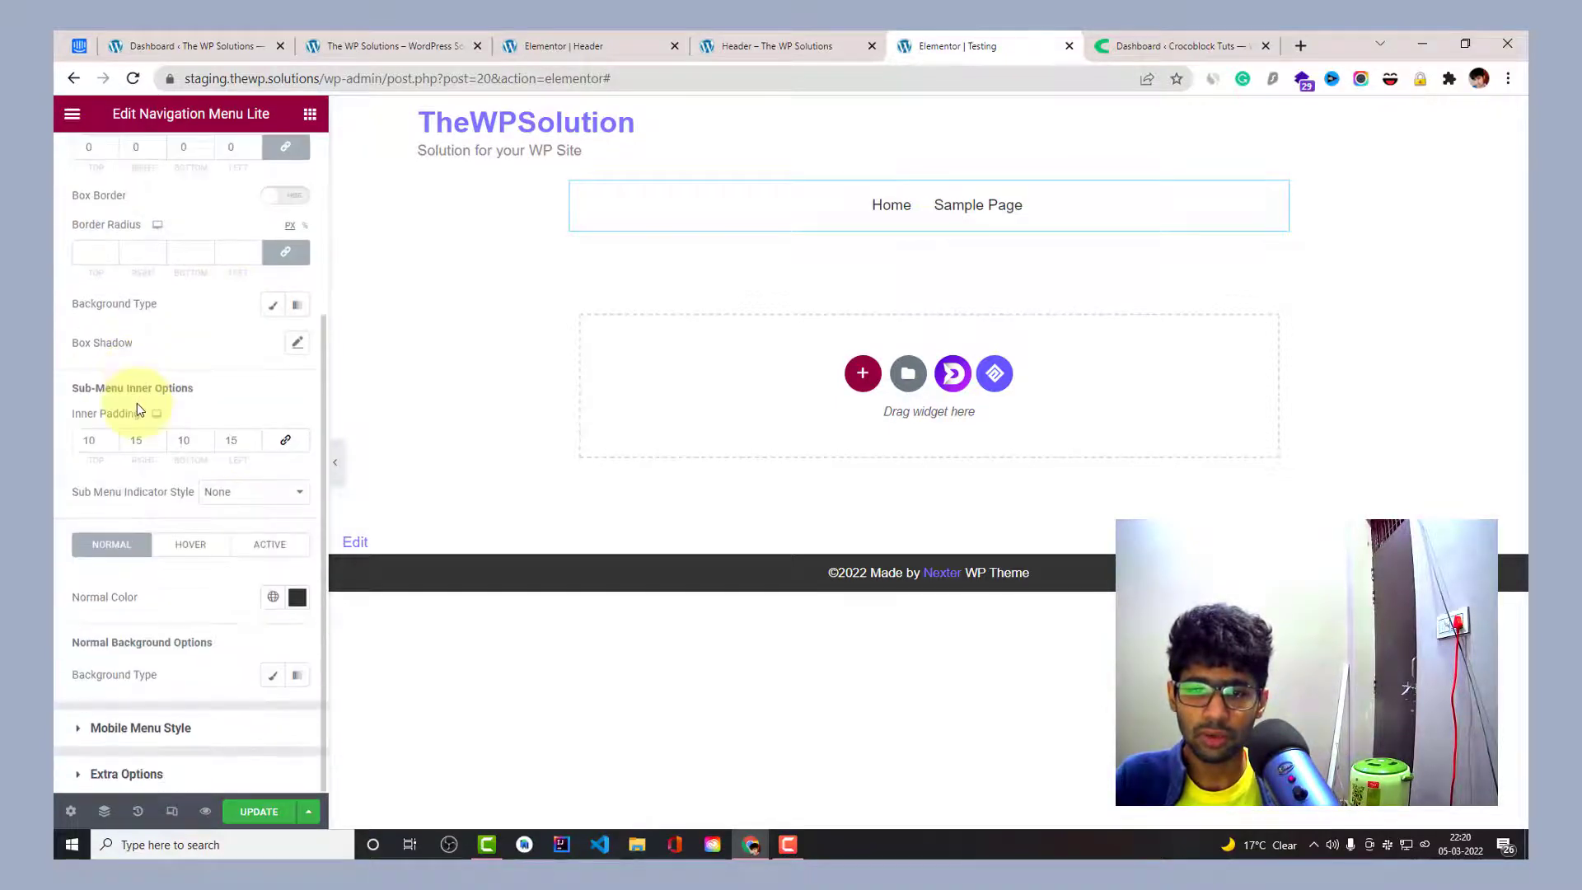
scroll(170, 431, "up", 2)
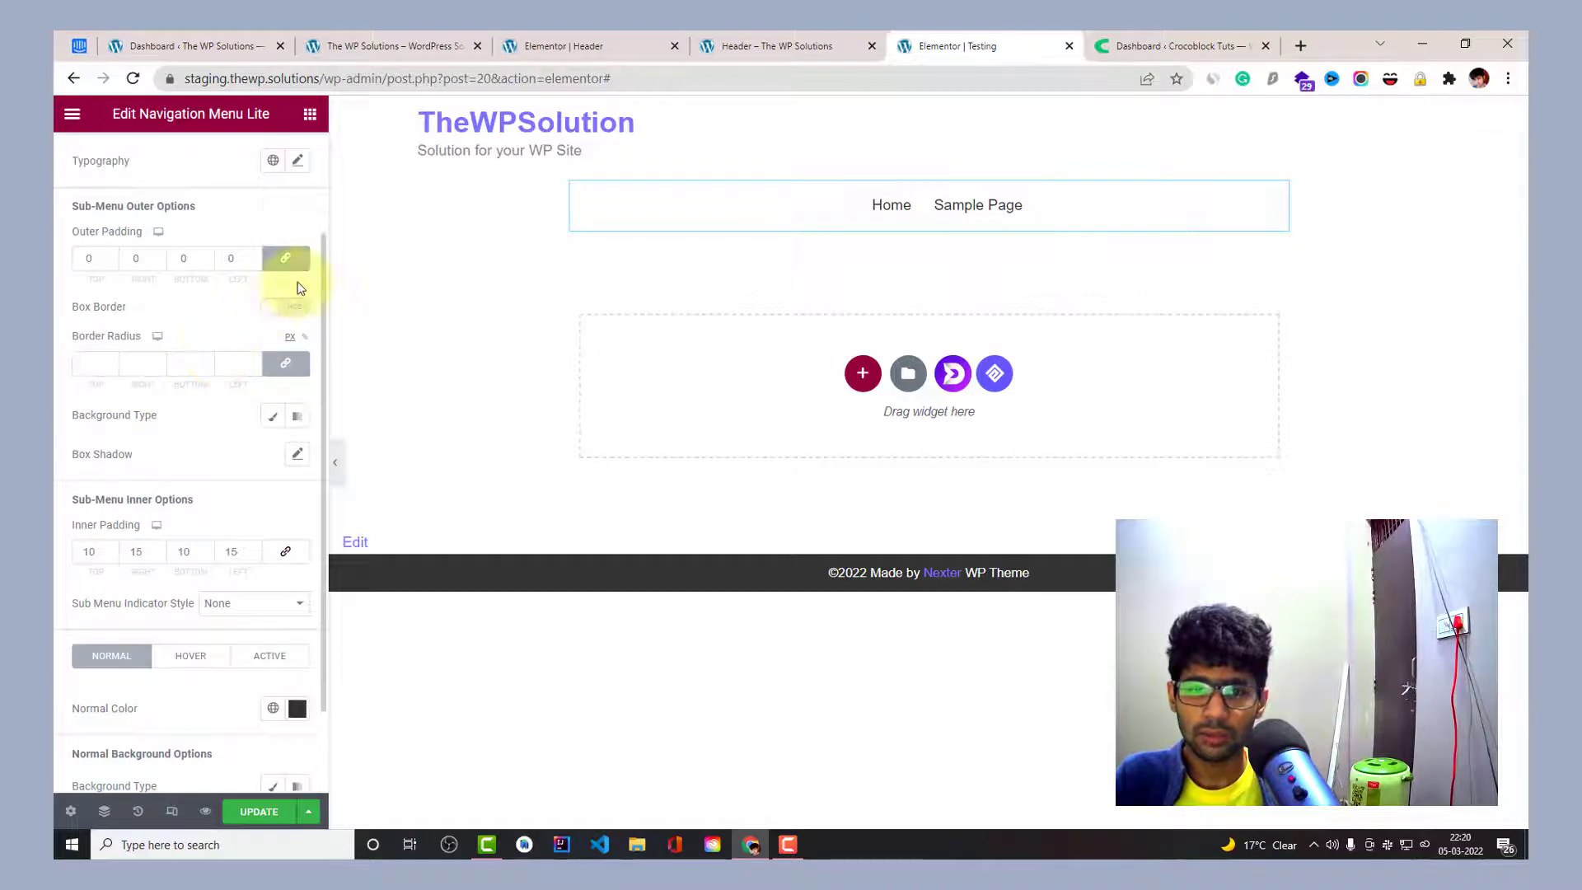
left_click(112, 256)
left_click(112, 257)
left_click(112, 256)
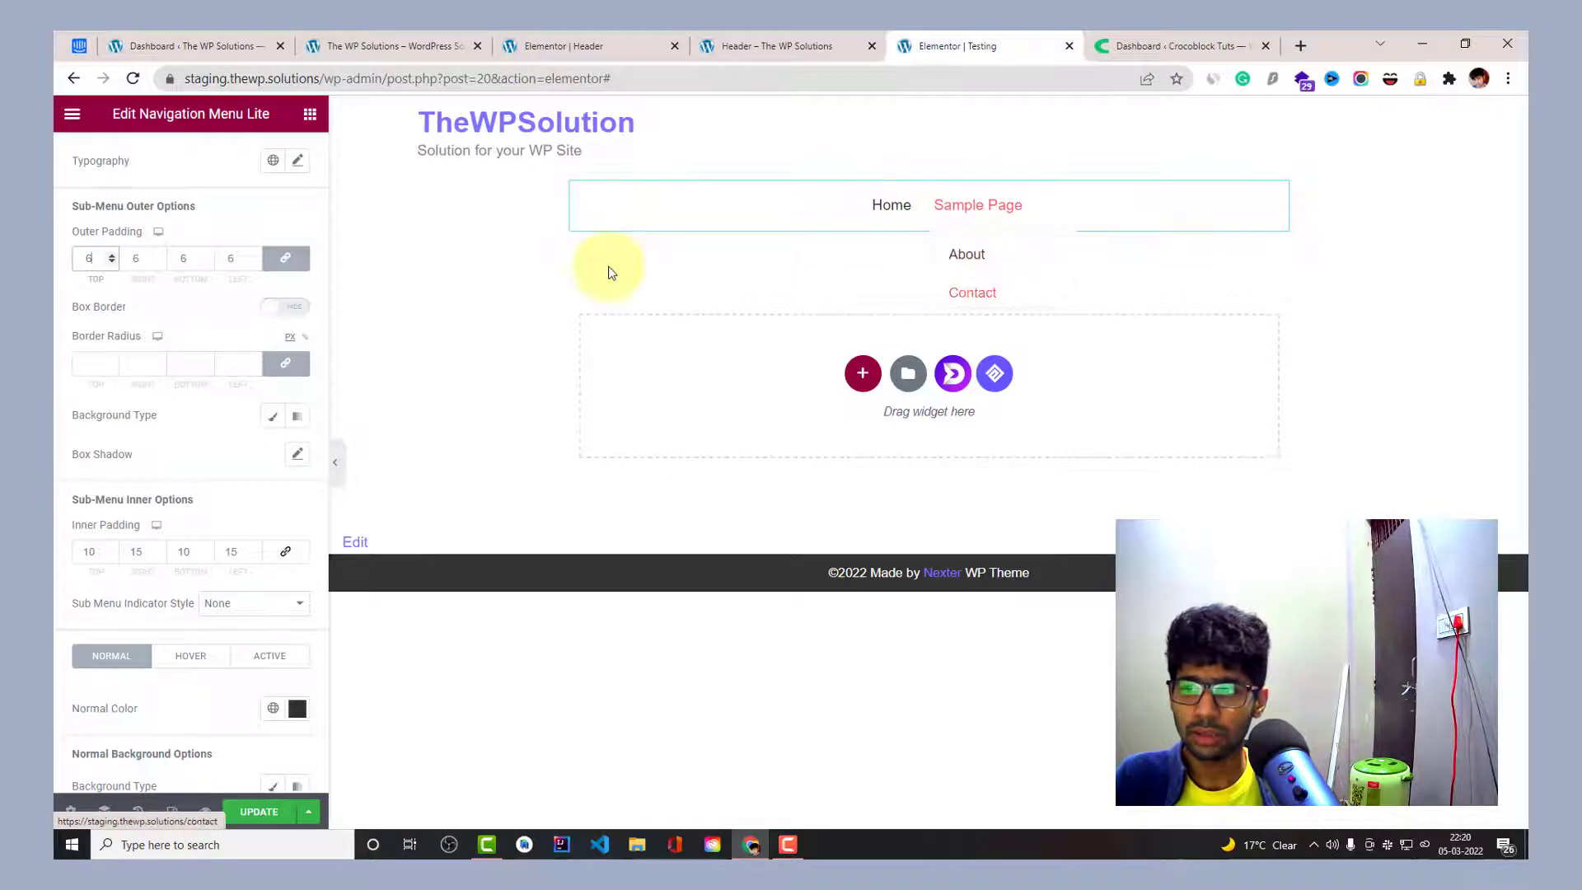
Set the sub-menu's border radius to 10 on all sides, previewing it with the box border on before turning the border off.
left_click(291, 308)
mouse_move(960, 212)
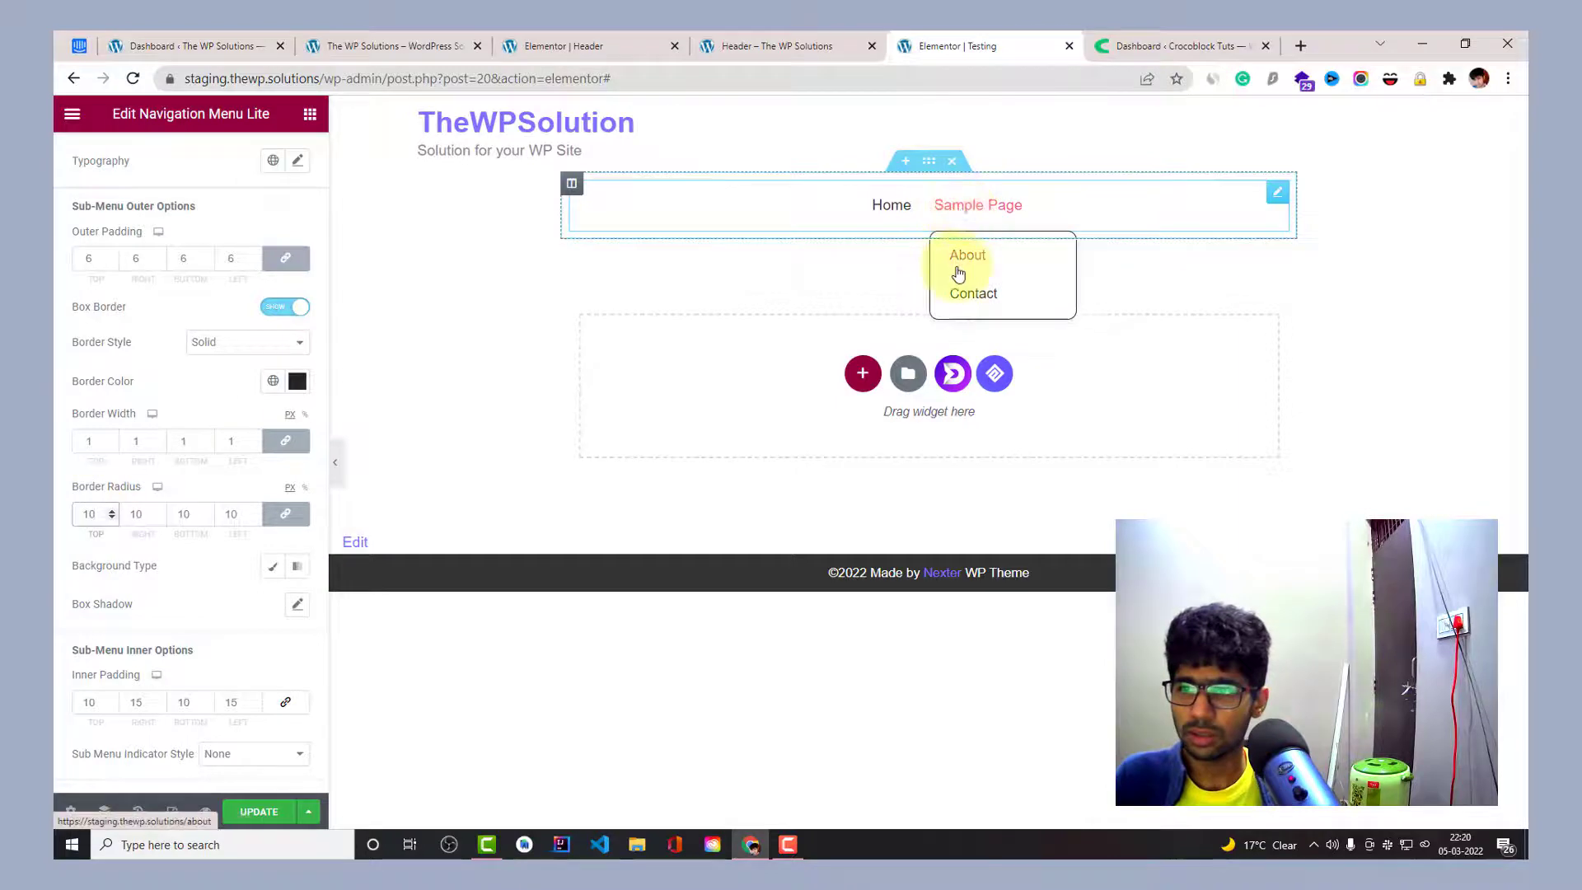
left_click(278, 310)
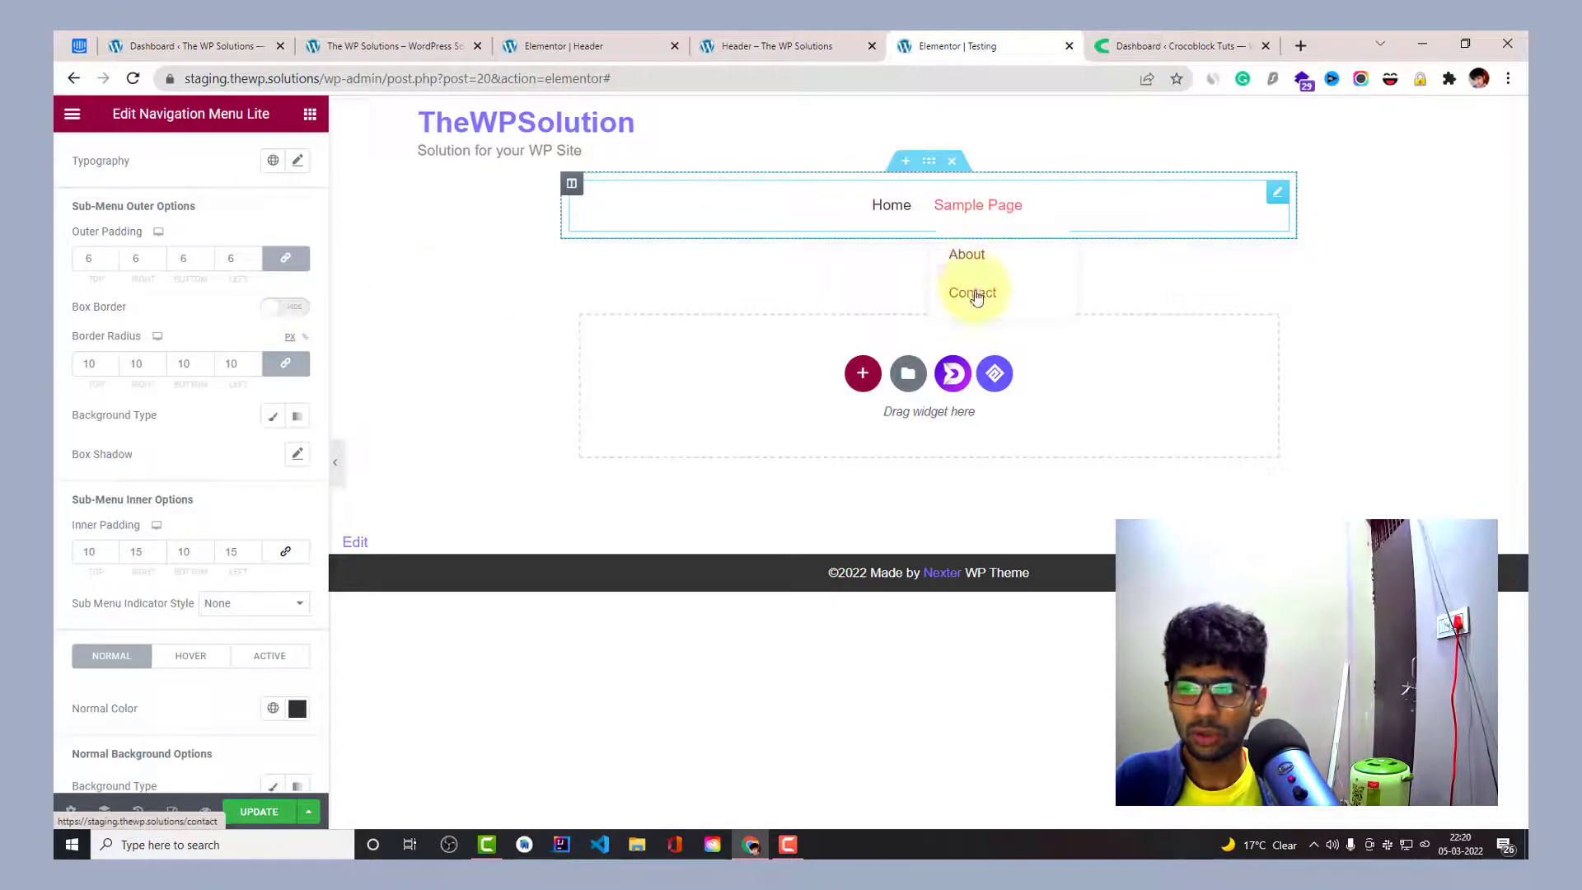
Set the sub-menu indicator style to Style 1 and preview it on the Sample Page submenu.
scroll(152, 443, "down", 1)
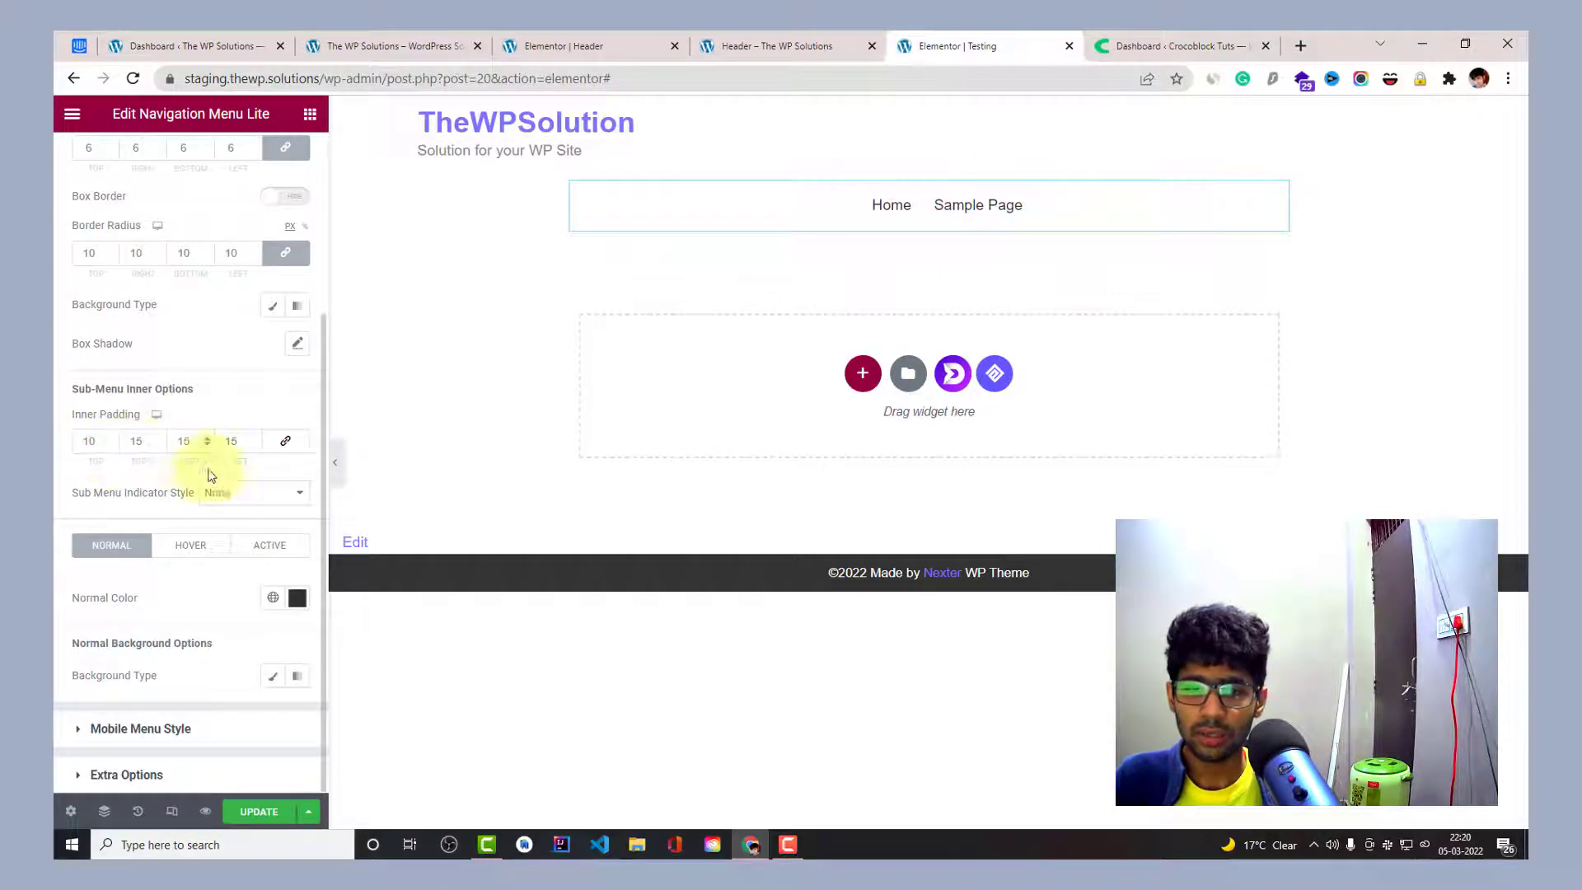
left_click(235, 494)
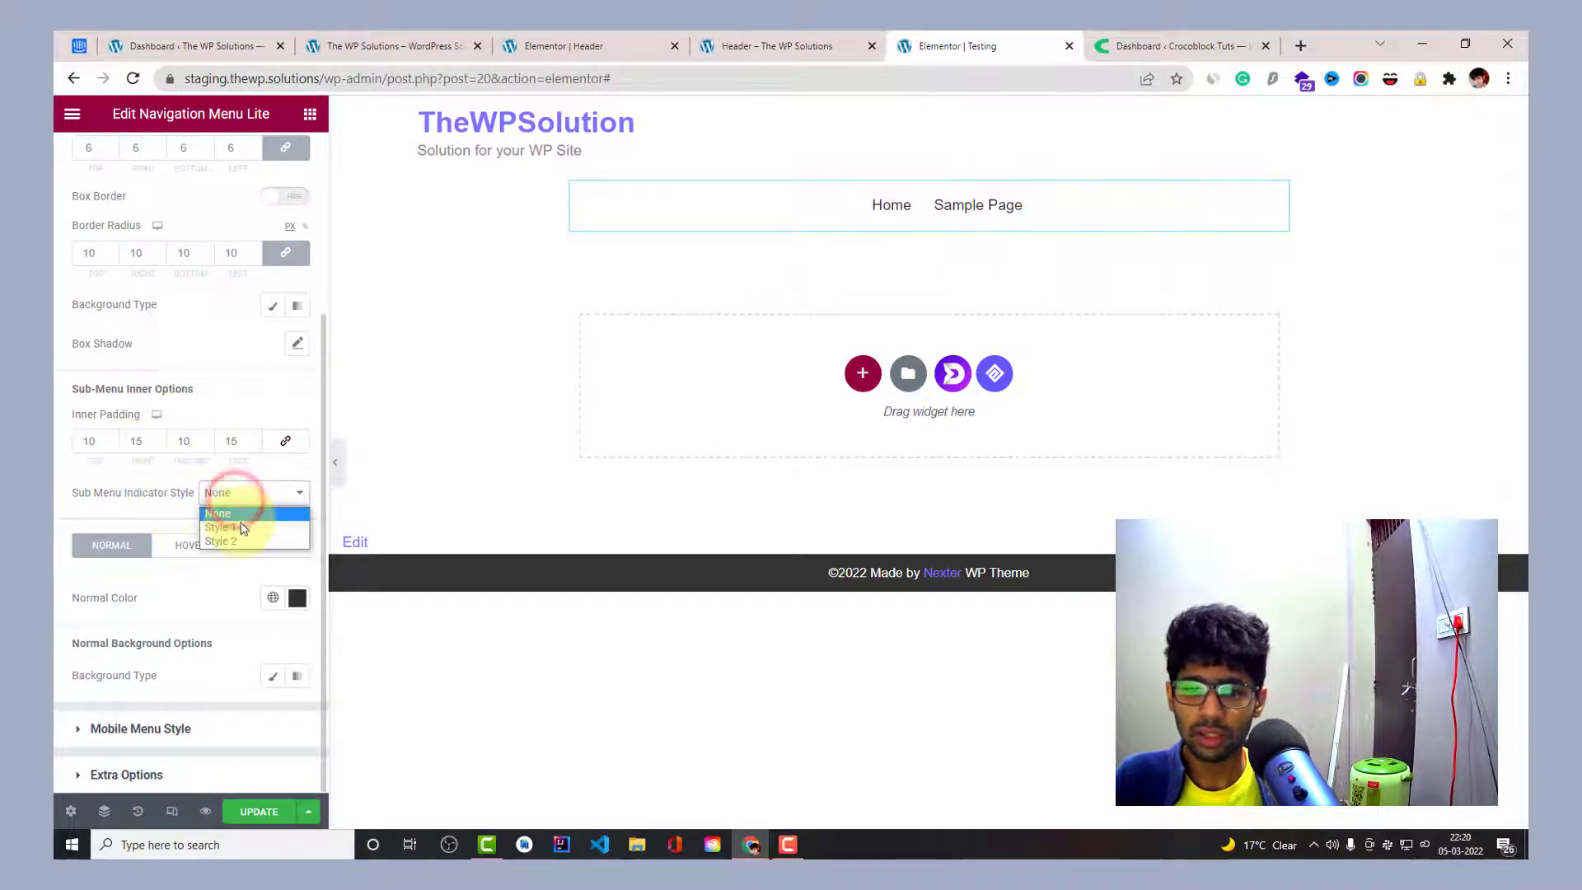
left_click(236, 522)
mouse_move(992, 279)
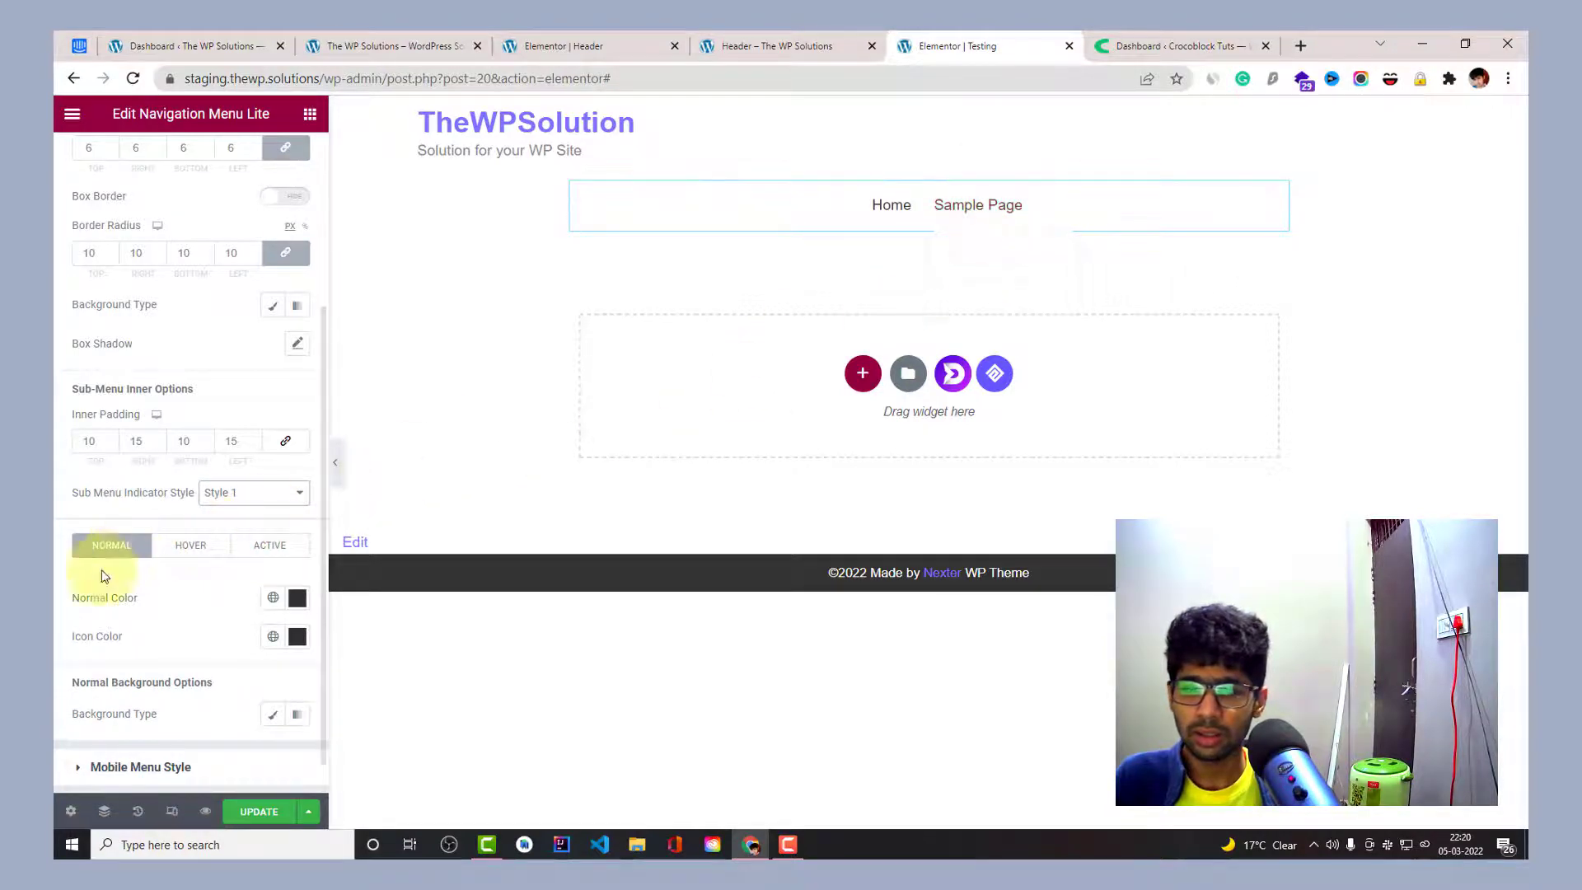
Examine the sub-menu's normal and hover color options and the main menu styles, and preview the Sample Page submenu.
scroll(132, 543, "down", 1)
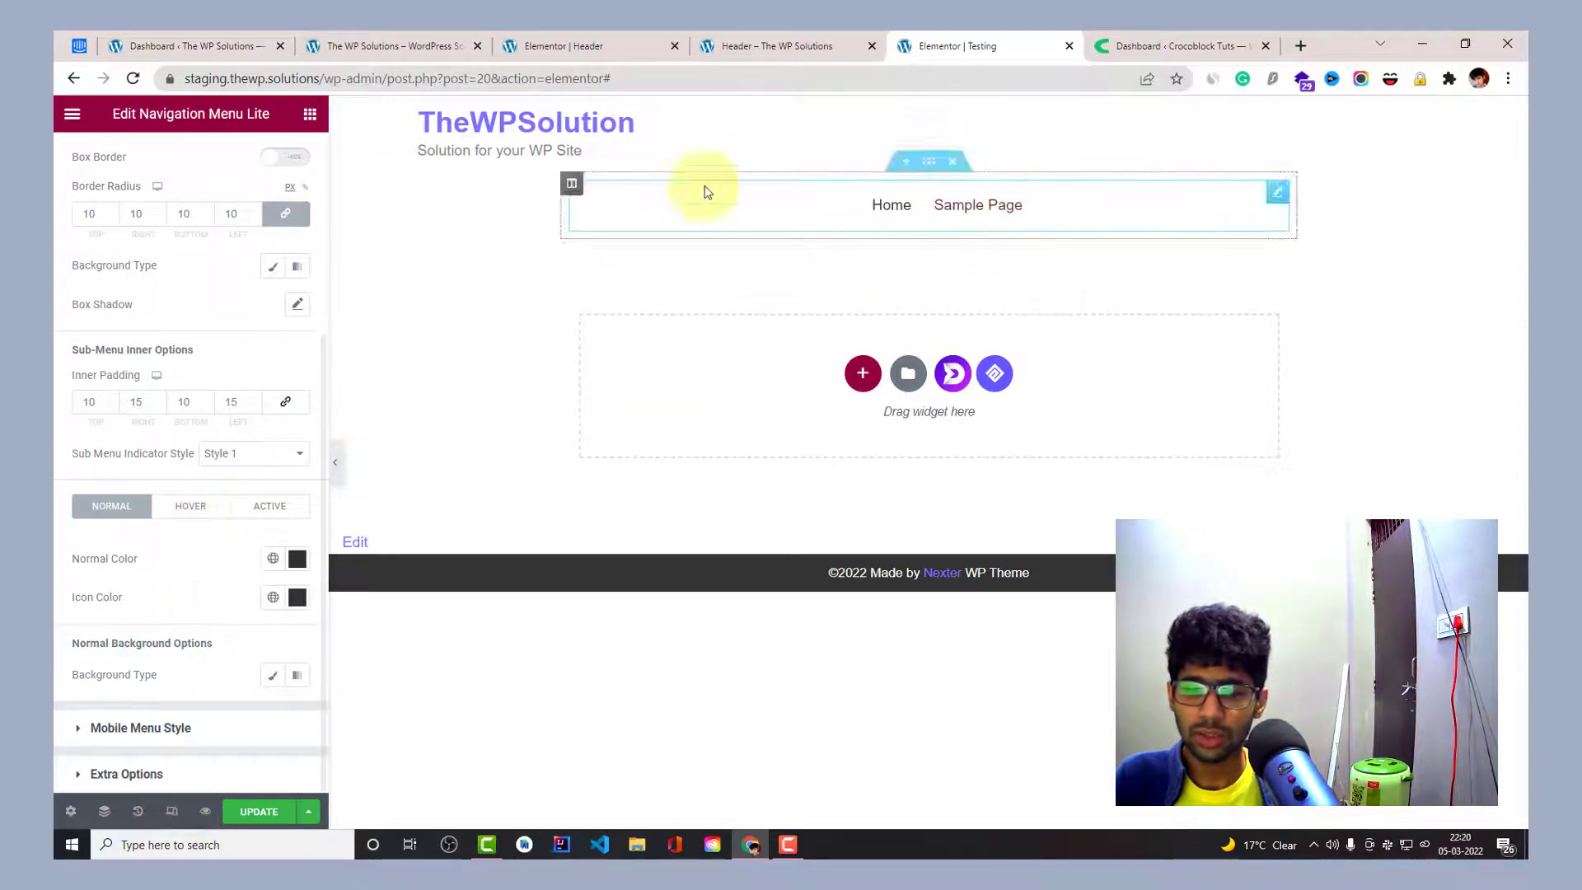
left_click(190, 506)
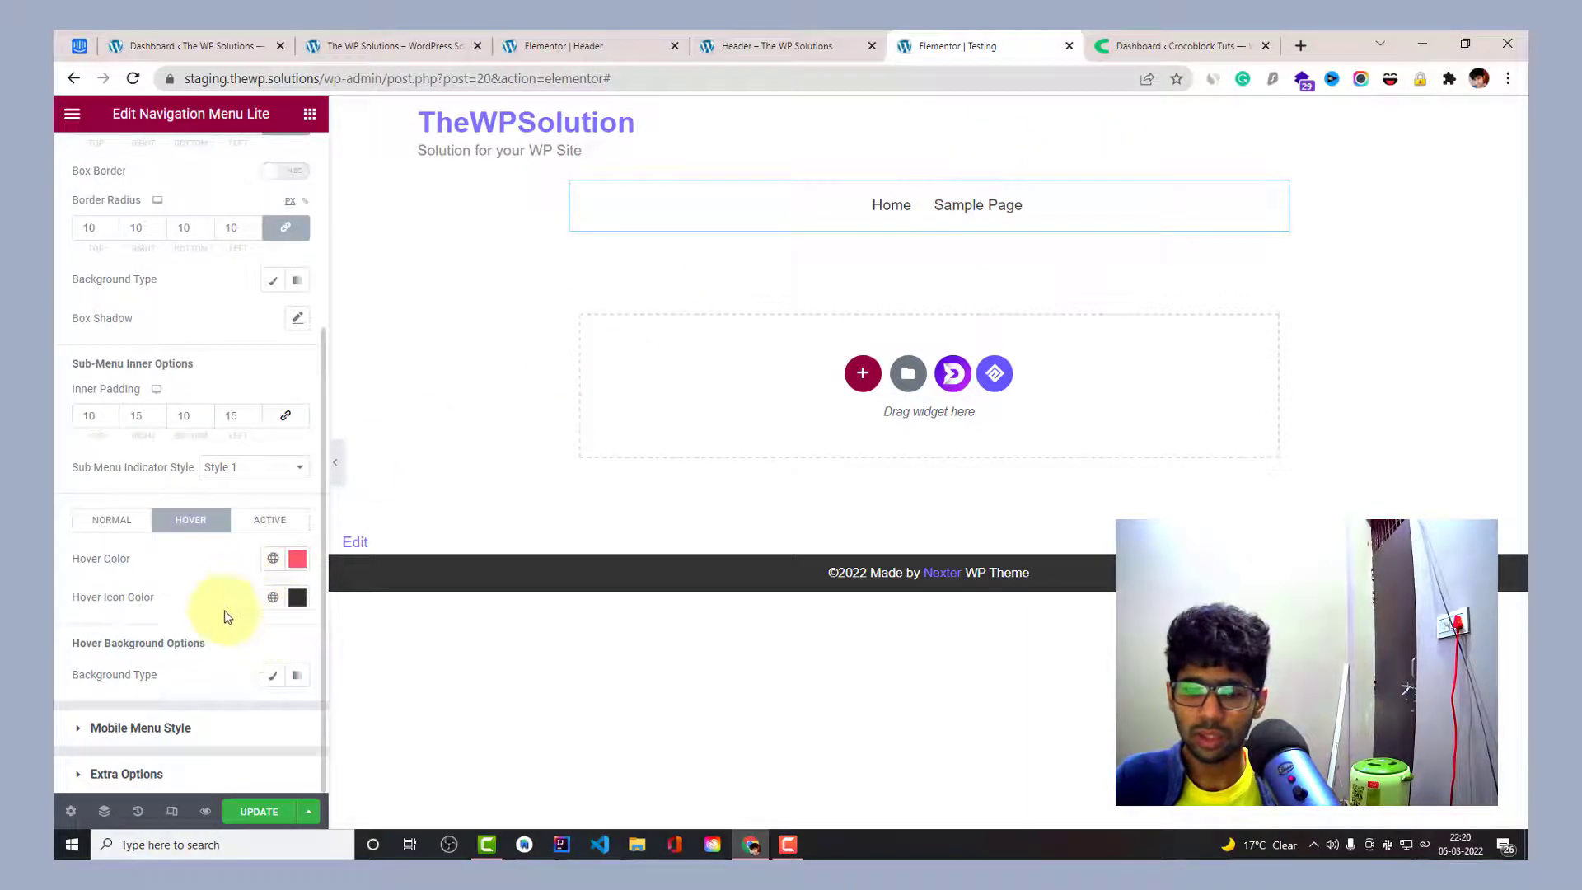
scroll(142, 279, "up", 3)
scroll(156, 321, "up", 1)
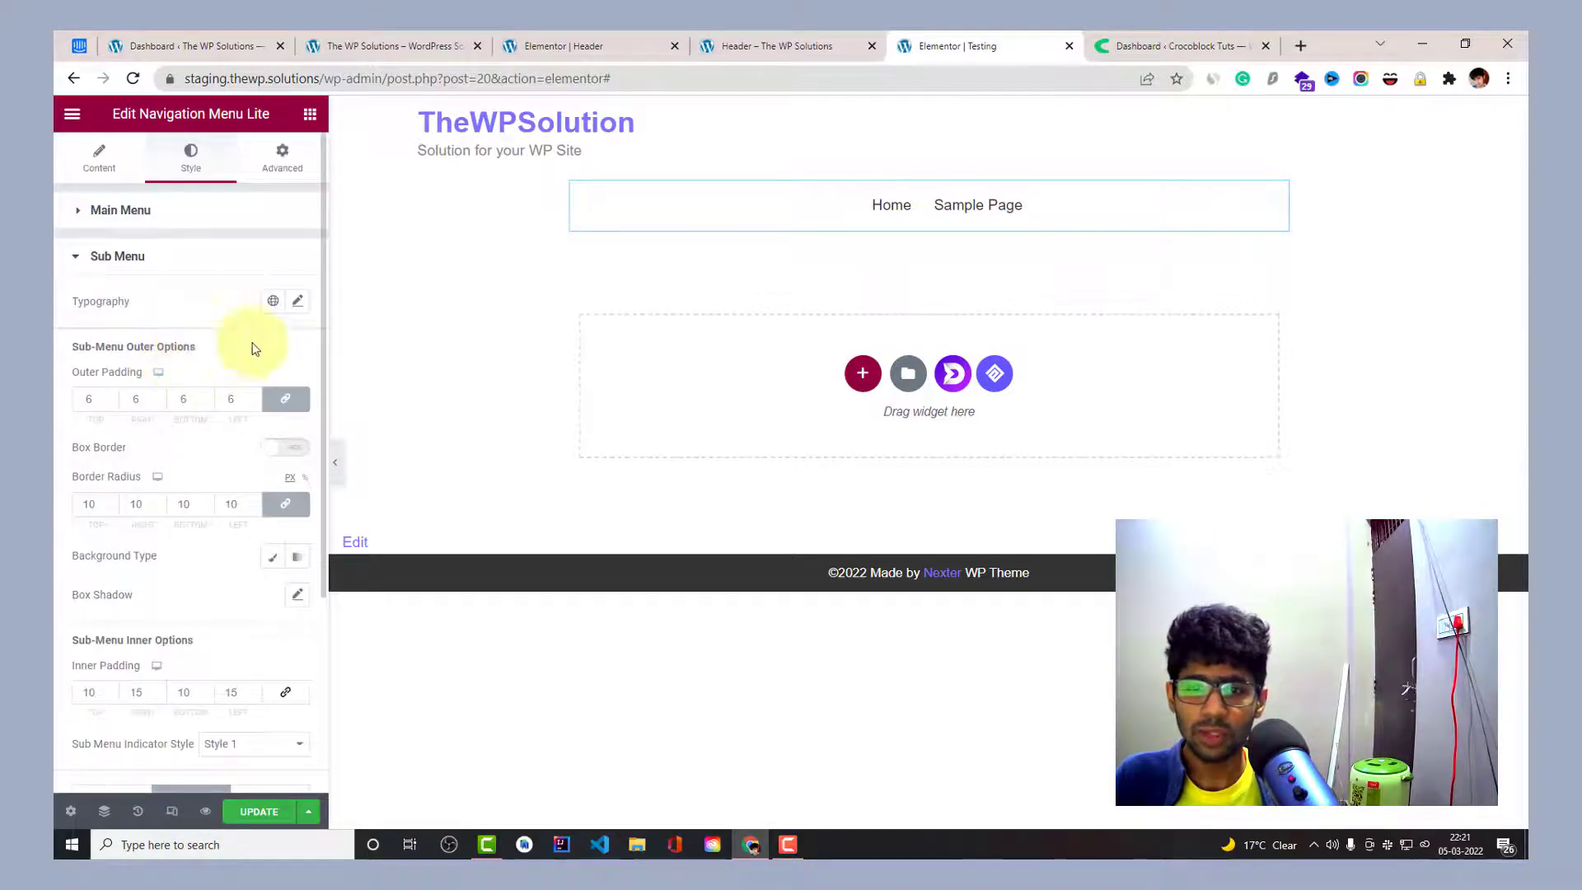
left_click(163, 216)
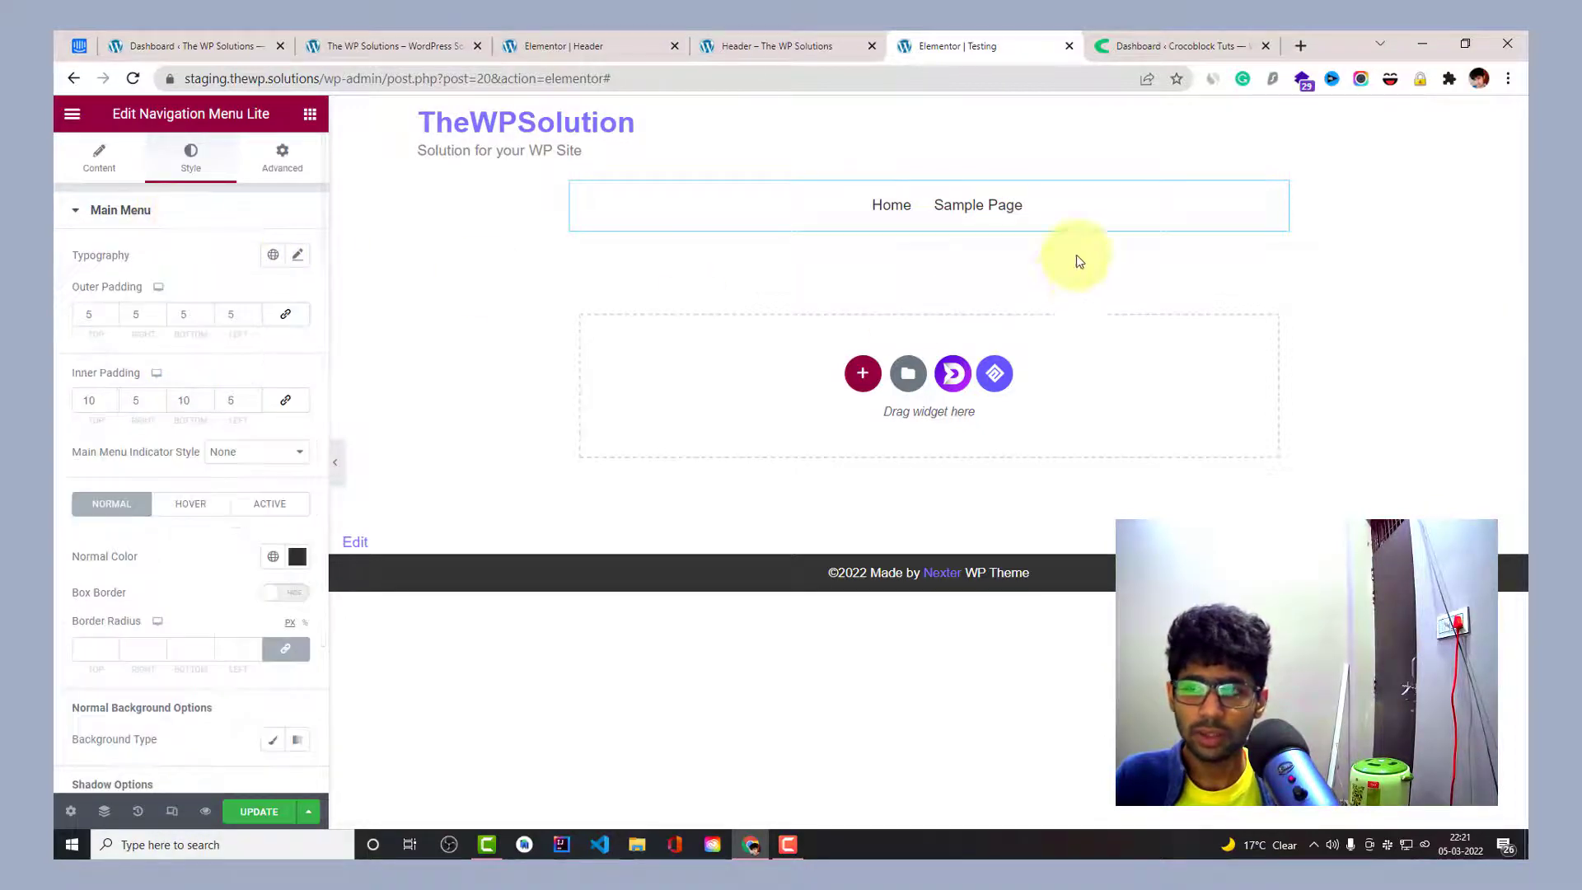
mouse_move(968, 240)
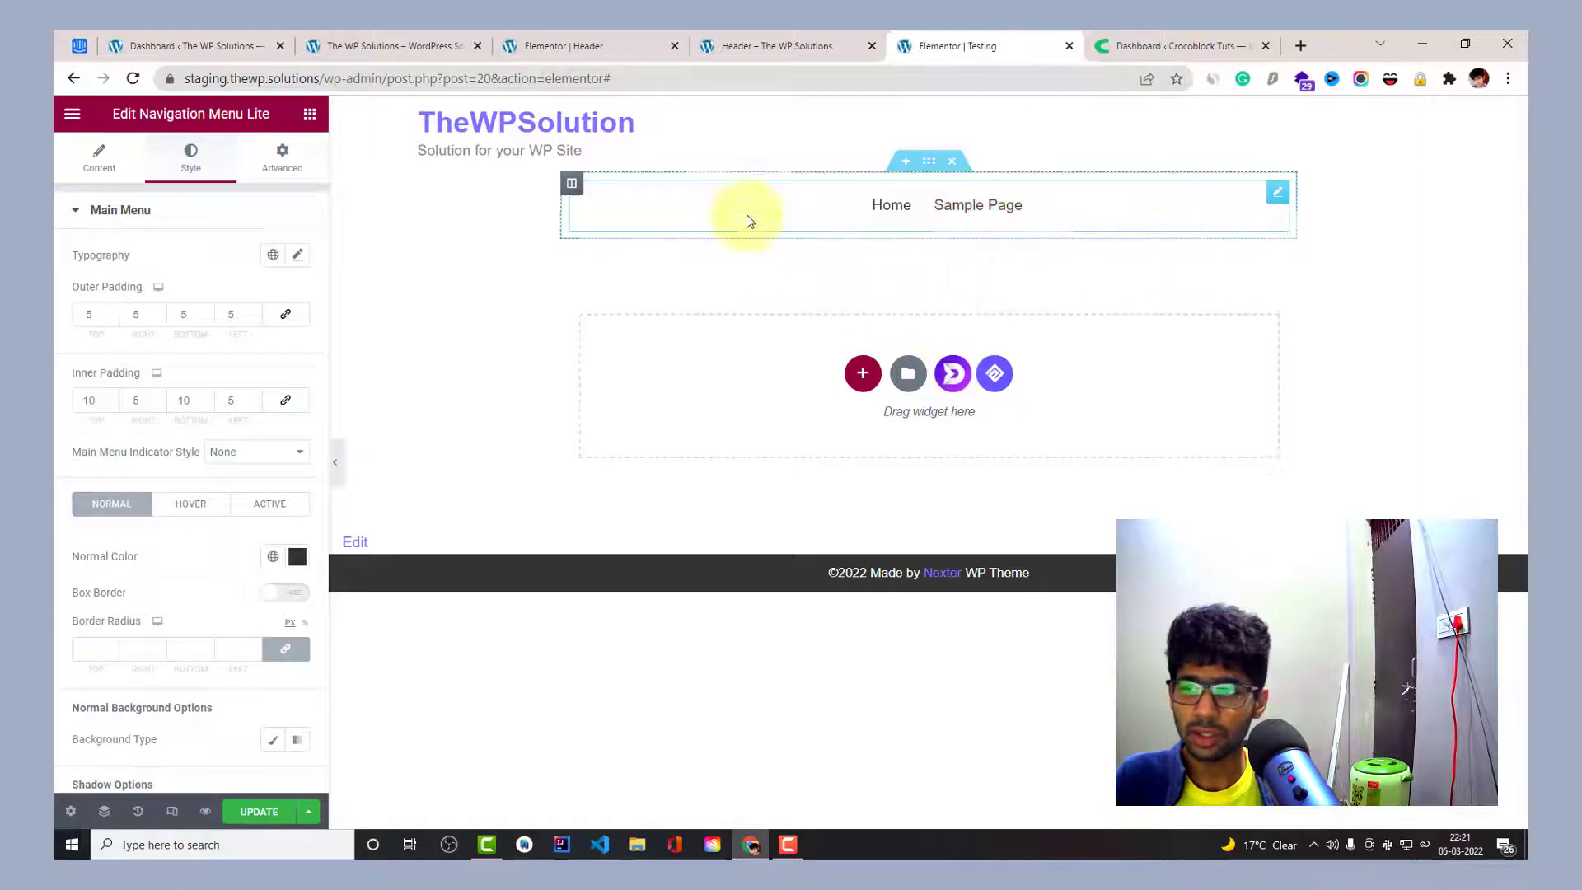
mouse_move(999, 212)
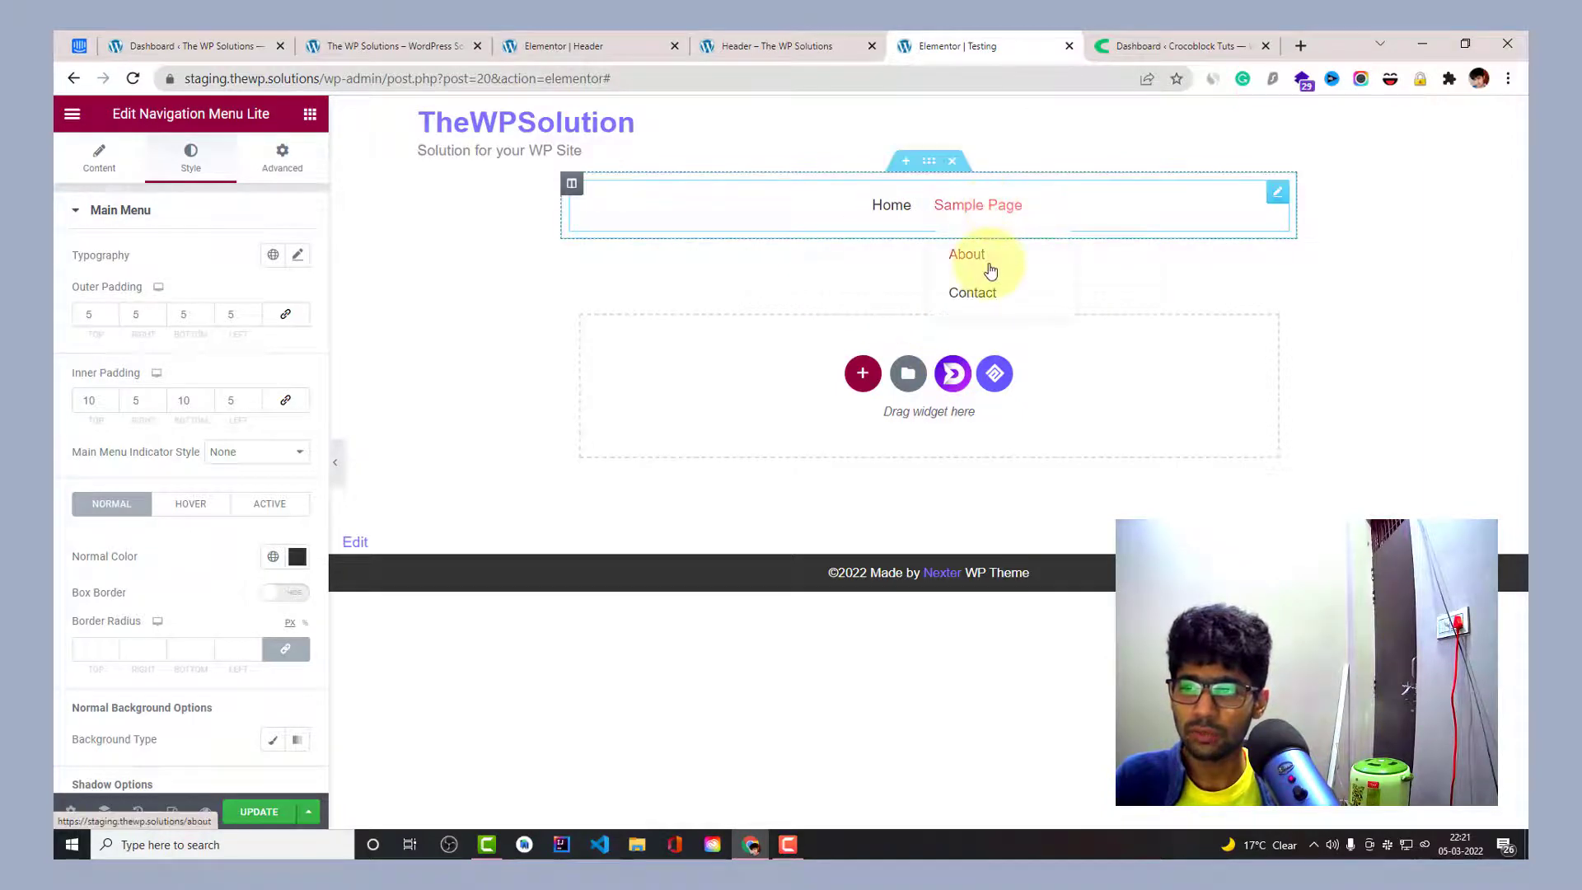
Switch to the Crocoblock Tuts site, open its front end in a new tab, and preview the Courses dropdown.
left_click(1187, 46)
mouse_move(159, 115)
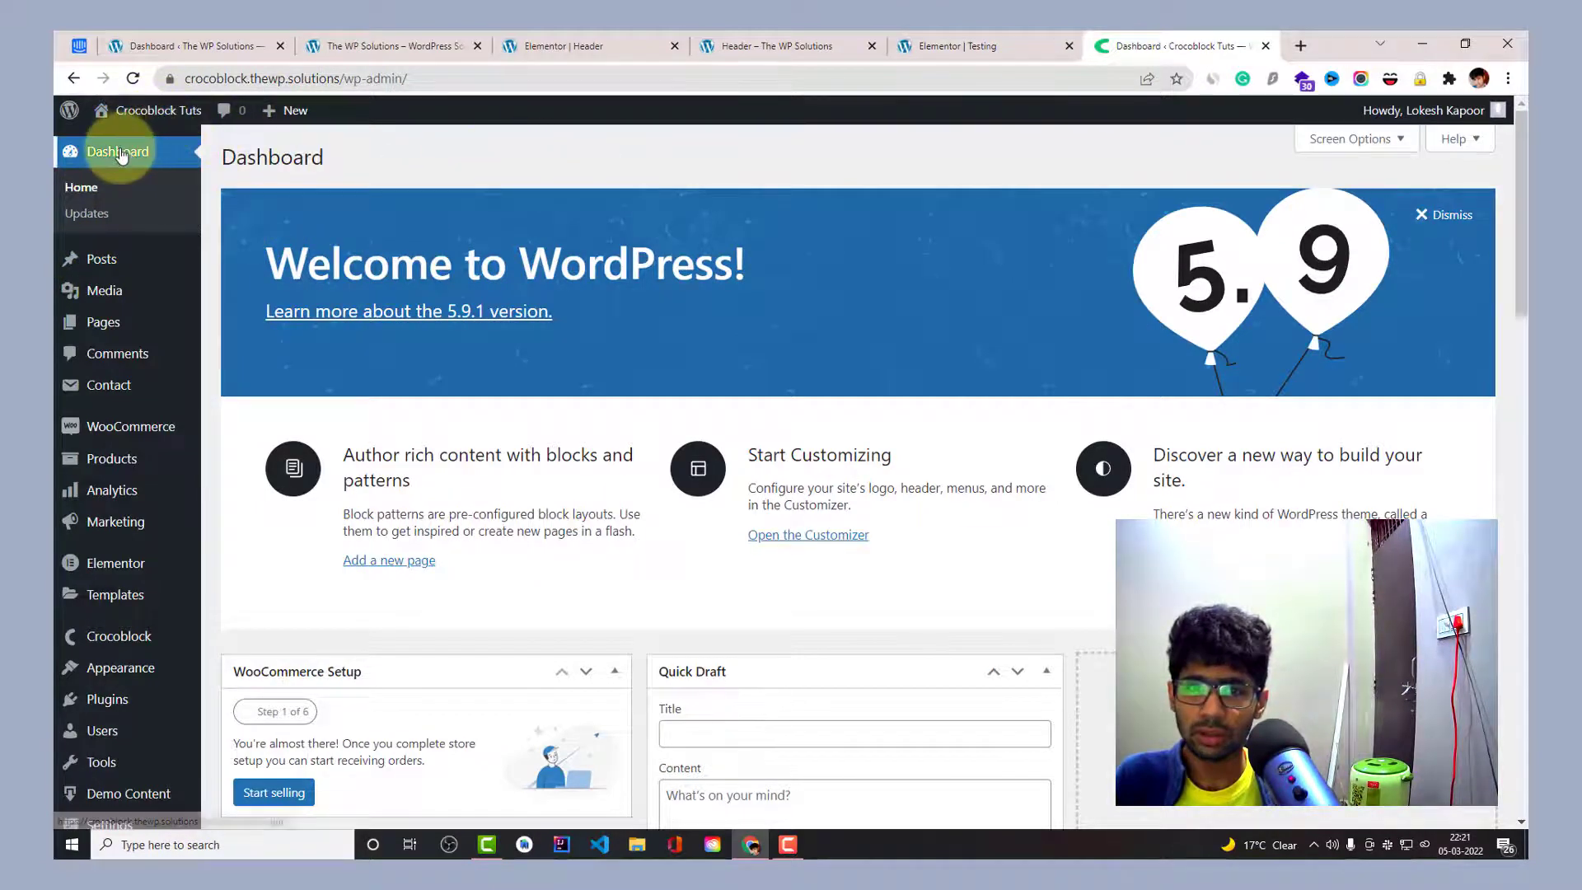
right_click(132, 110)
left_click(165, 152)
left_click(1203, 45)
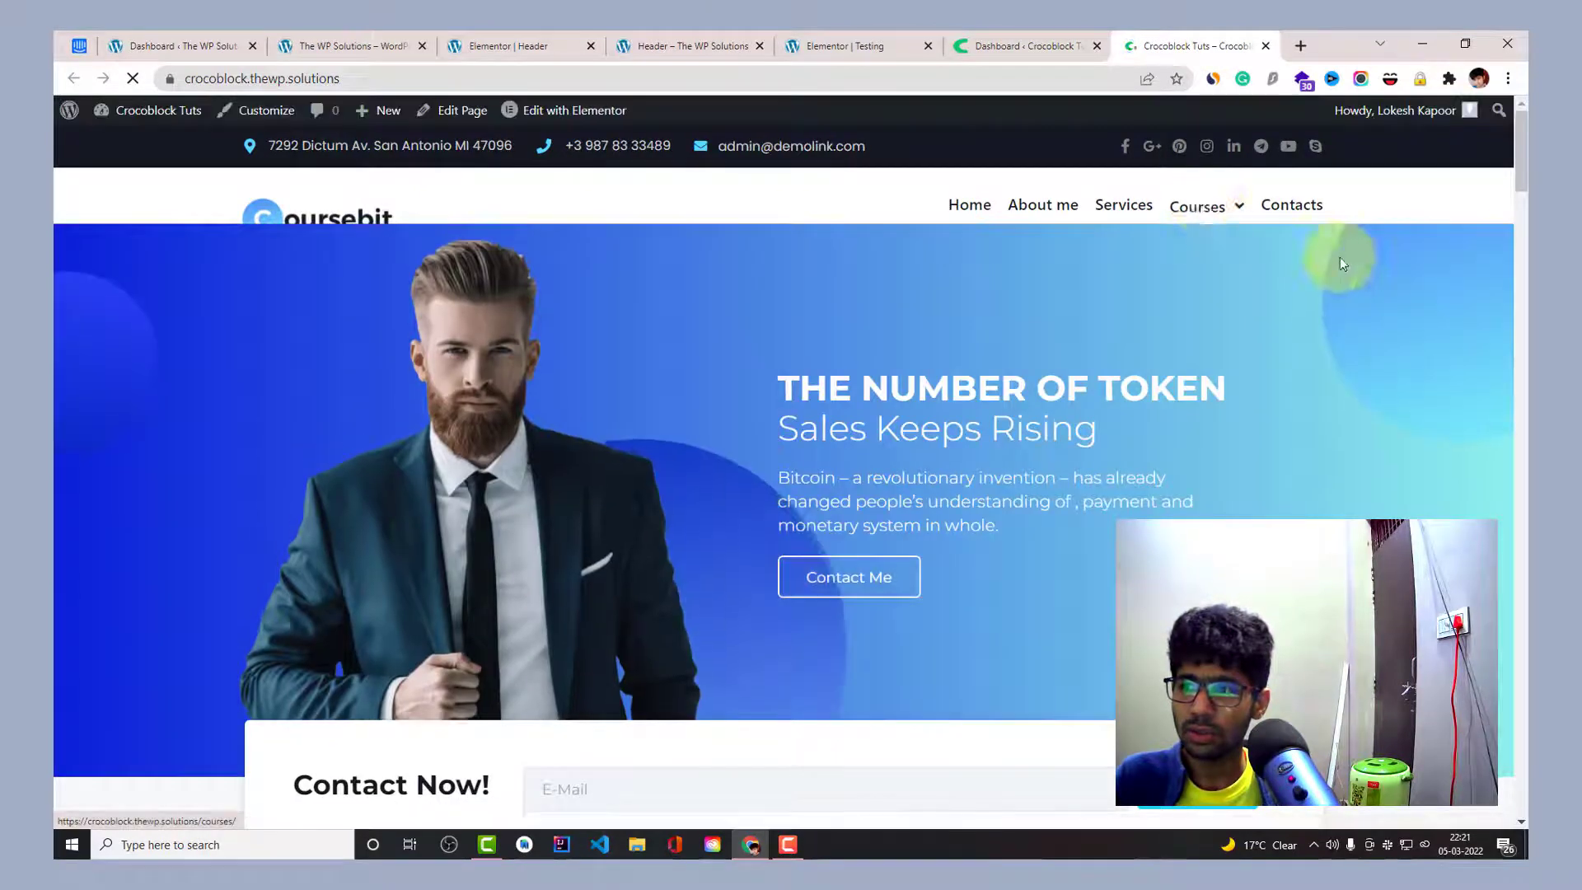
mouse_move(1199, 206)
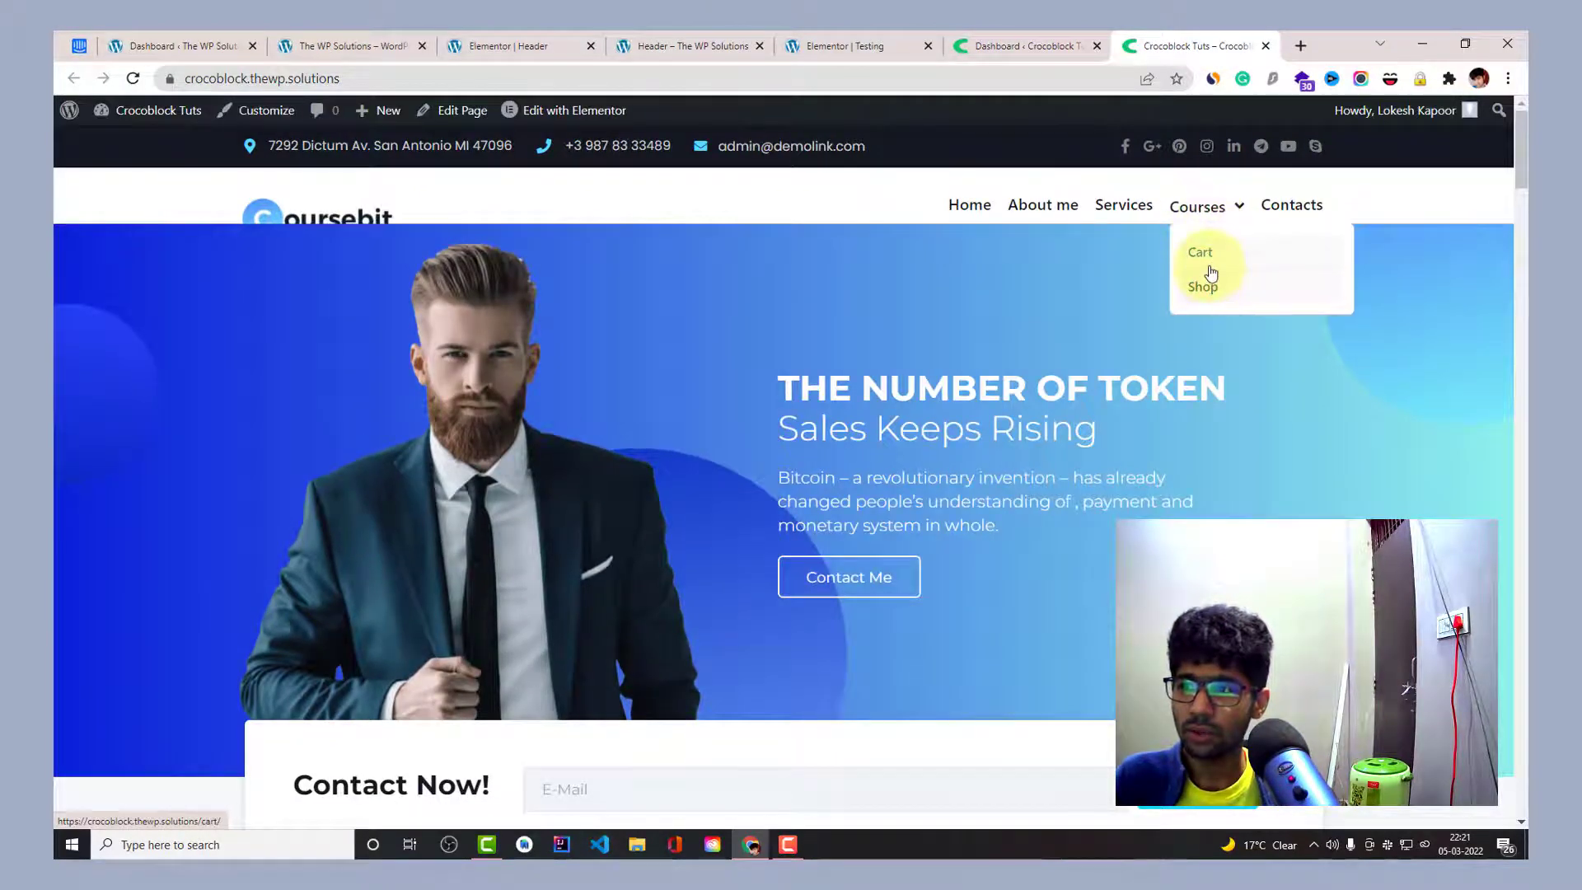
Open the site's Header template in Elementor and select its Nav Menu widget for editing.
mouse_move(527, 110)
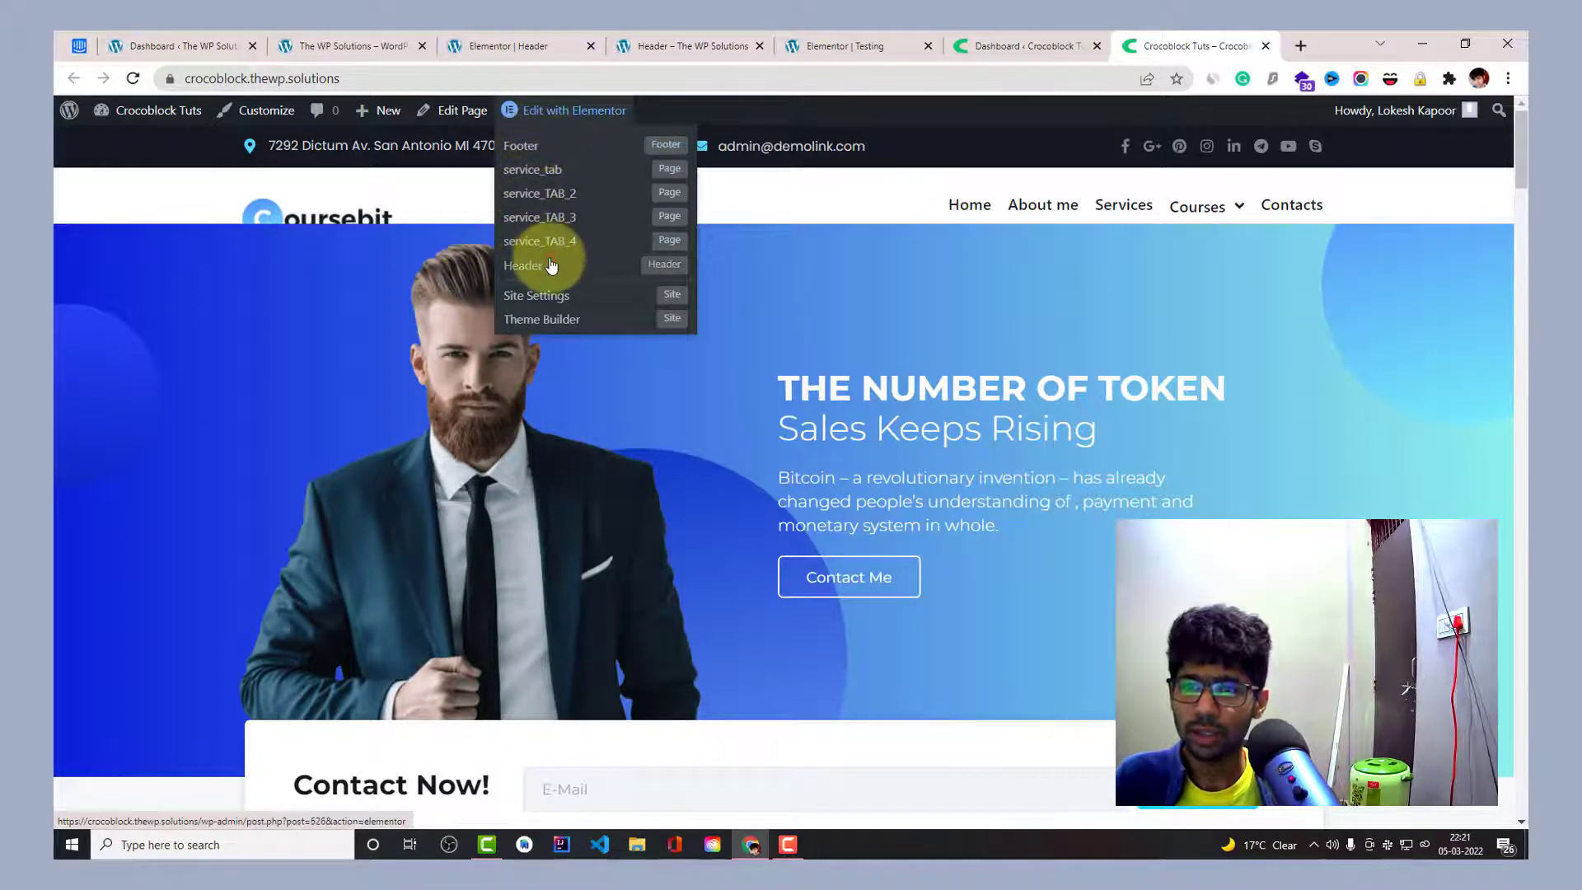
left_click(588, 265)
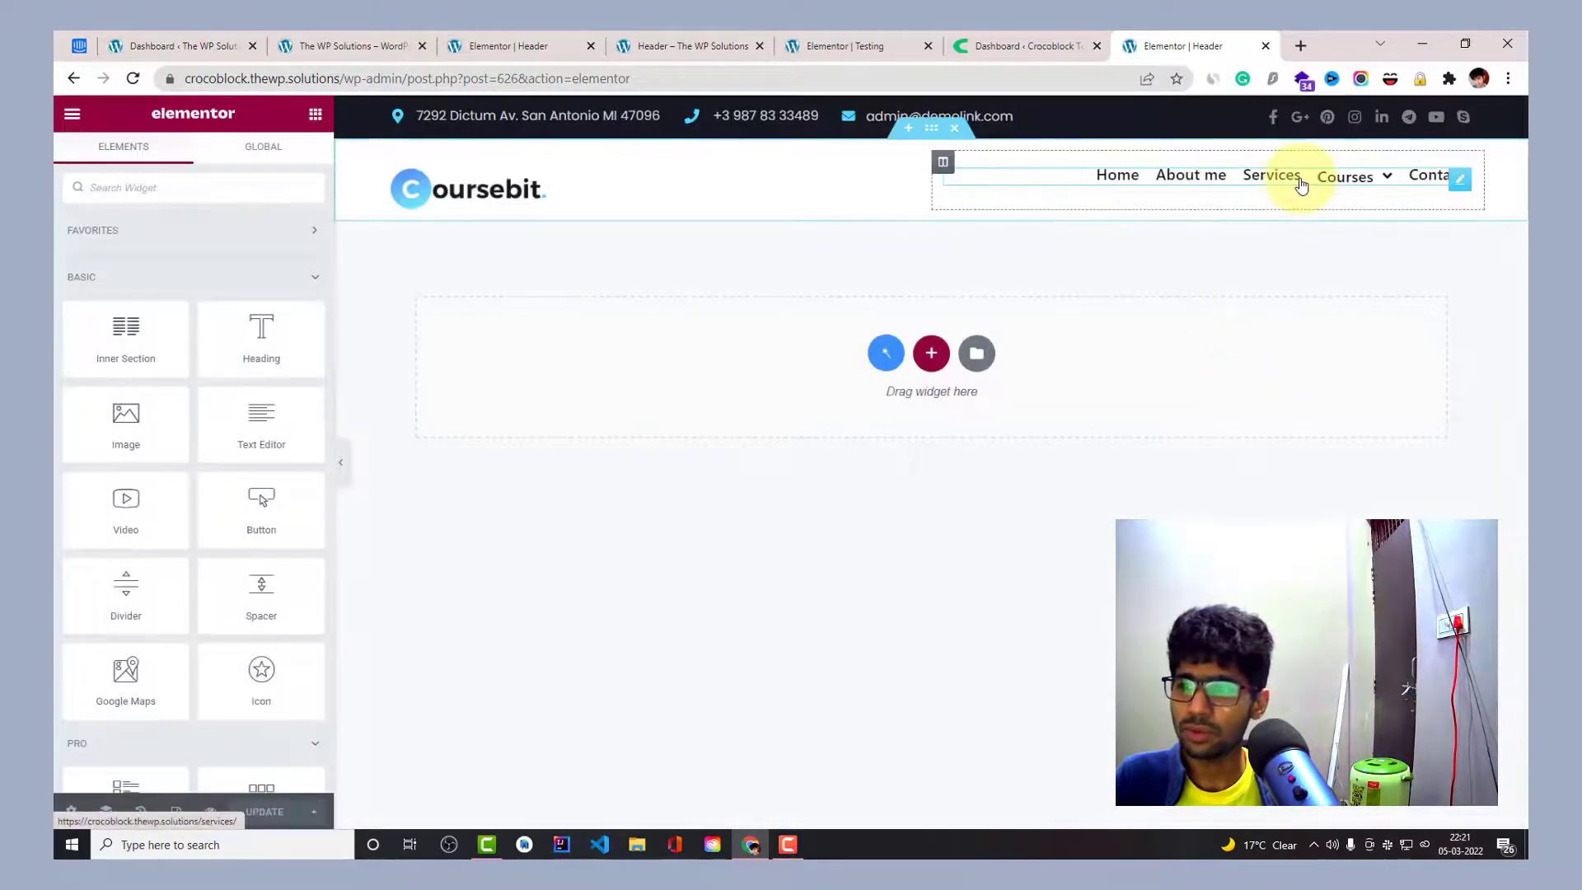
left_click(1212, 175)
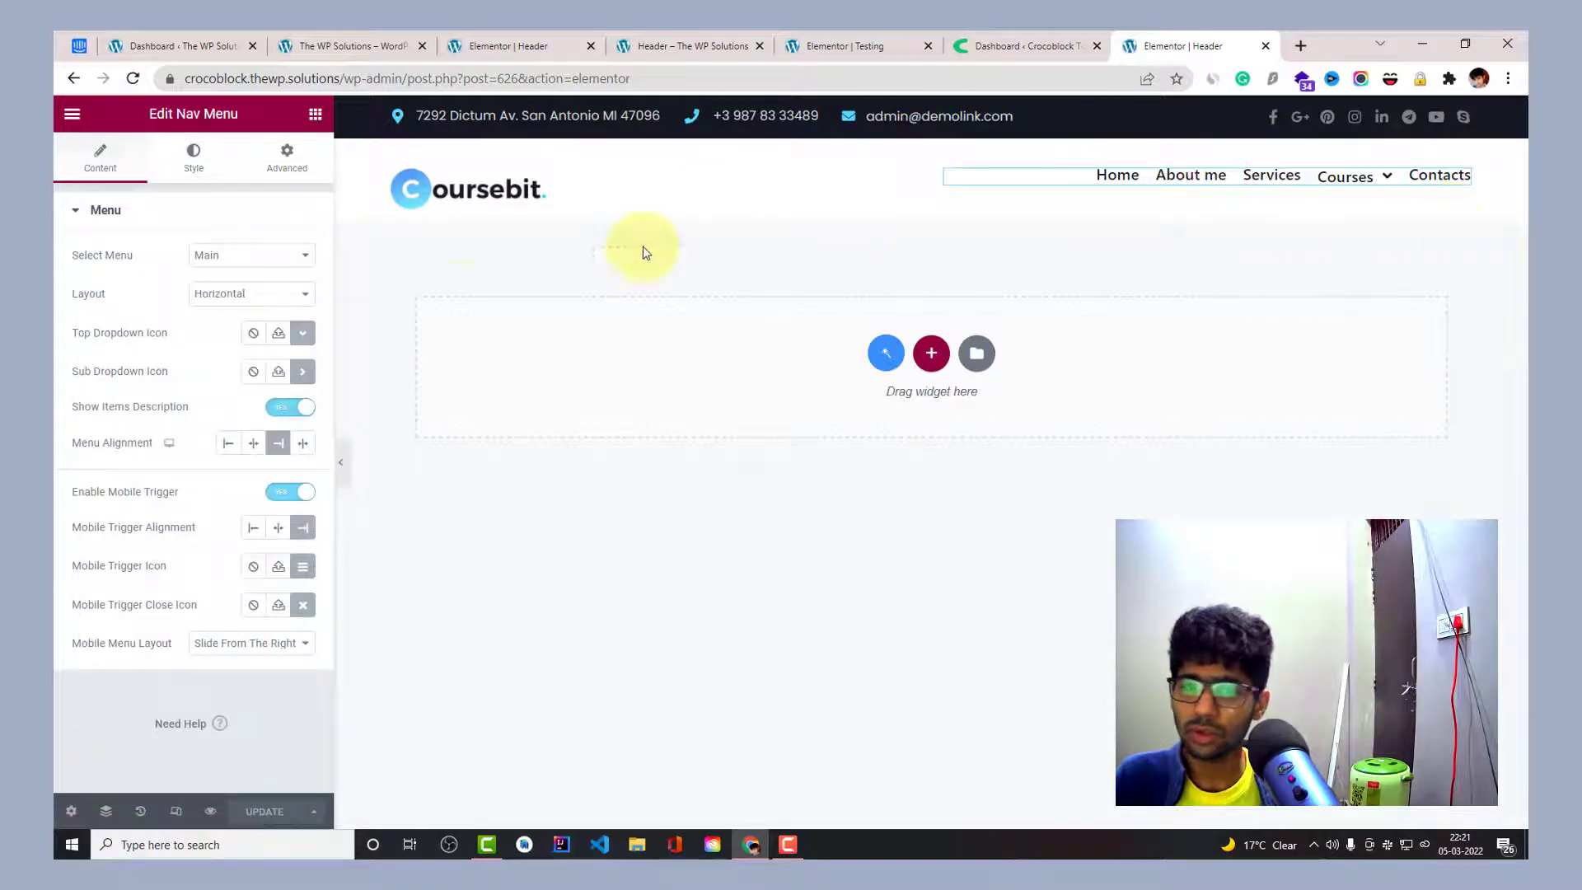
Check the Nav Menu widget's menu choices and layout options, keeping Main and Horizontal.
left_click(210, 257)
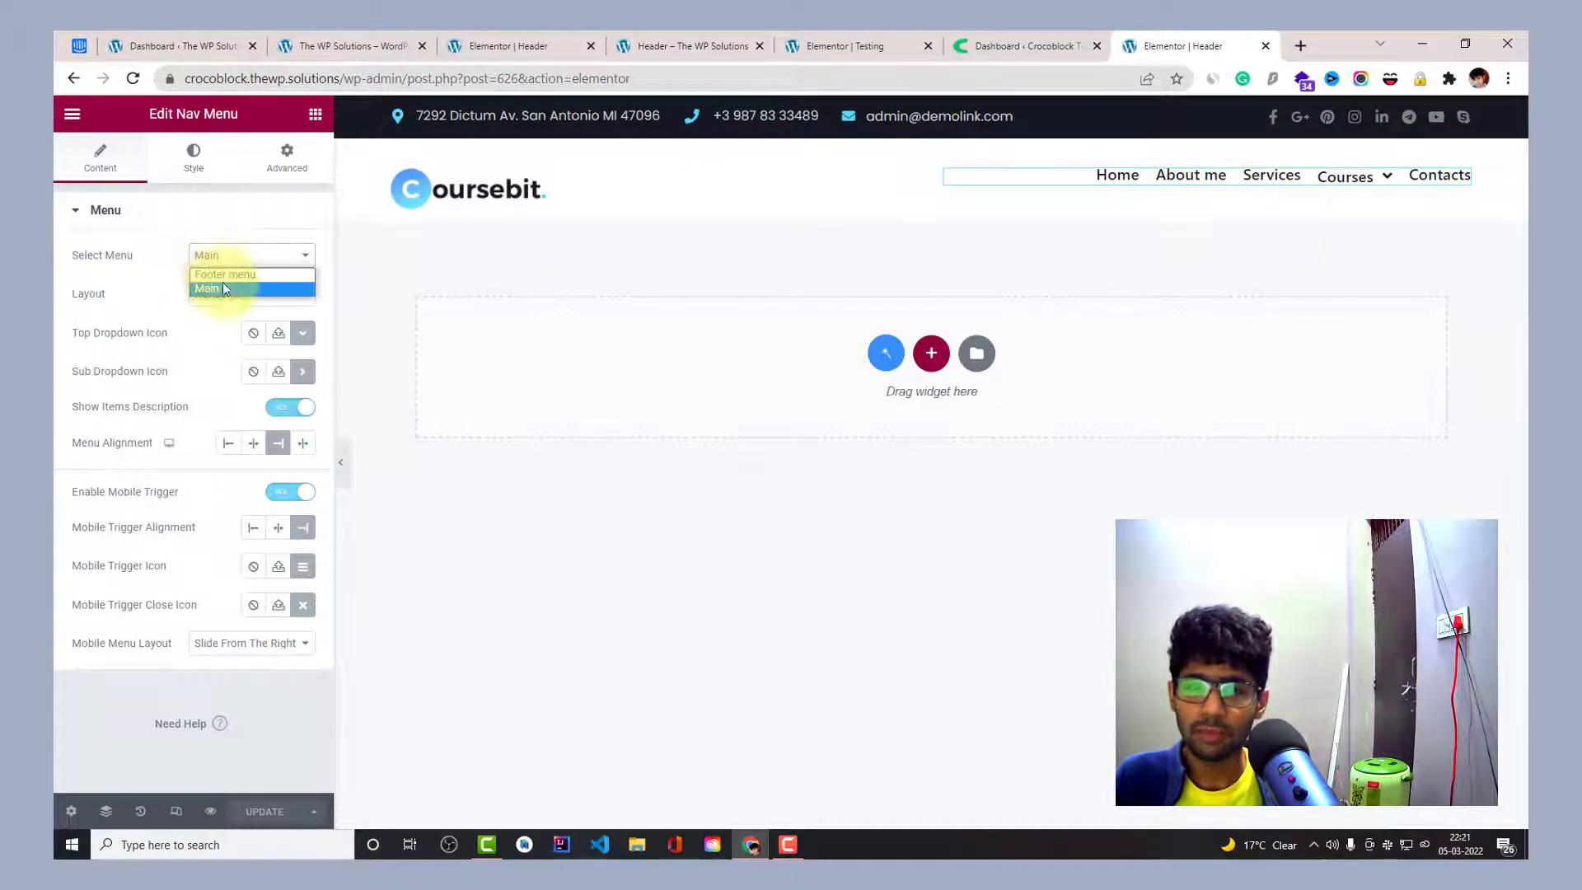
left_click(131, 274)
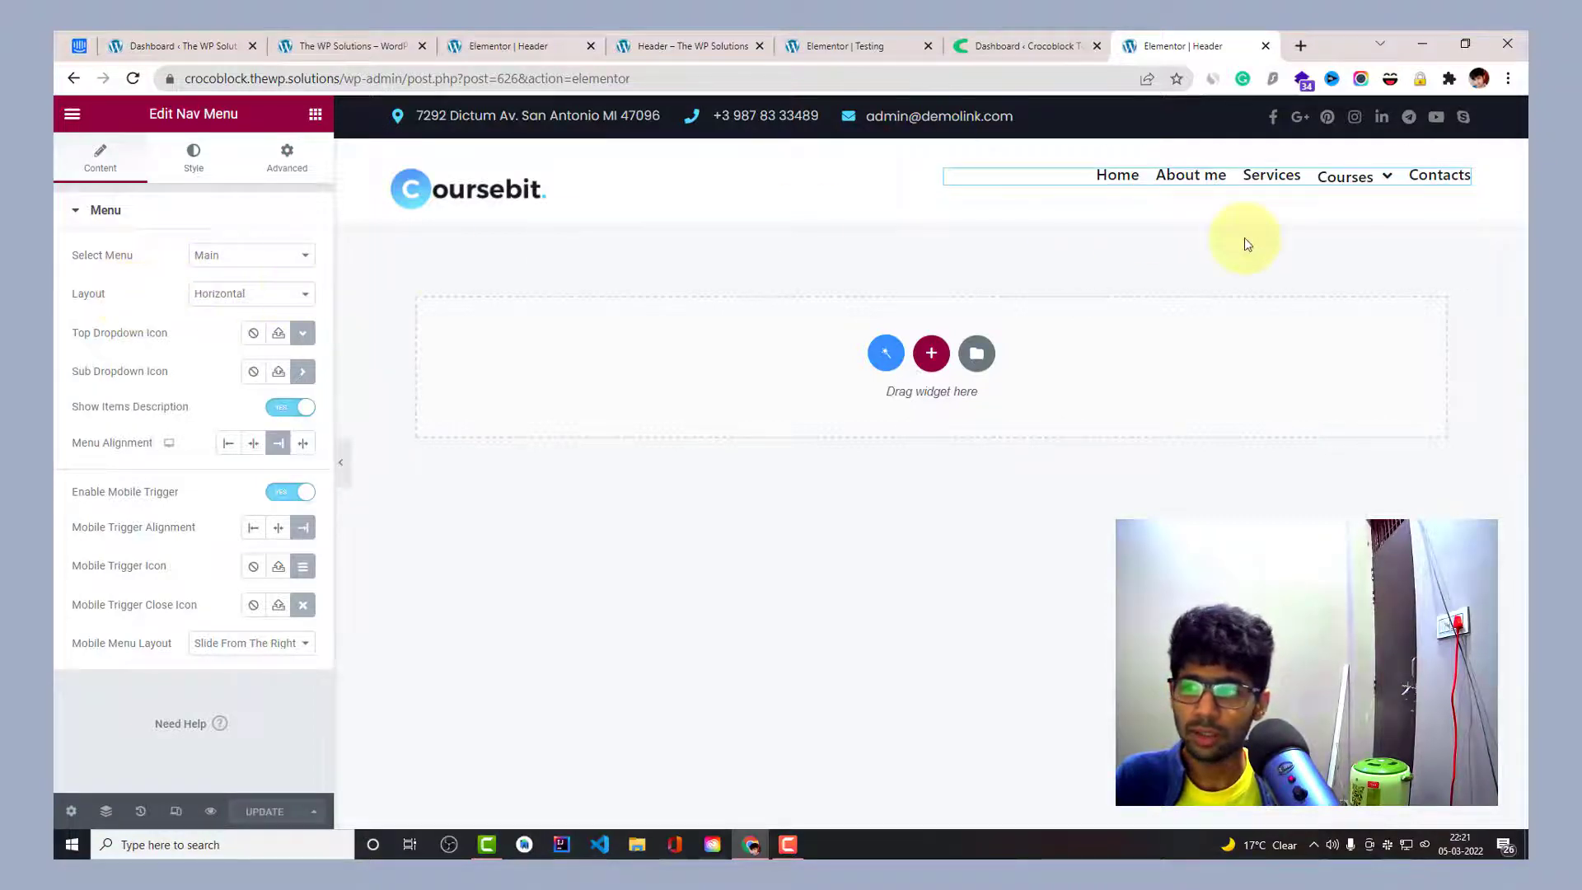
left_click(205, 300)
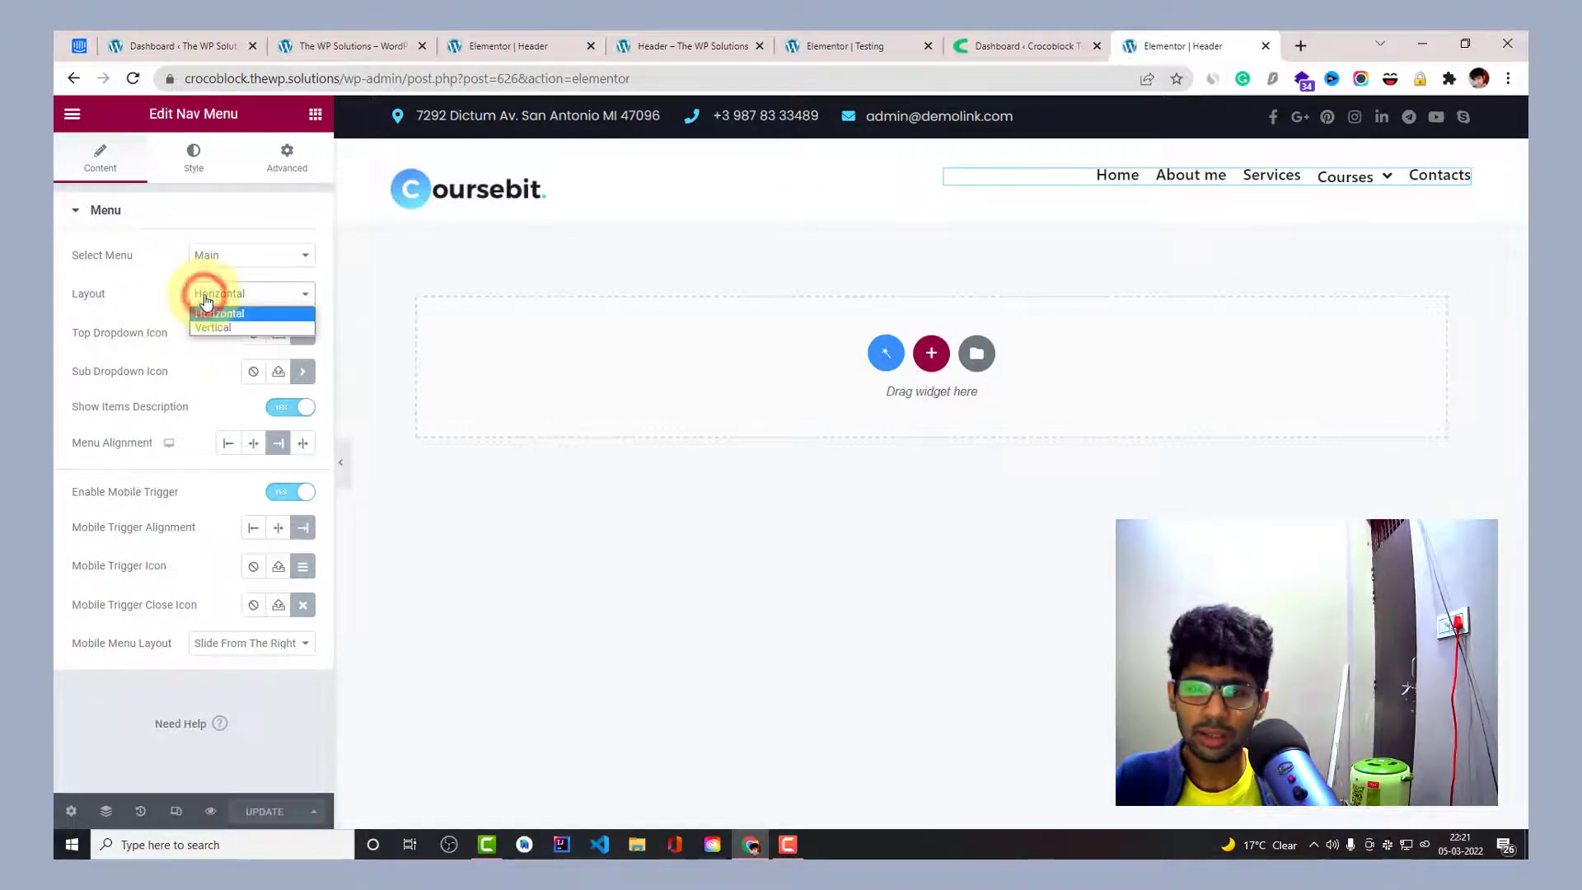
left_click(234, 310)
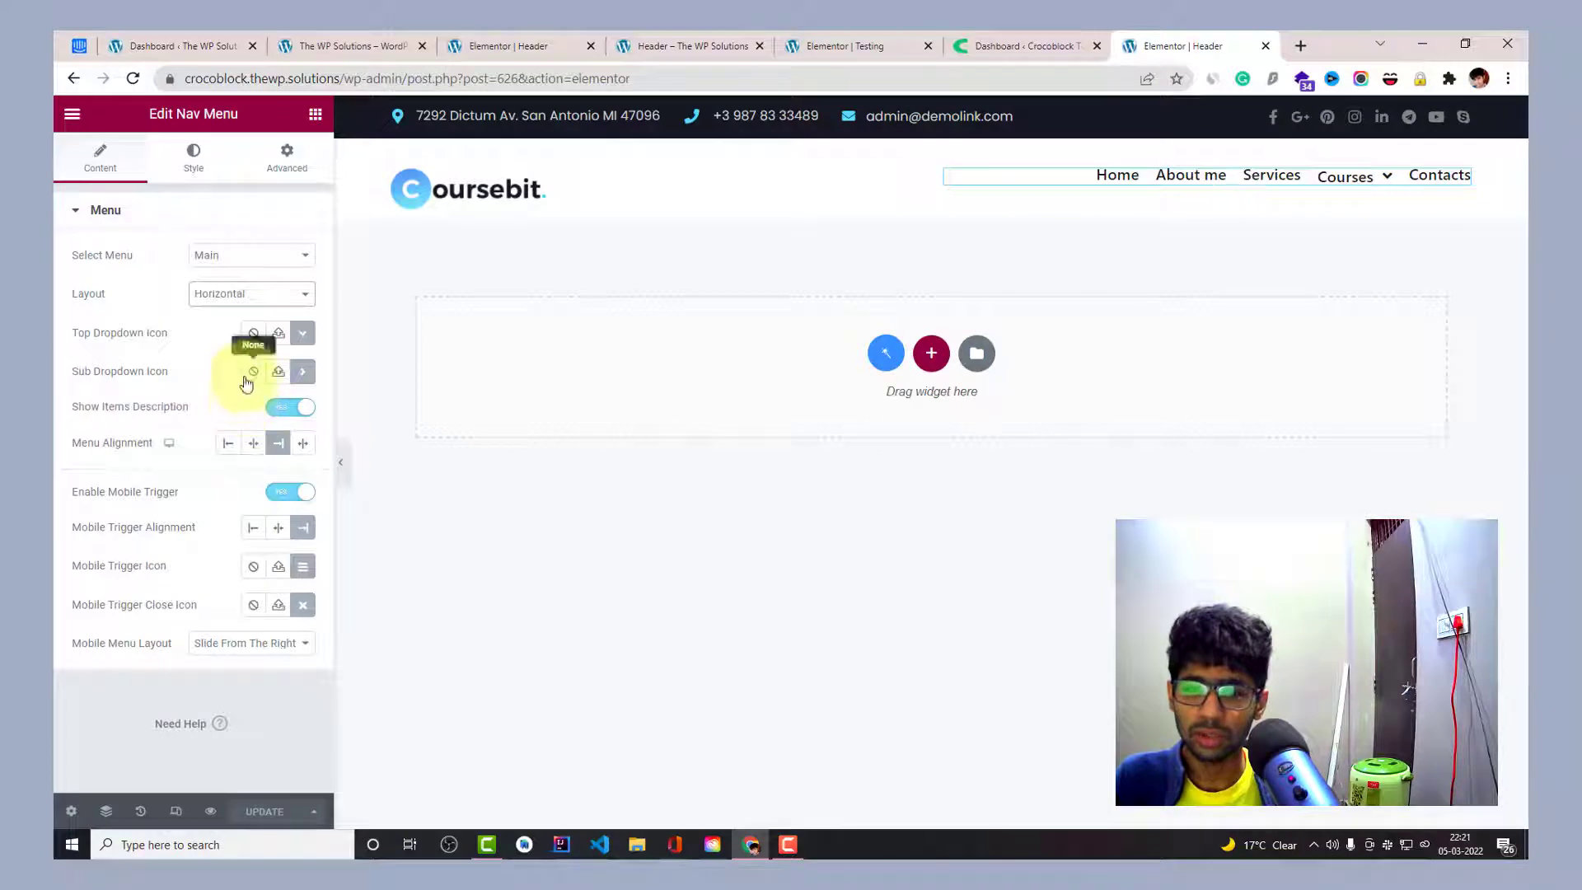
Review the Nav Menu's Top Level Items styles, open the Dropdown styles, and preview the Courses submenu.
left_click(197, 153)
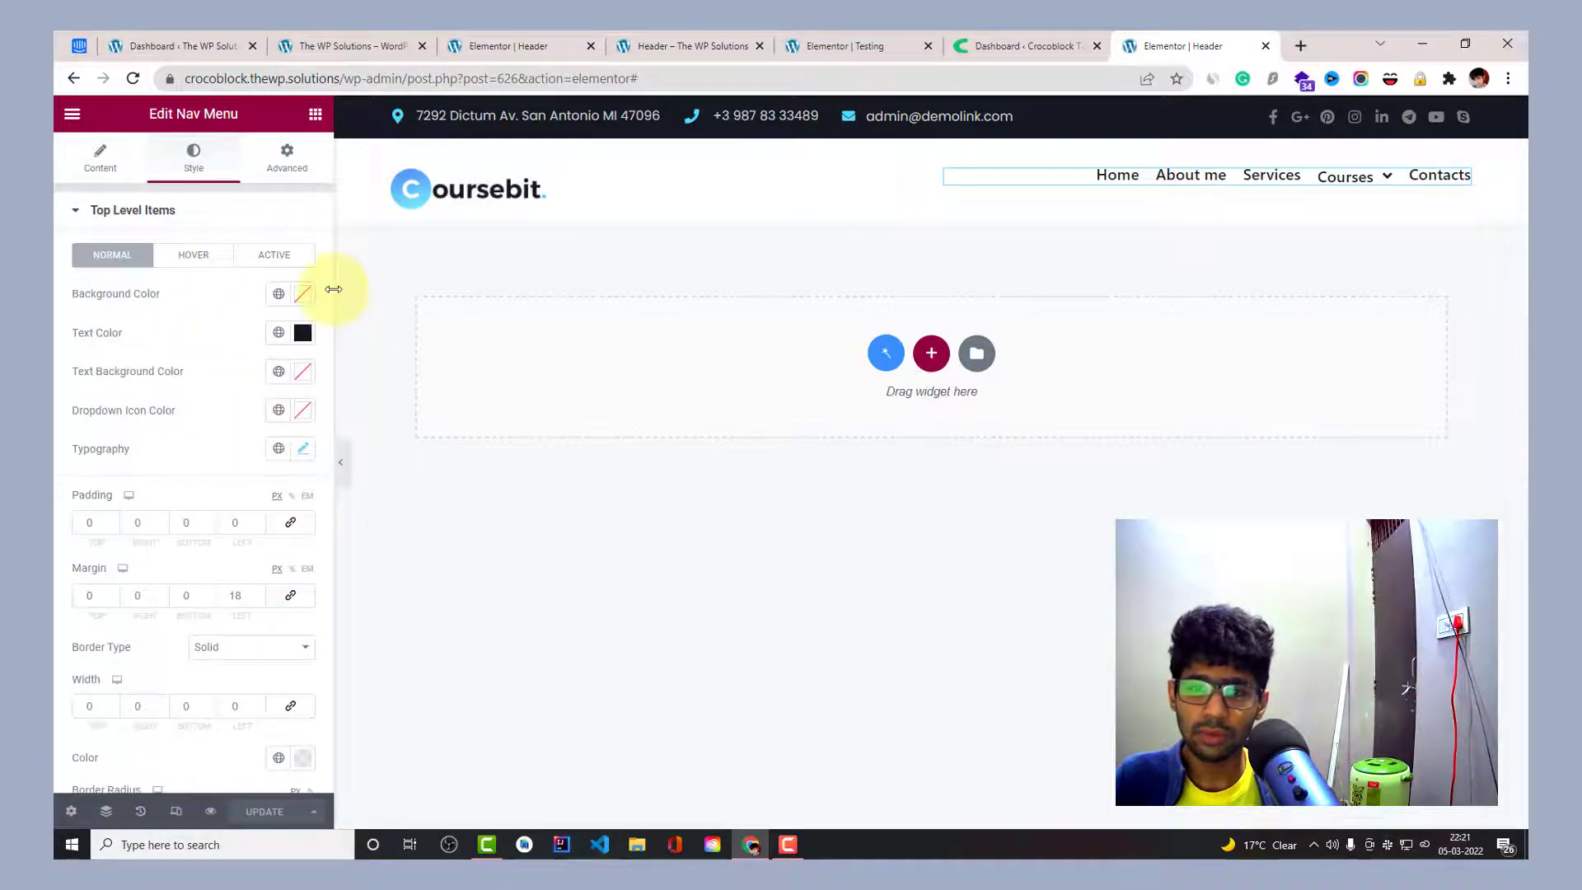
scroll(234, 306, "down", 4)
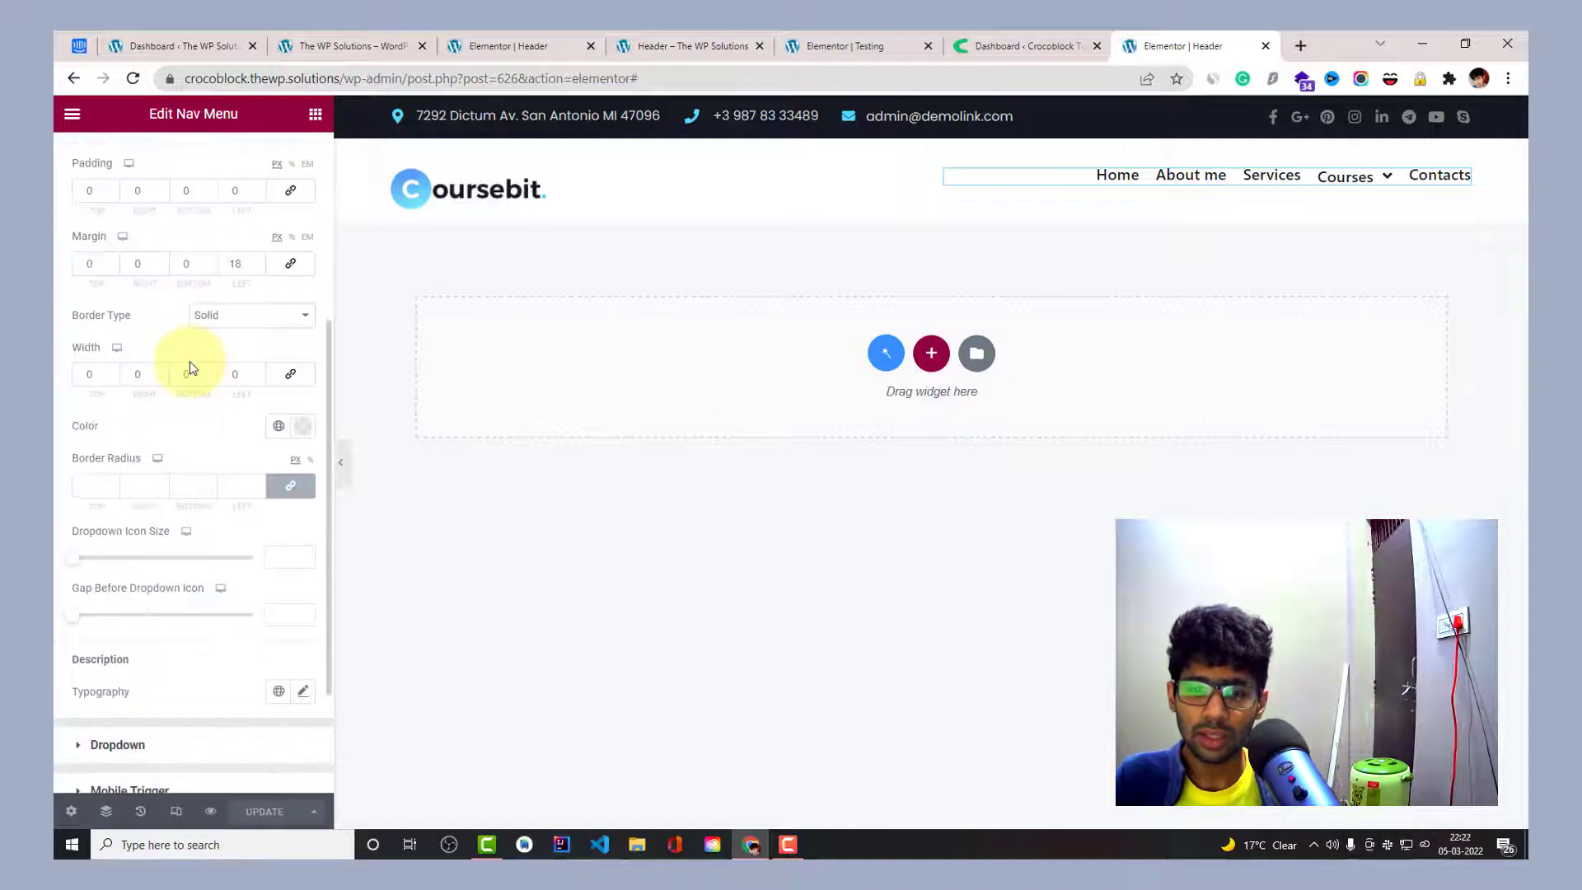
scroll(189, 366, "up", 4)
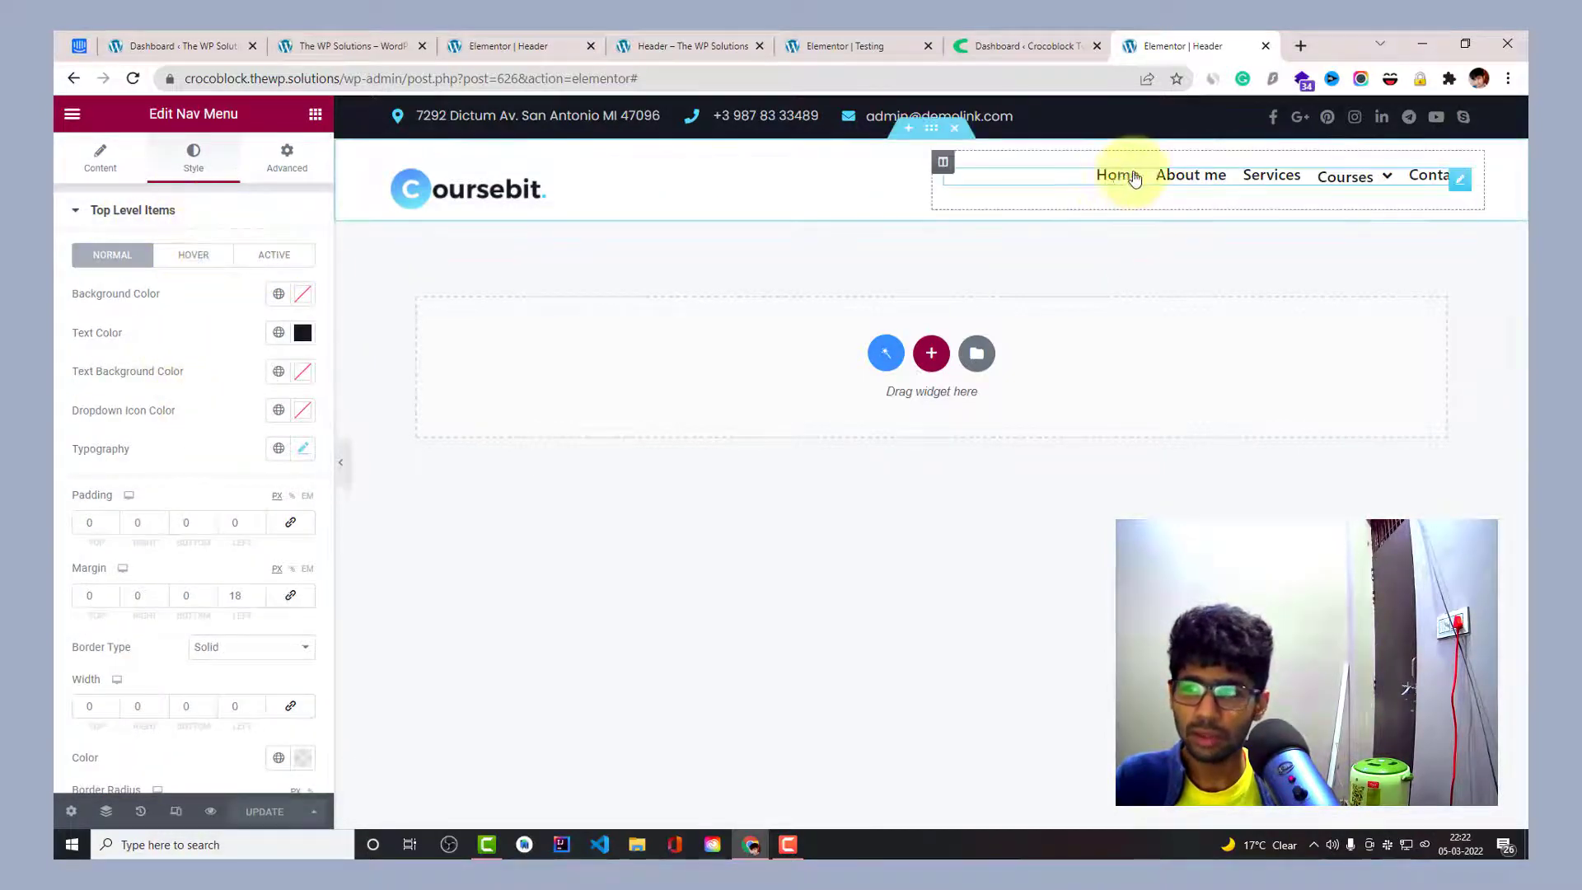
scroll(158, 488, "down", 6)
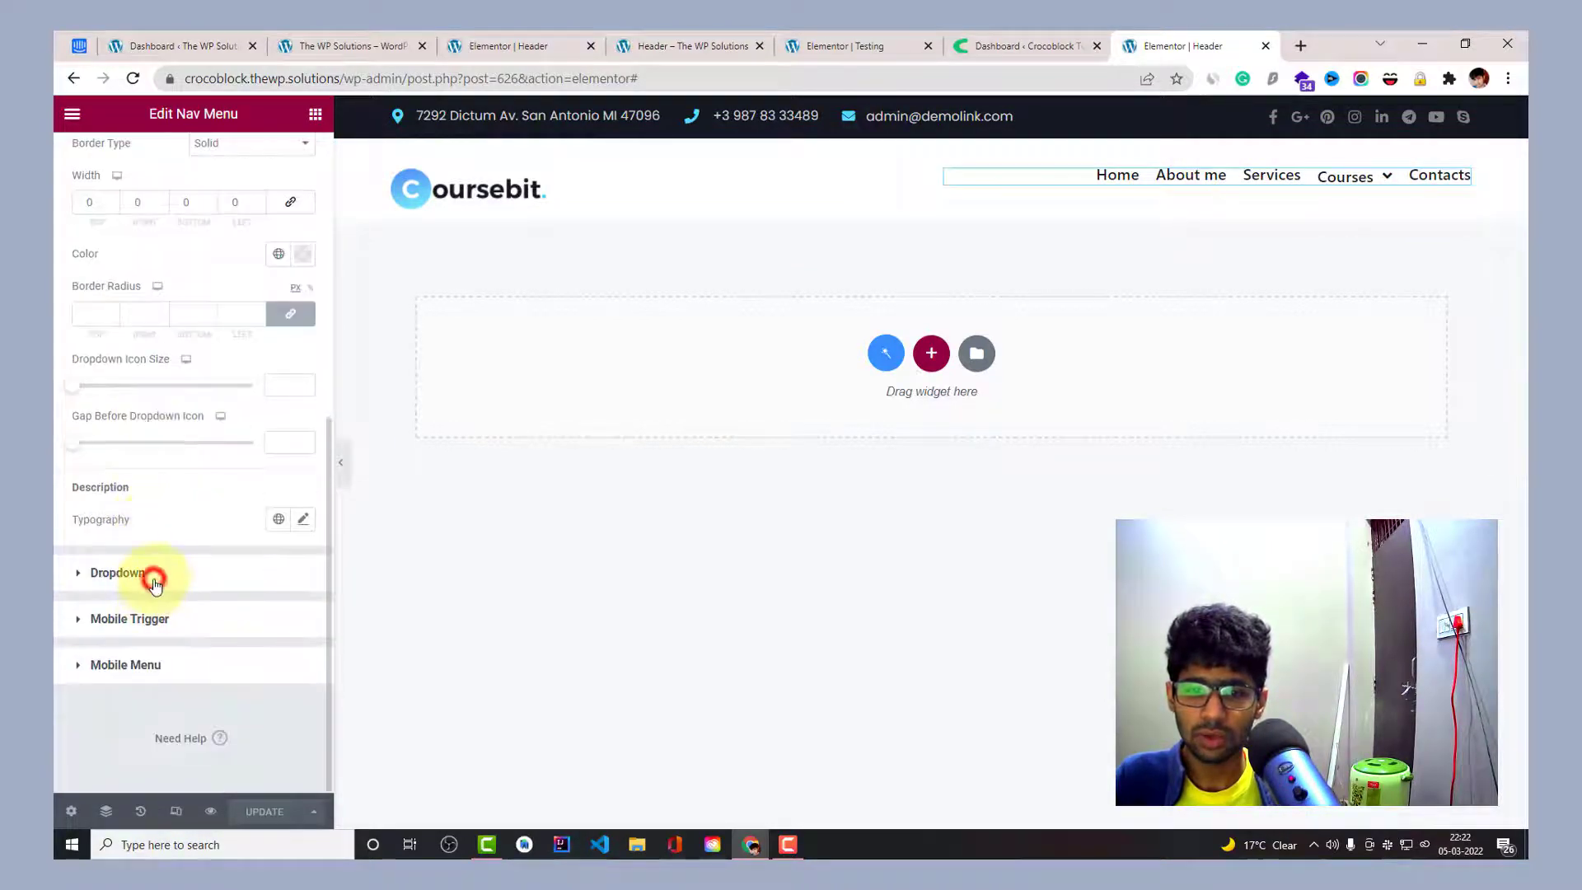
left_click(117, 573)
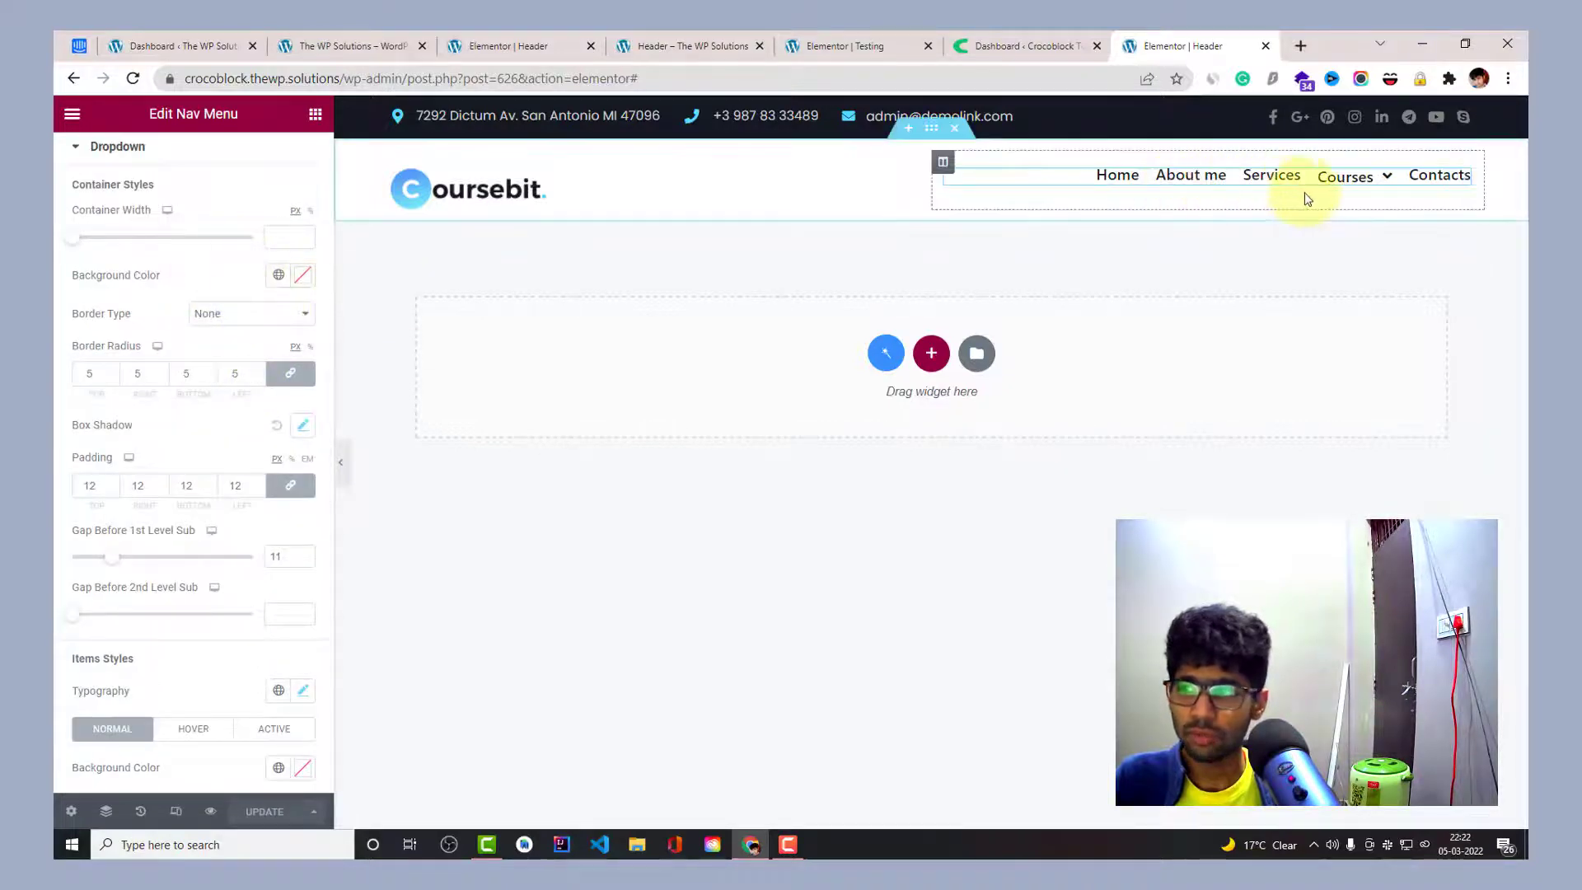
mouse_move(1341, 178)
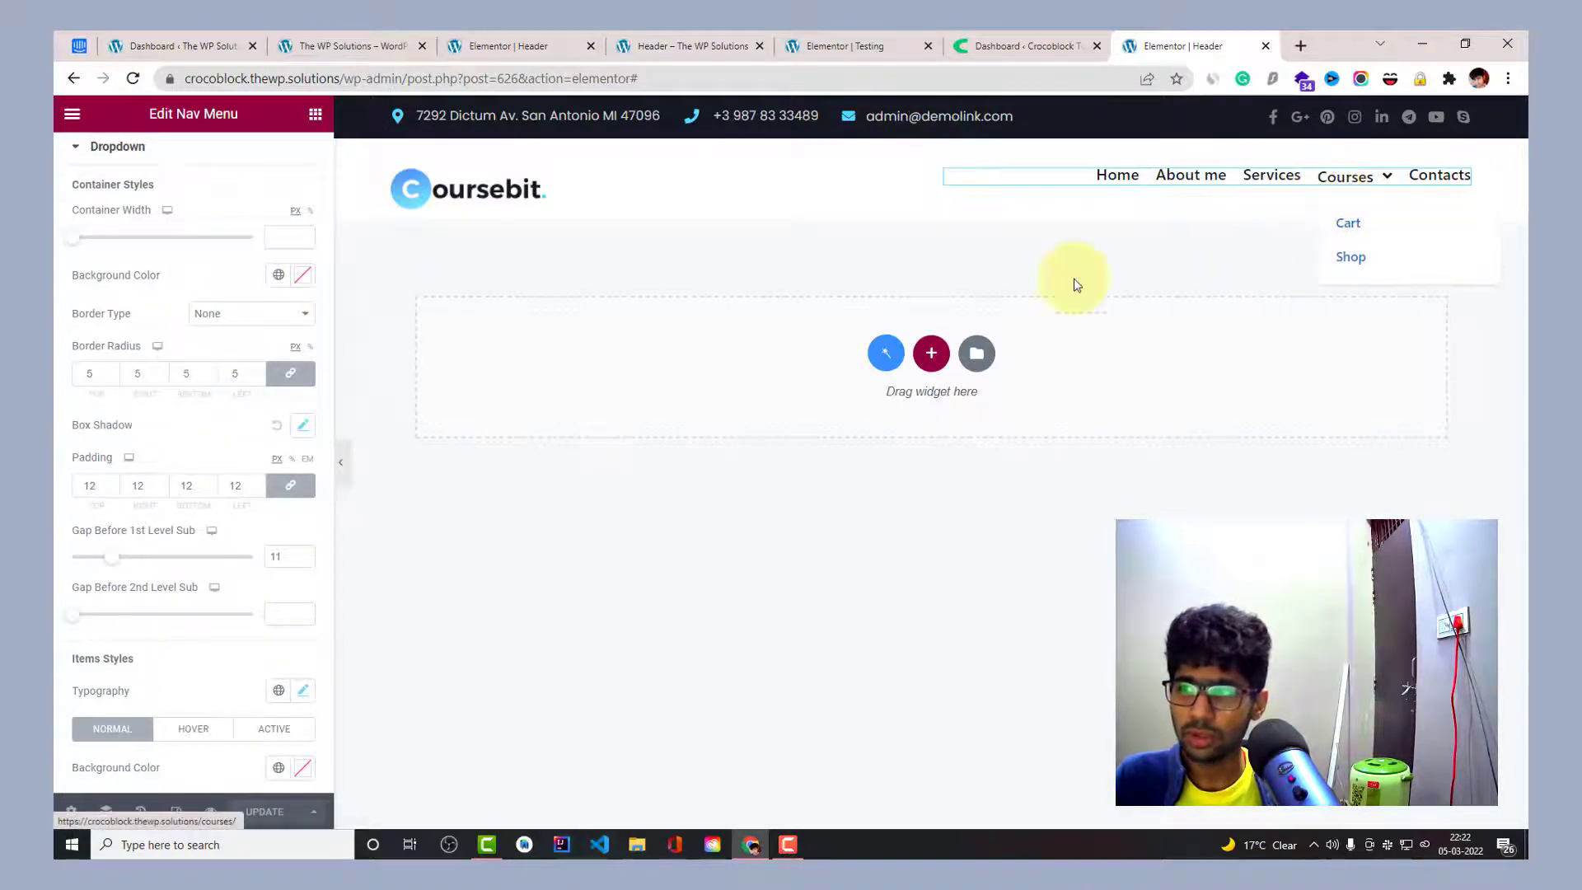
Try dropdown container widths of 165 and 456, then reduce the width and clear the value.
left_click(93, 239)
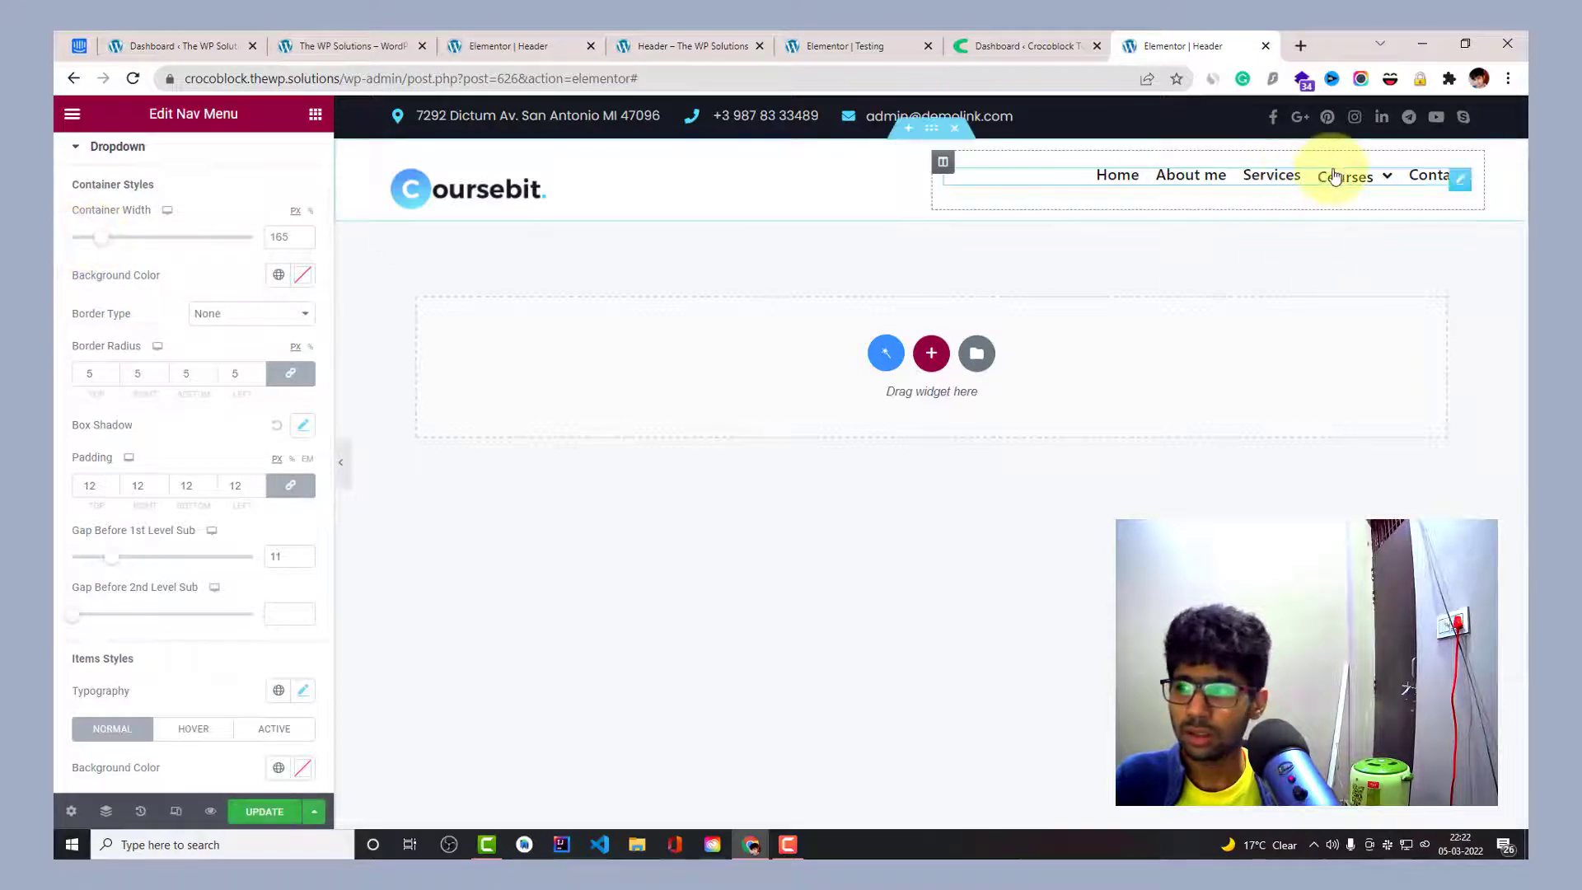
mouse_move(1342, 176)
left_click_drag(101, 237, 234, 237)
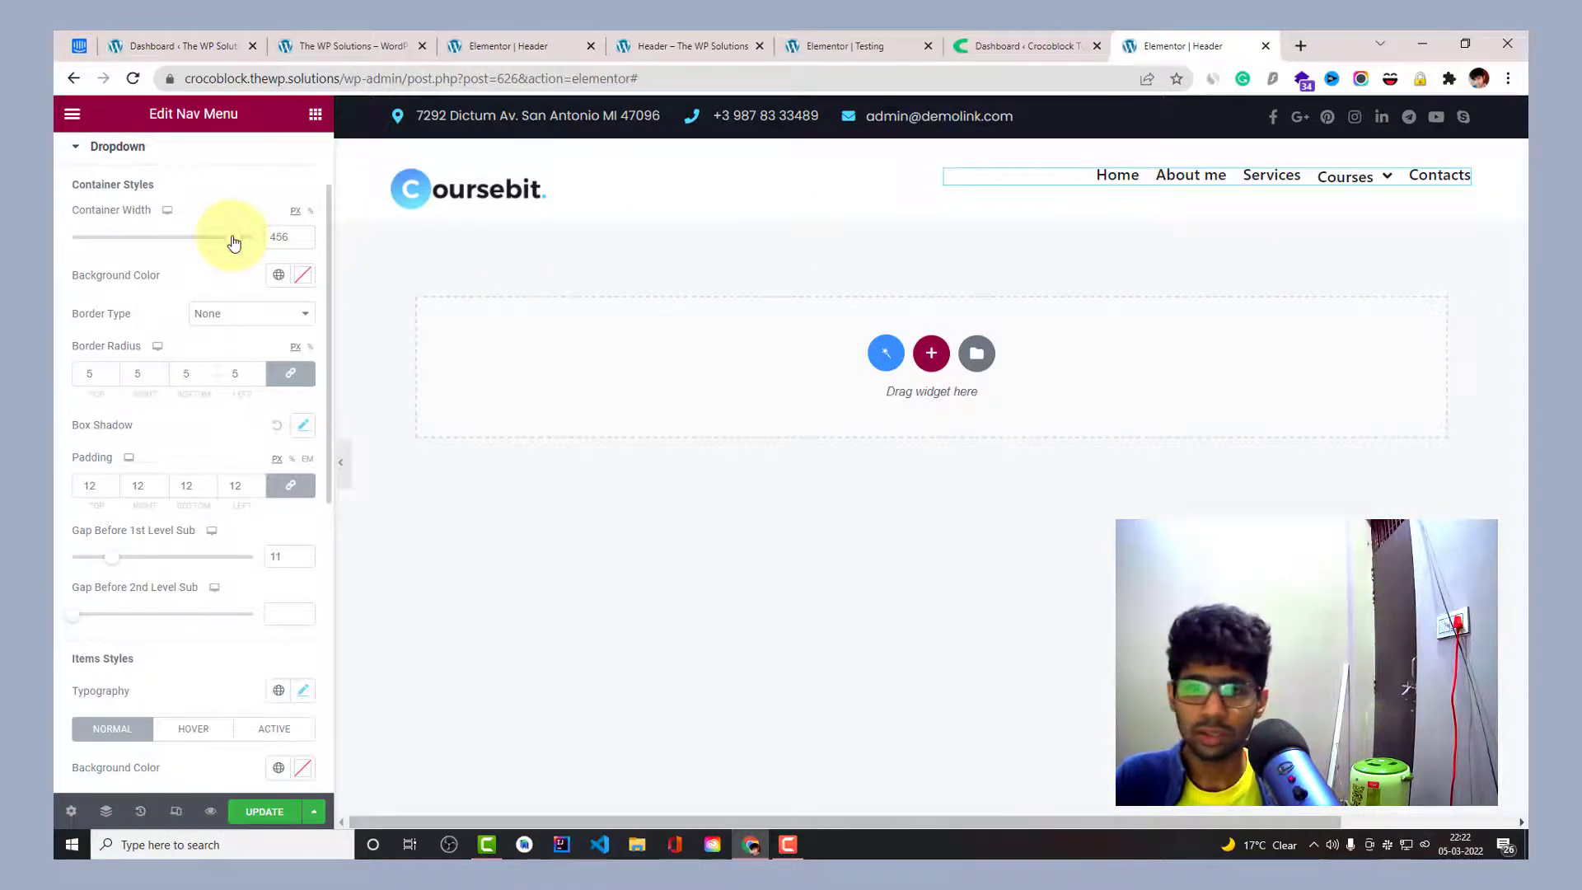
left_click_drag(234, 240, 150, 240)
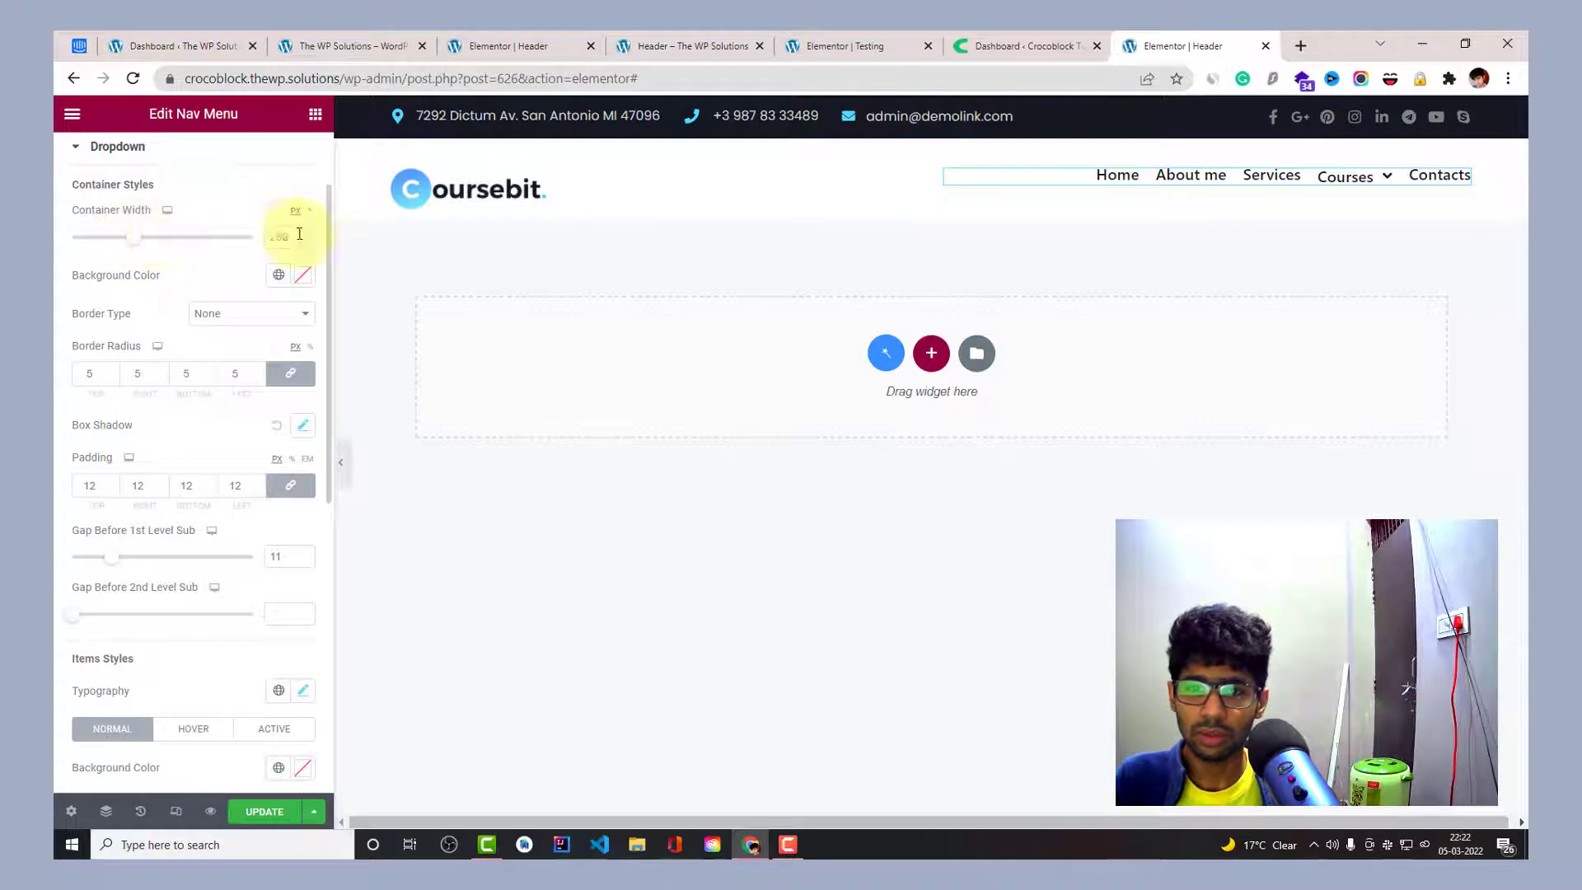
key("BackSpace")
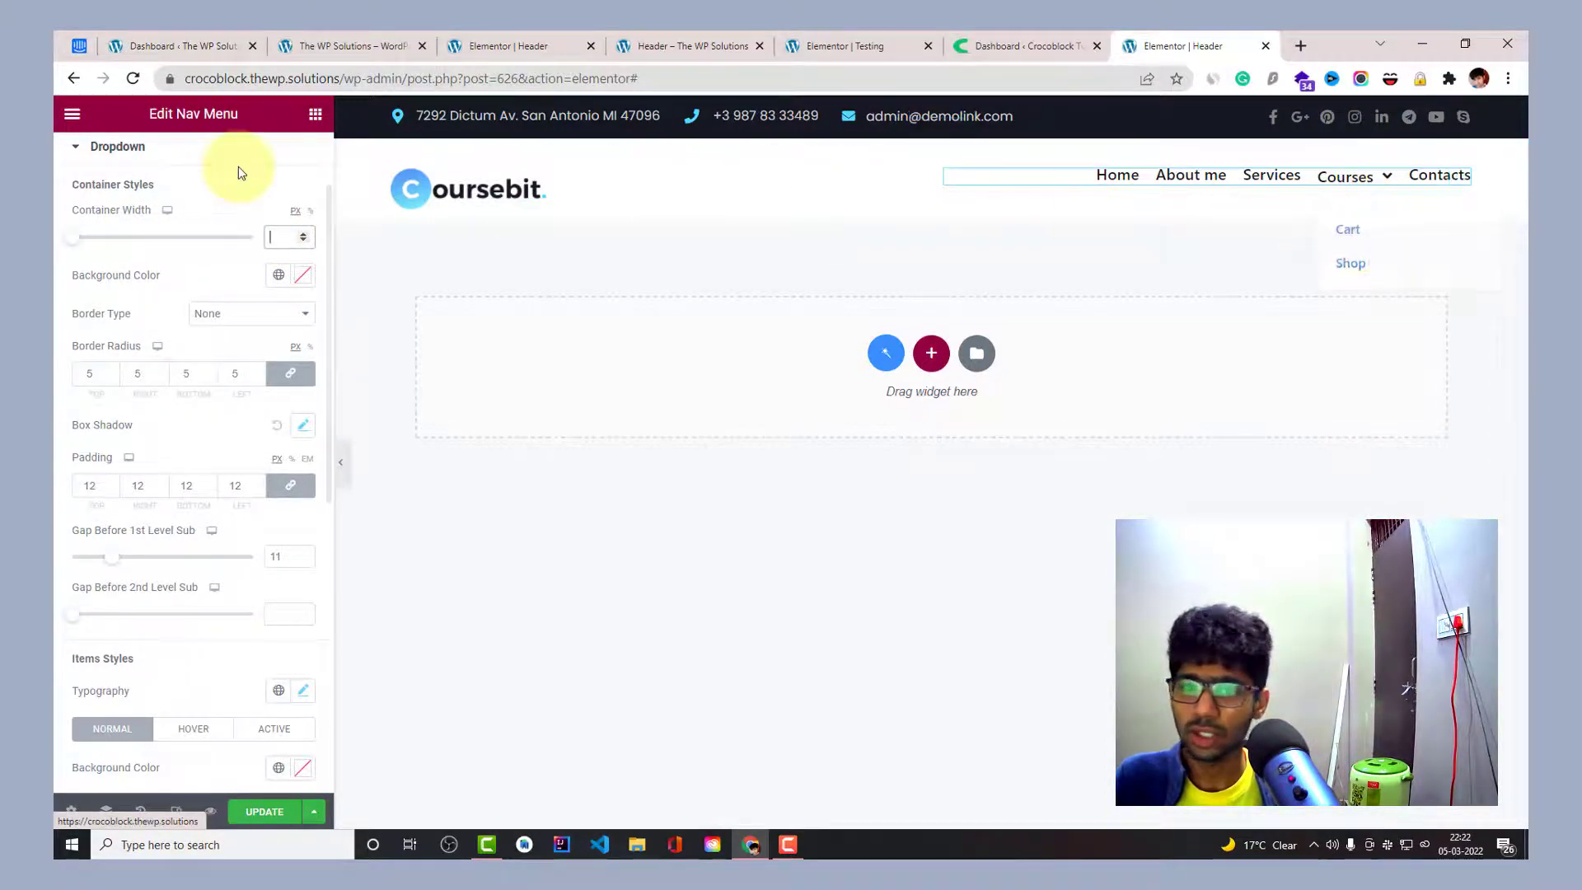
Set the dropdown container's background color to #5AE6C9 and preview it on the Courses submenu.
left_click(303, 274)
left_click(219, 357)
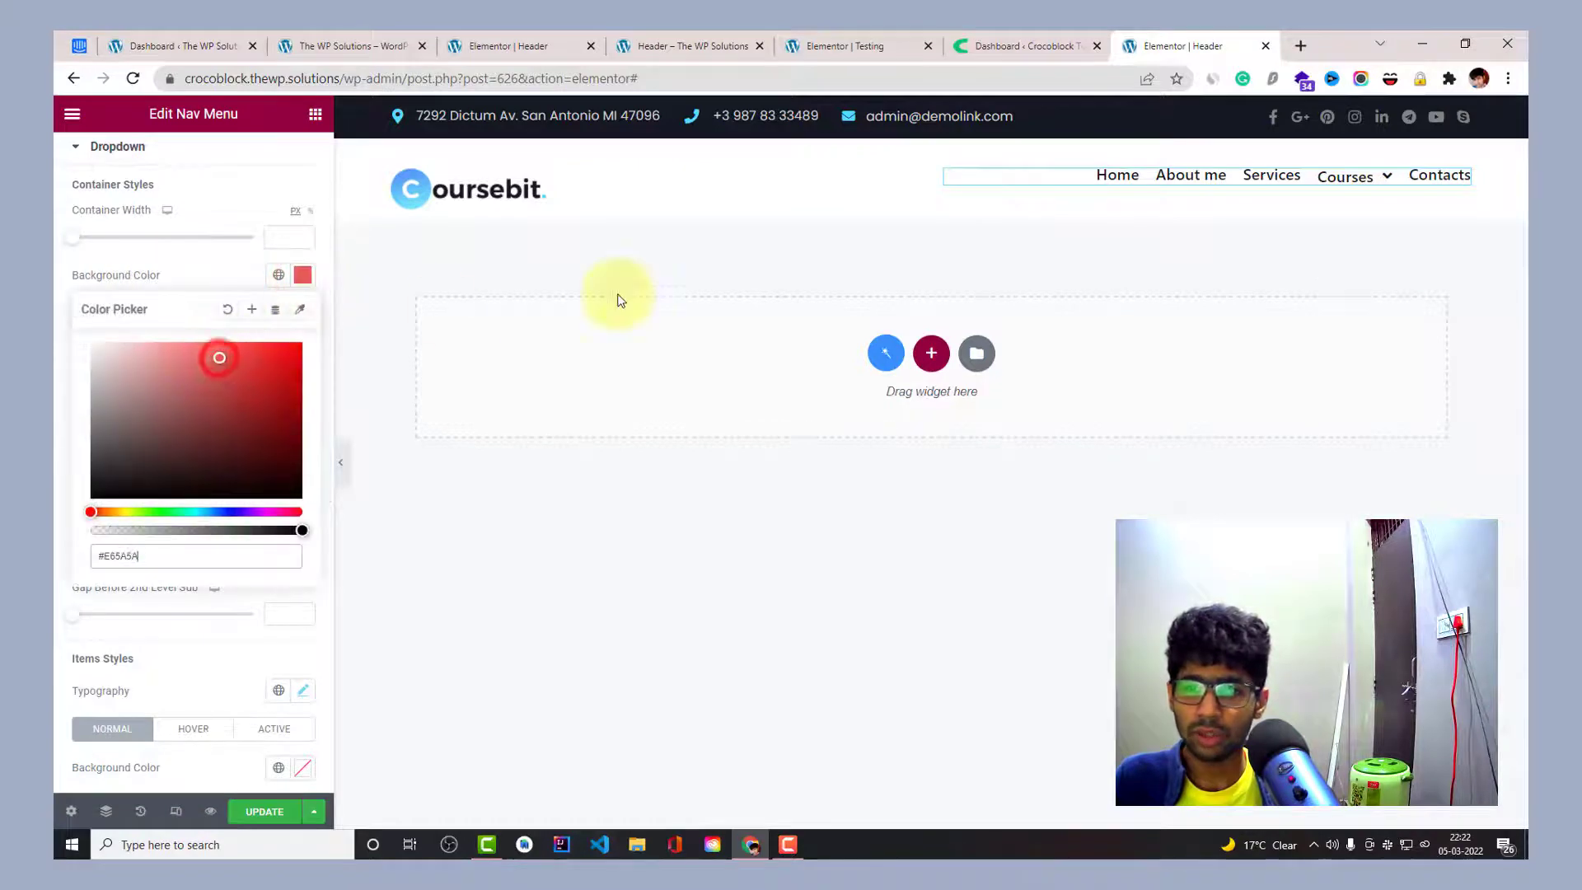
mouse_move(1344, 178)
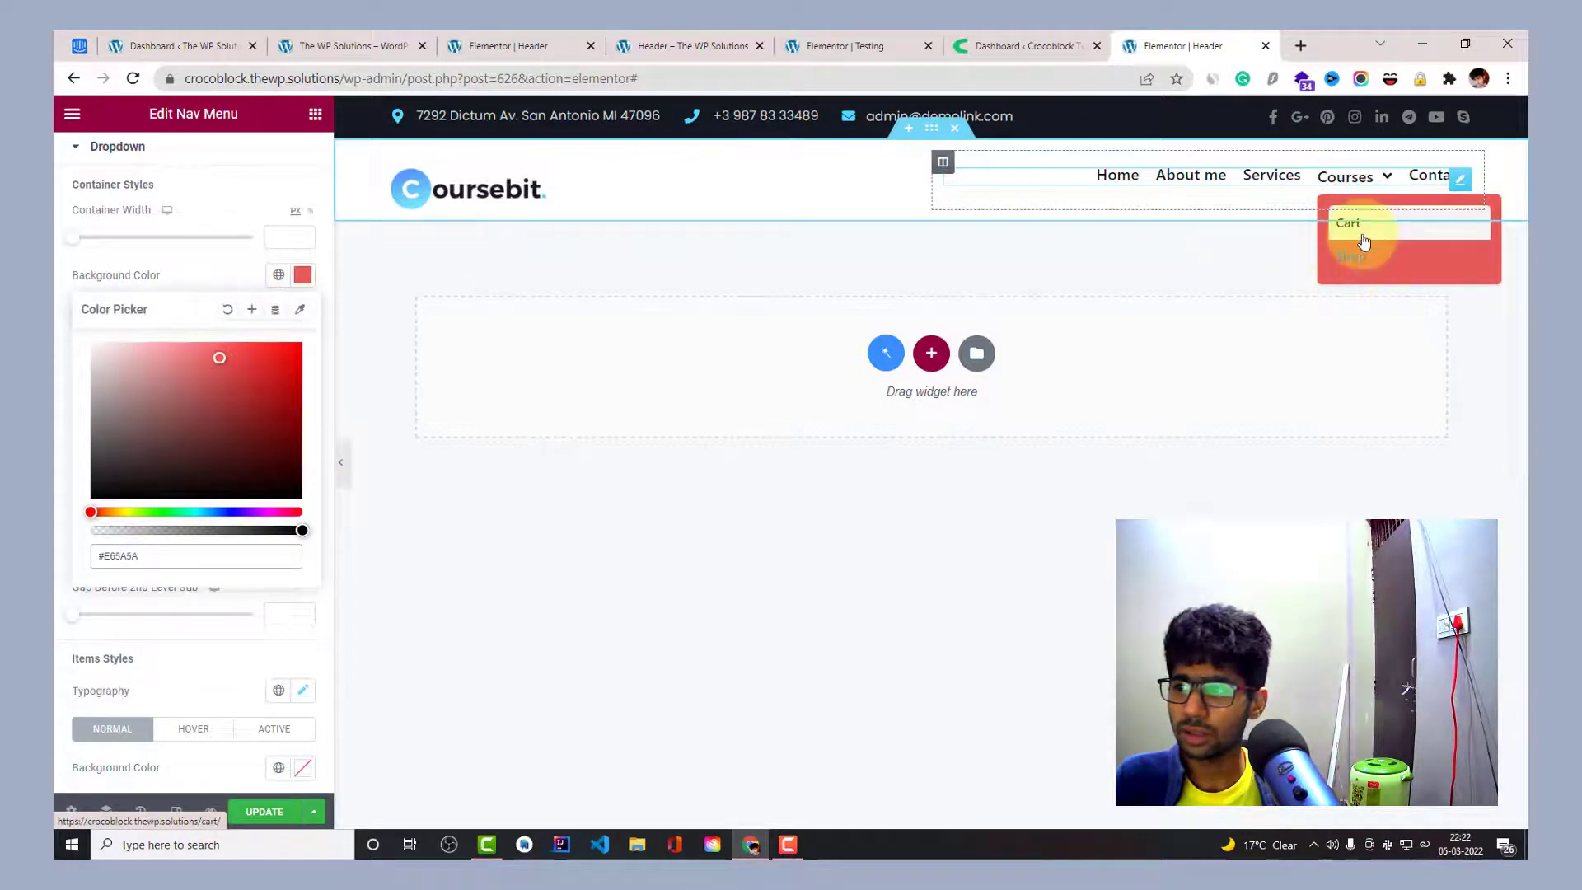
left_click(185, 512)
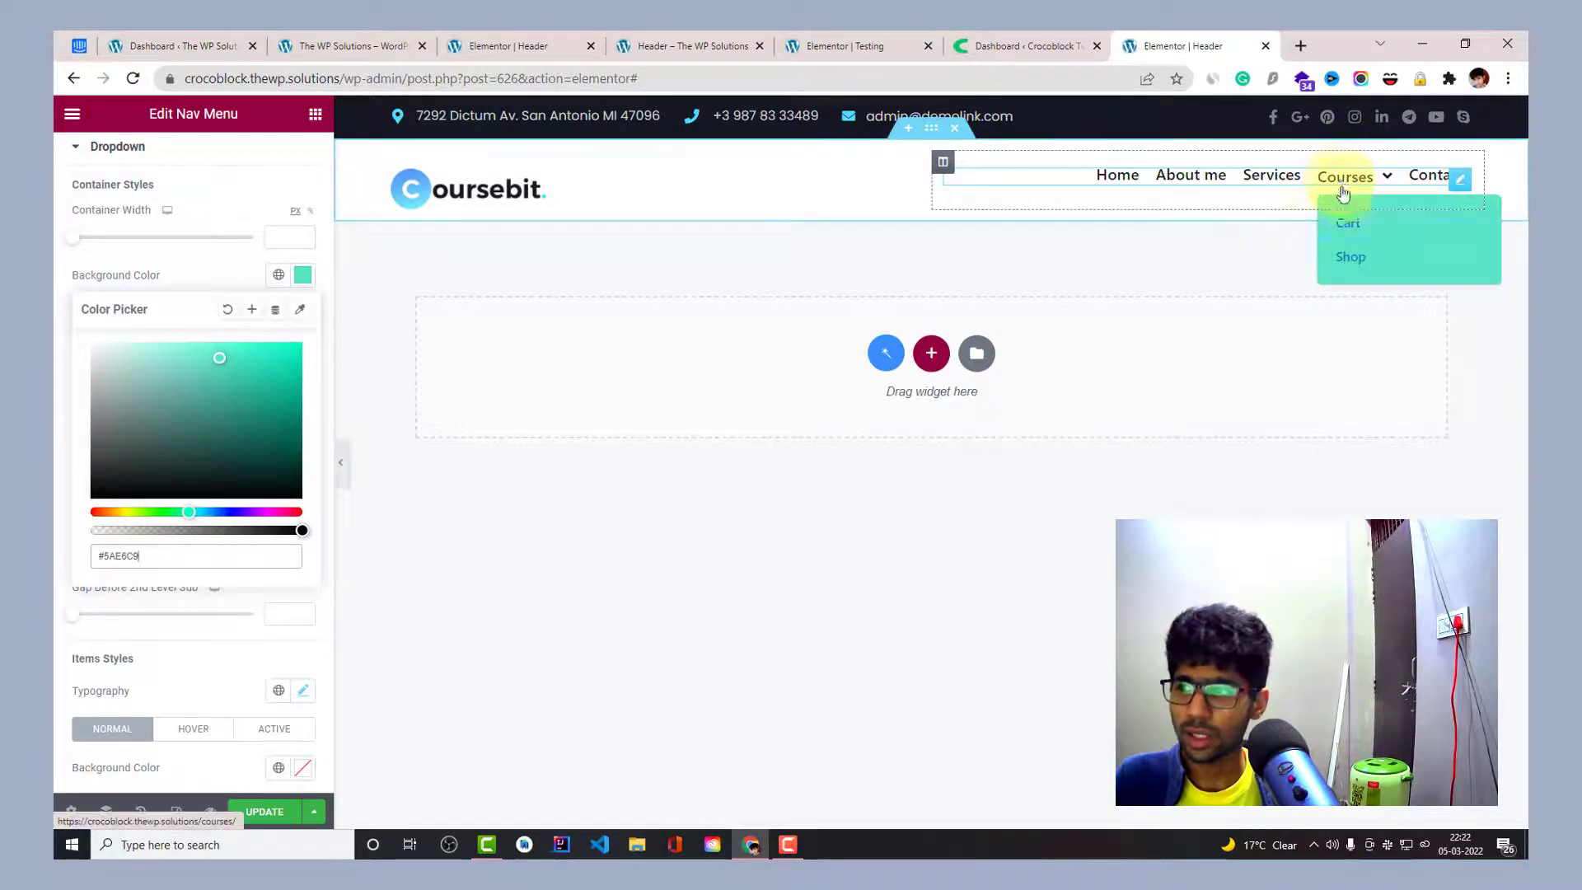
left_click(201, 249)
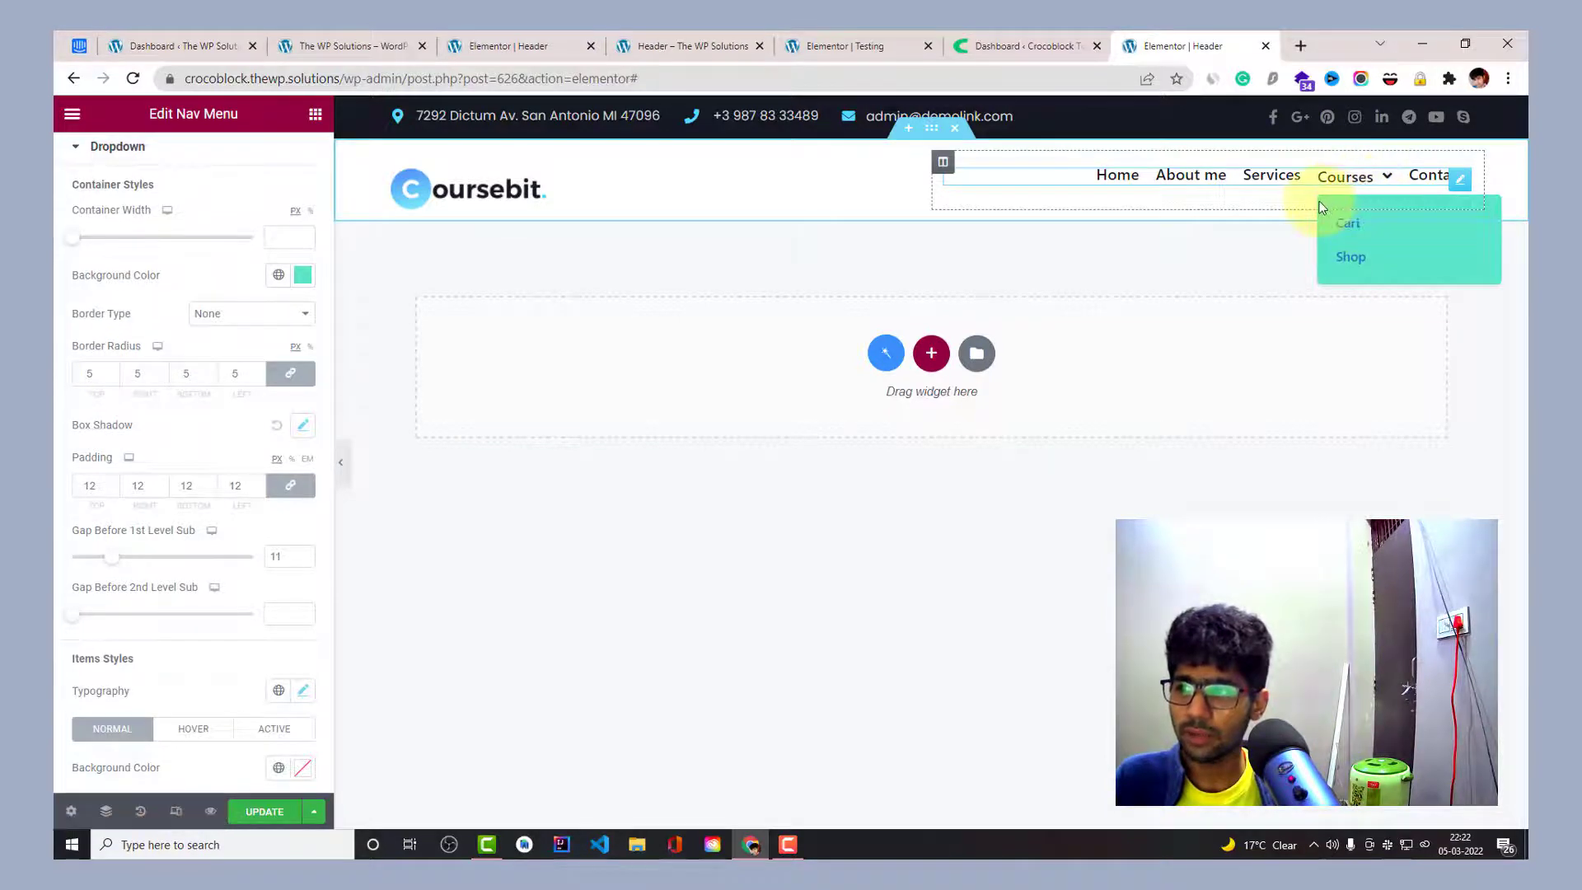
Examine the dropdown's border radius, box shadow, padding, submenu gap and item style options.
scroll(152, 433, "down", 2)
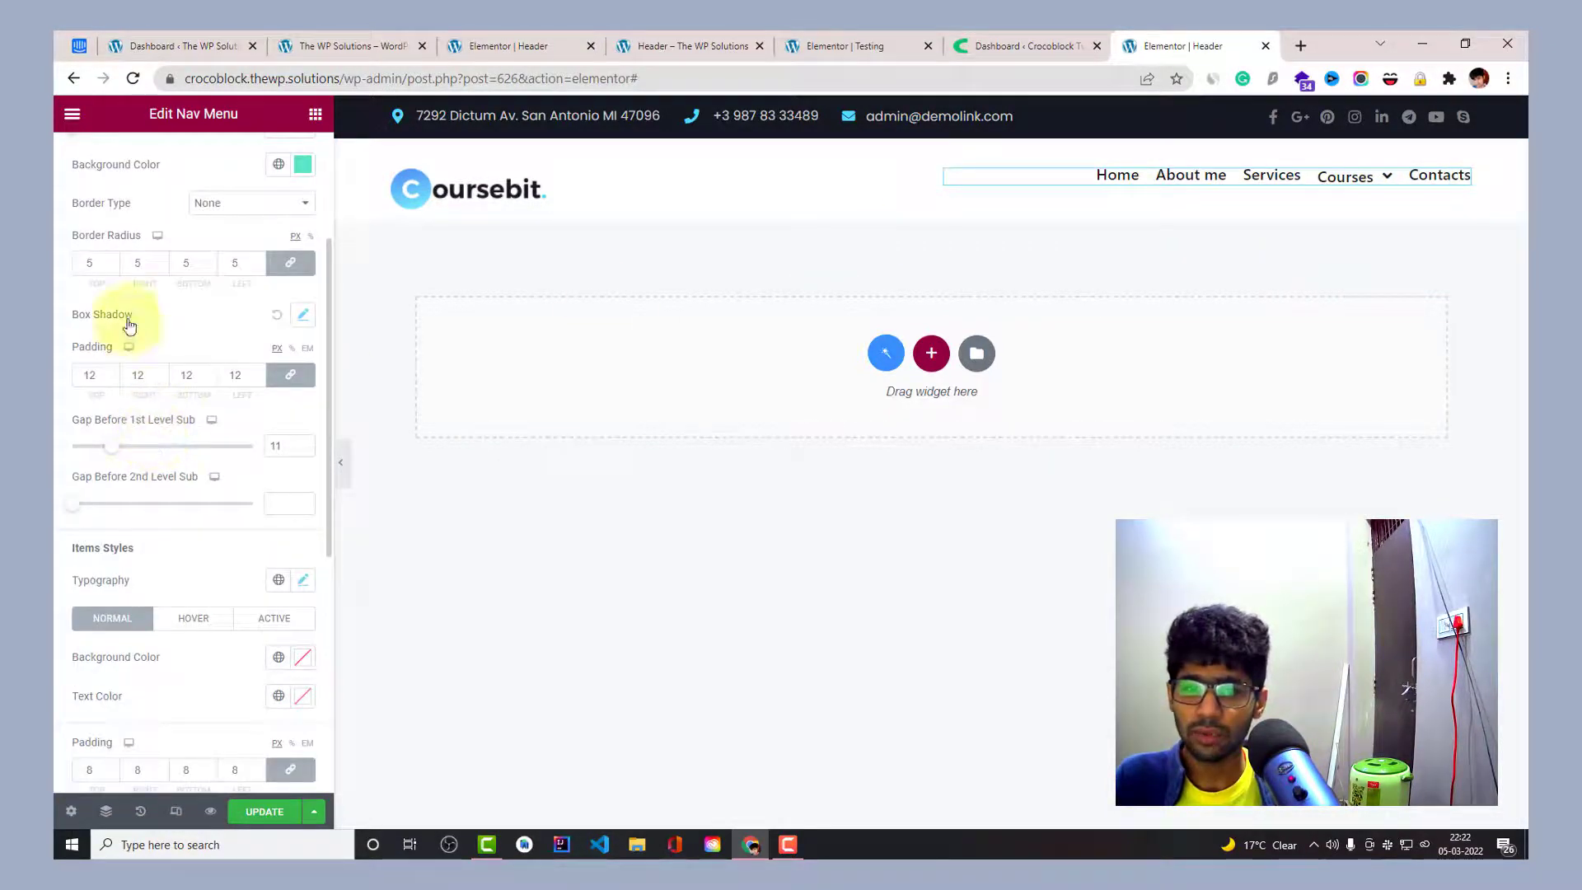
mouse_move(1338, 178)
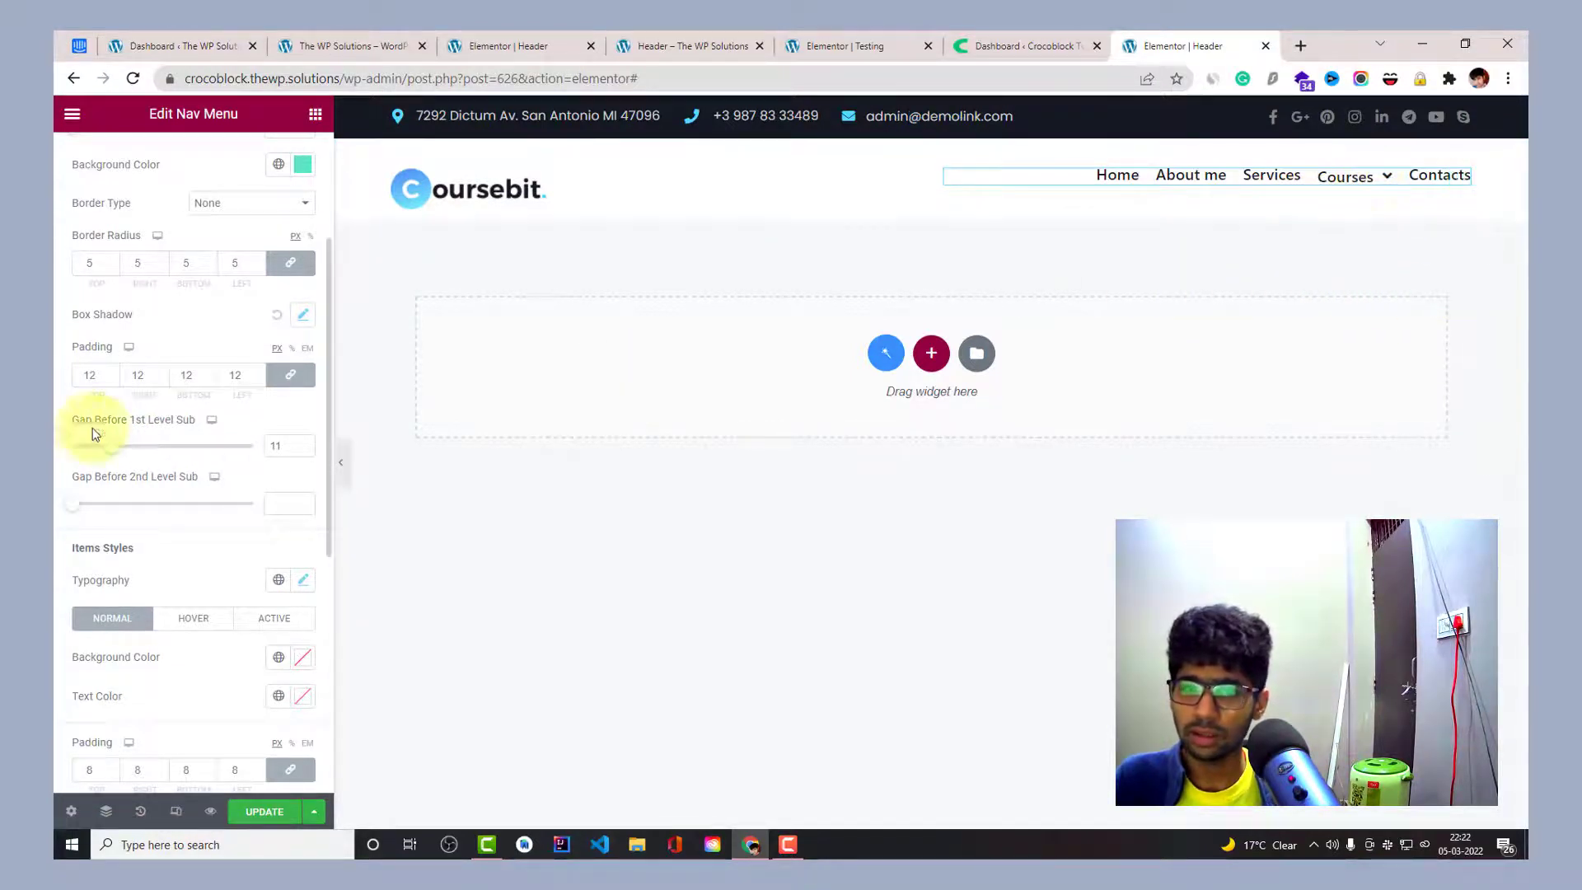
scroll(97, 431, "down", 4)
scroll(97, 431, "up", 2)
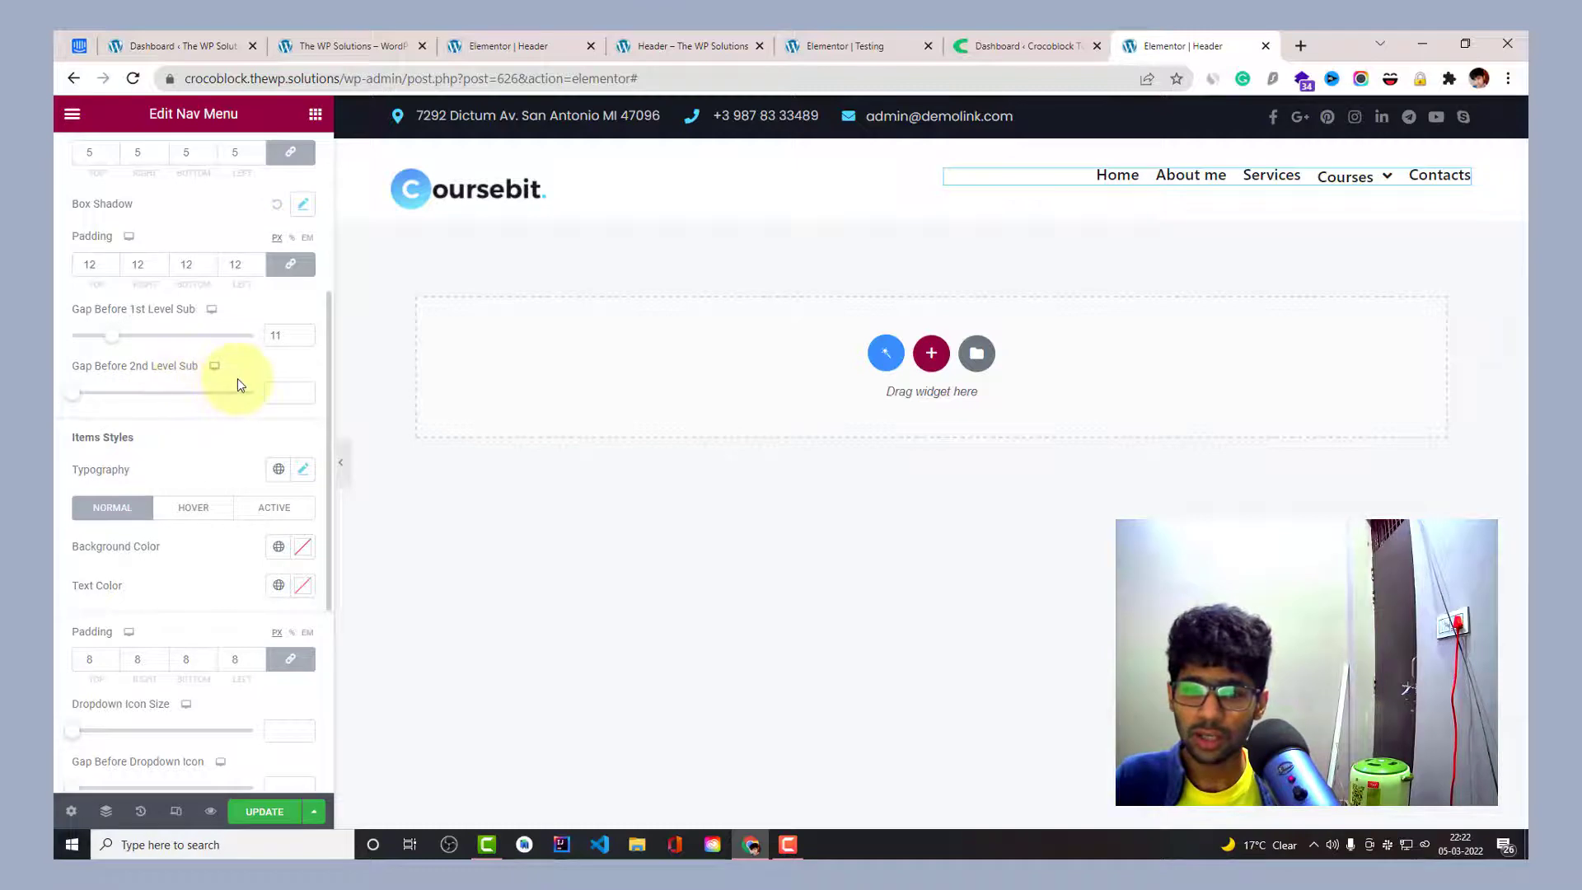
scroll(239, 384, "down", 2)
scroll(239, 388, "up", 2)
scroll(237, 388, "down", 2)
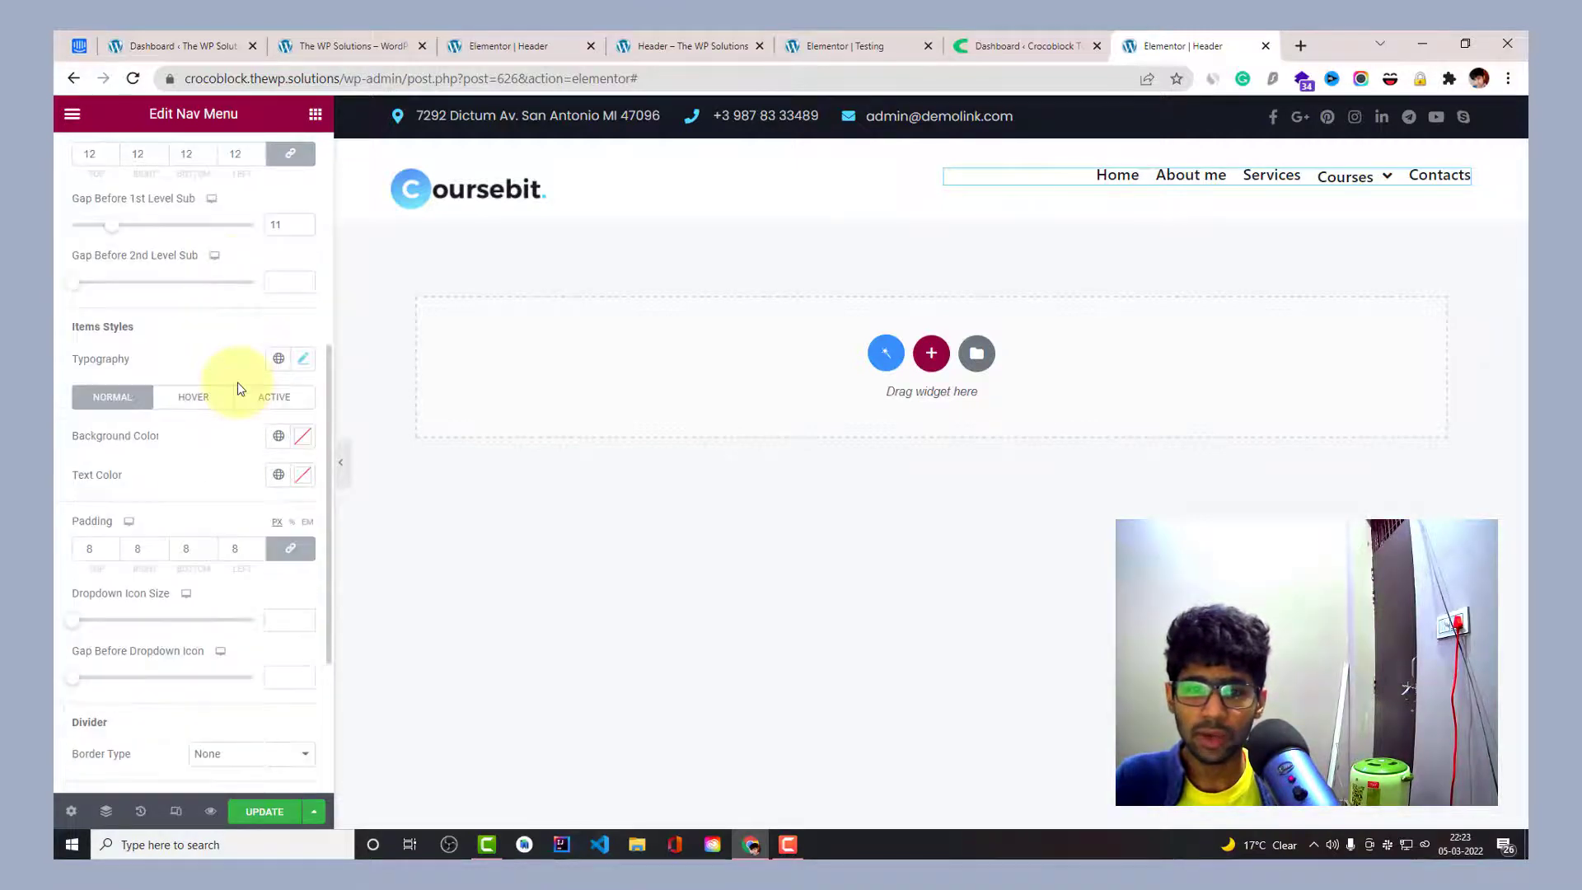
Set the dropdown items' typography weight to 700 and preview the Courses submenu.
left_click(302, 358)
left_click(239, 541)
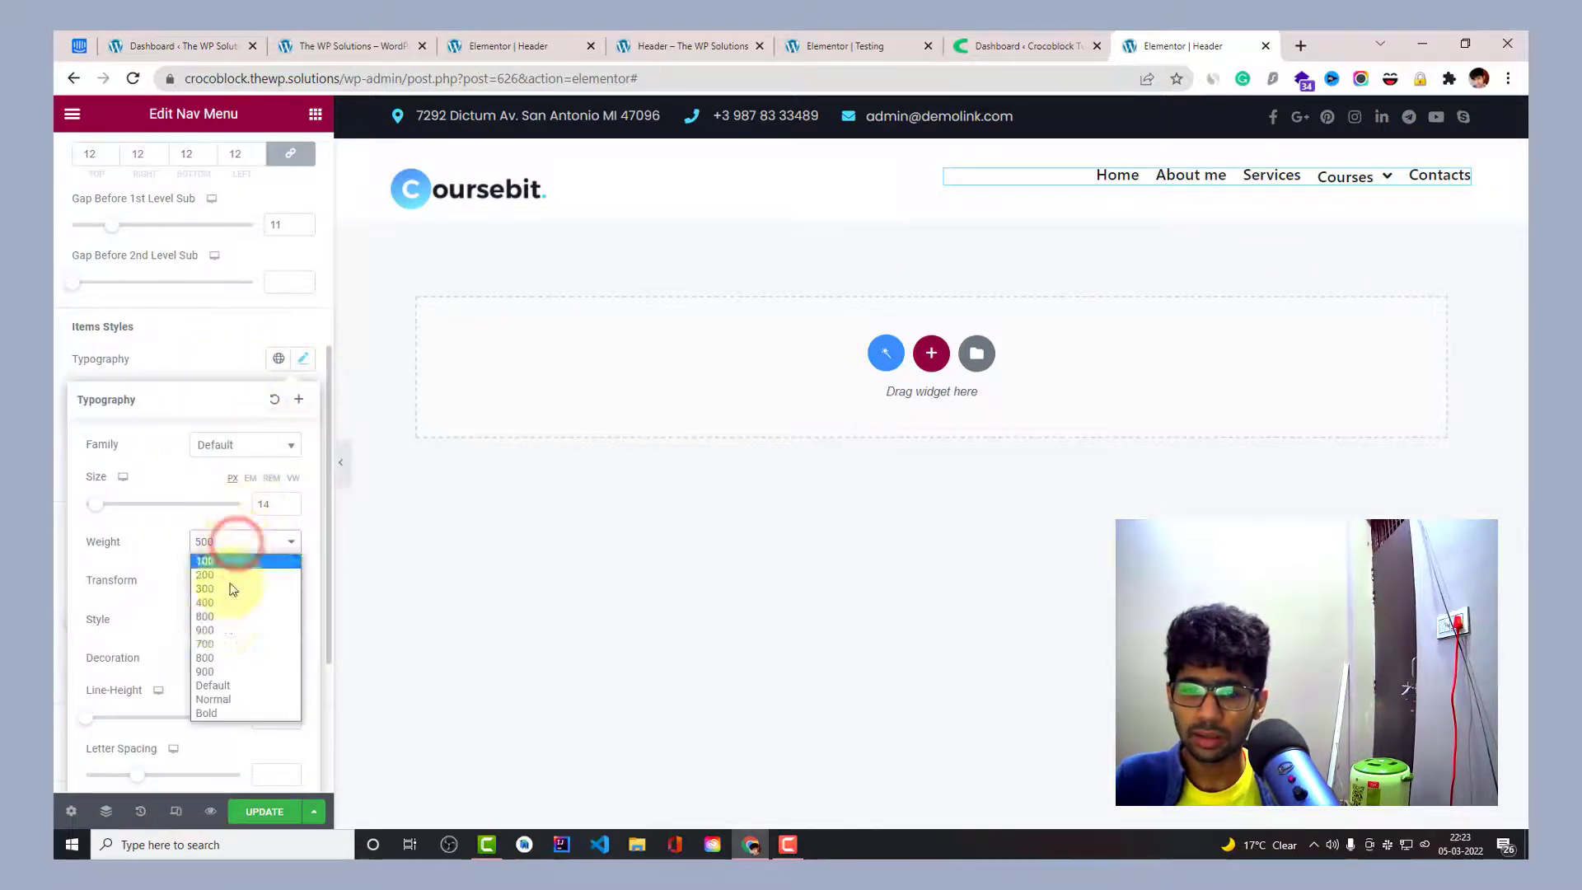
left_click(223, 643)
mouse_move(1367, 176)
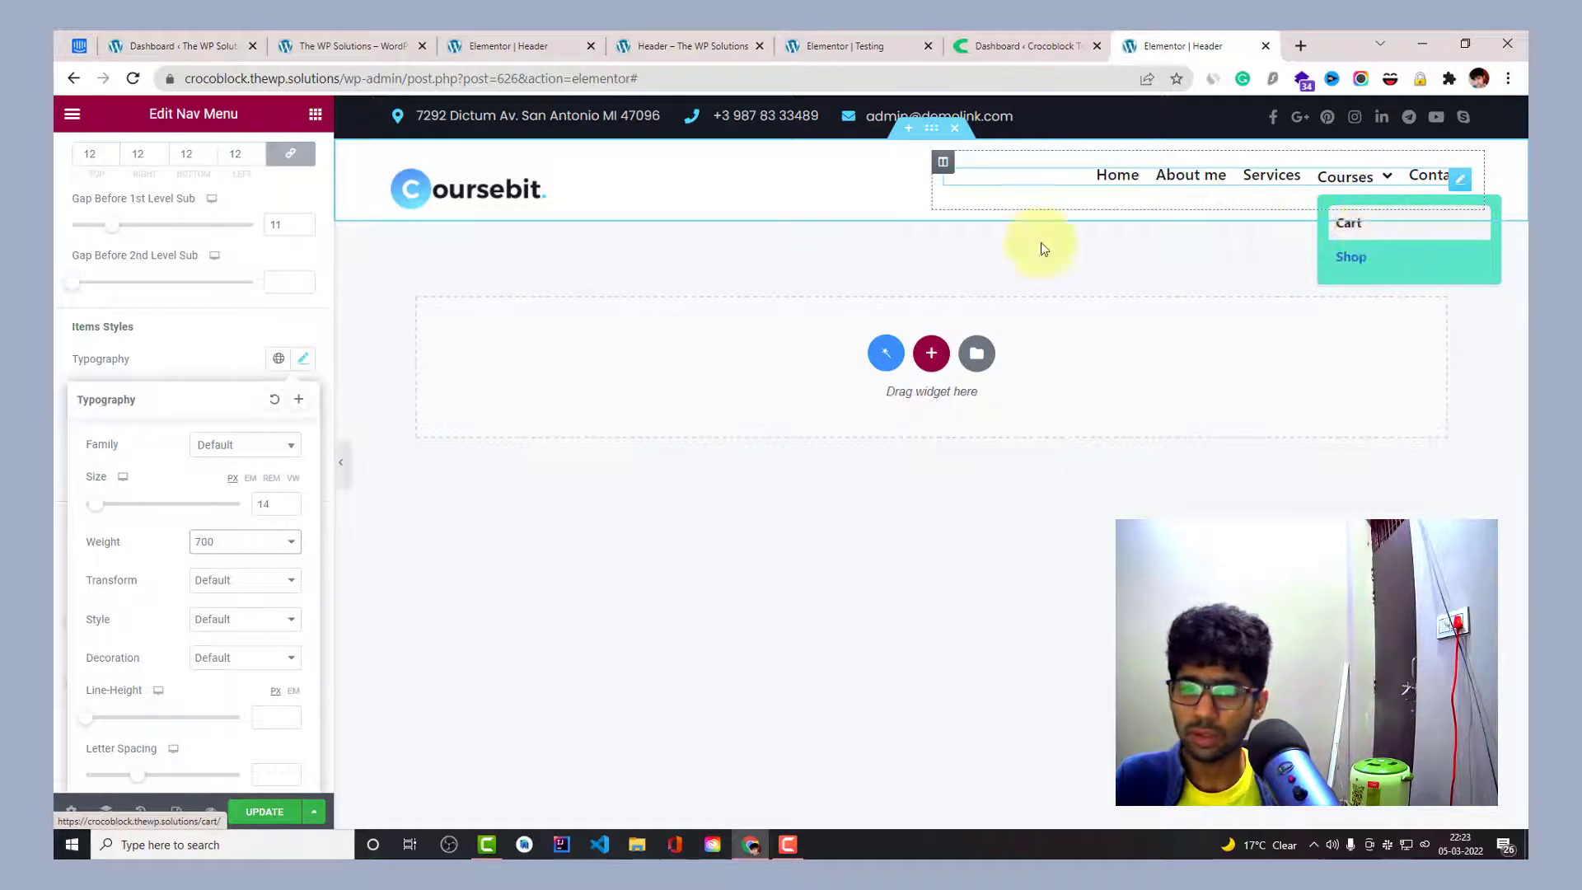
left_click(173, 346)
Check the dropdown items' padding options on the Courses submenu and set the dropdown container's padding to 10 px on all sides.
scroll(247, 424, "down", 1)
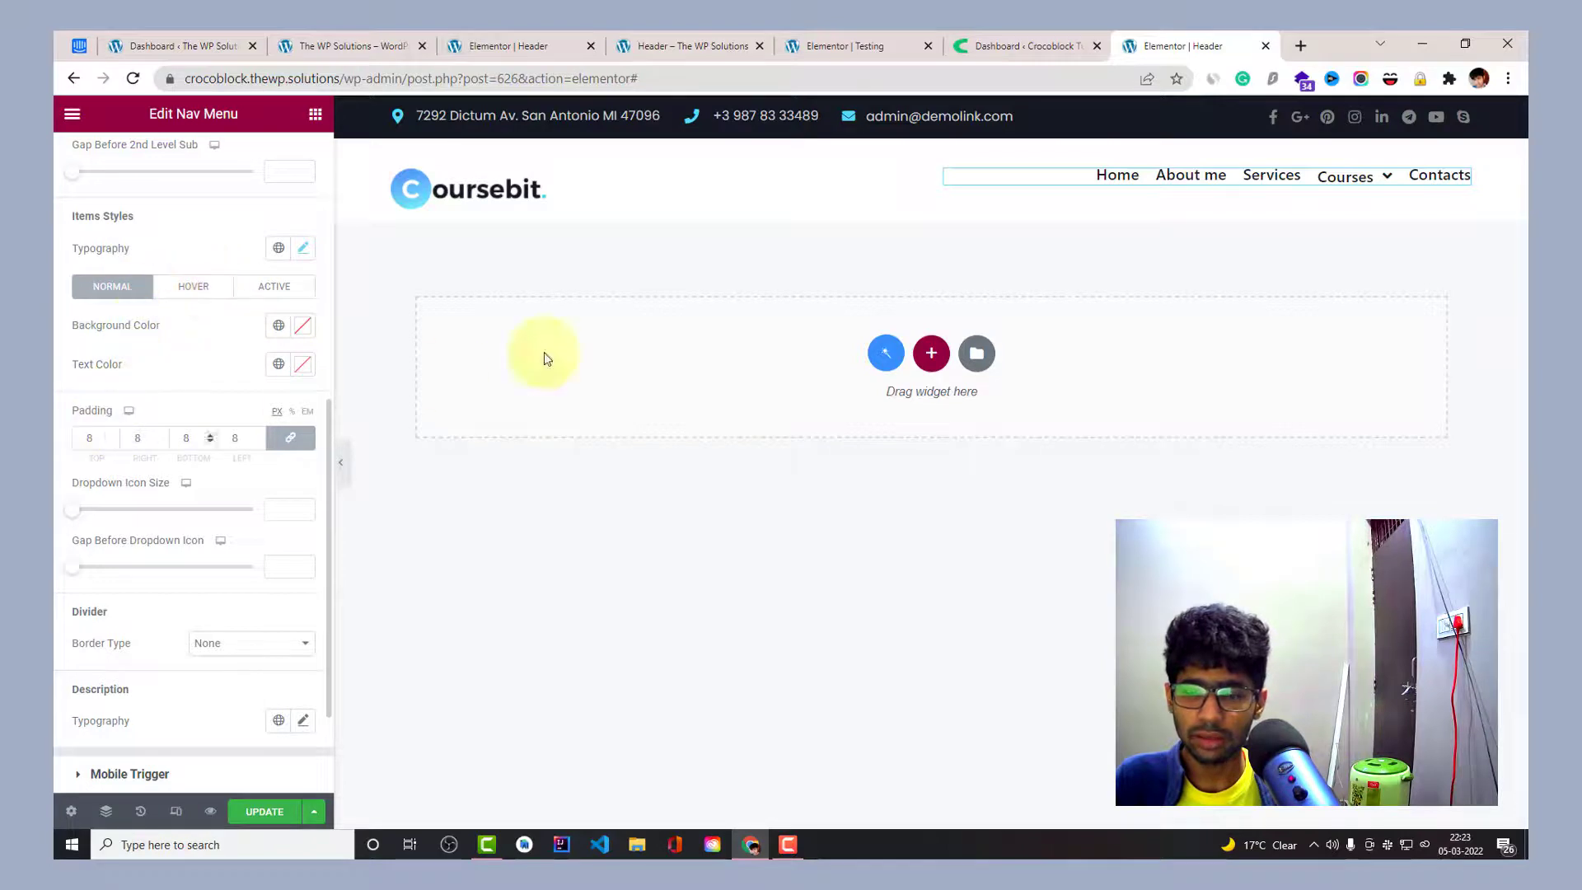
mouse_move(1347, 177)
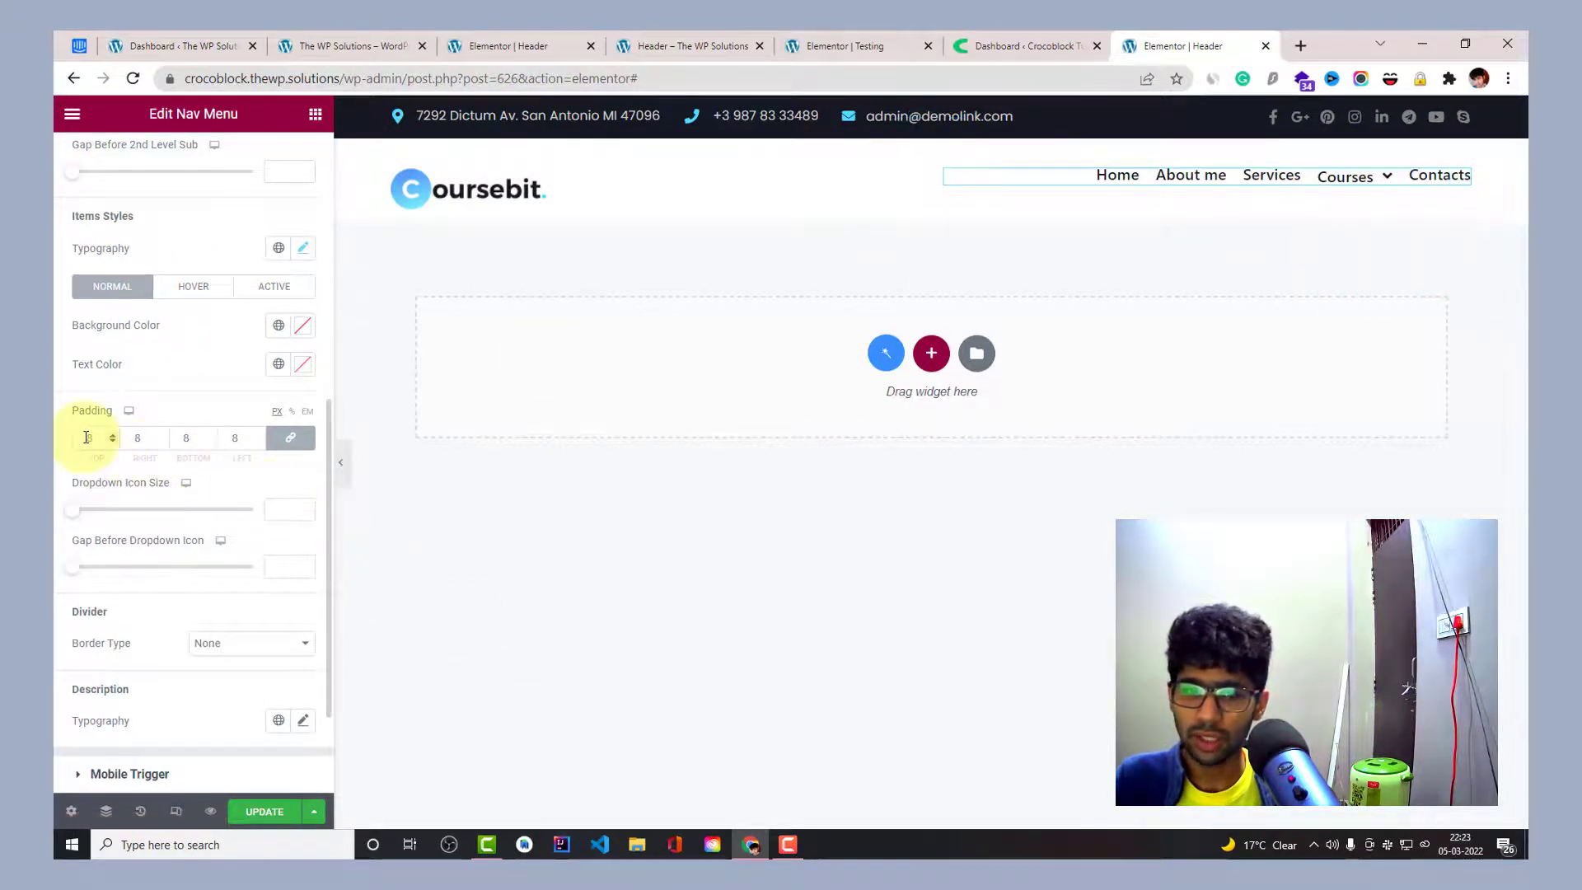
scroll(91, 435, "up", 2)
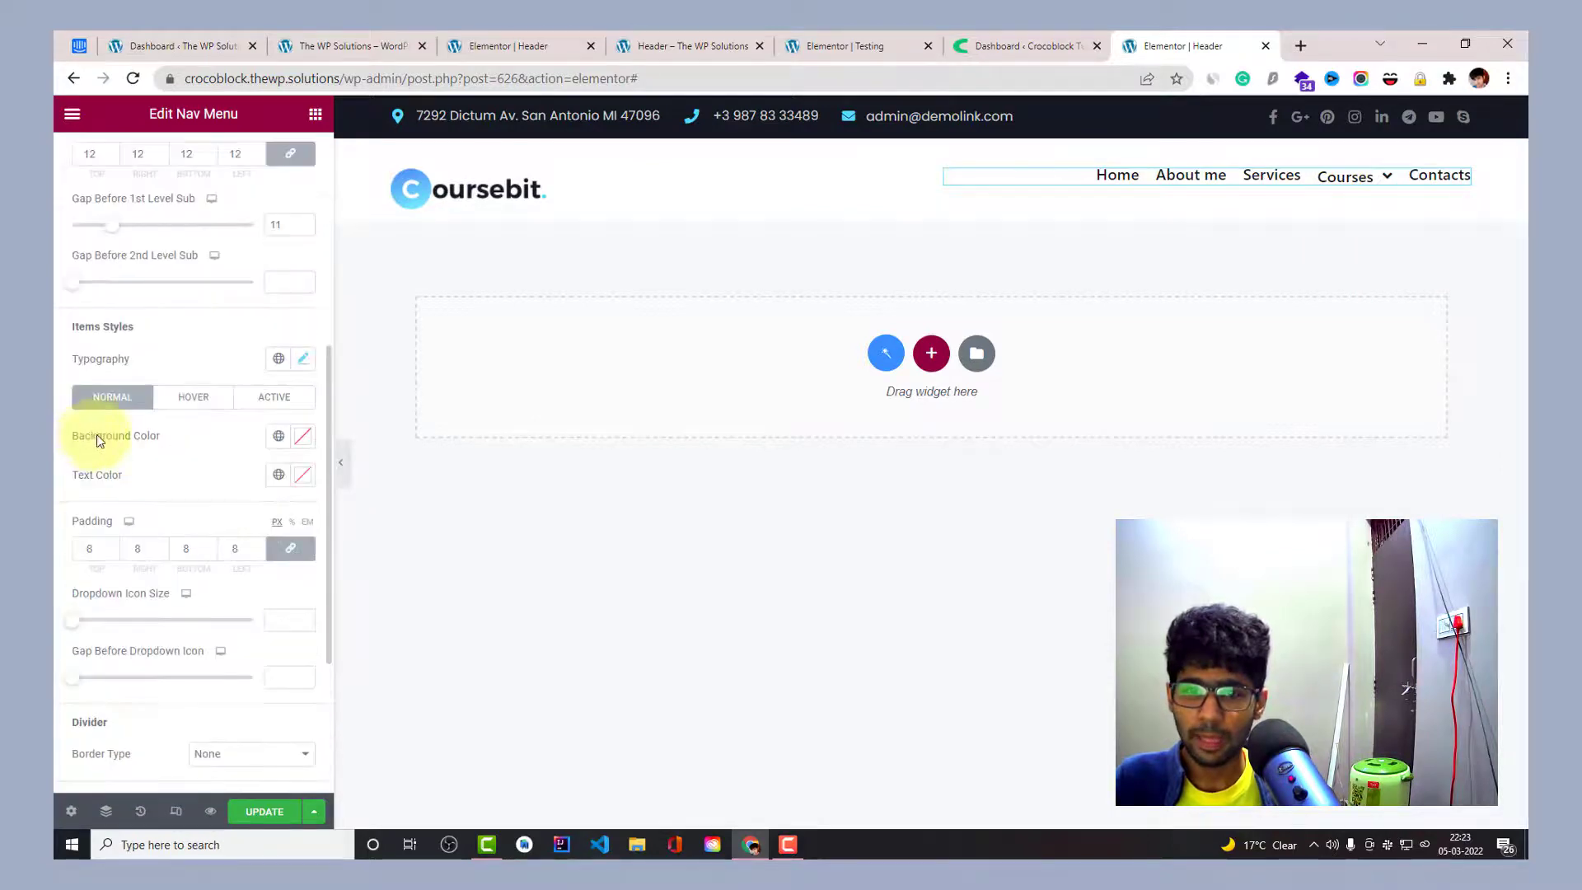
scroll(185, 410, "up", 3)
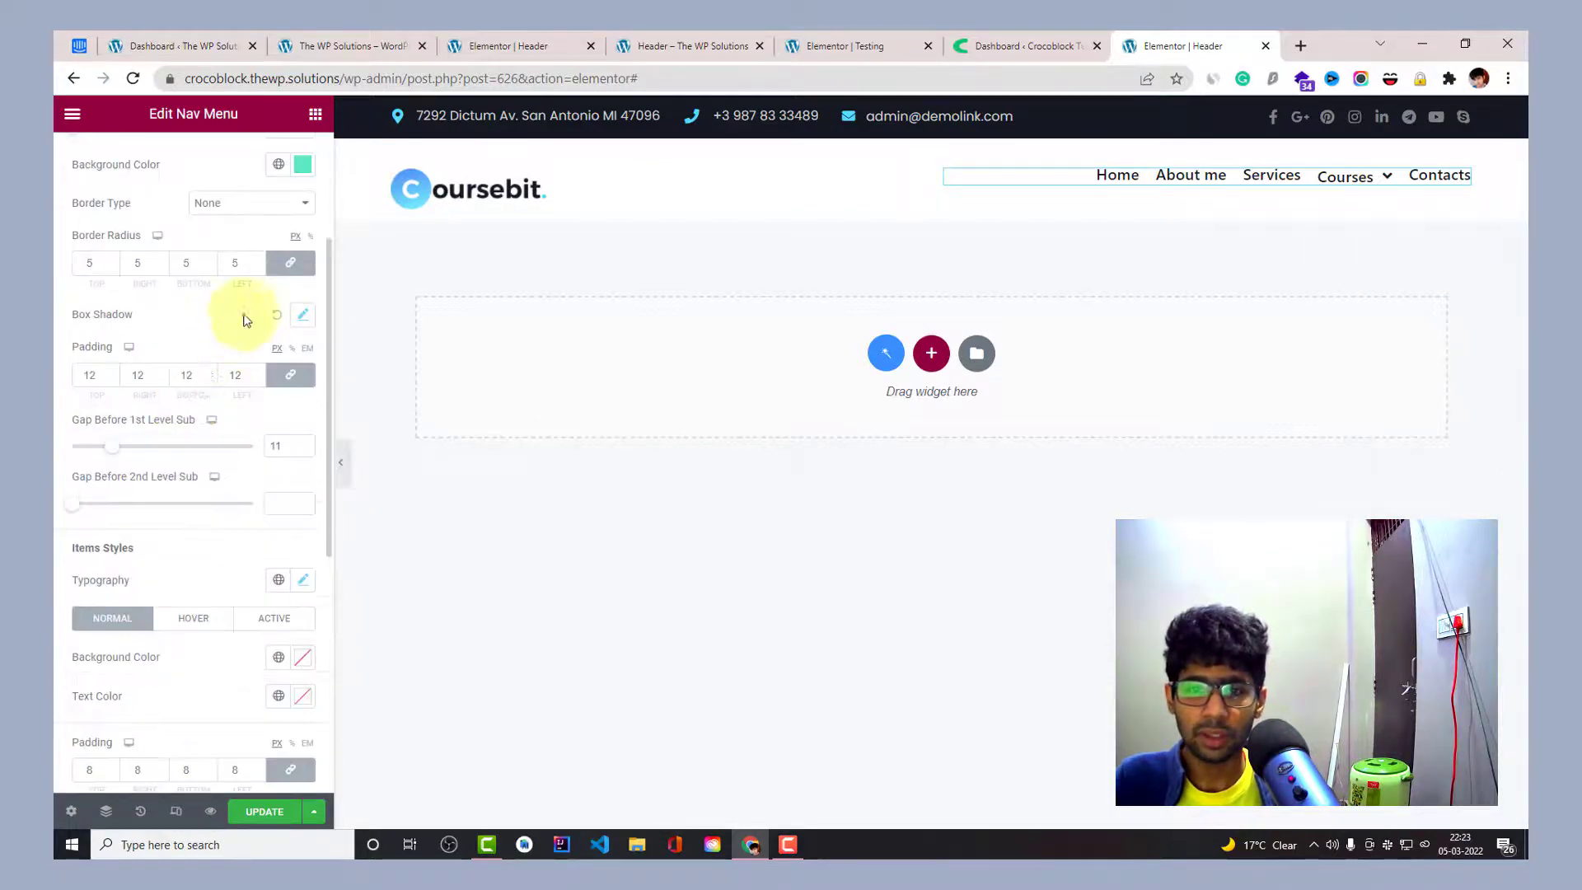
double_click(255, 375)
type("0")
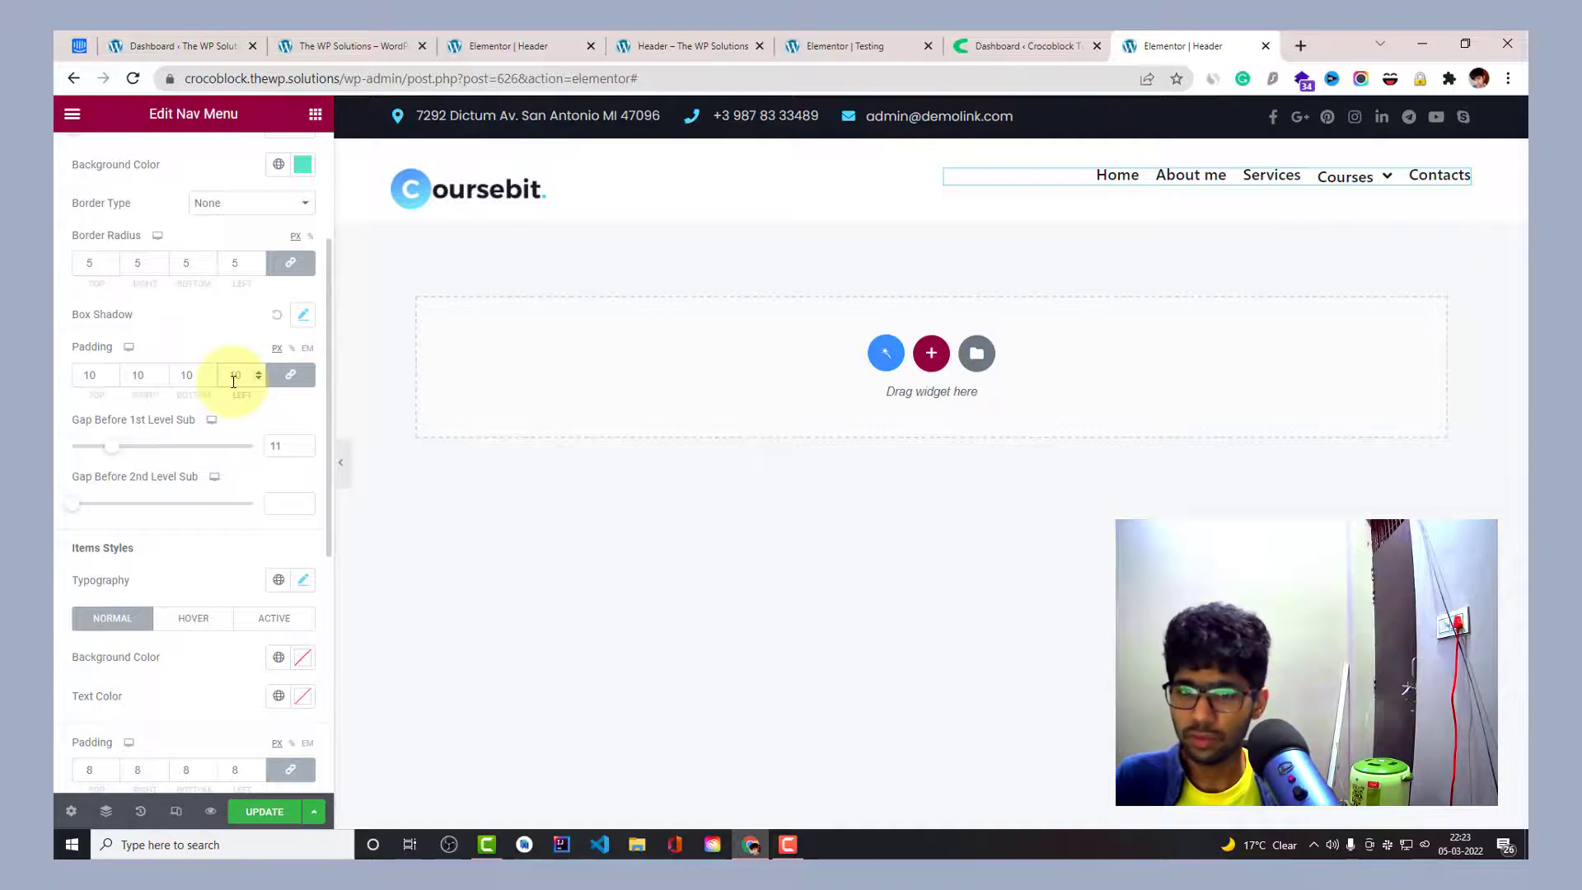
Set the dropdown items' padding to 10 px on all sides and preview it on the Courses submenu.
scroll(233, 380, "down", 3)
left_click(249, 549)
type("0")
mouse_move(1352, 176)
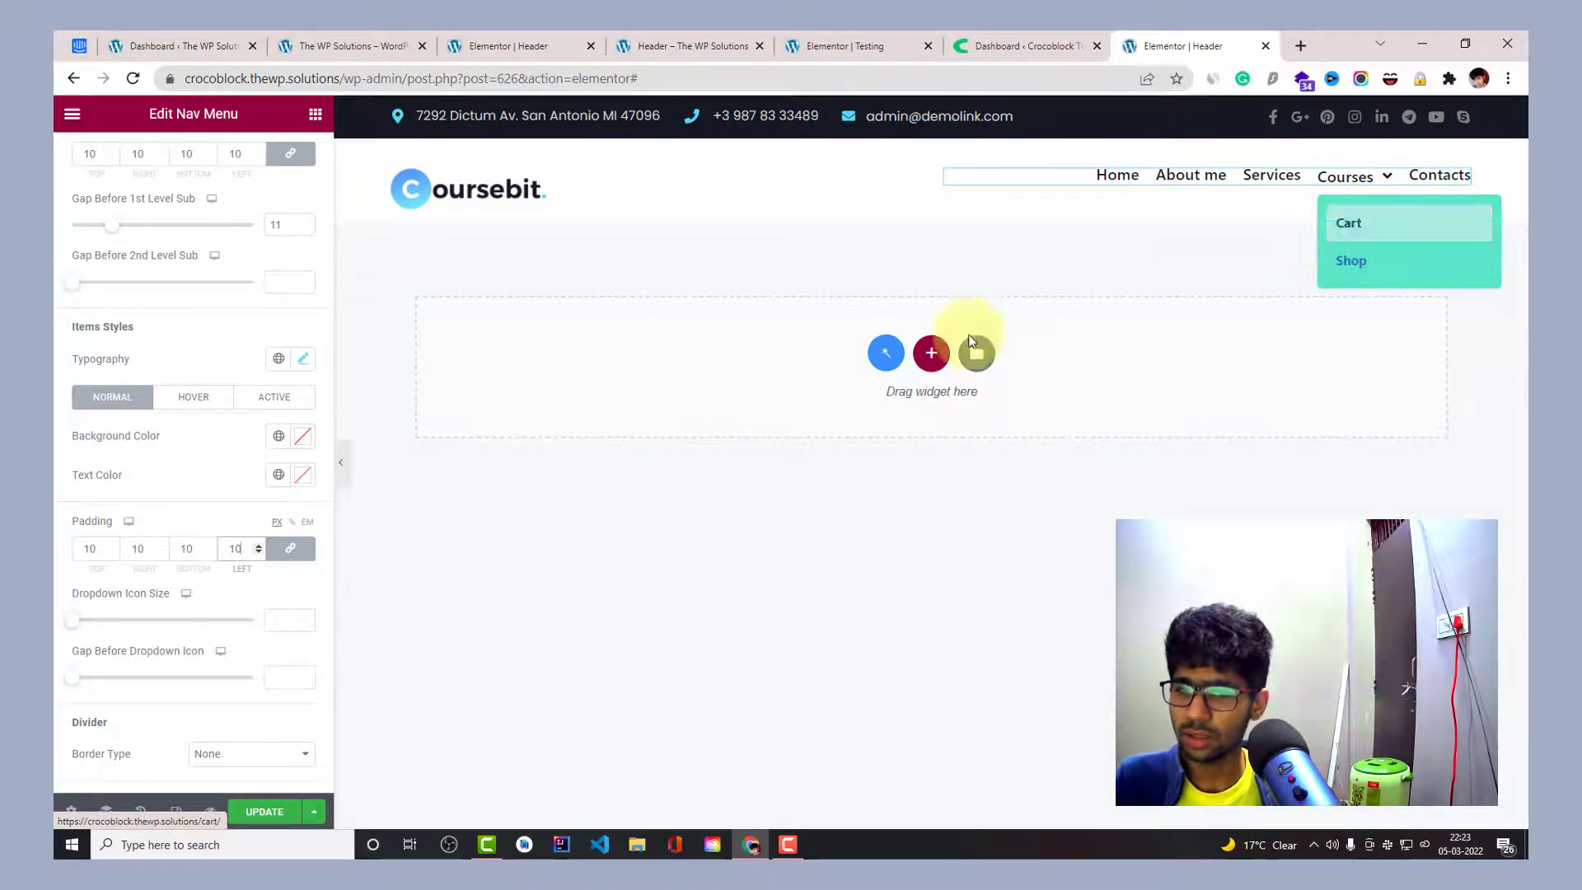
Compare the dropdown's item padding with its container padding and review the icon, divider and description options.
left_click_drag(63, 517, 231, 580)
scroll(155, 377, "up", 3)
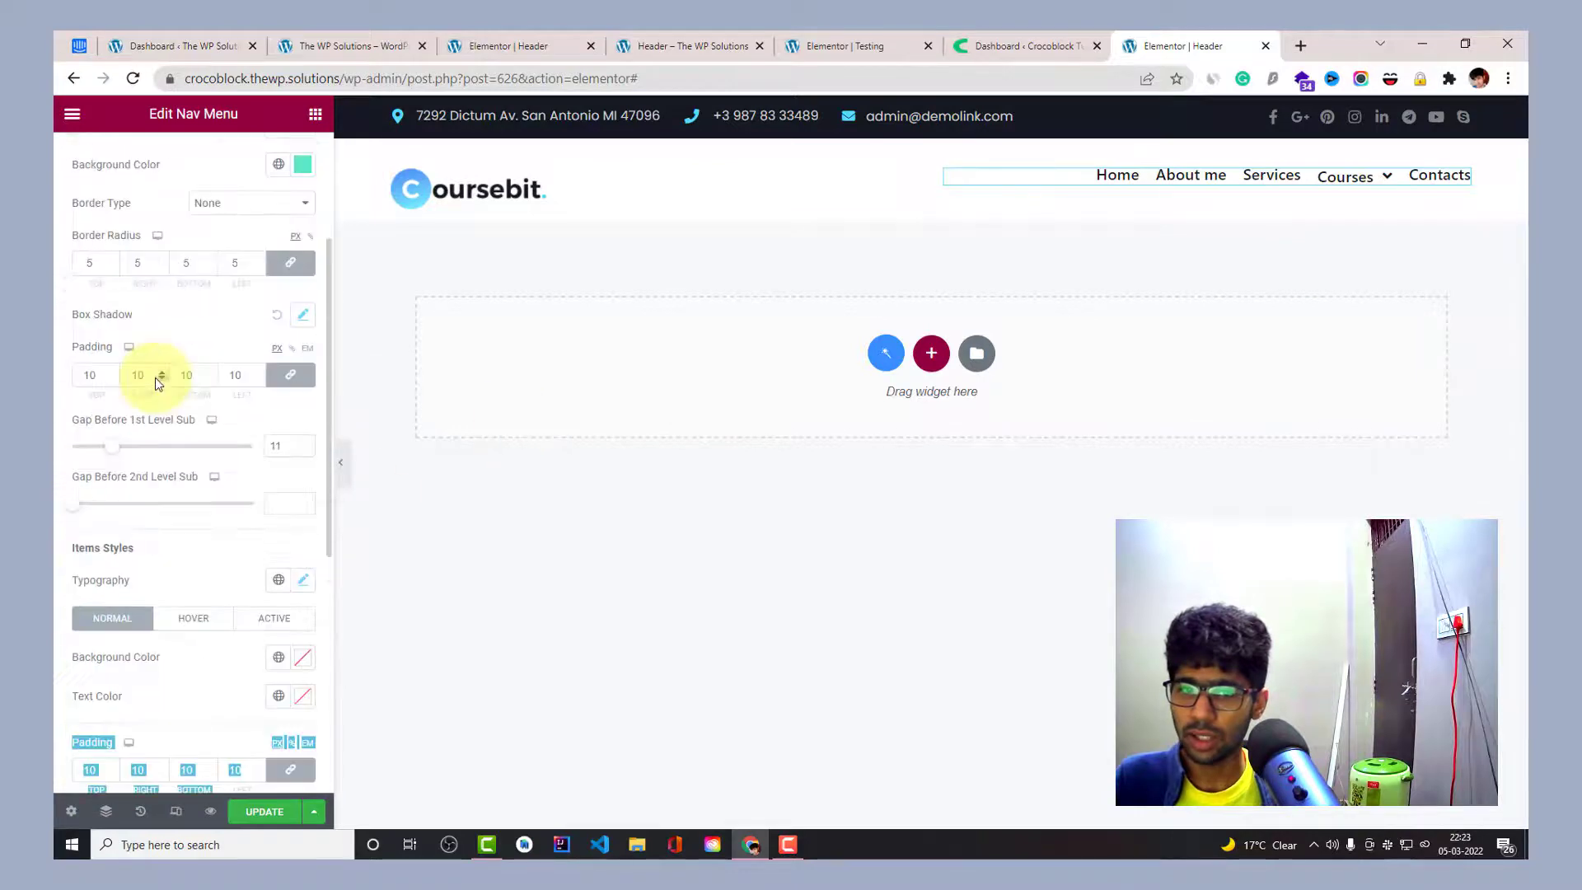
scroll(77, 343, "up", 1)
scroll(106, 365, "down", 1)
scroll(140, 483, "down", 5)
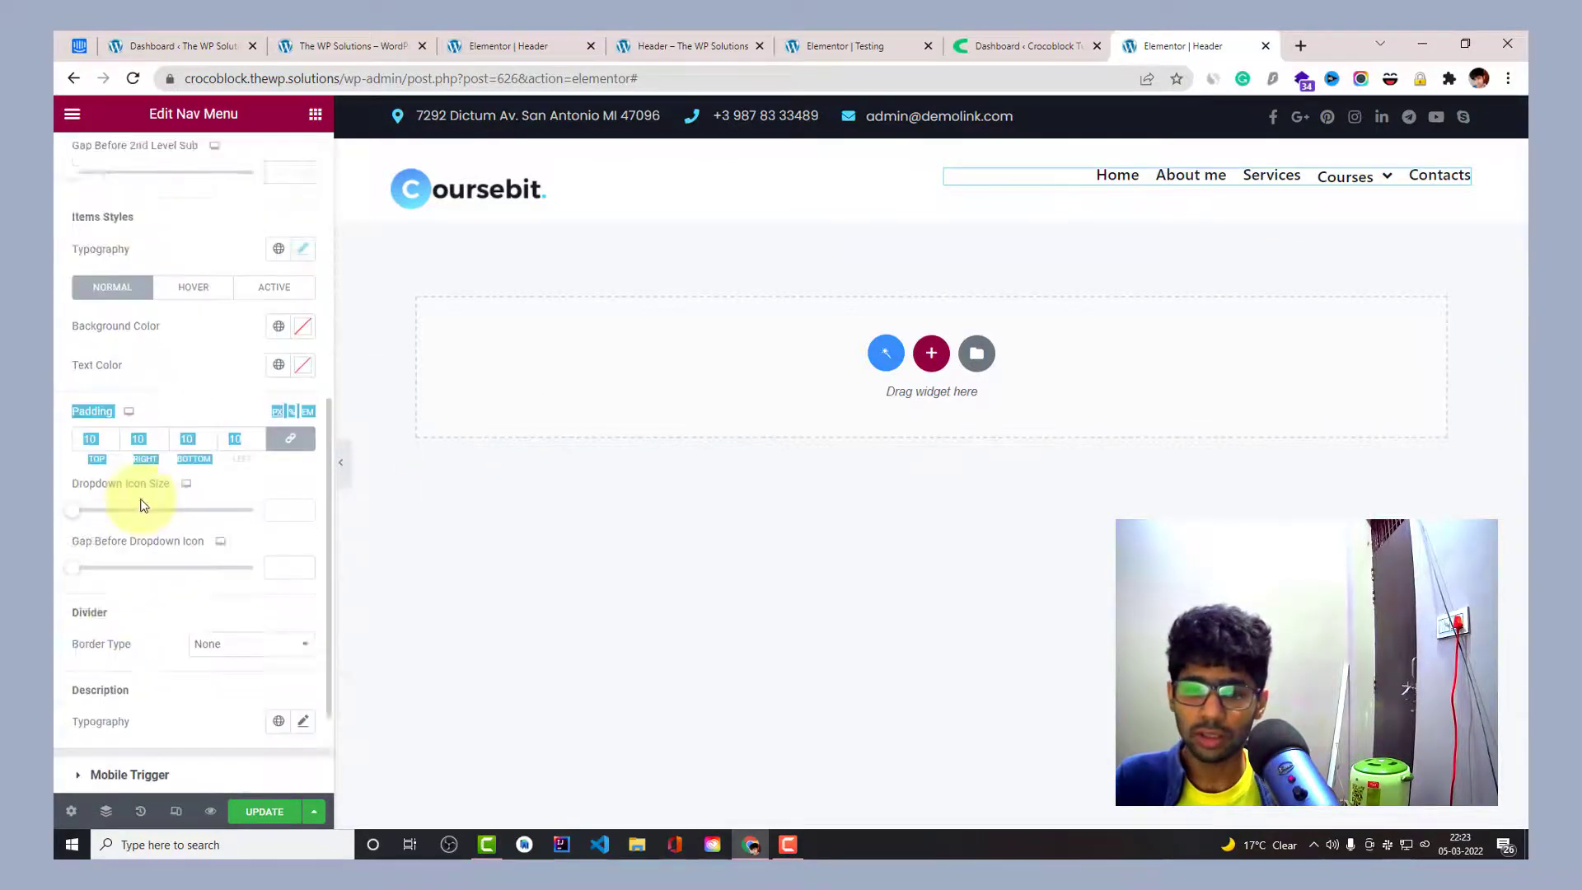
left_click(112, 527)
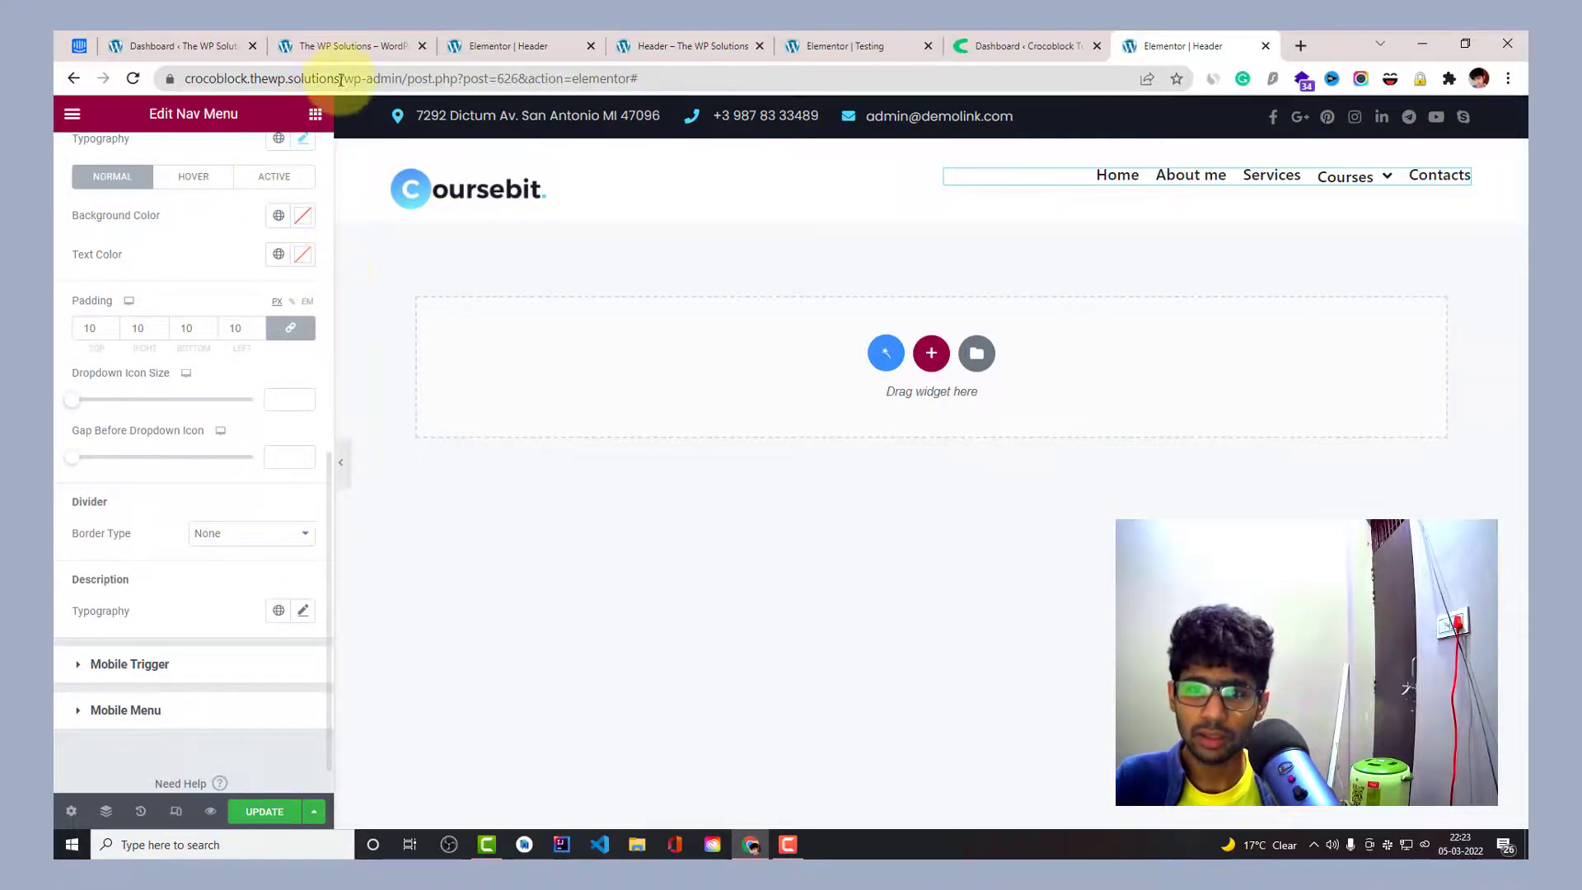
scroll(145, 656, "up", 10)
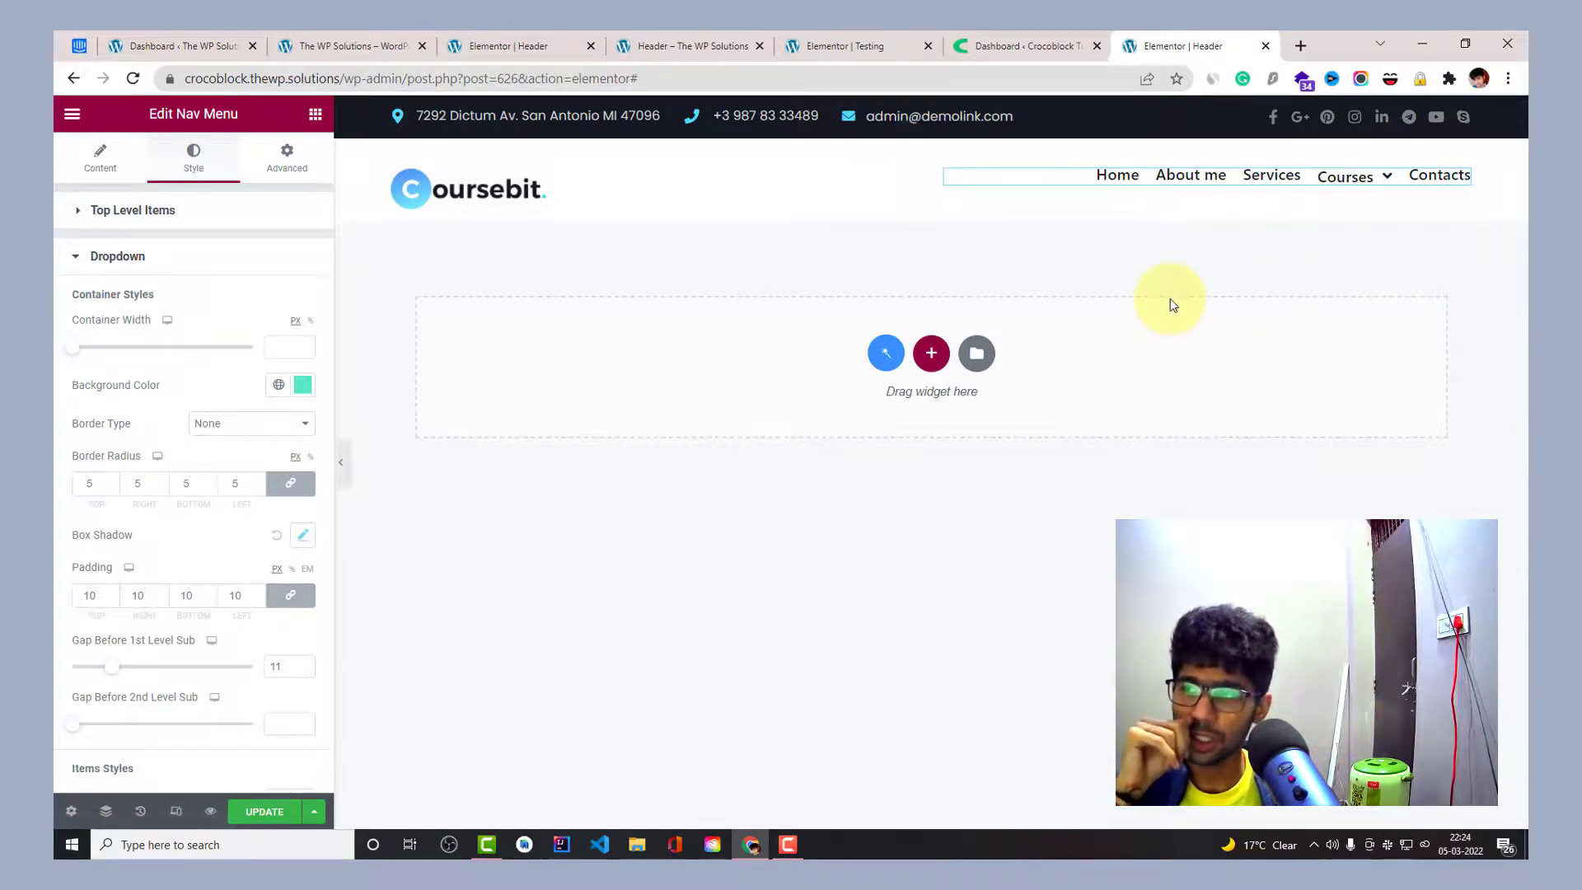
Switch to The WP Solutions front end and examine the styled Dynamic submenu in the header.
left_click(883, 37)
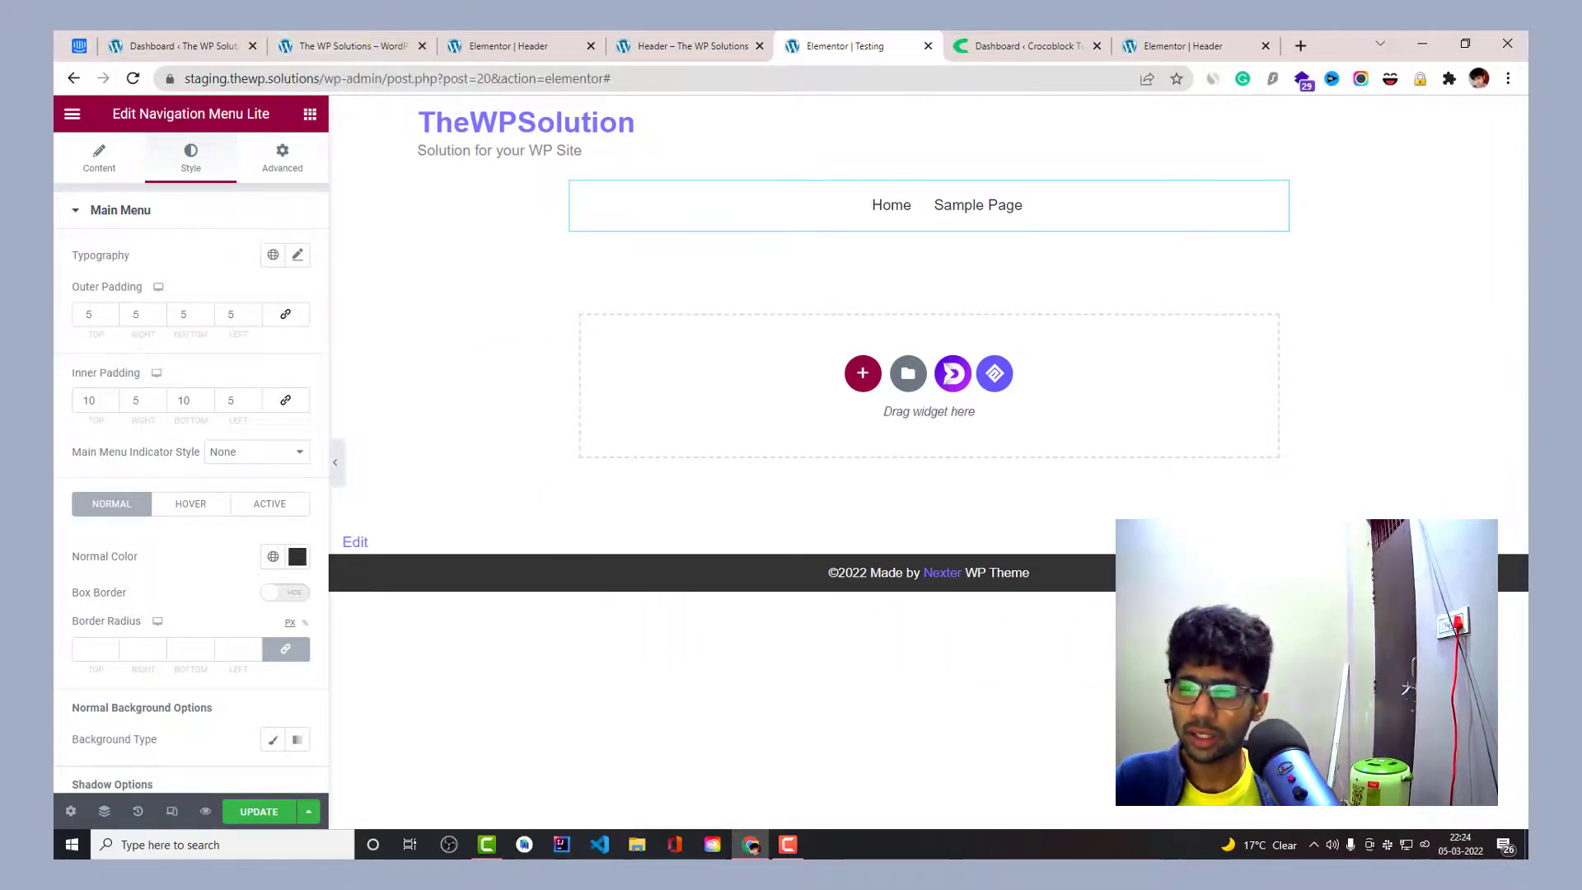
left_click(301, 45)
mouse_move(1123, 168)
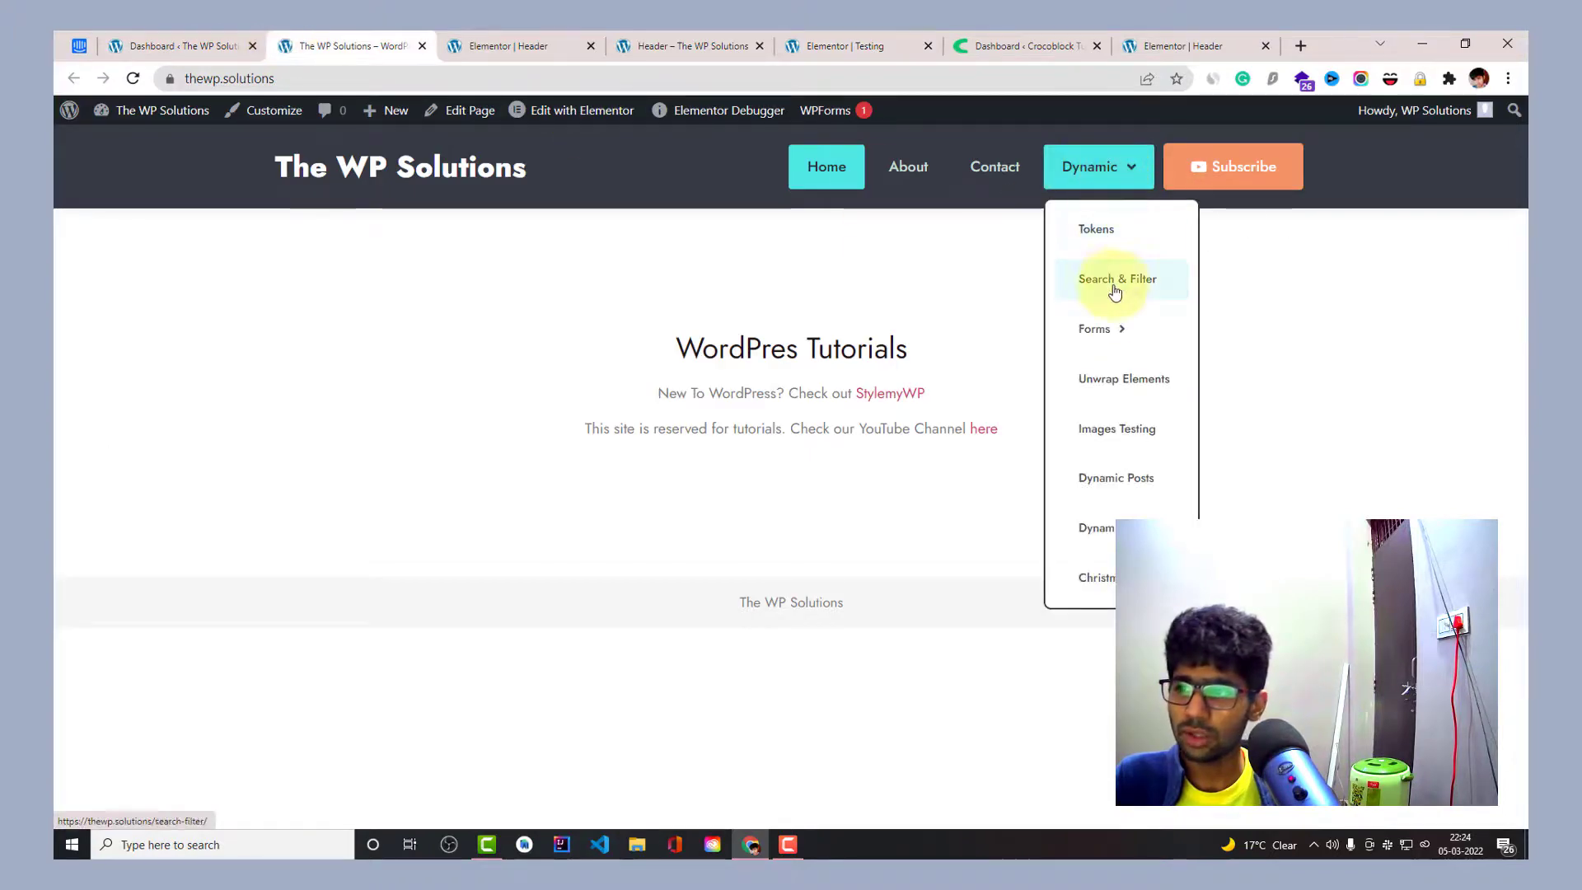
mouse_move(1136, 334)
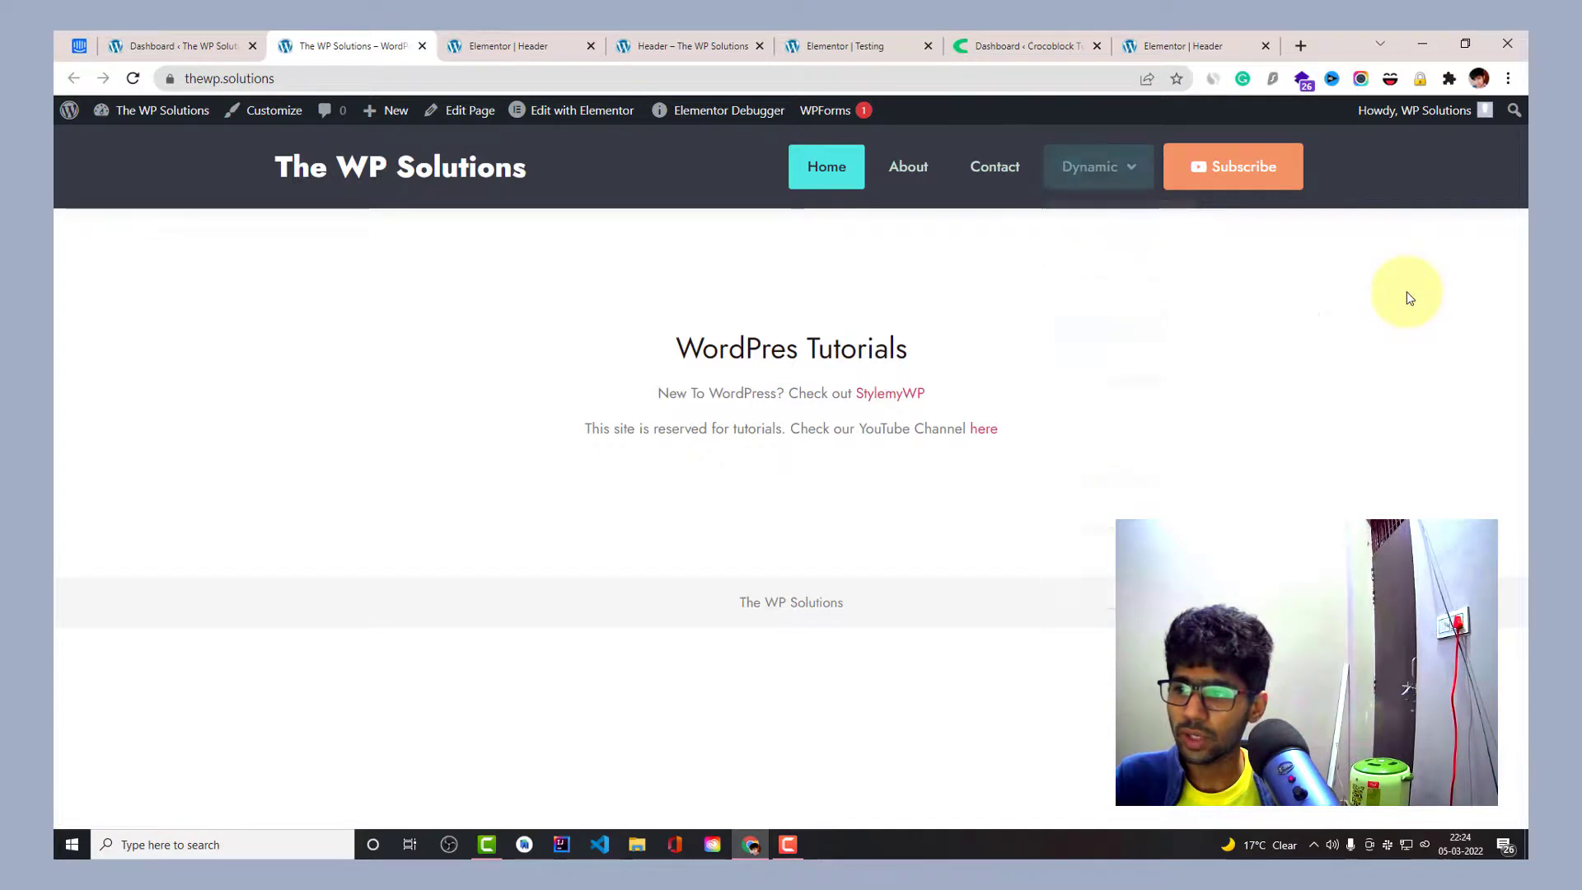
mouse_move(1123, 201)
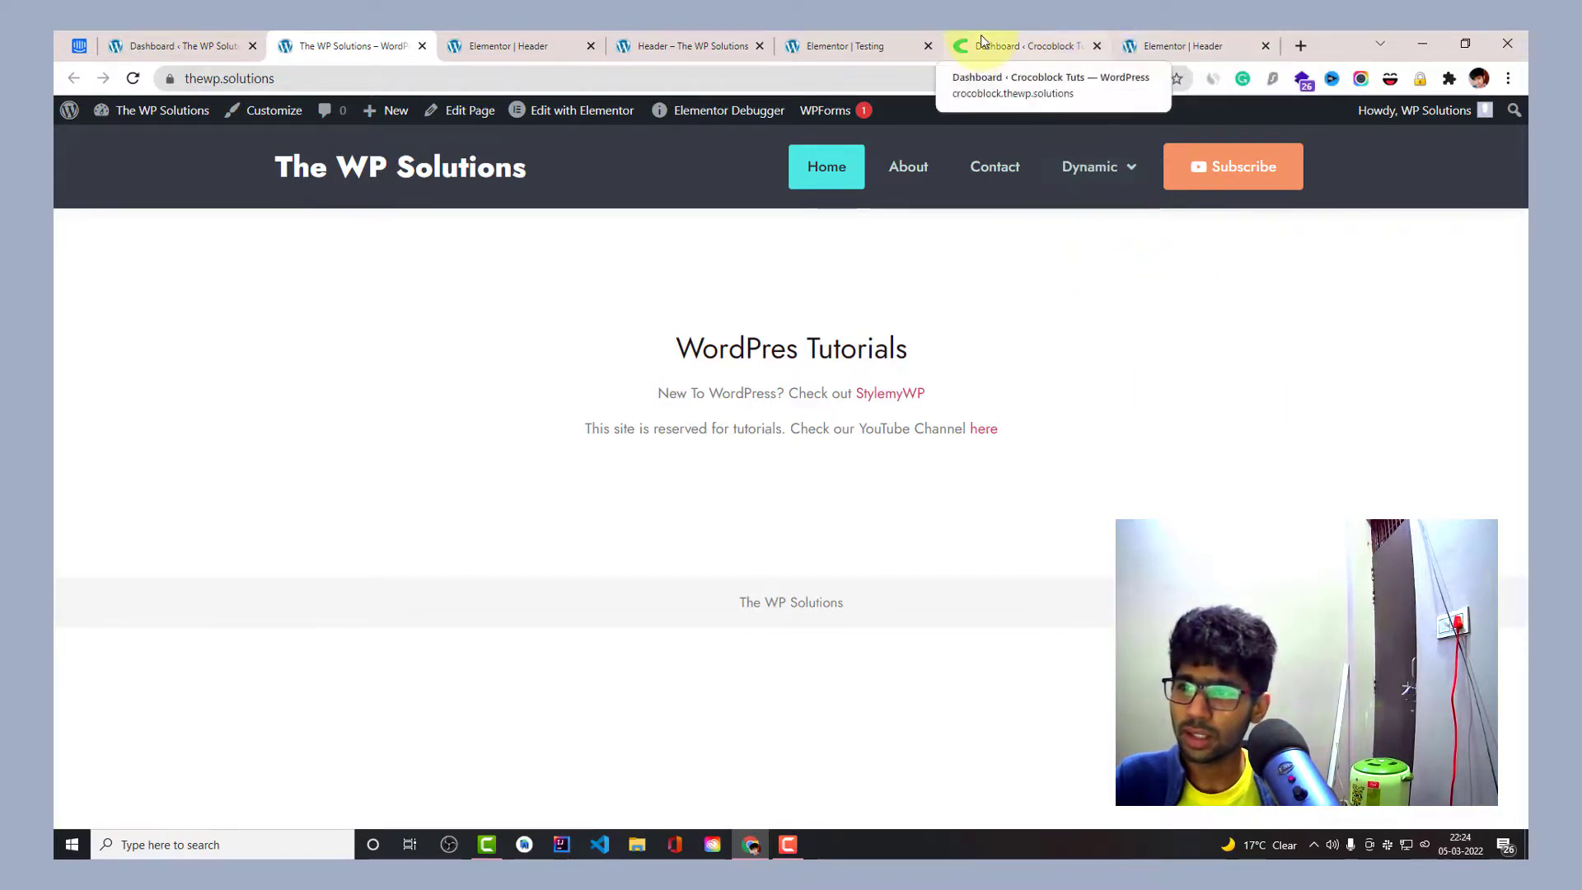
left_click(360, 38)
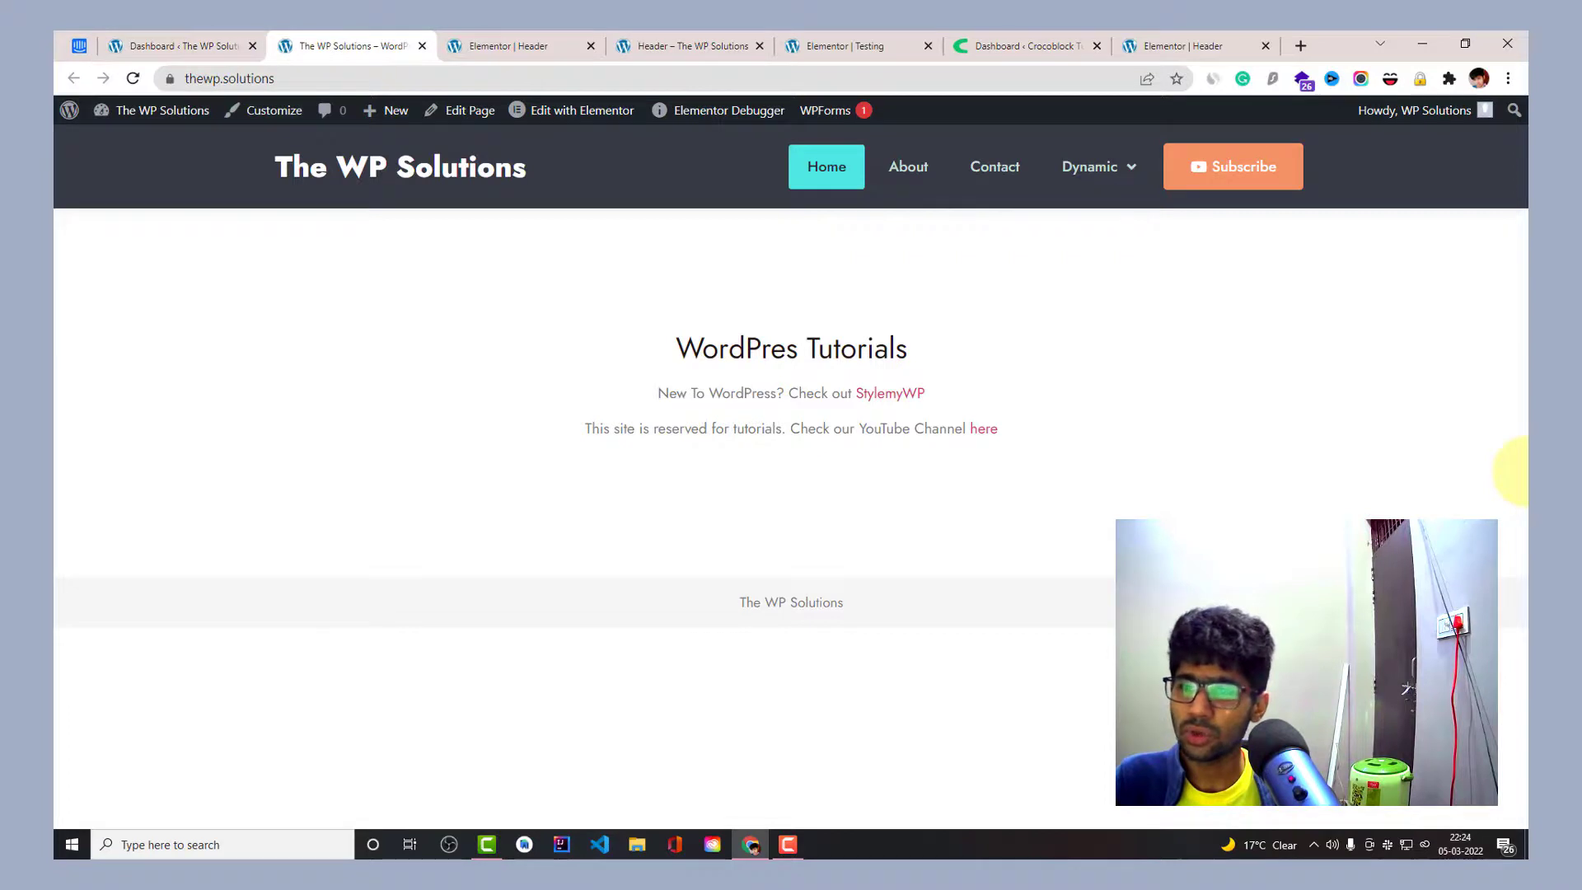
Open the Facebook group page facebook.com/groups/elementorprousers in a new browser tab beside the WordPress dashboard.
left_click(177, 37)
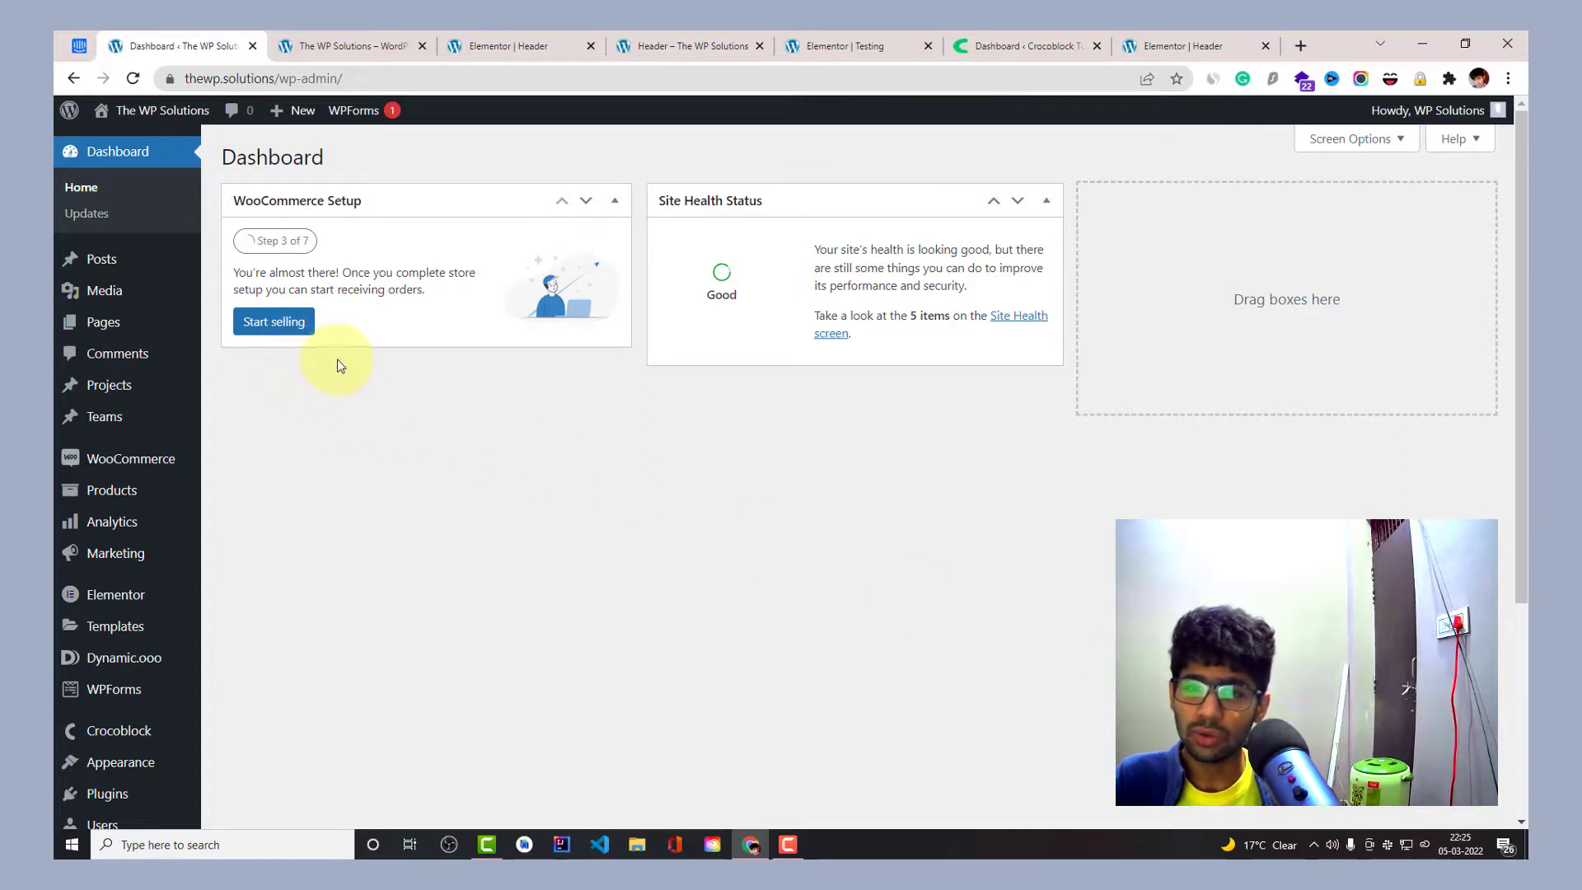
right_click(216, 51)
left_click(237, 63)
type("facebook.com")
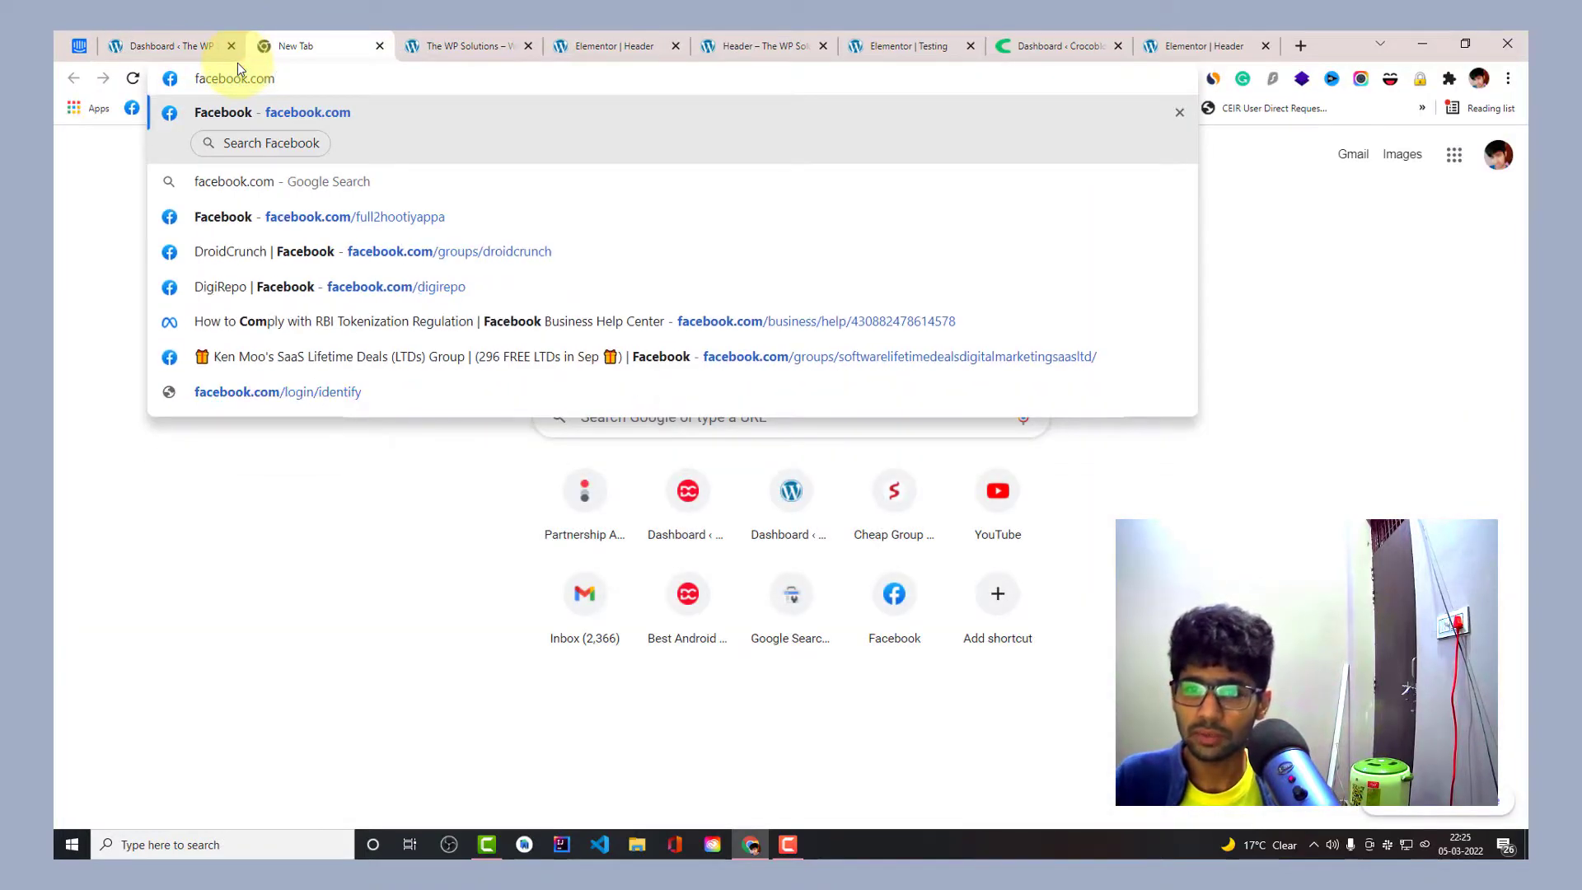
key("Down")
key("Down")
key("ctrl+shift+Left")
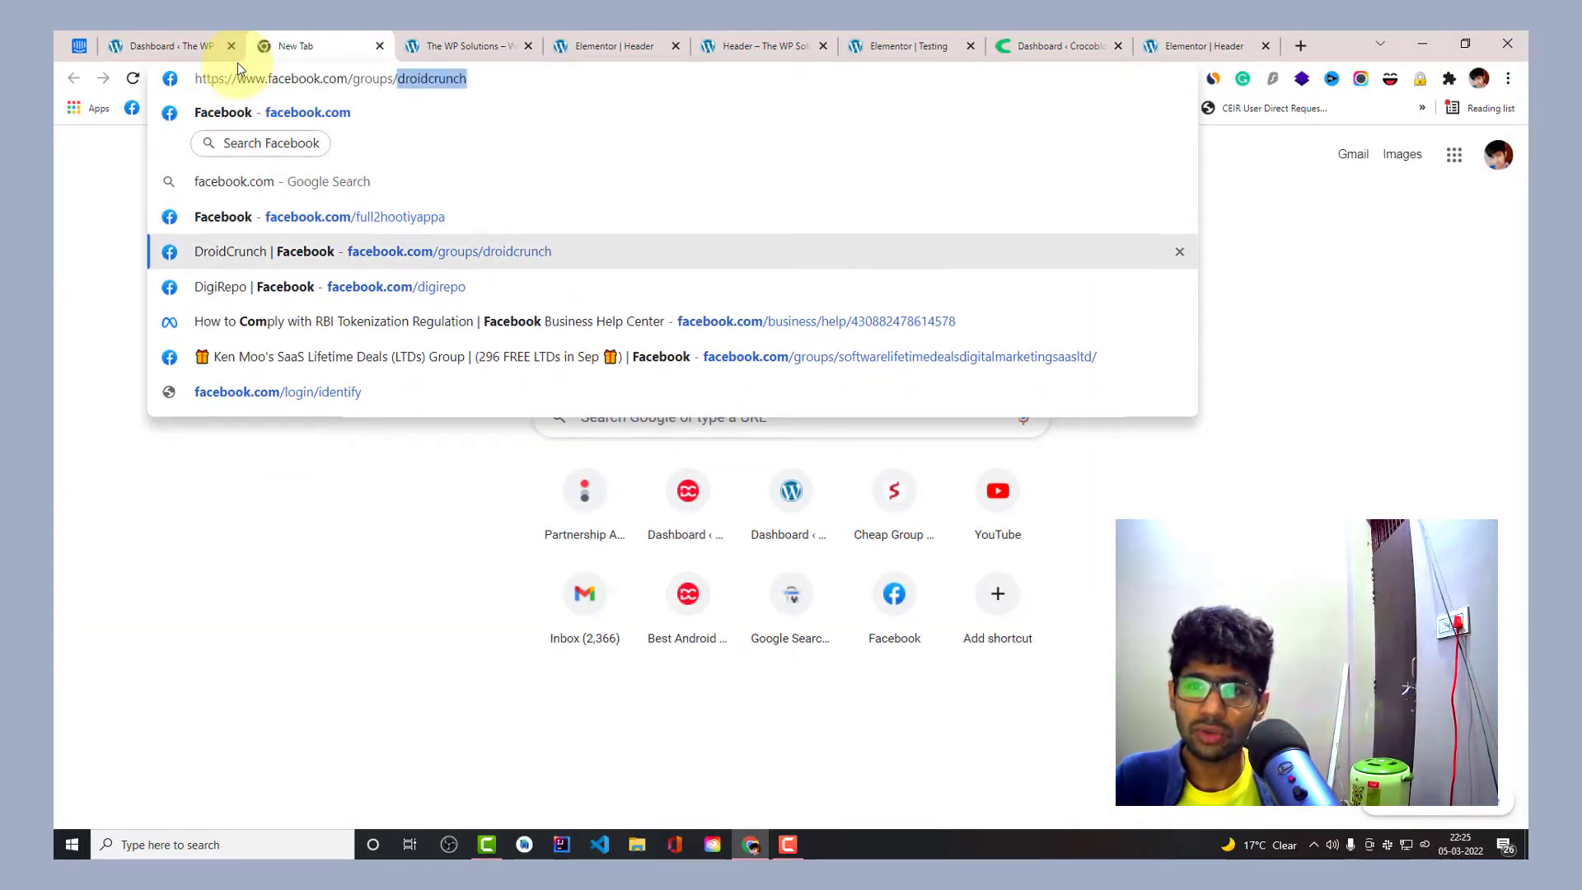
type("e")
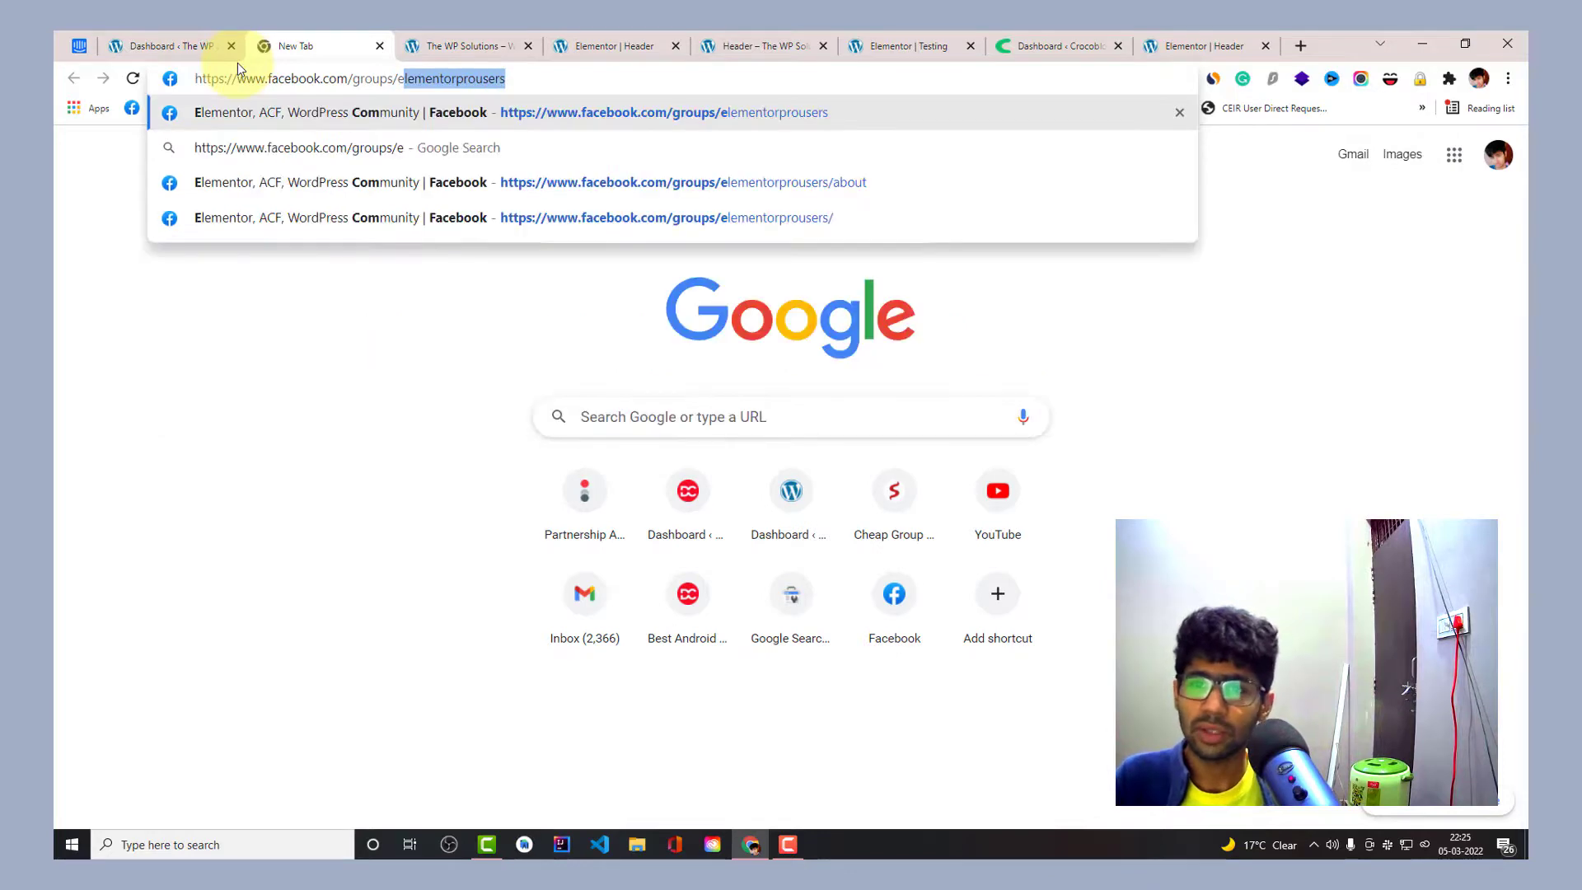
key("Return")
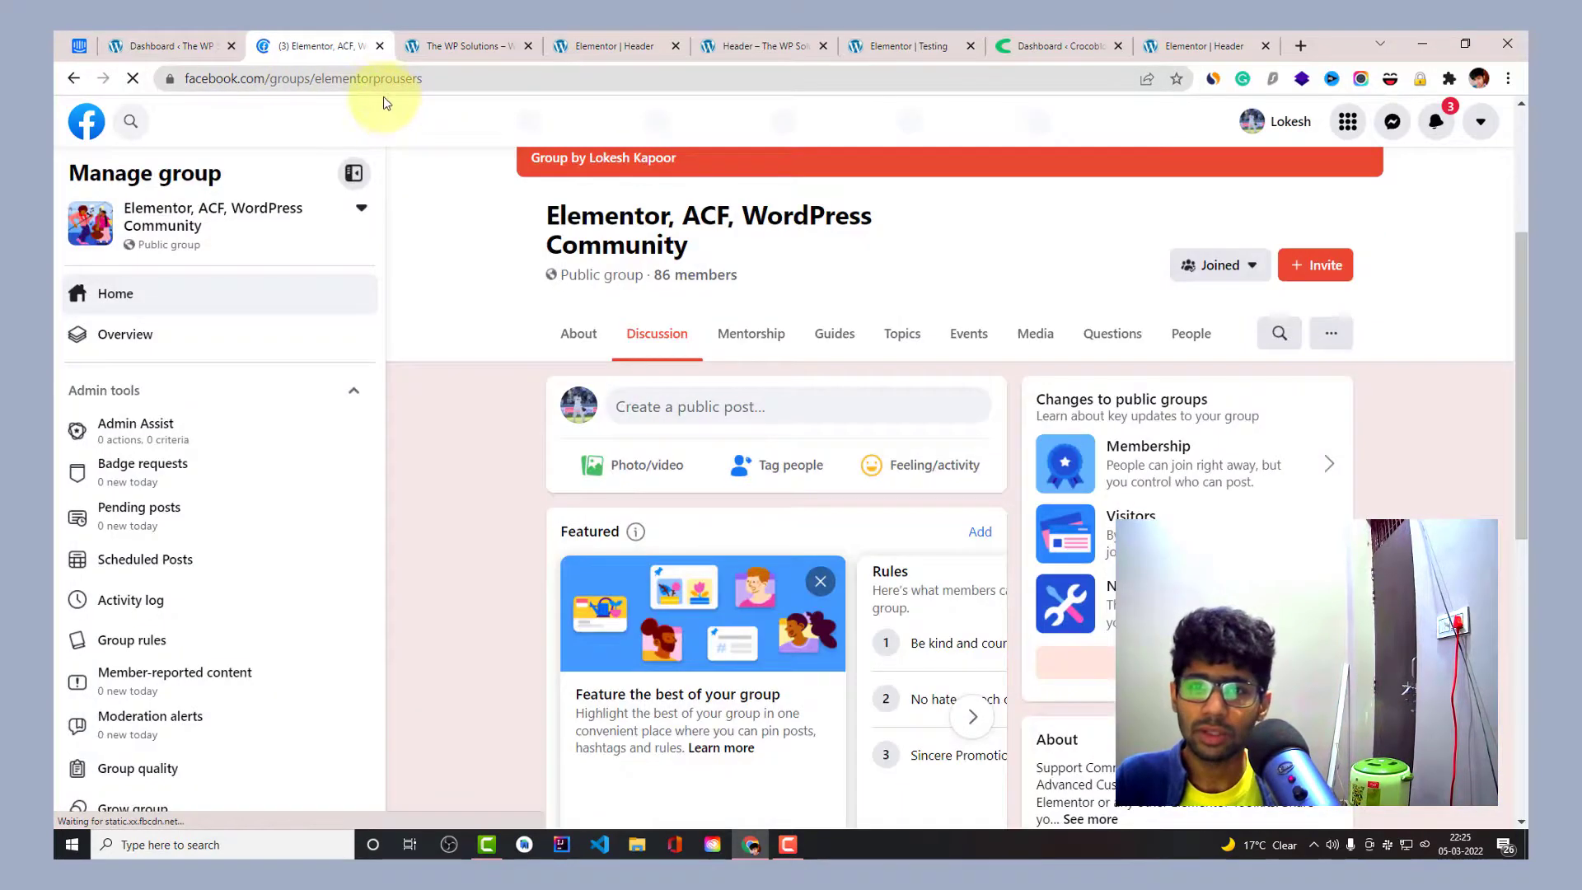
Highlight the group's elementorprousers address and look over the Elementor, ACF, WordPress Community page header.
left_click_drag(383, 79, 533, 86)
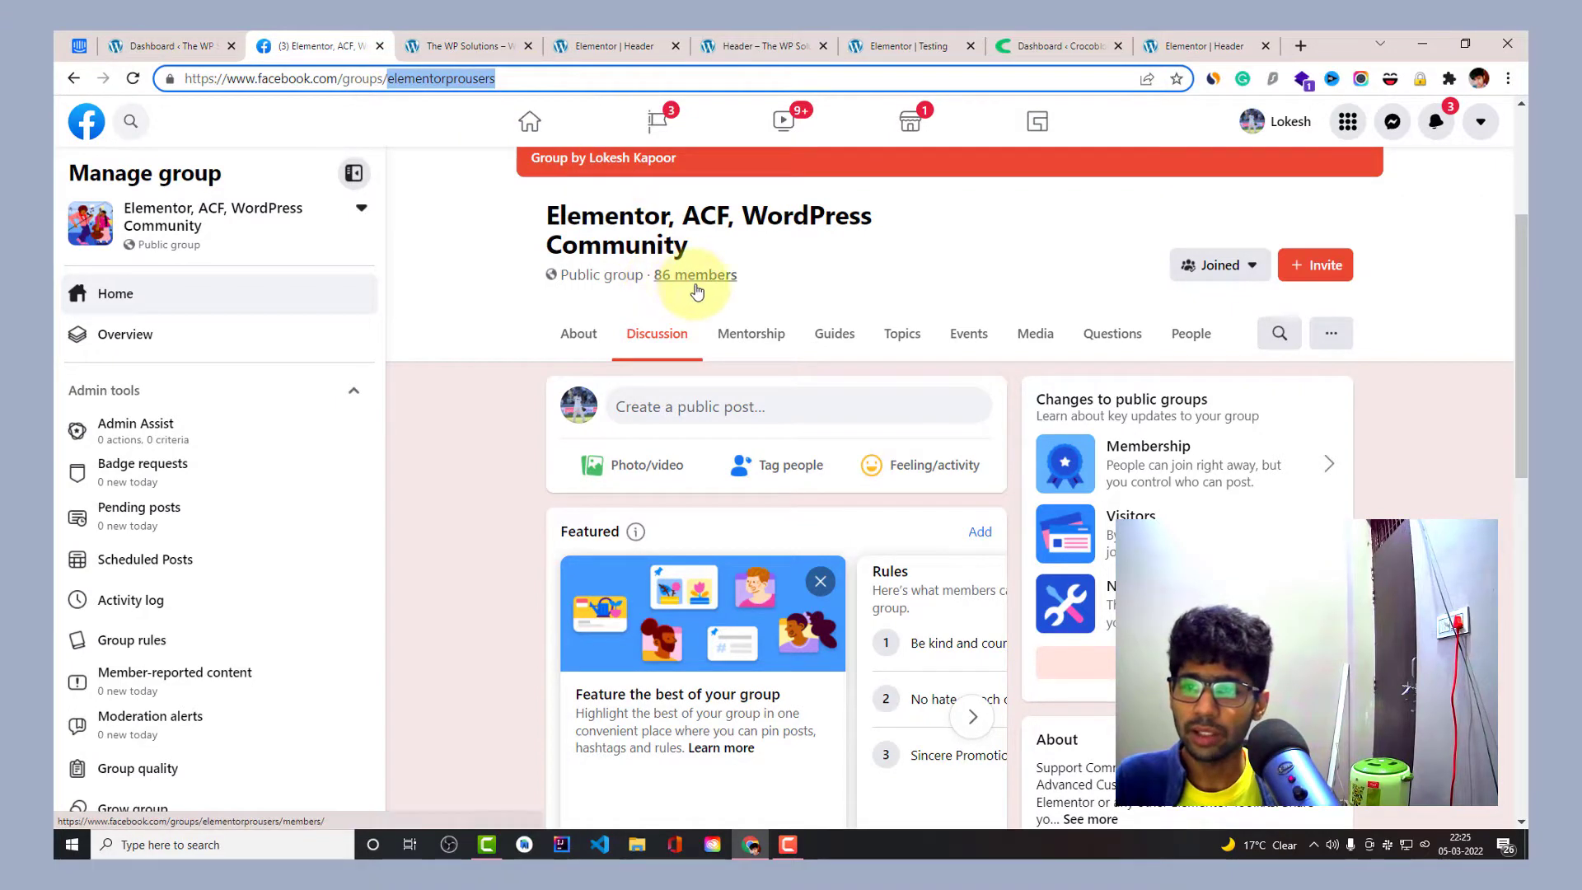
scroll(853, 301, "up", 1)
scroll(962, 329, "up", 2)
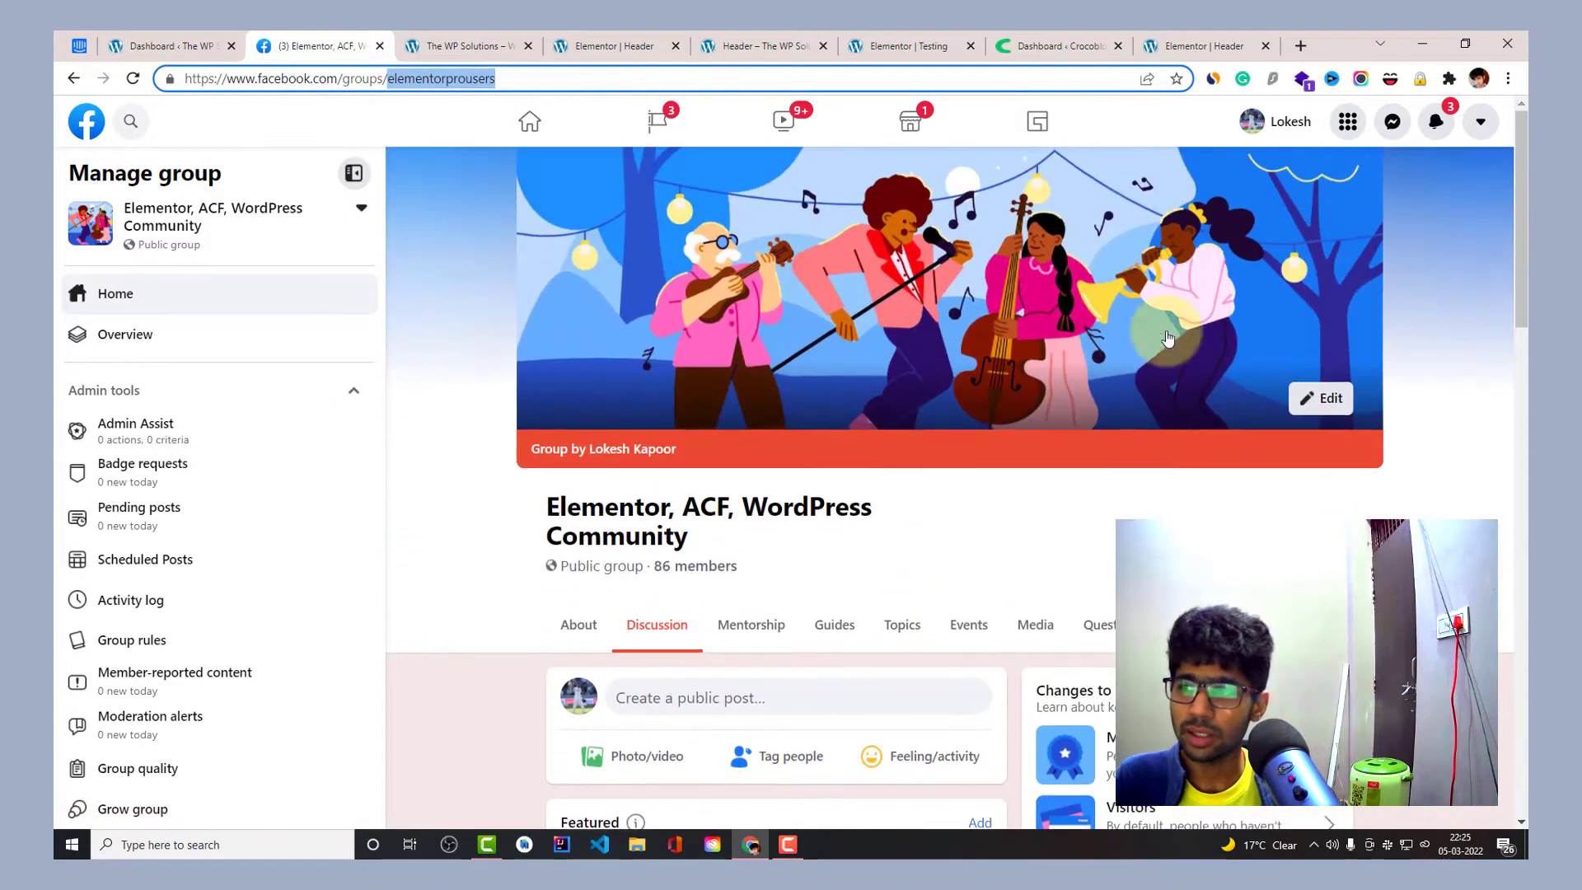
left_click(1523, 353)
left_click_drag(1524, 353, 1520, 199)
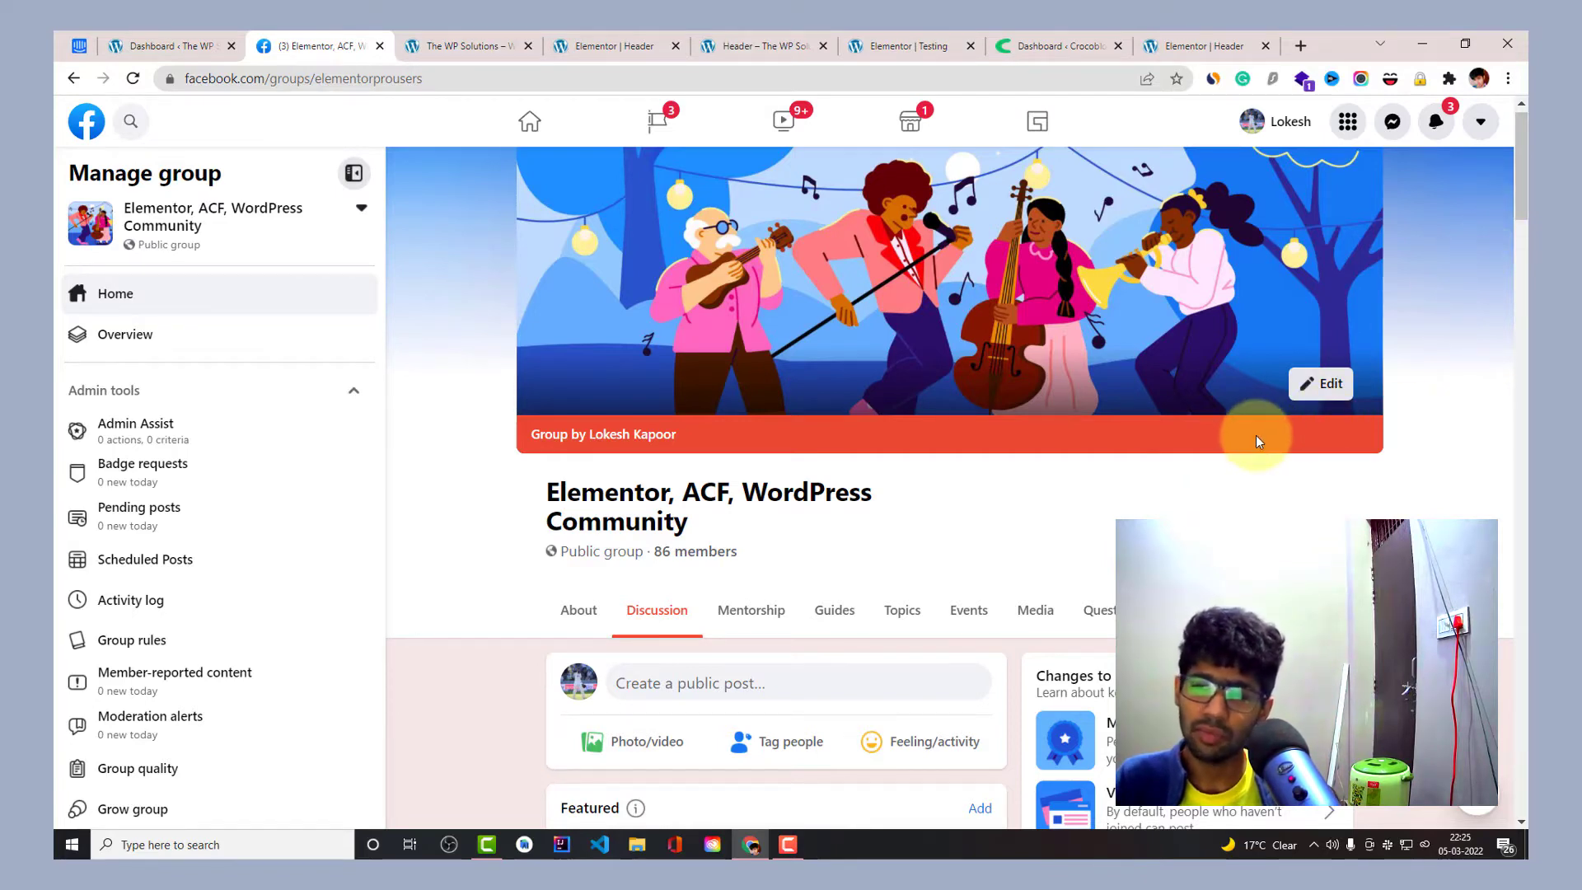
left_click(788, 844)
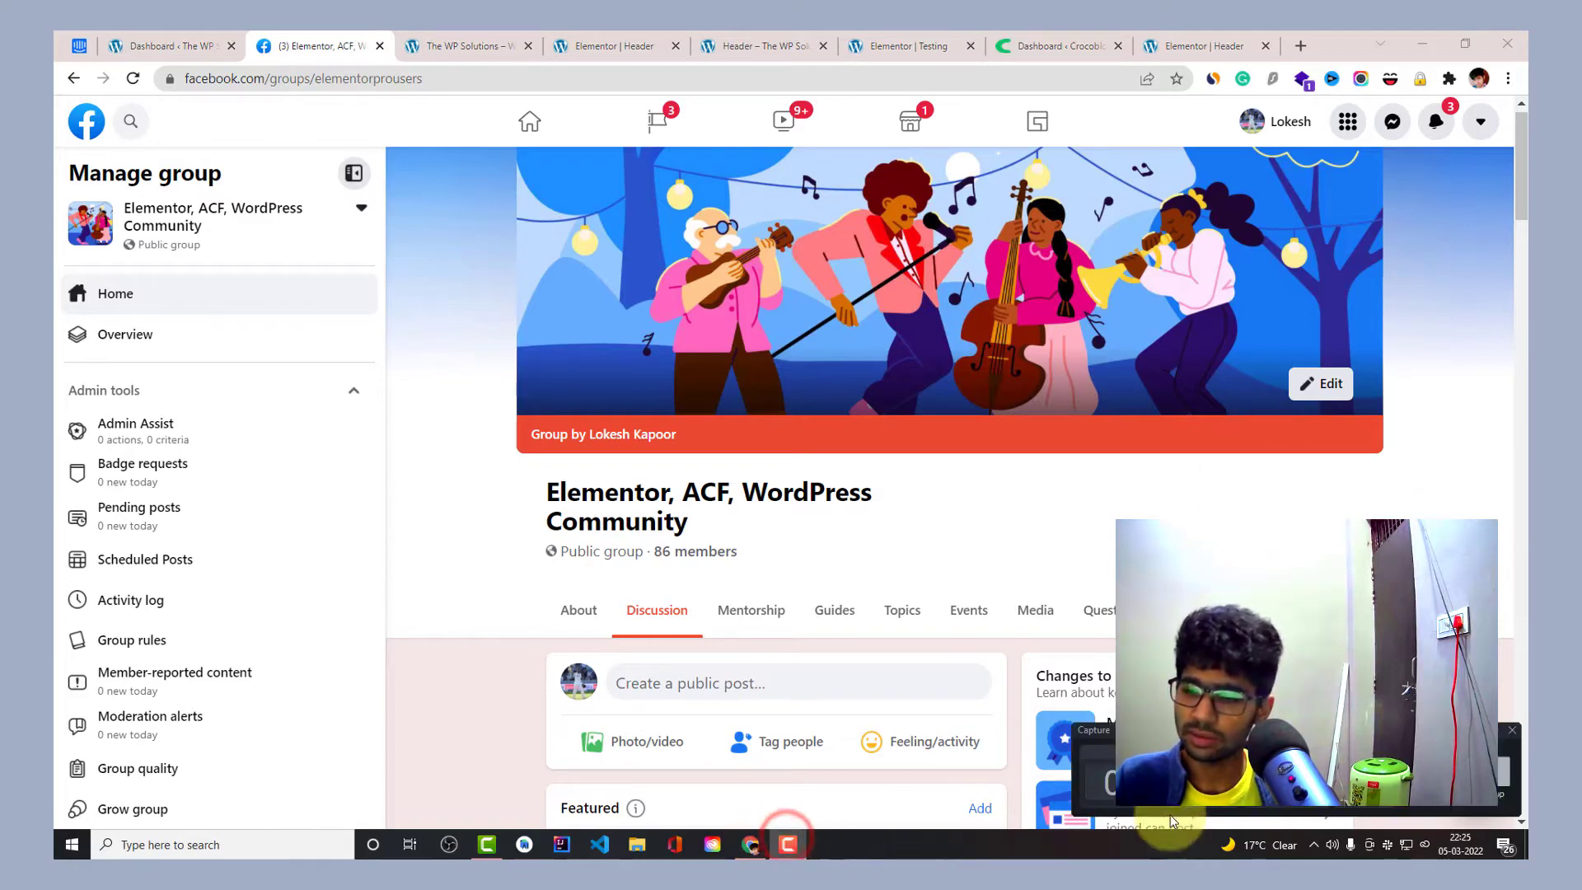